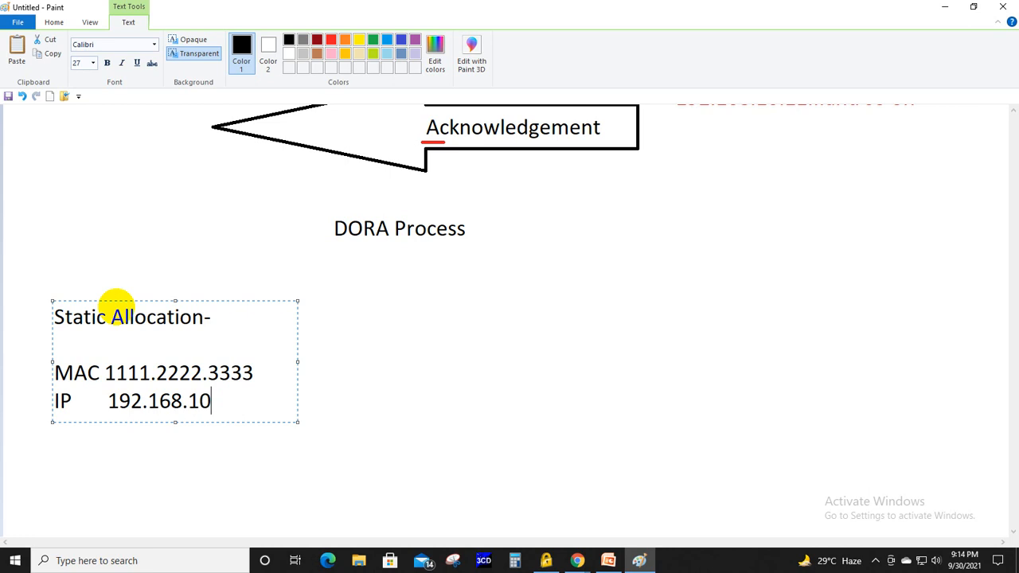
- Complete the static allocation IP as 192.168.10.50 and circle the whole note in red with the Pencil at its thickest line
type(".50")
left_click(407, 398)
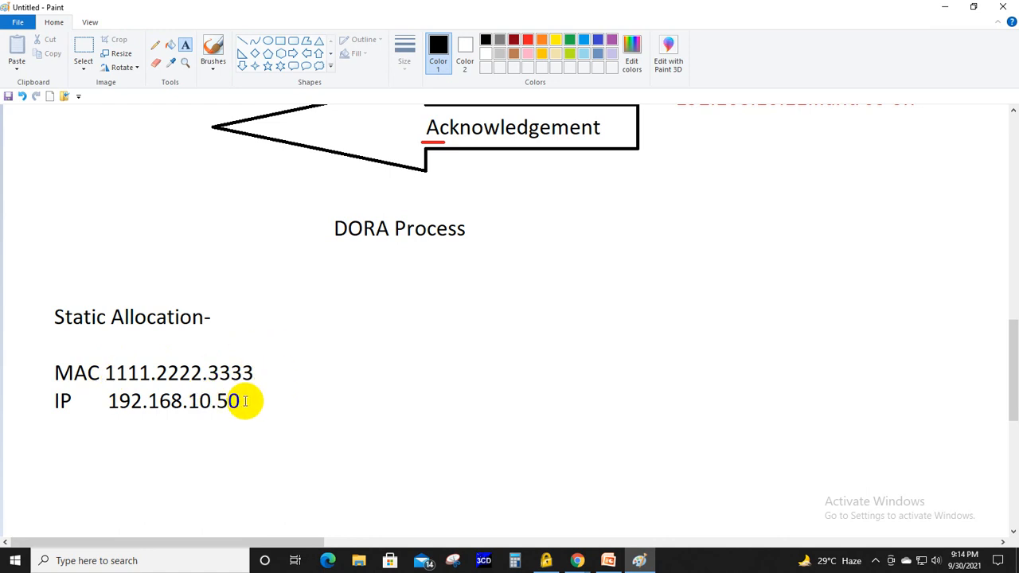
left_click(155, 45)
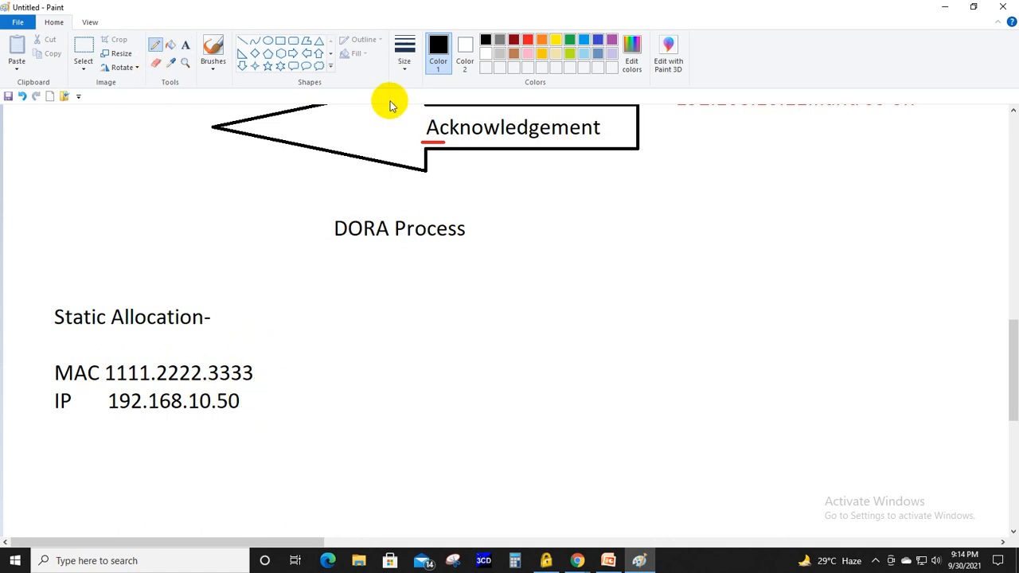
left_click(404, 49)
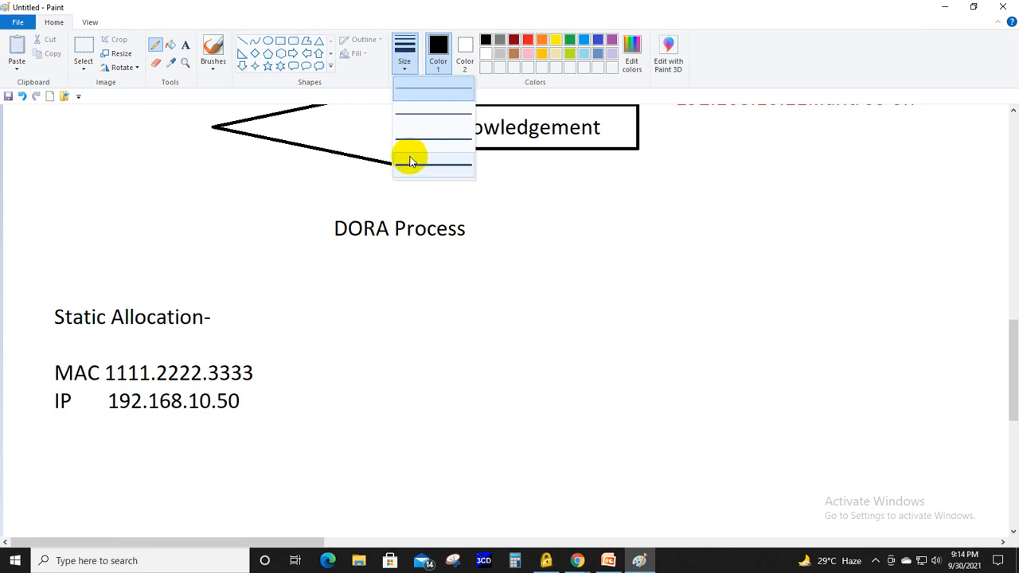
left_click(407, 154)
left_click(528, 39)
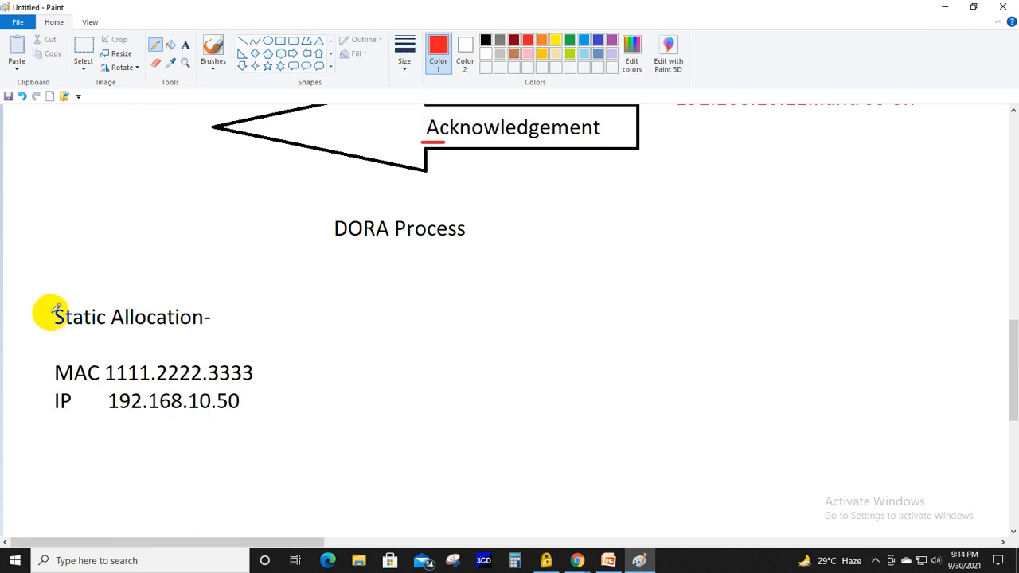
mouse_move(120, 267)
left_mouse_down()
mouse_move(48, 323)
mouse_move(128, 469)
mouse_move(278, 316)
mouse_move(117, 269)
left_mouse_up()
- Switch to the 5 DHCP presentation in PowerPoint and page from the allocation modes through the APIPA slide to the configuration slide
key("alt+Tab")
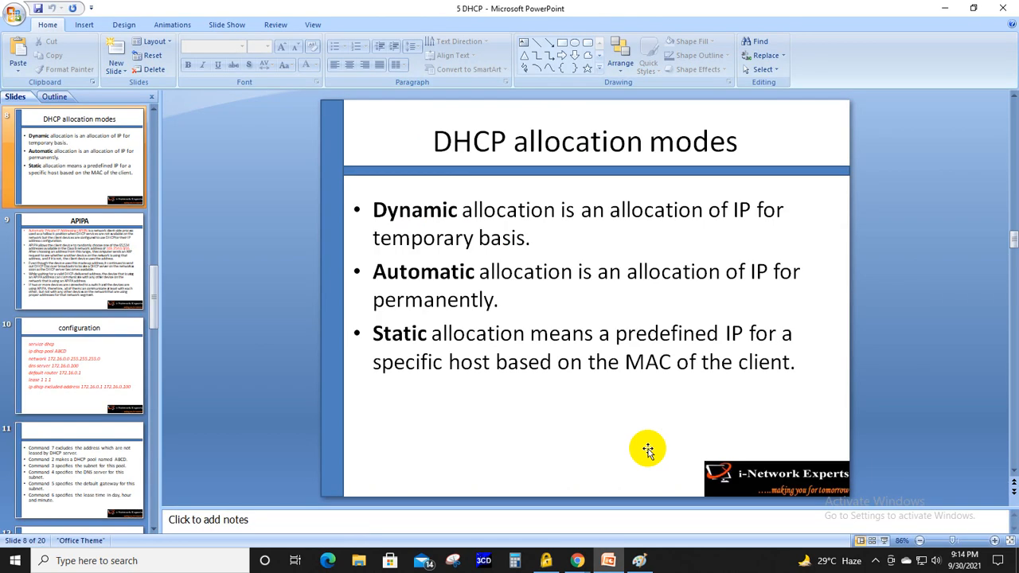
scroll(647, 450, "down", 1)
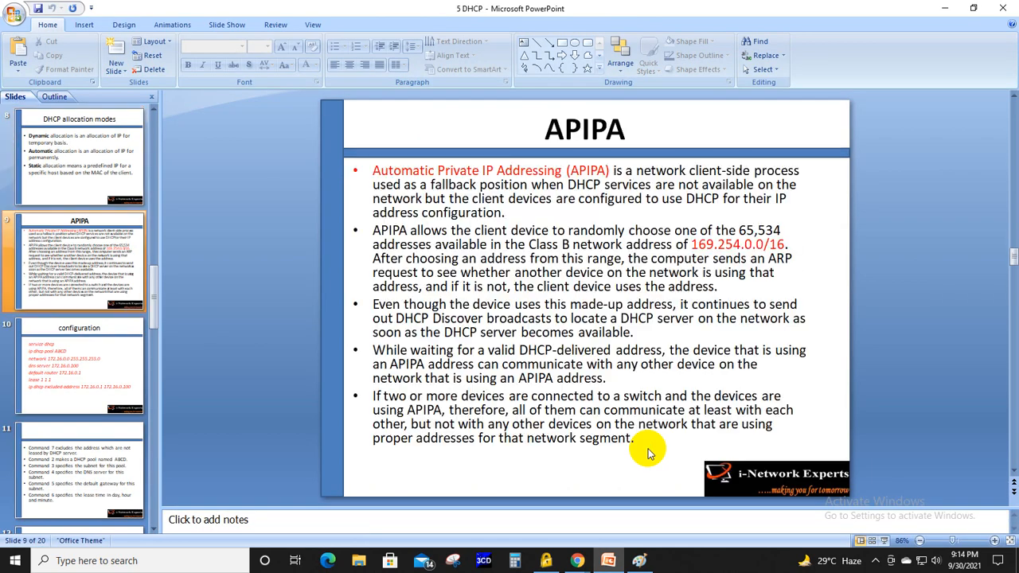
scroll(647, 451, "down", 1)
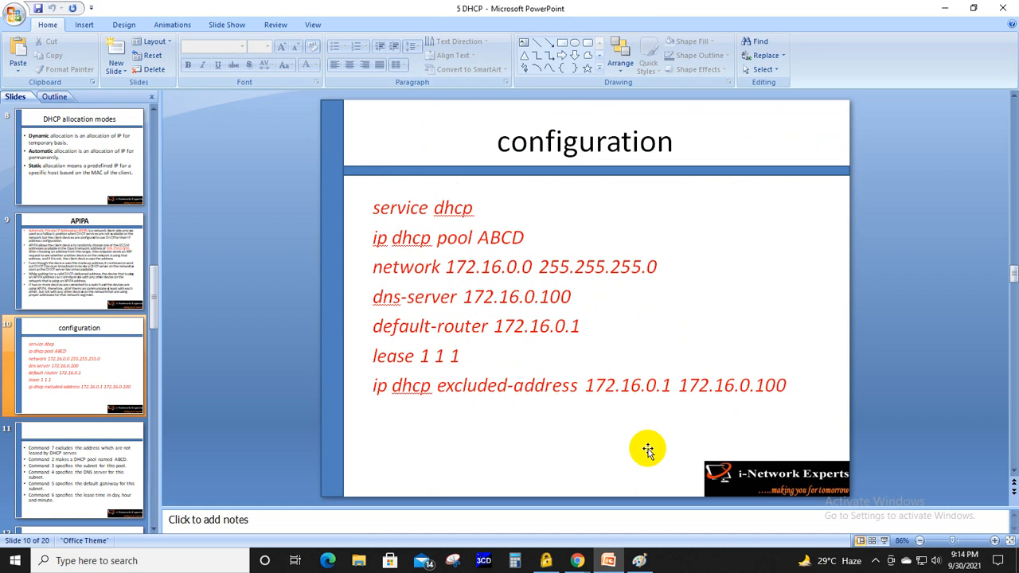
- Minimize the open windows, launch GNS3 from the desktop and dismiss its new project dialog without creating a project
left_click(943, 7)
left_click(943, 6)
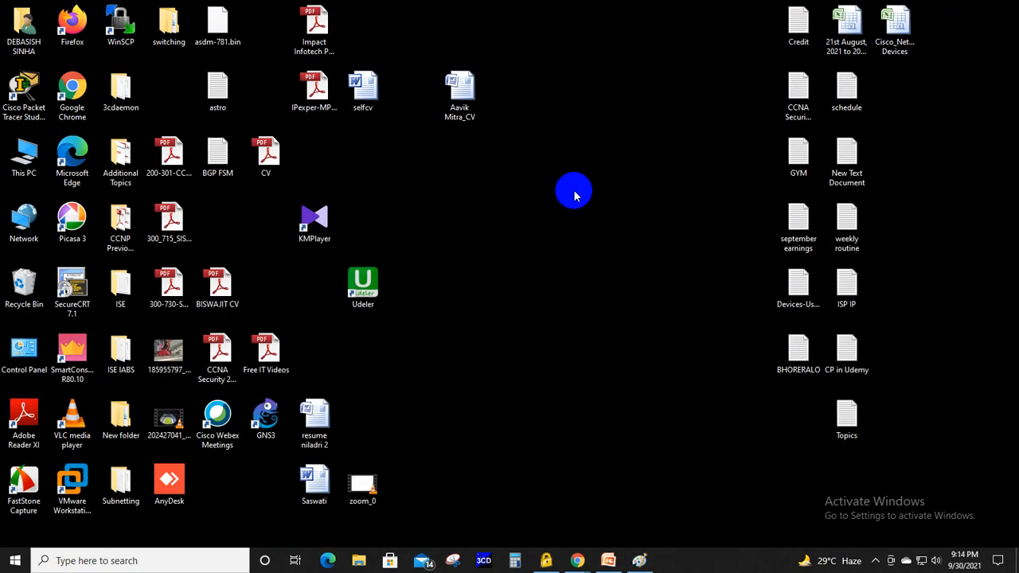
right_click(573, 193)
left_click(643, 229)
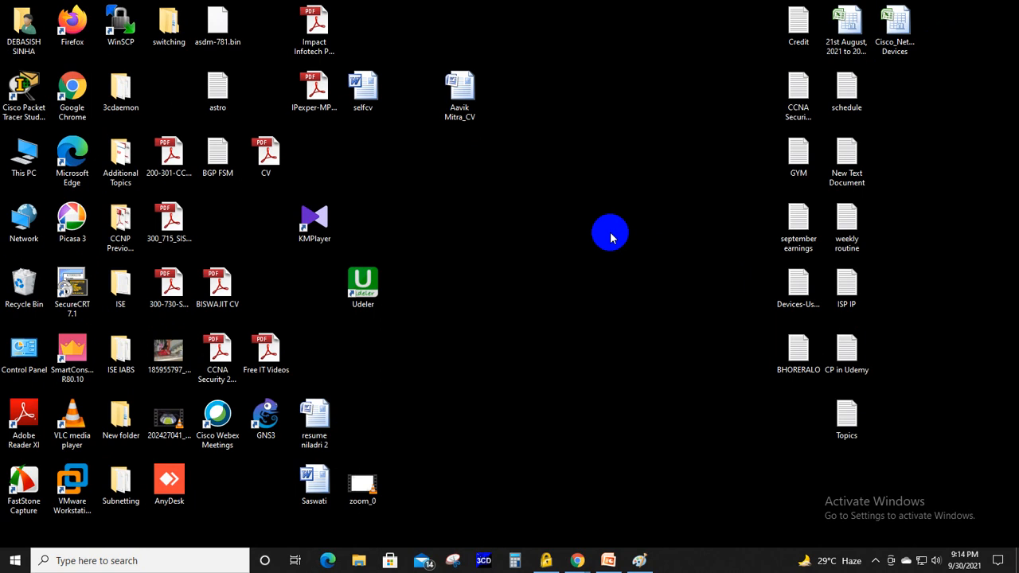
double_click(266, 418)
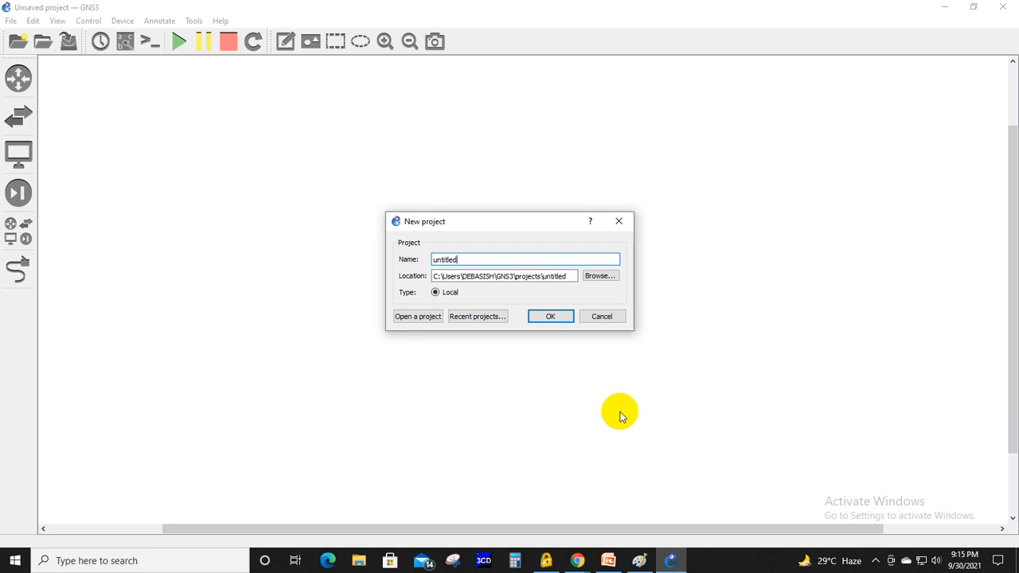
left_click(595, 317)
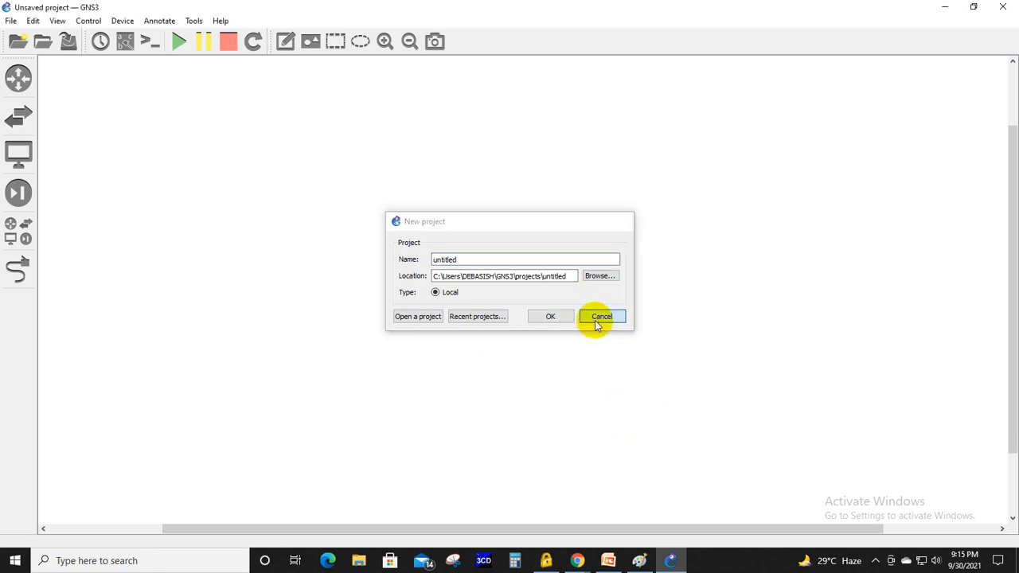
- Review the IP host and DHCP server diagram at the start of the Paint drawing, and return to GNS3
left_click(639, 561)
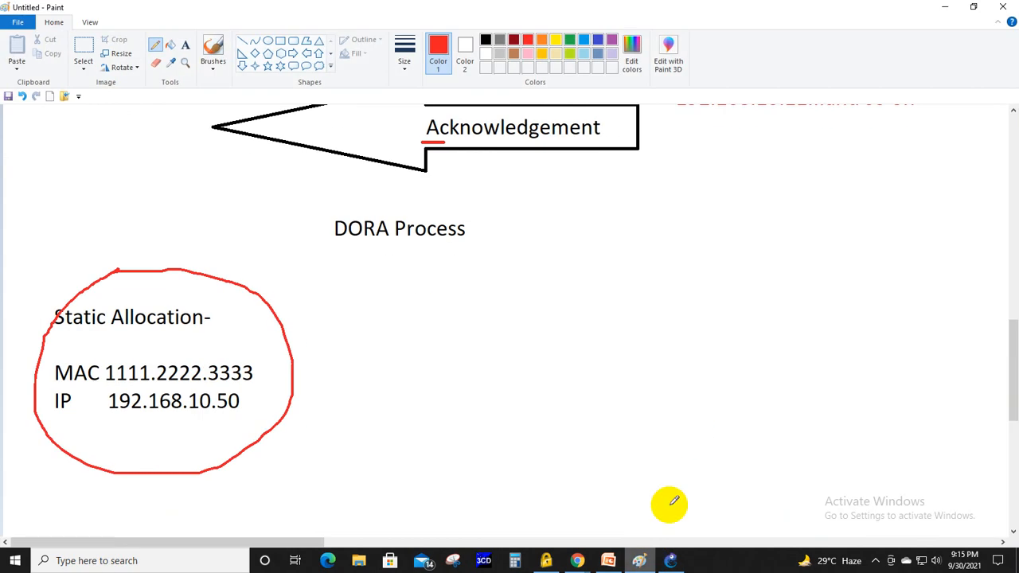
scroll(691, 434, "up", 15)
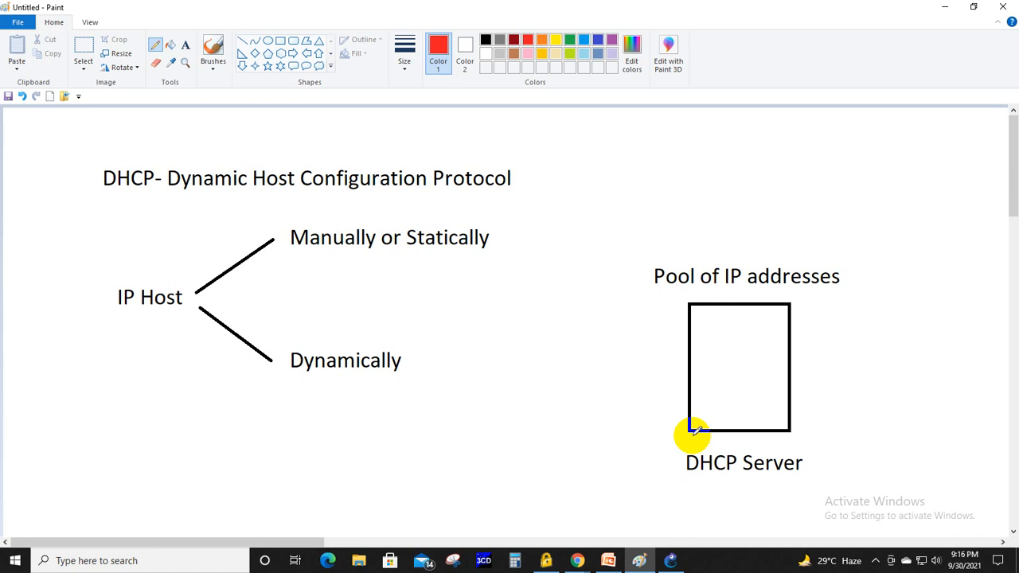
key("alt+Tab")
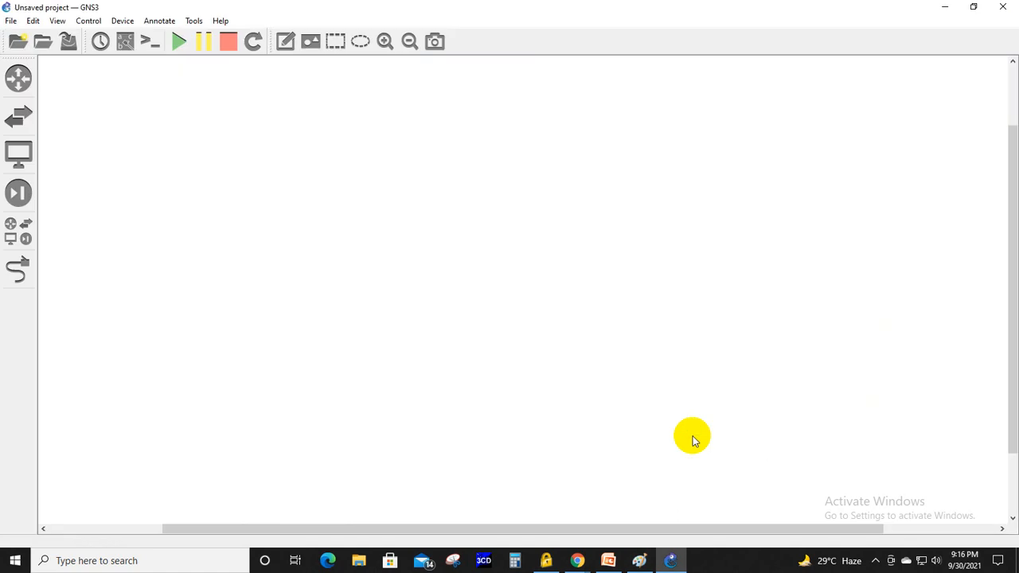
- Place a router in the upper middle of the workspace and an Ethernet switch directly below it
left_click(16, 80)
left_click_drag(73, 66, 501, 121)
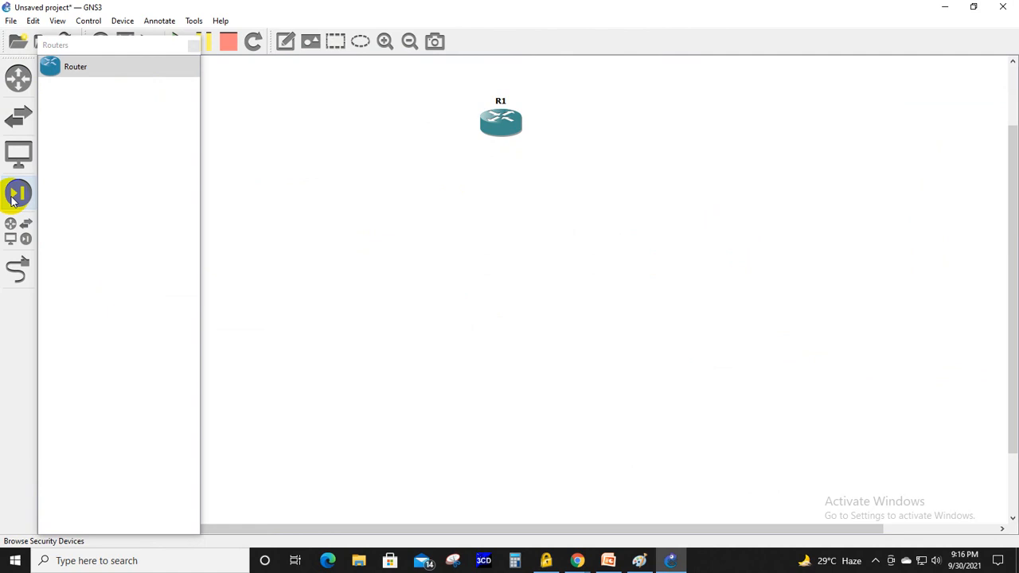
left_click(18, 230)
left_click_drag(98, 132, 501, 243)
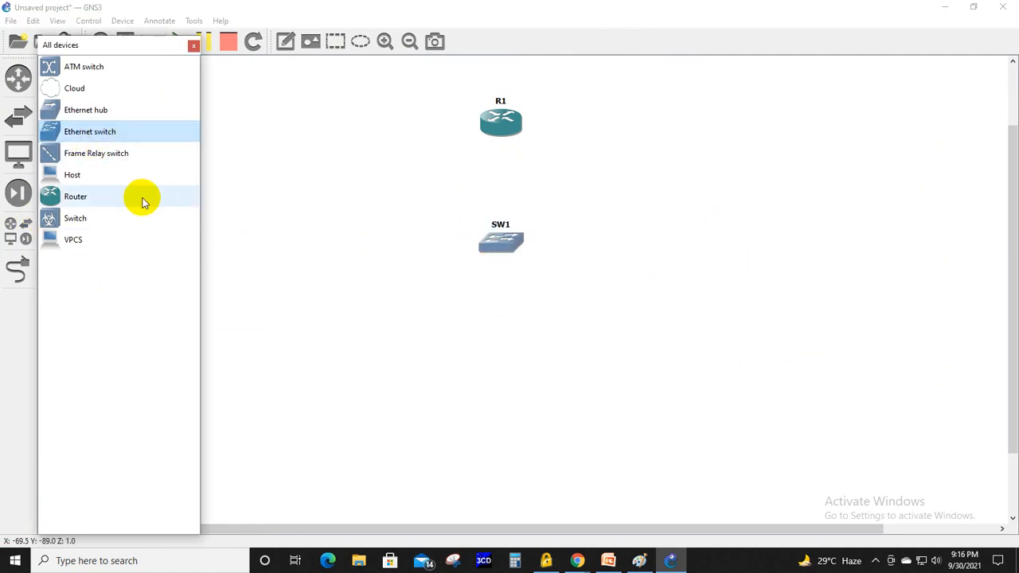
- Add four more routers in a row below the switch and close the device list
left_click_drag(100, 206, 311, 366)
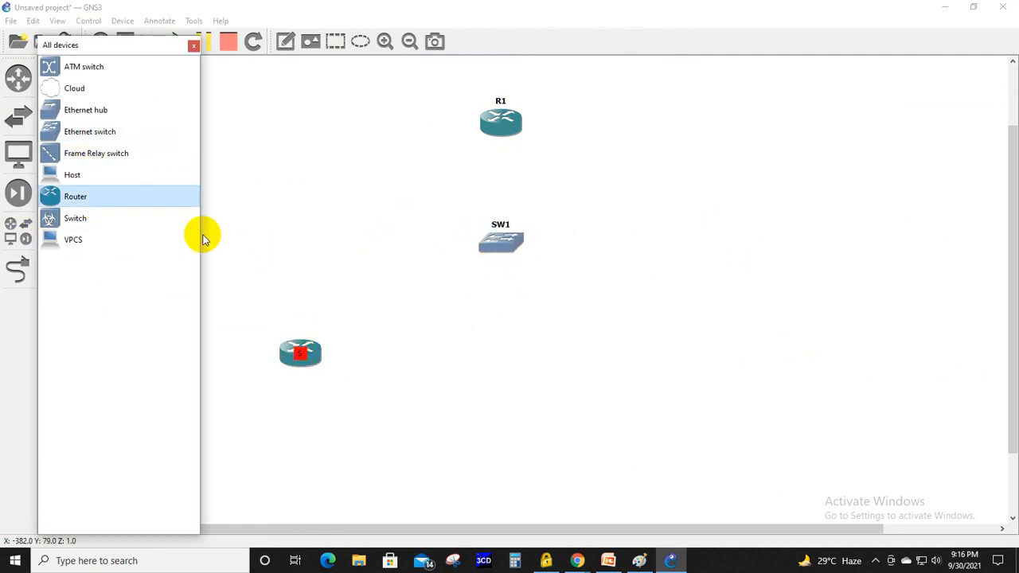
left_click_drag(143, 200, 445, 393)
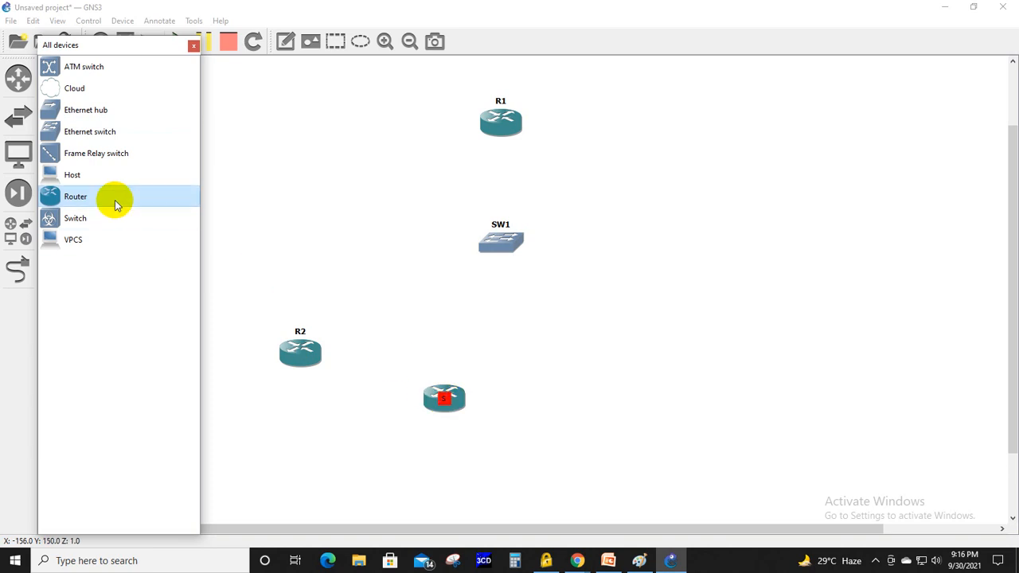
left_click_drag(114, 204, 576, 405)
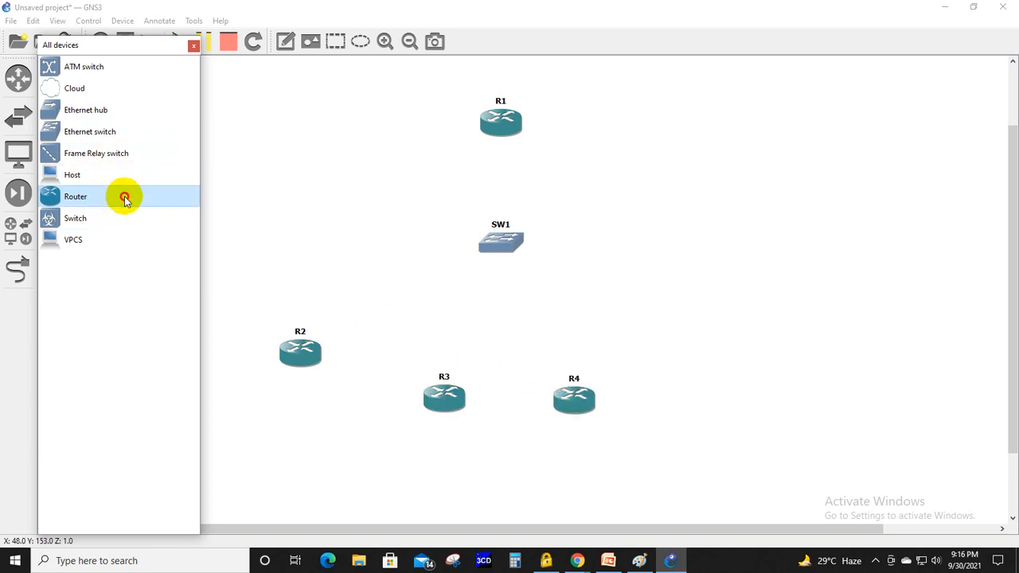
left_click_drag(125, 196, 724, 387)
left_click(193, 45)
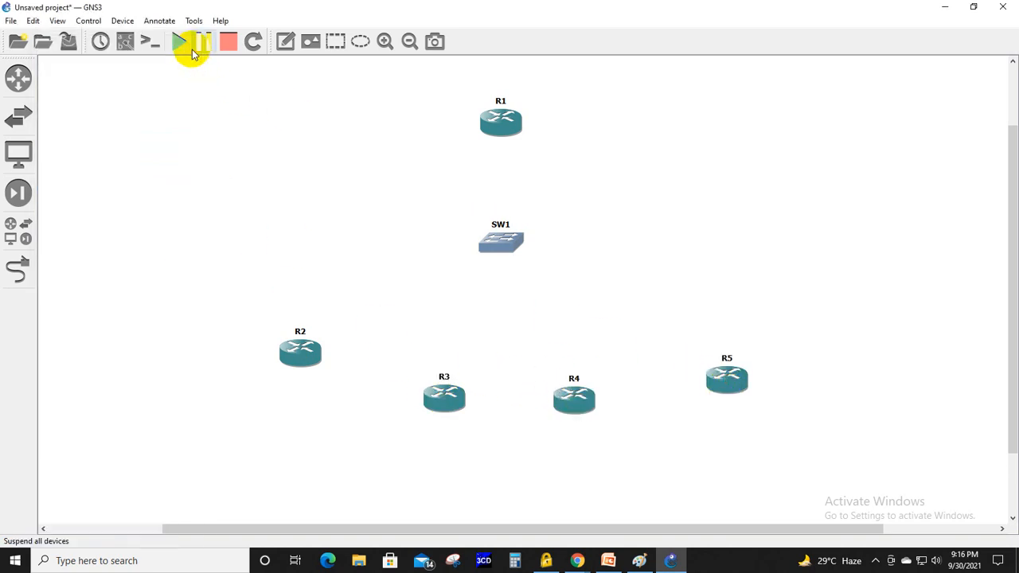
- Enlarge the topology and tighten its layout by raising R5, R4 and R3 and lowering R1 towards the switch
left_click(384, 41)
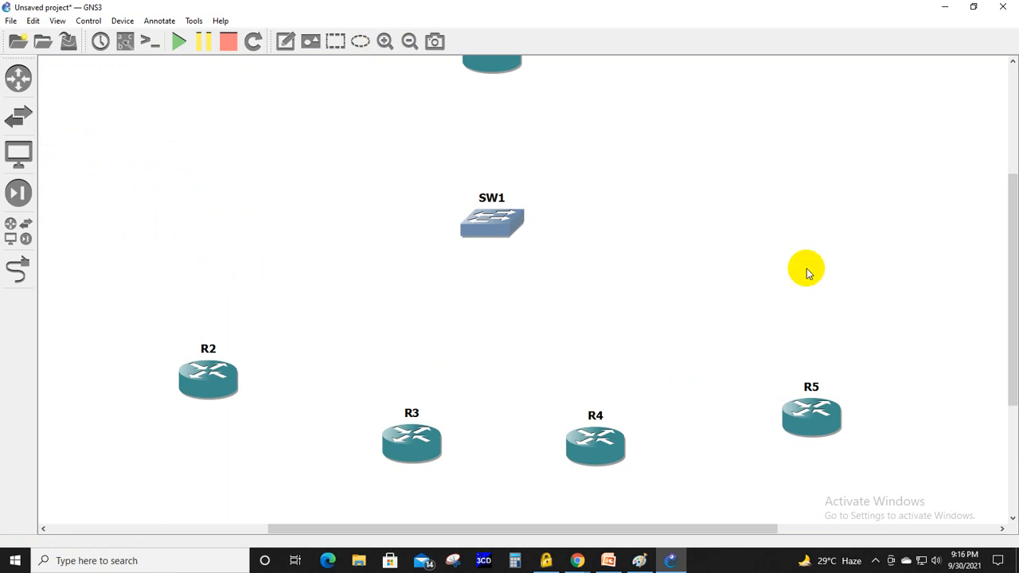
left_click_drag(1012, 321, 1008, 317)
left_click_drag(825, 451, 830, 406)
left_click_drag(573, 478, 581, 450)
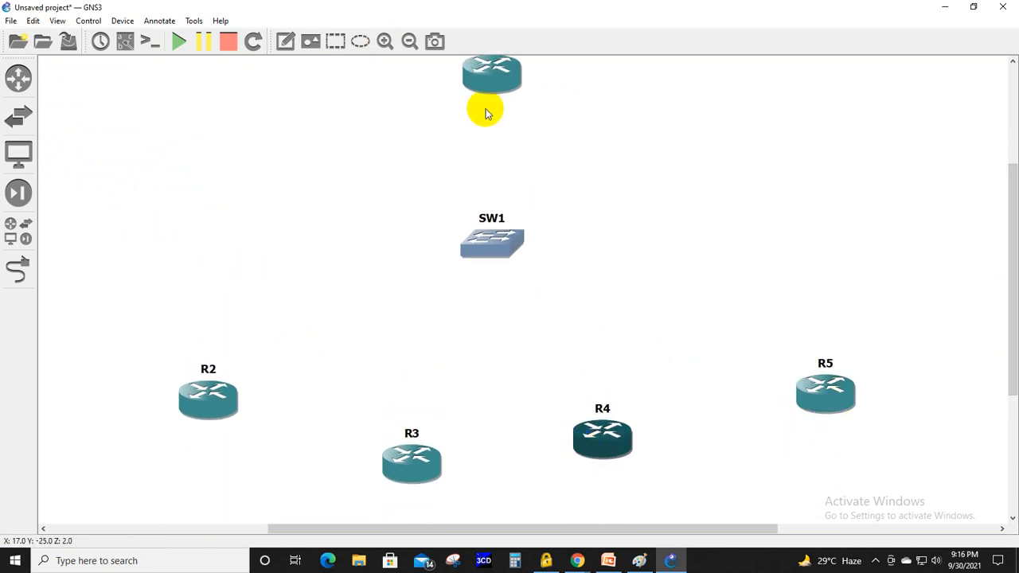
left_click_drag(486, 80, 486, 109)
left_click_drag(412, 456, 405, 427)
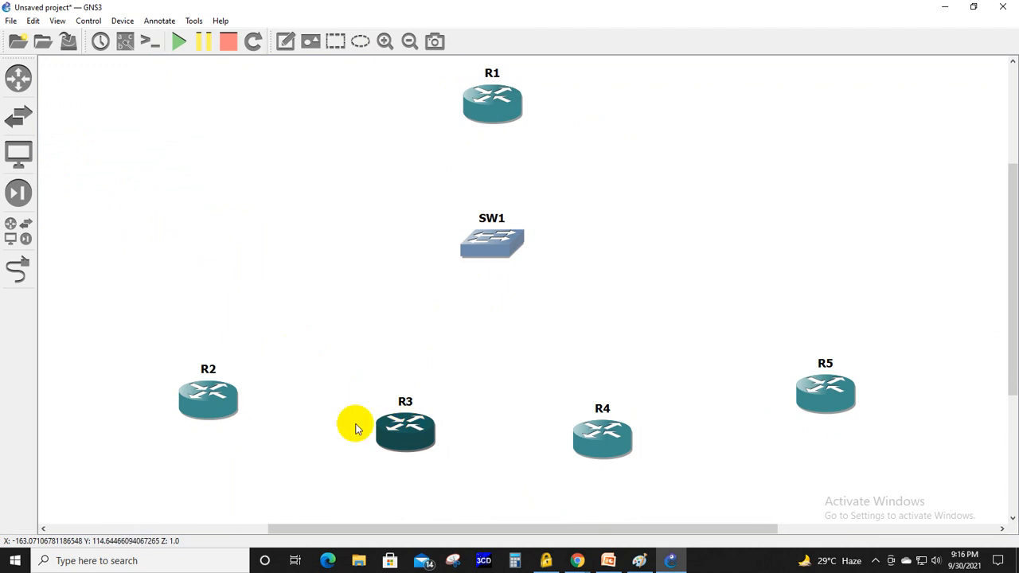
- Spread R2, R3, R4 and R5 out evenly below the switch and move the SW1 label beside the switch icon
left_click_drag(191, 396, 175, 379)
left_click(433, 453)
left_click_drag(432, 453, 382, 453)
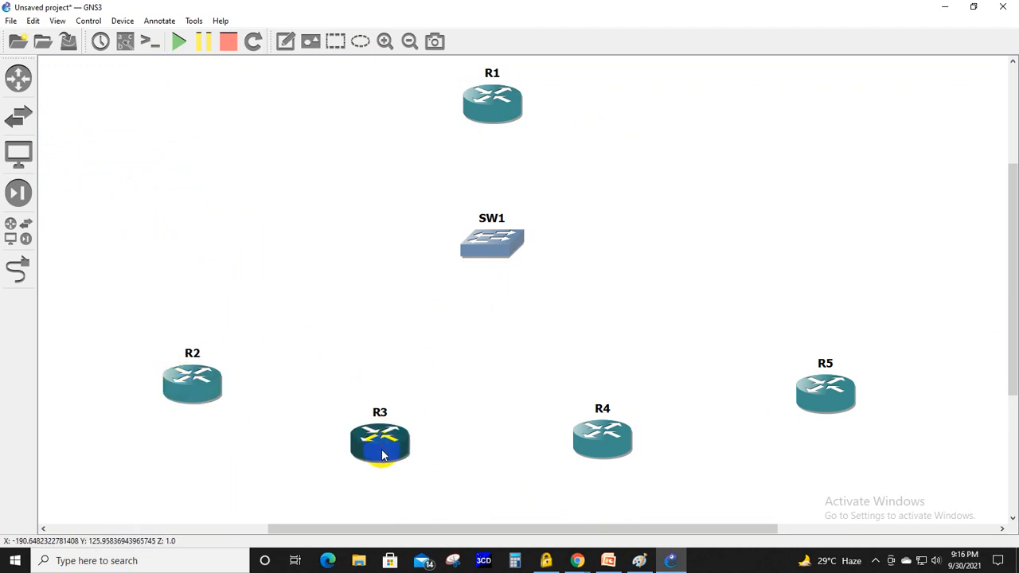
left_click(602, 460)
left_click_drag(603, 459, 606, 466)
left_click_drag(837, 393, 846, 394)
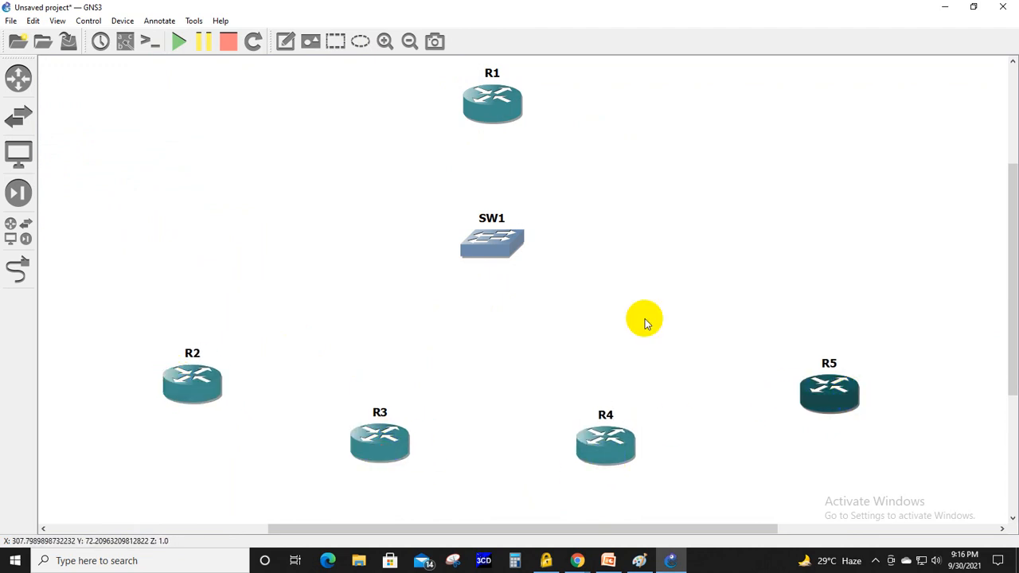
left_click_drag(485, 219, 432, 231)
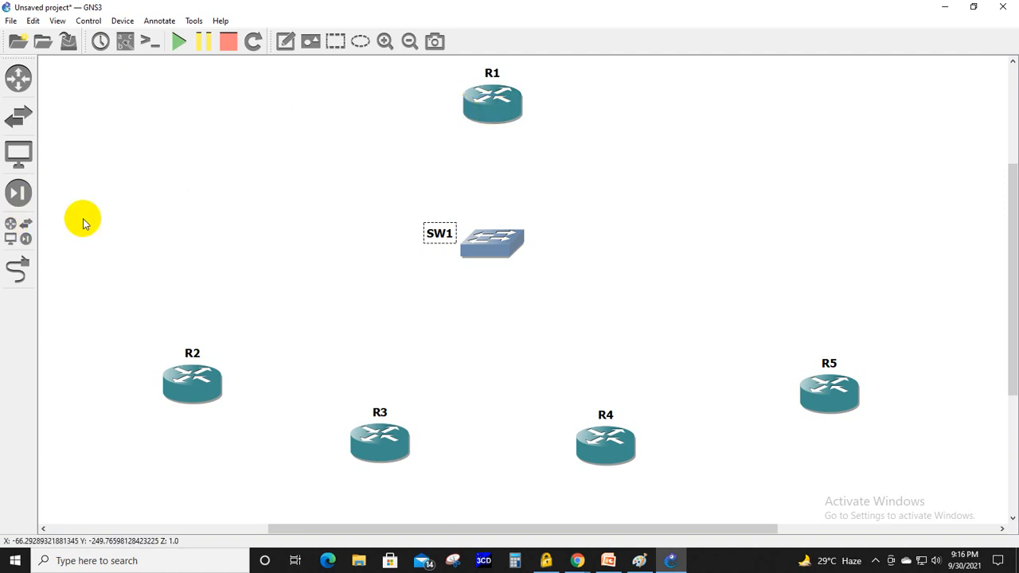
- Add a link from R1 to port 1 of switch SW1
left_click(11, 228)
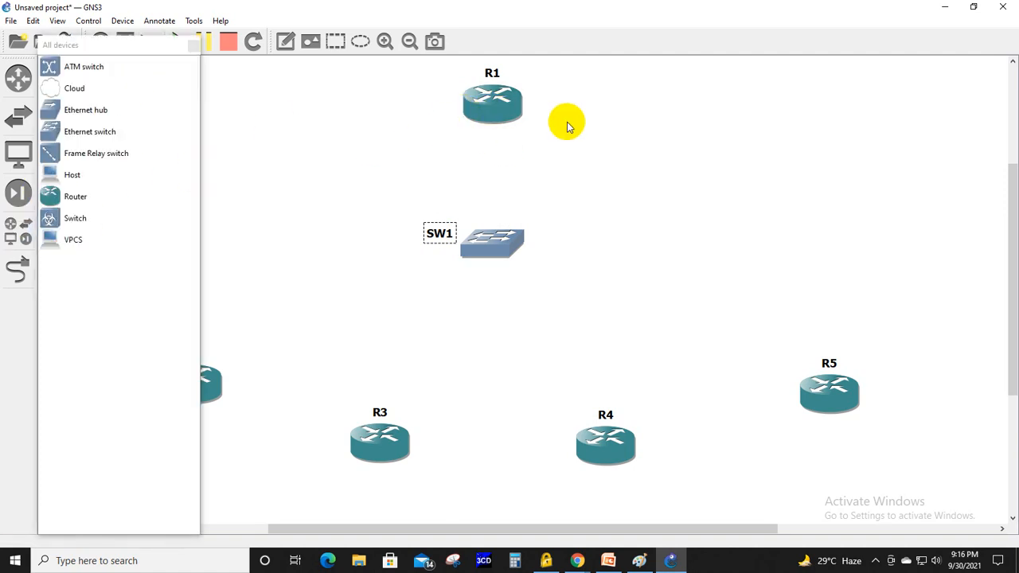
left_click(16, 267)
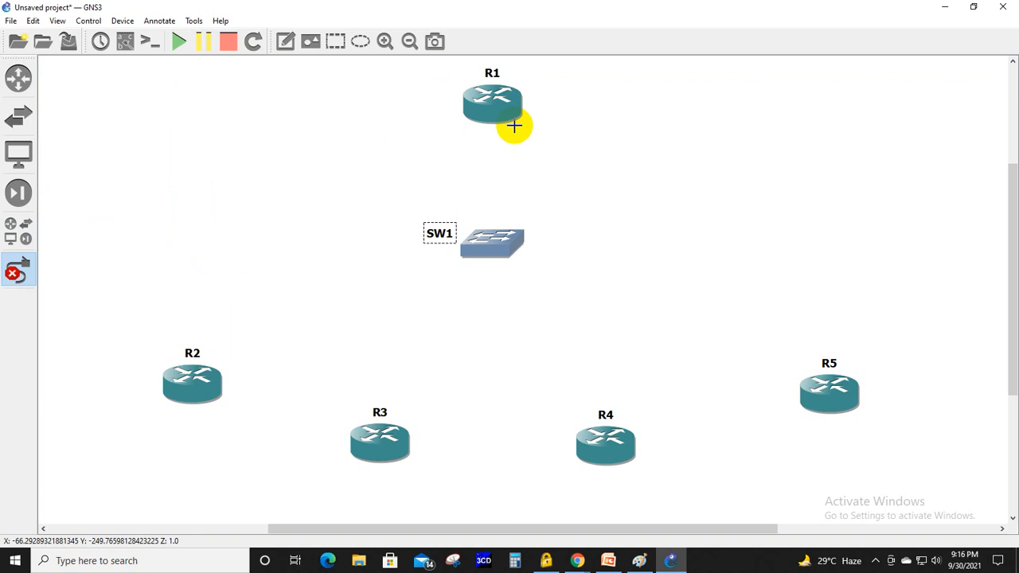
left_click(490, 111)
left_click(515, 119)
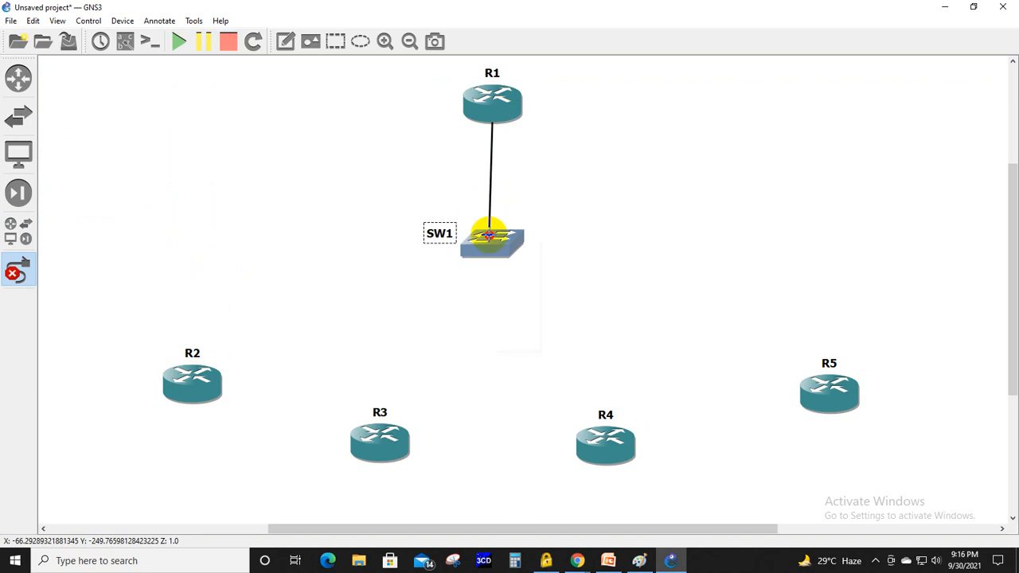
left_click(491, 237)
left_click(498, 250)
- Link port 2 of switch SW1 to router R2
left_click(498, 253)
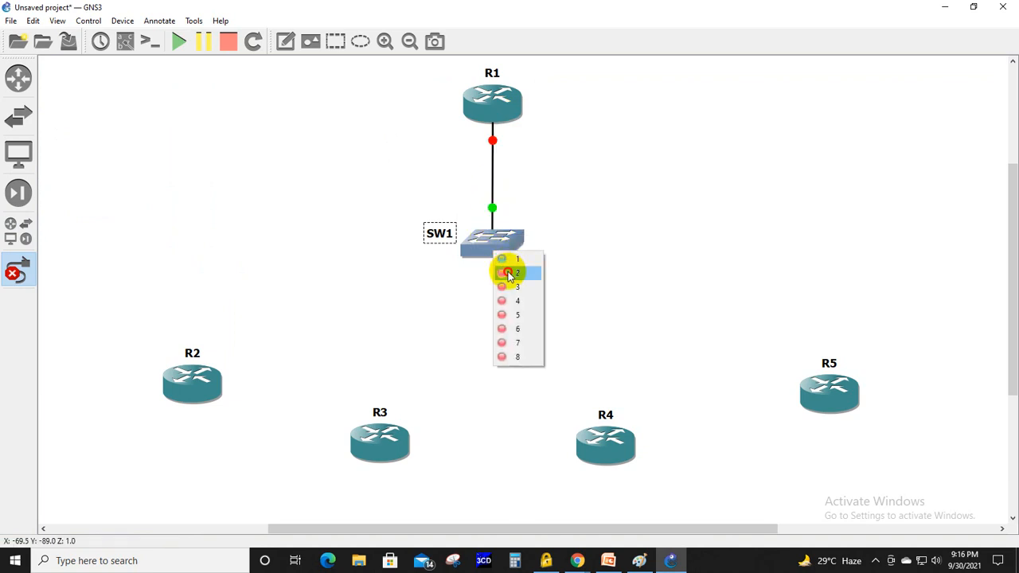
left_click(509, 272)
left_click(205, 383)
left_click(220, 390)
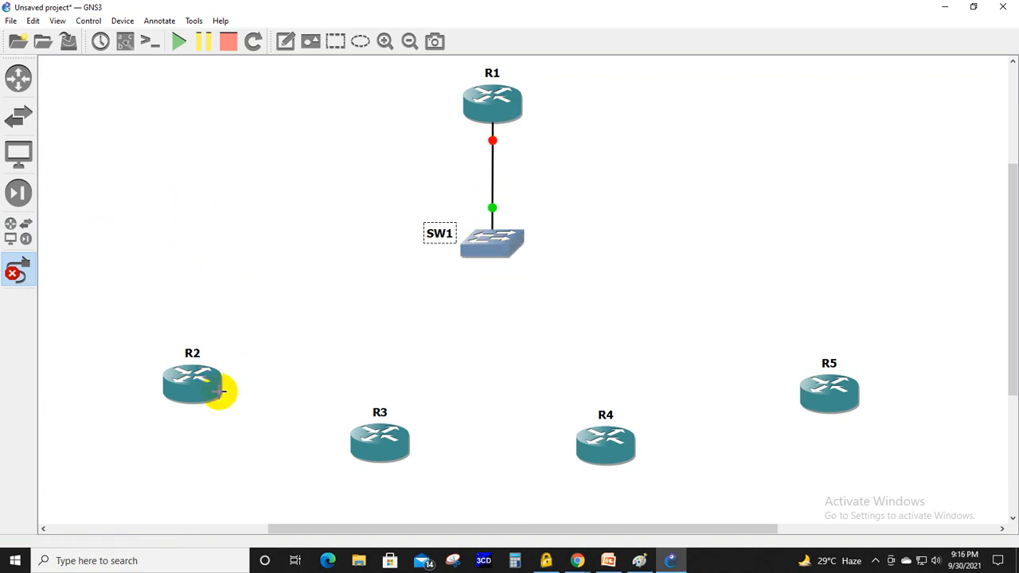
- Link a free port of switch SW1 to FastEthernet0/0 of router R3
left_click(501, 245)
left_click(517, 267)
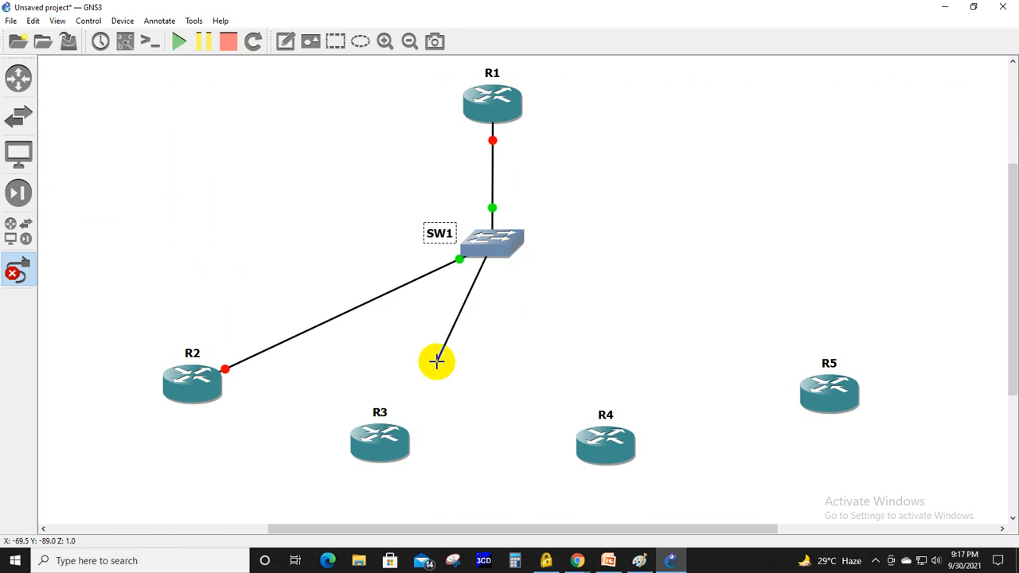
left_click(390, 434)
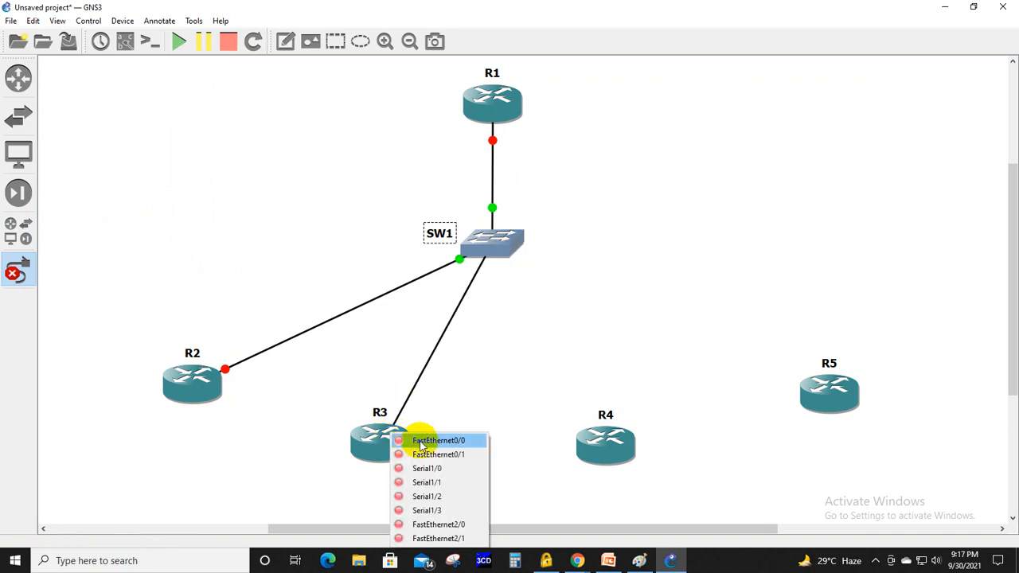
left_click(421, 443)
- Link the next free port of switch SW1 to router R4
left_click(490, 246)
left_click(512, 277)
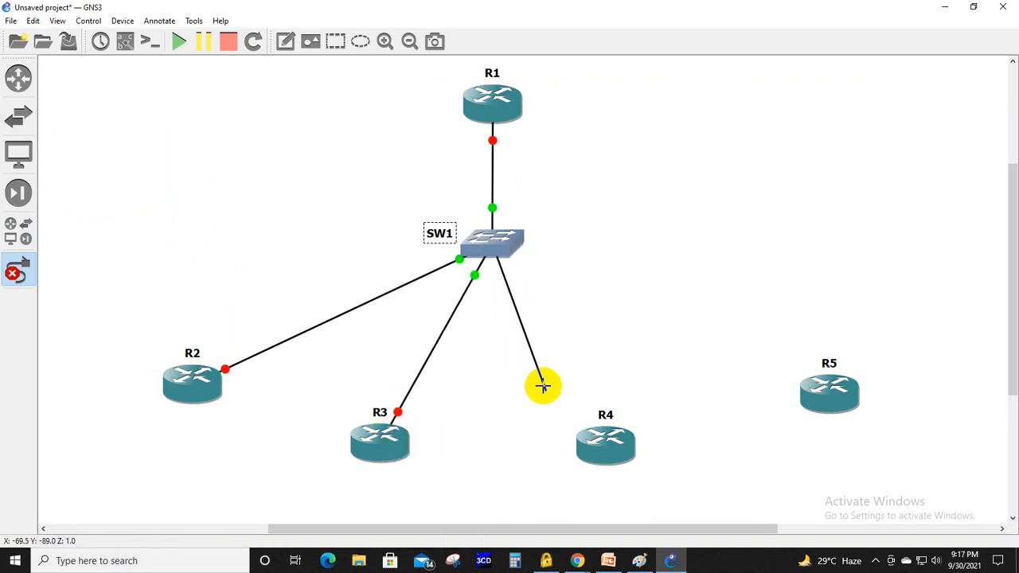
left_click(602, 439)
left_click(611, 445)
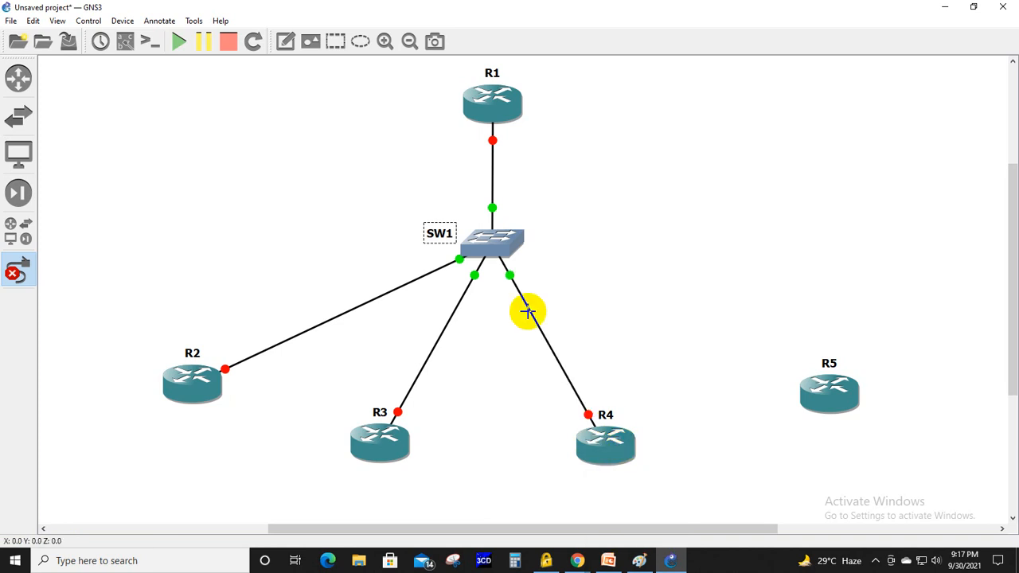
- Link port 5 of switch SW1 to FastEthernet0/0 of router R5
left_click(505, 239)
left_click(539, 266)
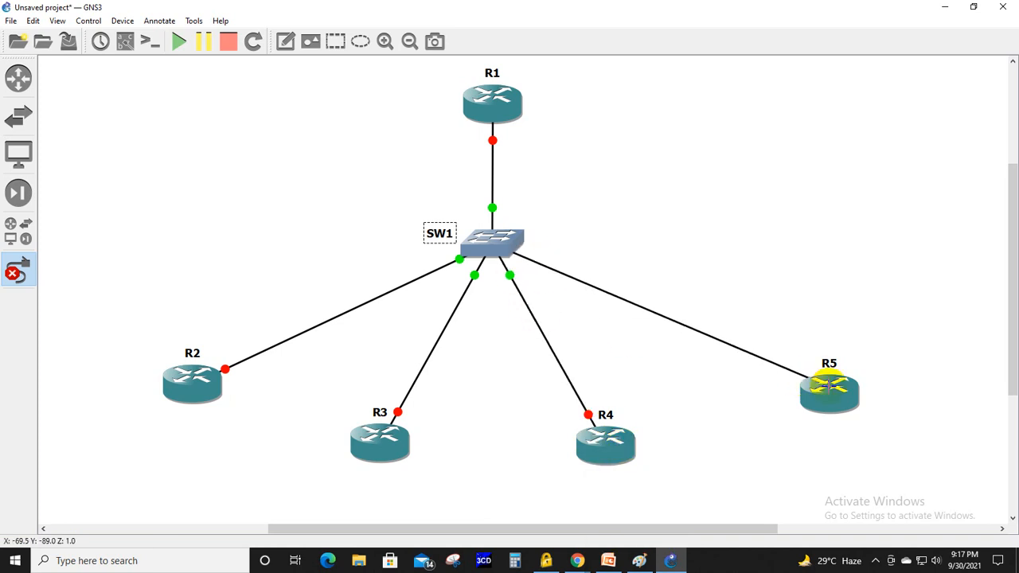
left_click(829, 385)
left_click(831, 393)
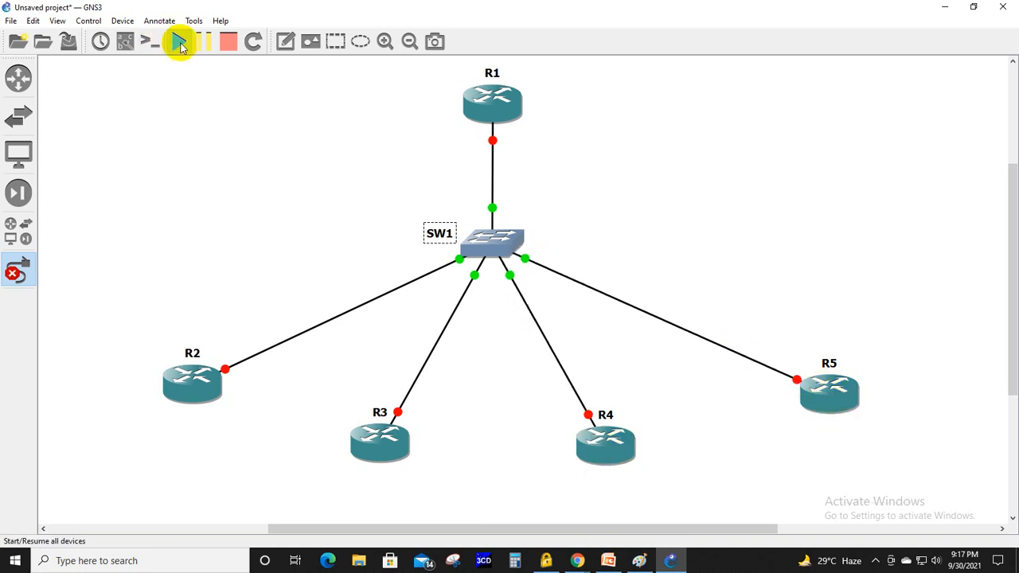
- Start all devices in the topology and leave link-drawing mode
left_click(178, 42)
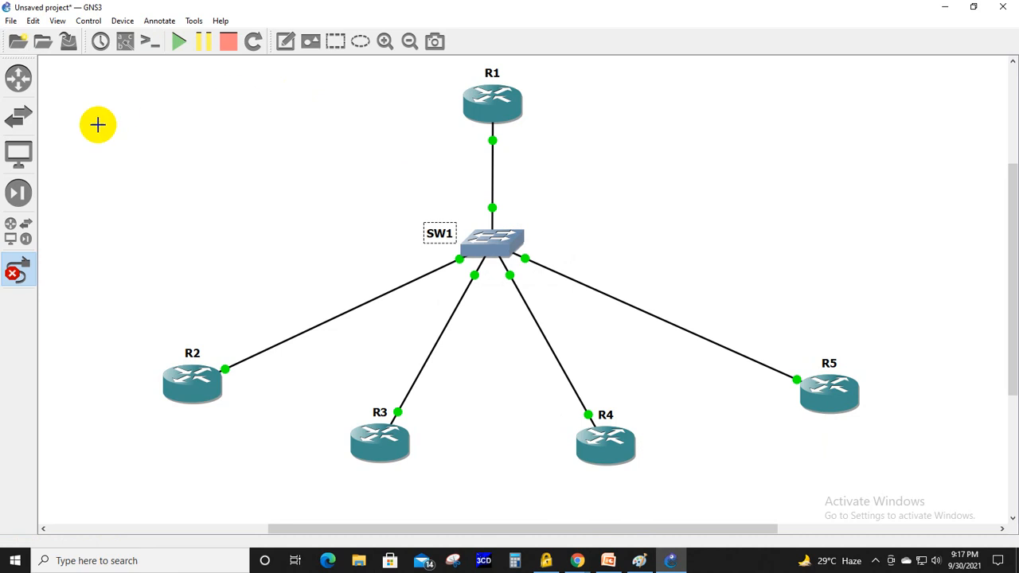
left_click(13, 273)
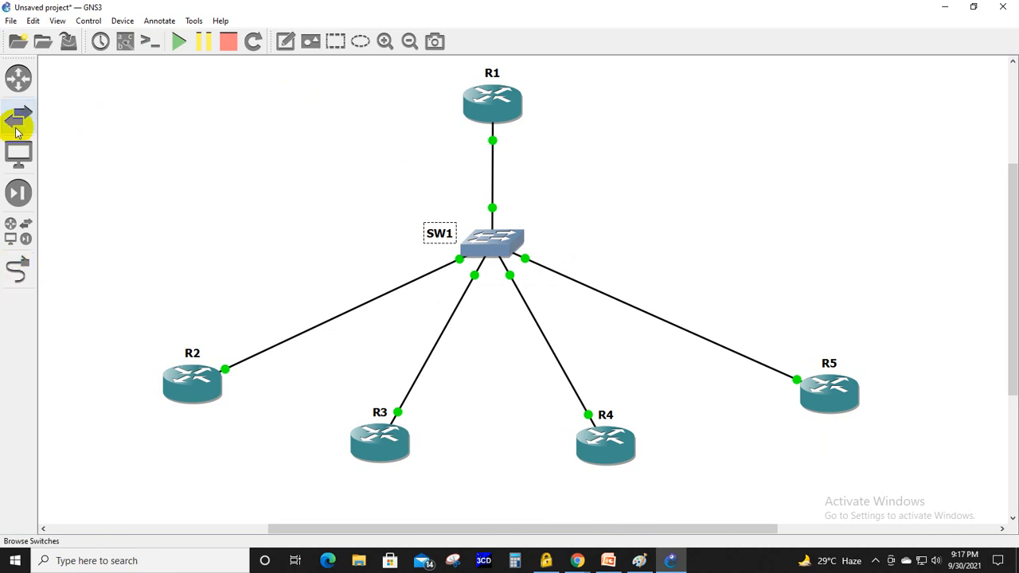
- Display the interface labels on all links and clear the port-number labels 1 to 5 around switch SW1
left_click(127, 44)
left_click(500, 223)
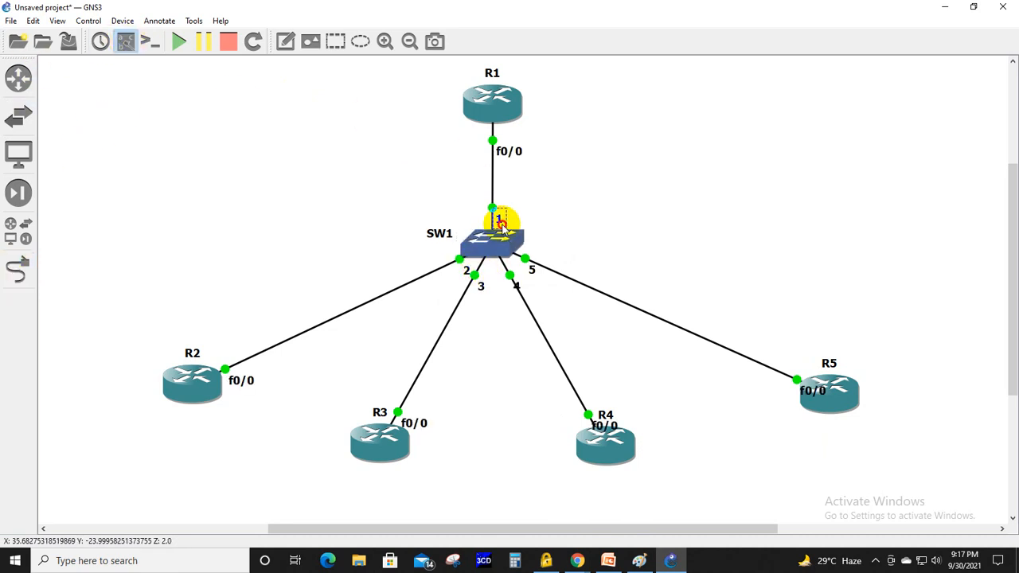
left_click_drag(499, 223, 468, 275)
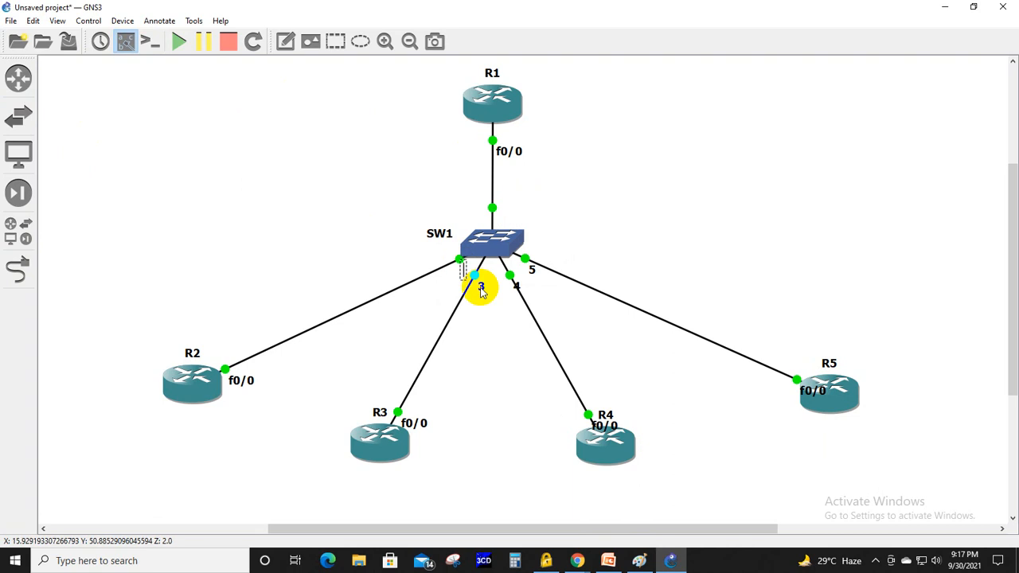
double_click(481, 290)
key("BackSpace")
double_click(518, 289)
key("BackSpace")
double_click(530, 273)
key("BackSpace")
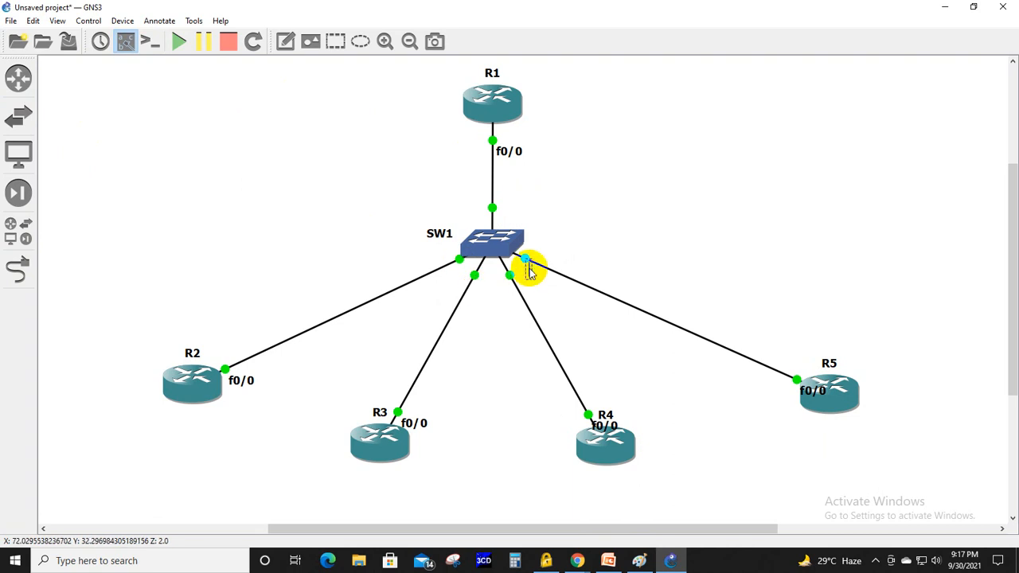
left_click(619, 236)
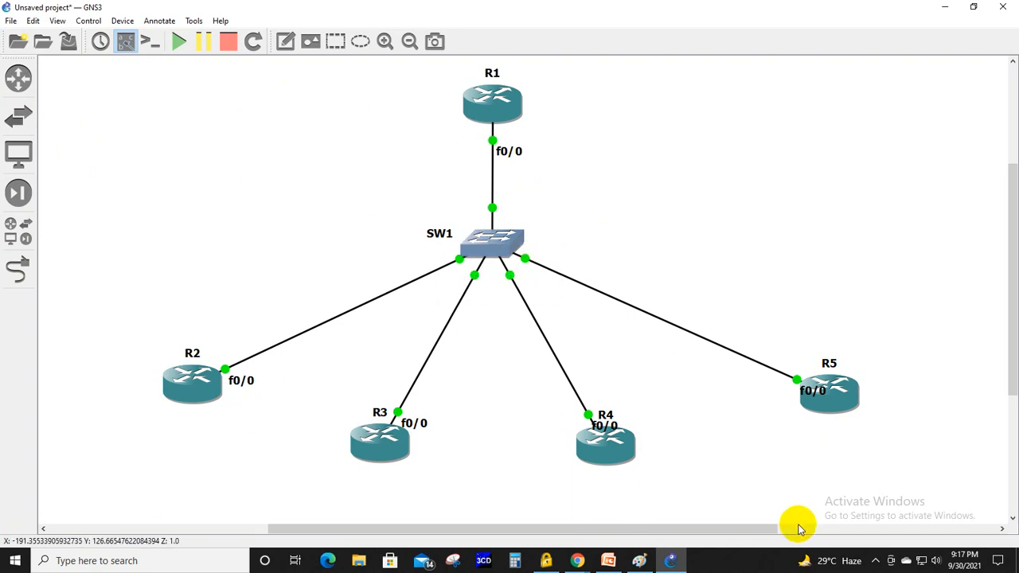
- Move R2's f0/0 interface label above the router end of its link
left_click(875, 560)
left_click(875, 560)
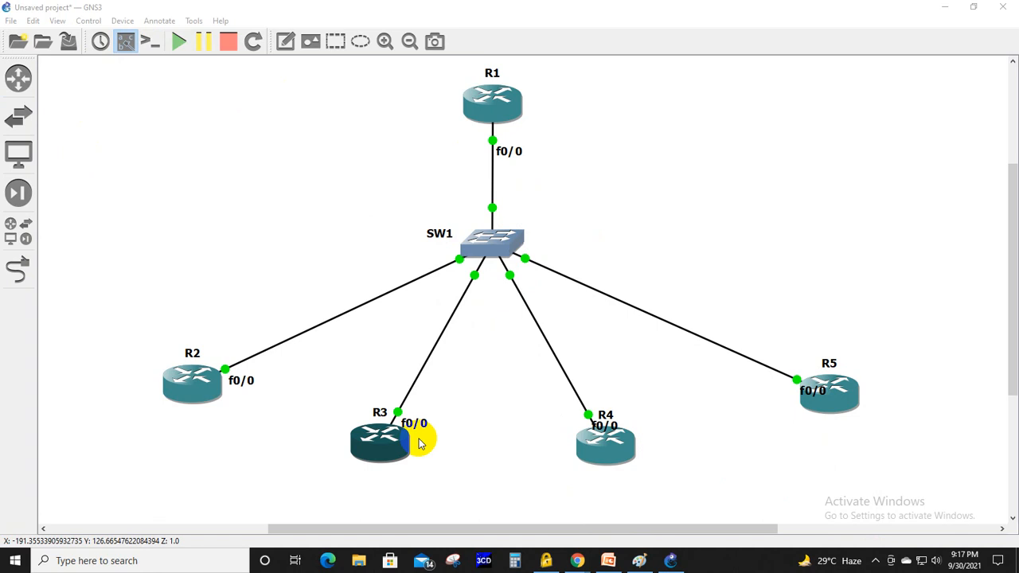
left_click_drag(250, 387, 252, 379)
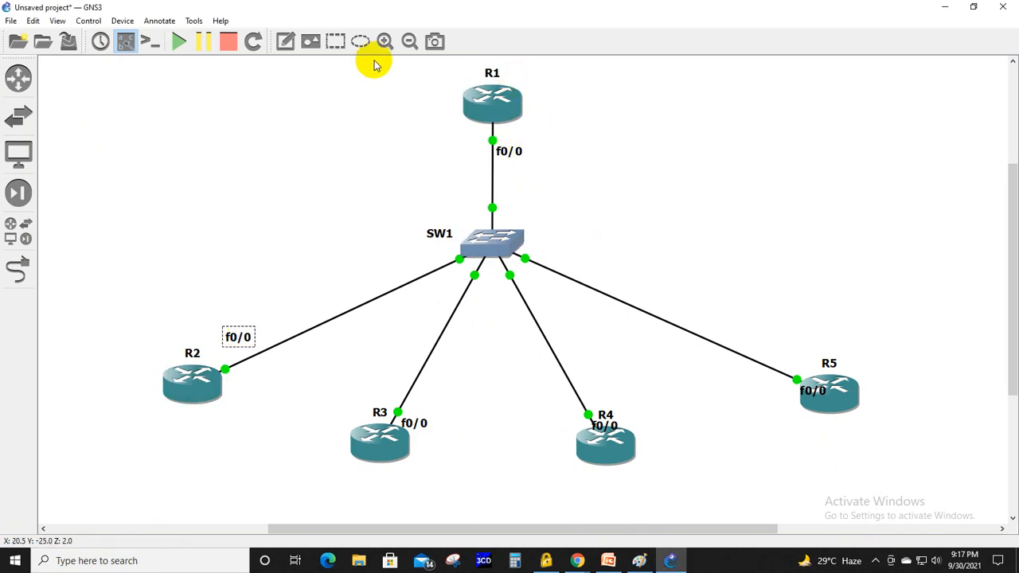
- Add the note "DHCP Server" beside router R1
left_click(284, 40)
type("D")
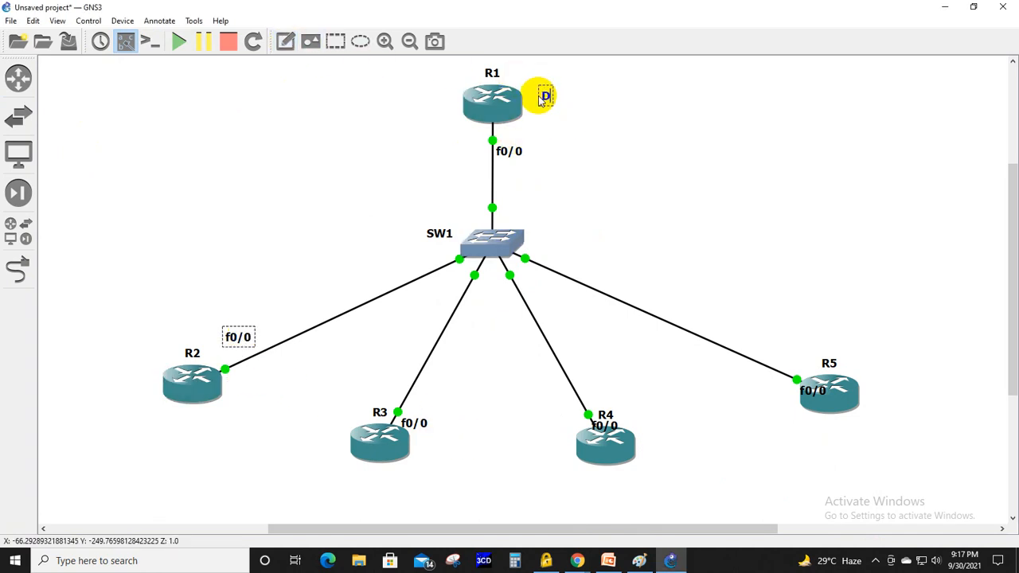
type("HCP")
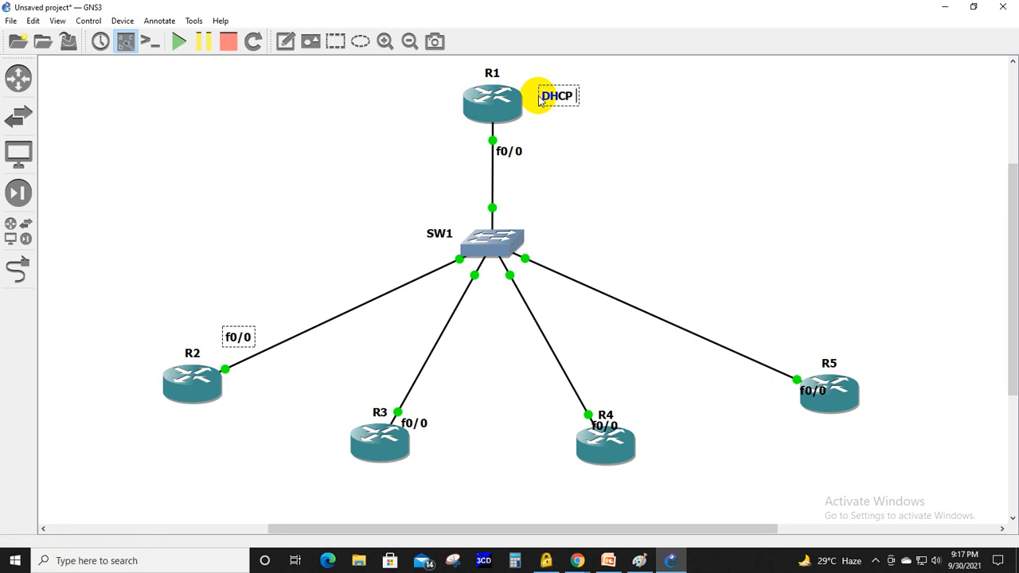
type(" Server")
left_click(706, 127)
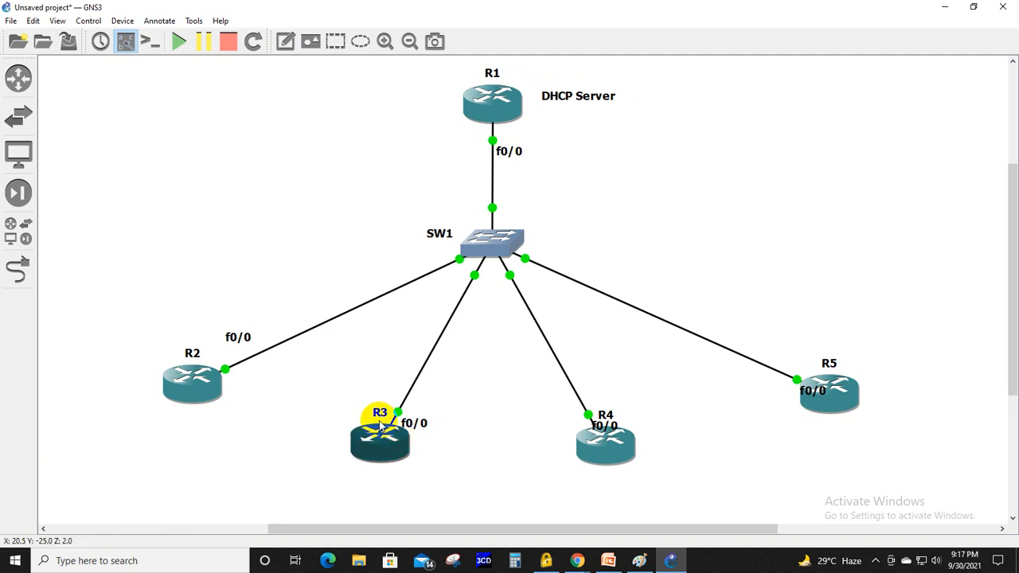
- Move the name labels of R2 to R5 below or beside their routers, and the f0/0 labels of R2, R4 and R5 just above them
left_click_drag(370, 416, 362, 483)
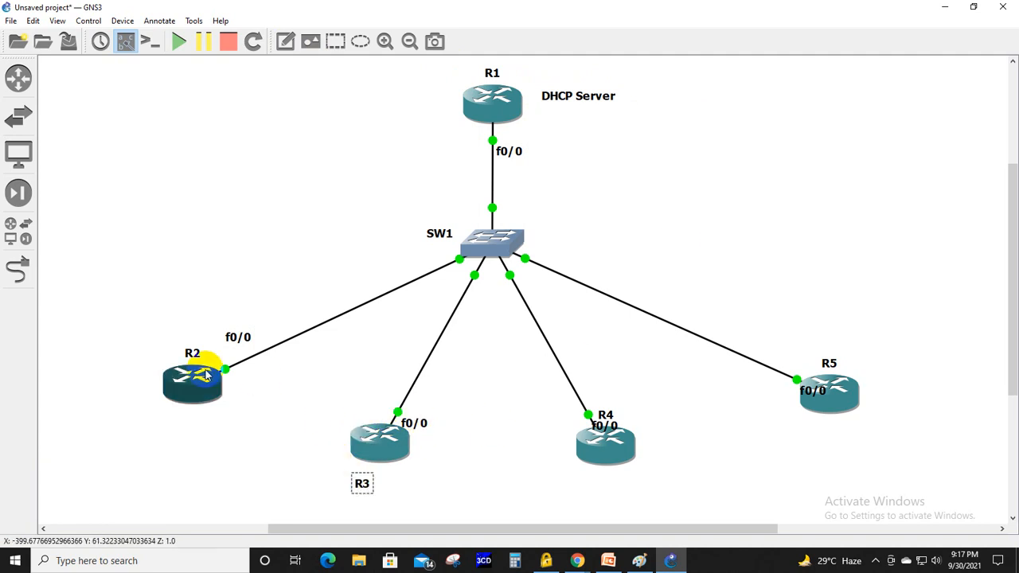
left_click_drag(195, 355, 148, 398)
left_click_drag(234, 342, 223, 346)
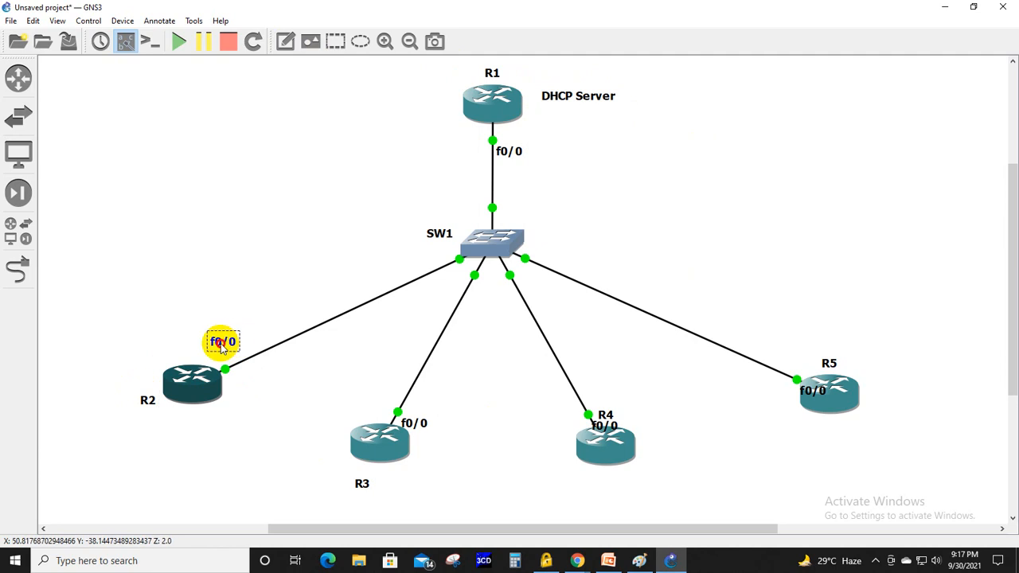
mouse_move(607, 413)
left_mouse_down()
mouse_move(616, 479)
mouse_move(611, 412)
left_mouse_up()
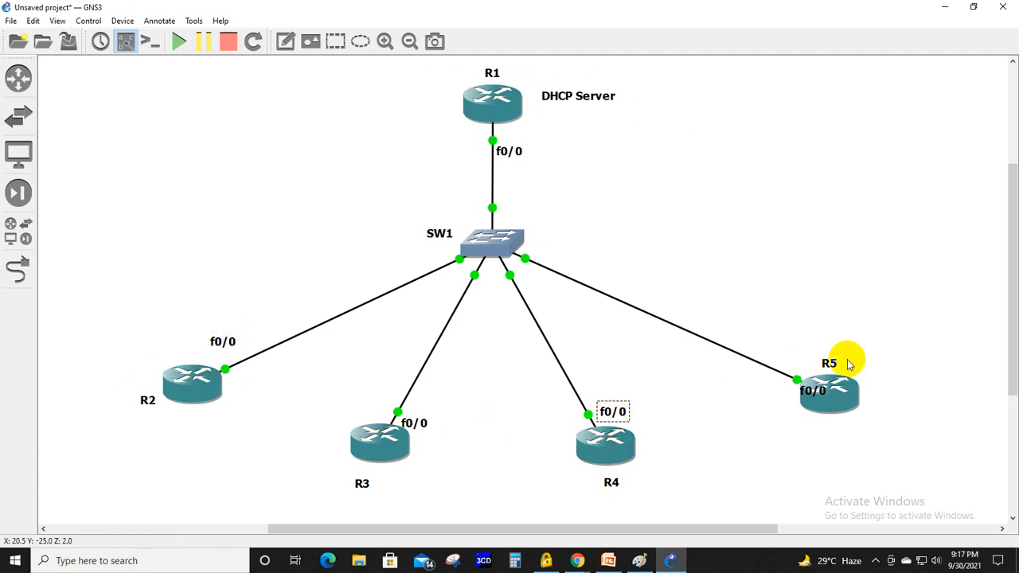
left_click_drag(848, 363, 848, 432)
left_click_drag(814, 391, 818, 367)
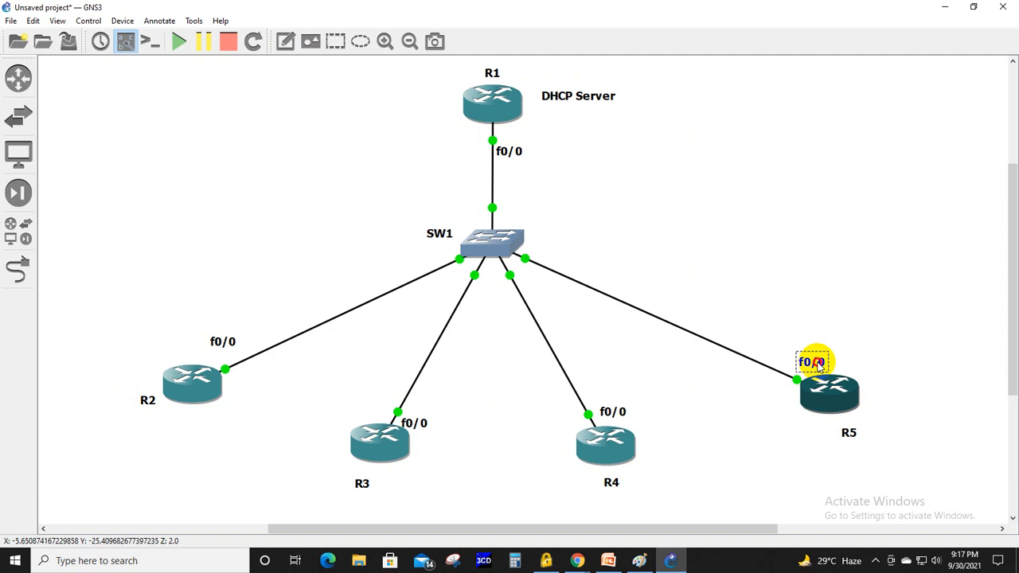
left_click(894, 344)
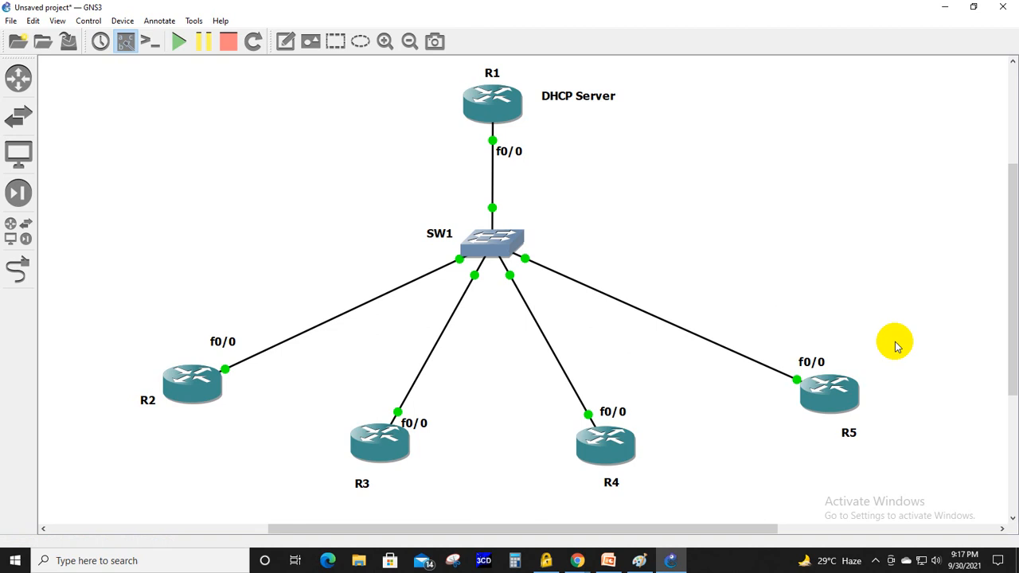
- Add the network note "192.168.10.0/24" in the empty area to the right of switch SW1
left_click(285, 40)
left_click(670, 206)
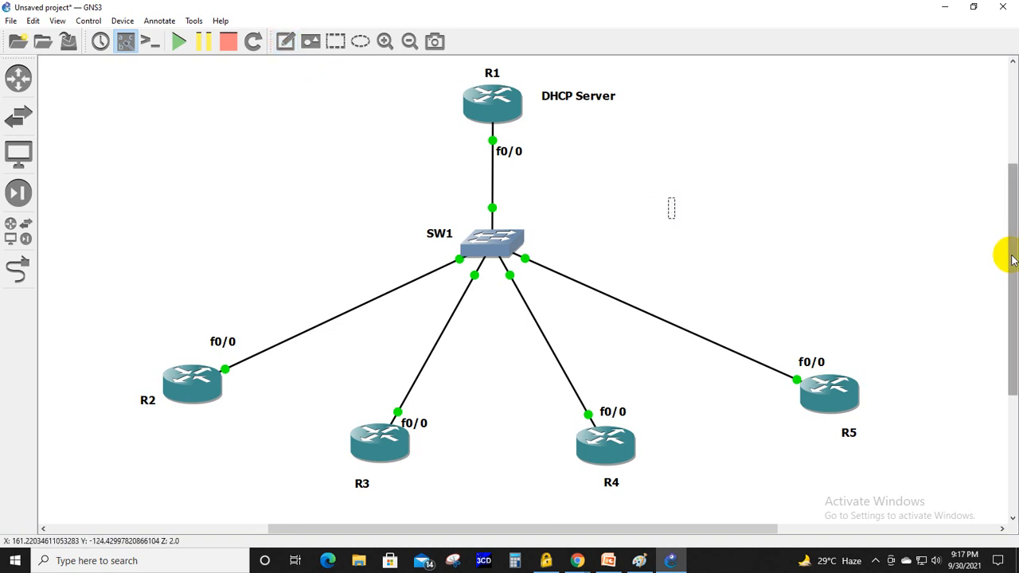
type("192.168.10.")
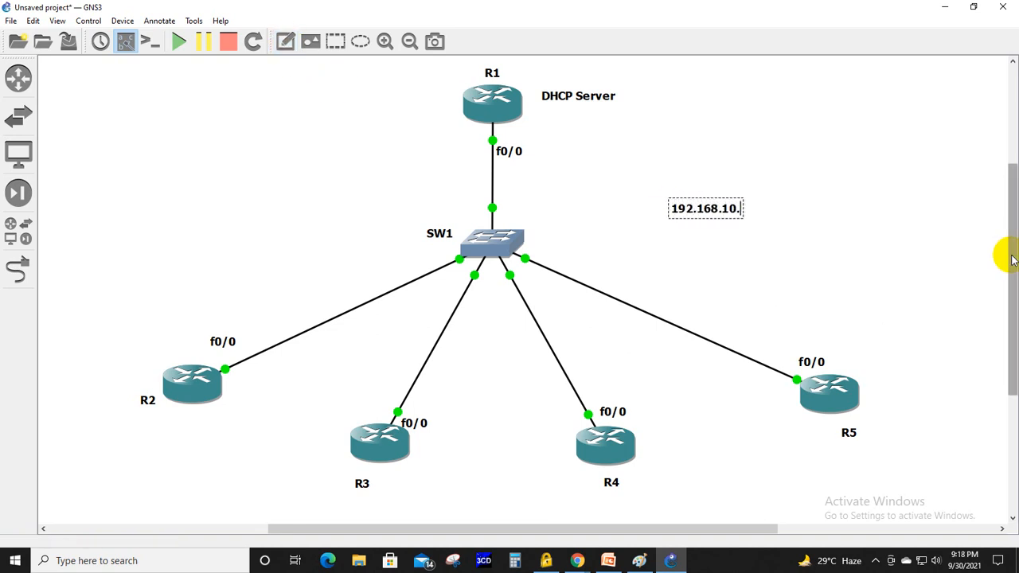
type("0/24")
left_click(797, 195)
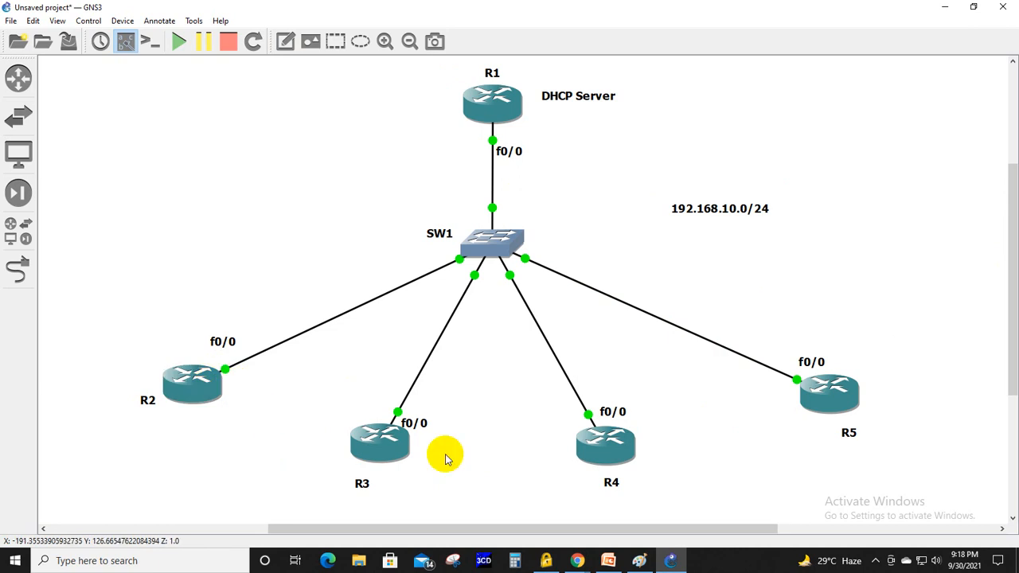
- Open the console of router R1 in a maximized window and bring up its command prompt
mouse_move(808, 398)
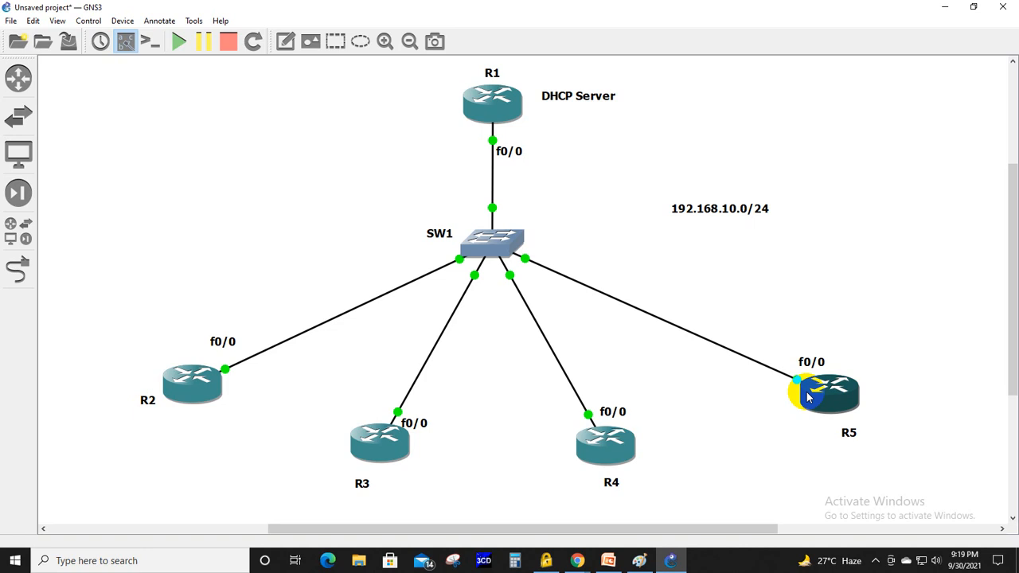
right_click(485, 114)
left_click(519, 161)
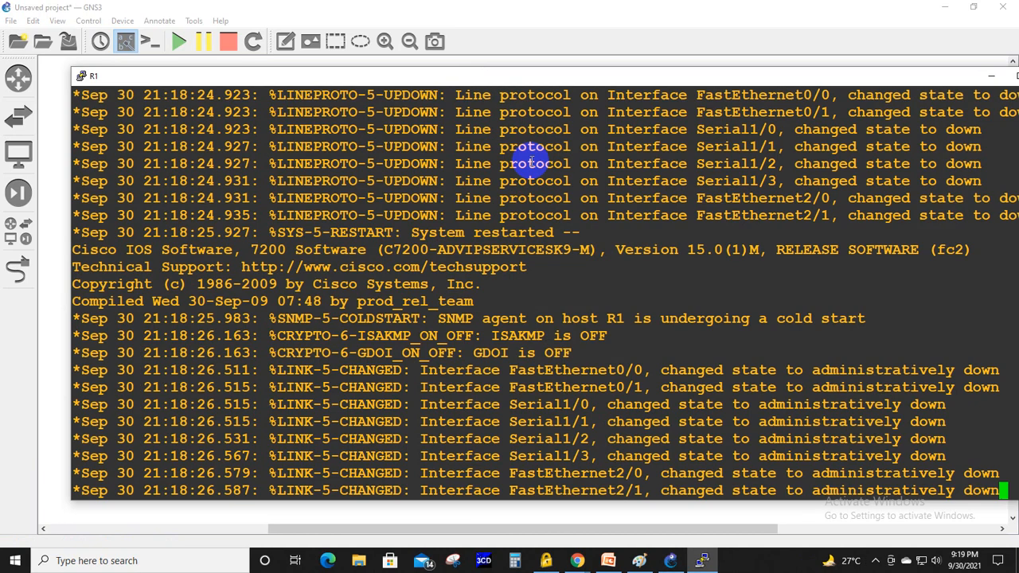
double_click(603, 76)
key("Return")
key("Return")
key("Return")
key("Return")
key("Return")
key("Return")
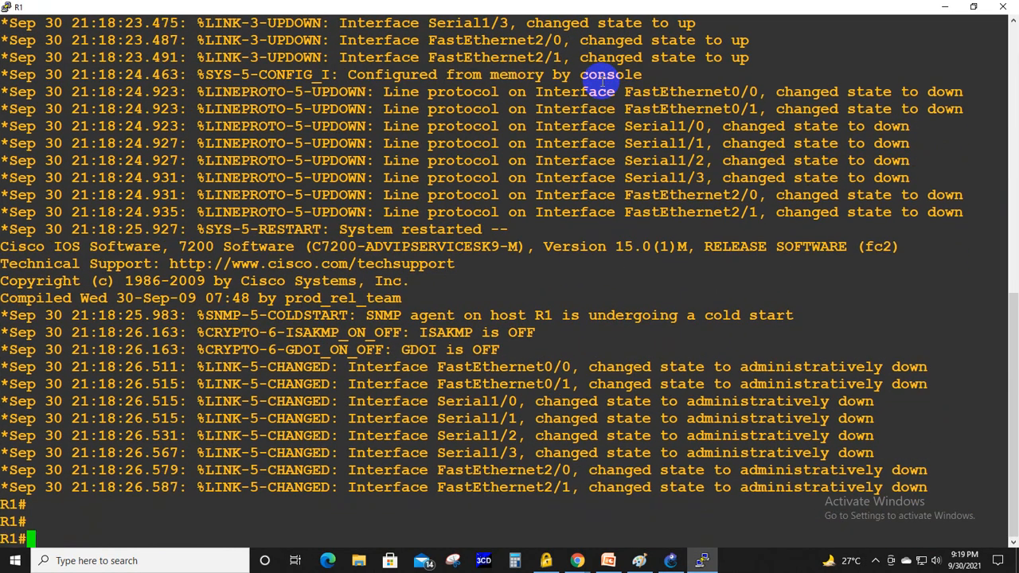
key("Return")
key("Return")
- Enter global configuration mode on R1 with conf terminal and open interface fa0/0 for configuration
type("conf ter")
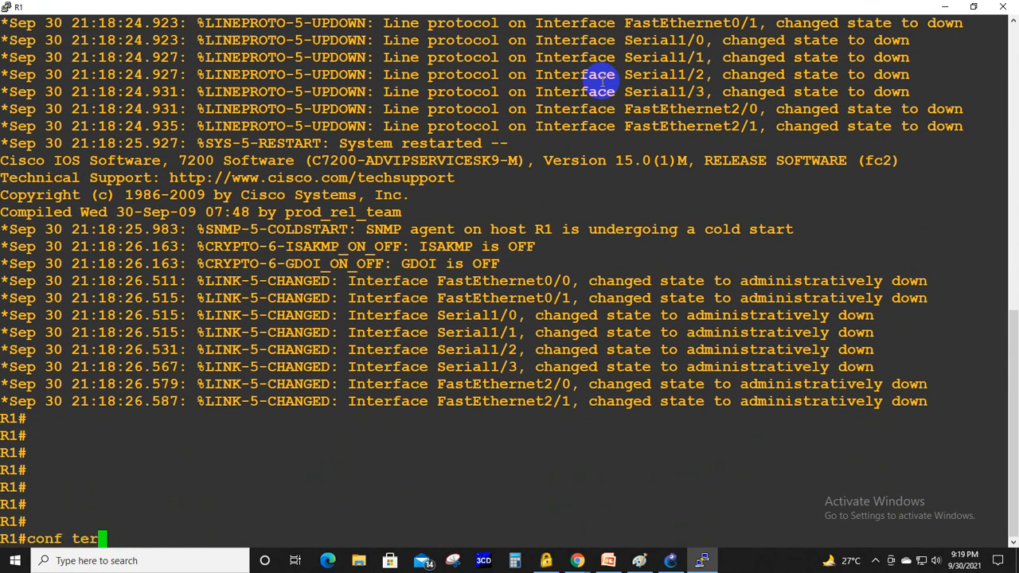
key("Tab")
key("Return")
type("i")
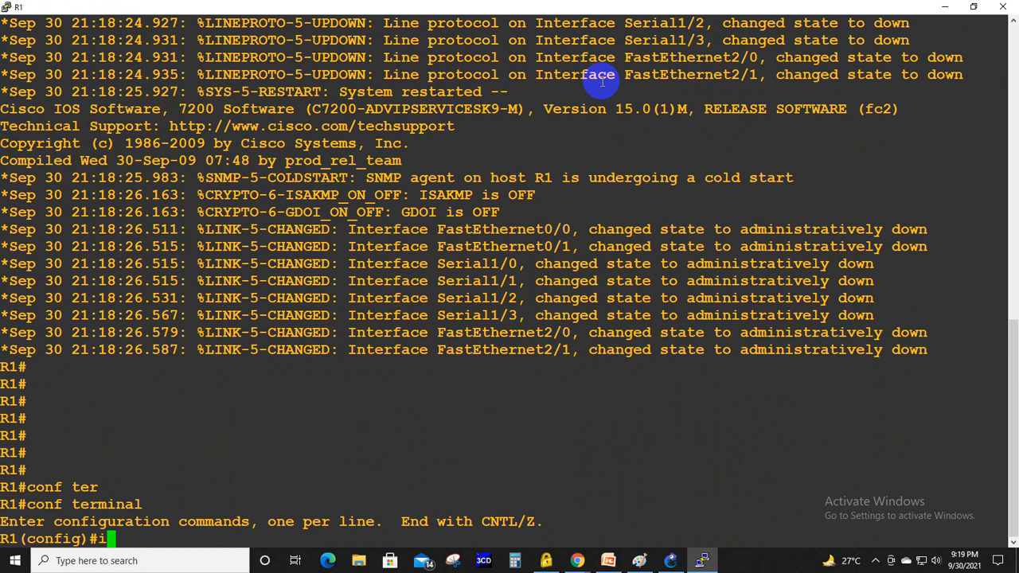
type("nt fa0/0/")
key("Return")
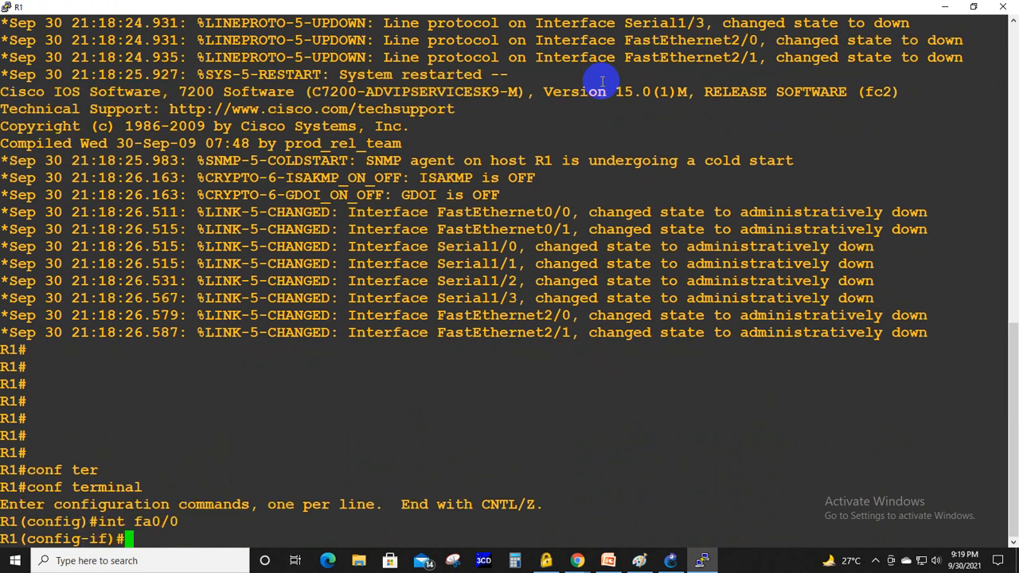
- Assign IP address 192.168.10.1 with subnet mask 255.255.255.0 to R1's fa0/0 interface
type("ip add")
key("Tab")
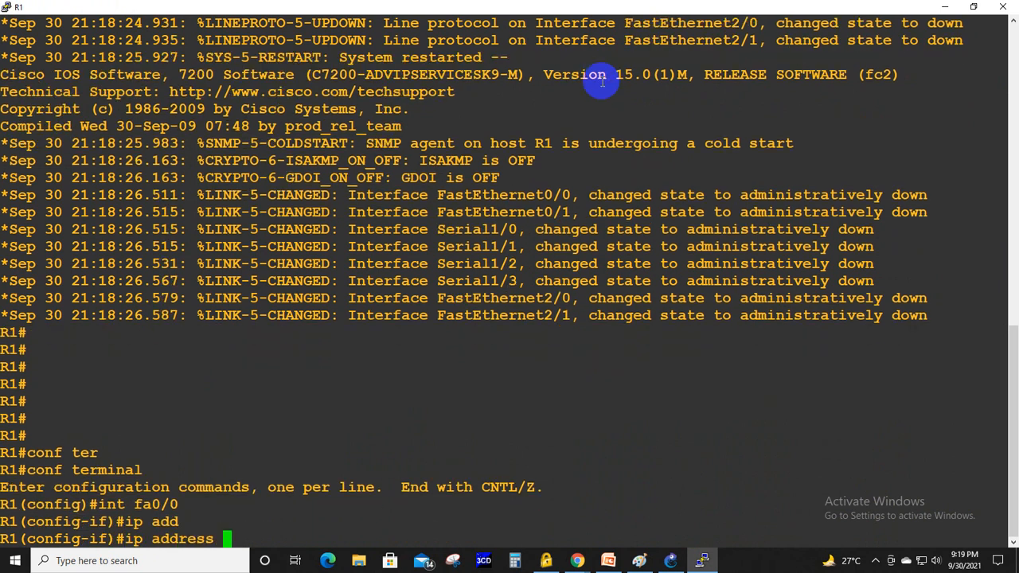
type("192.168.1")
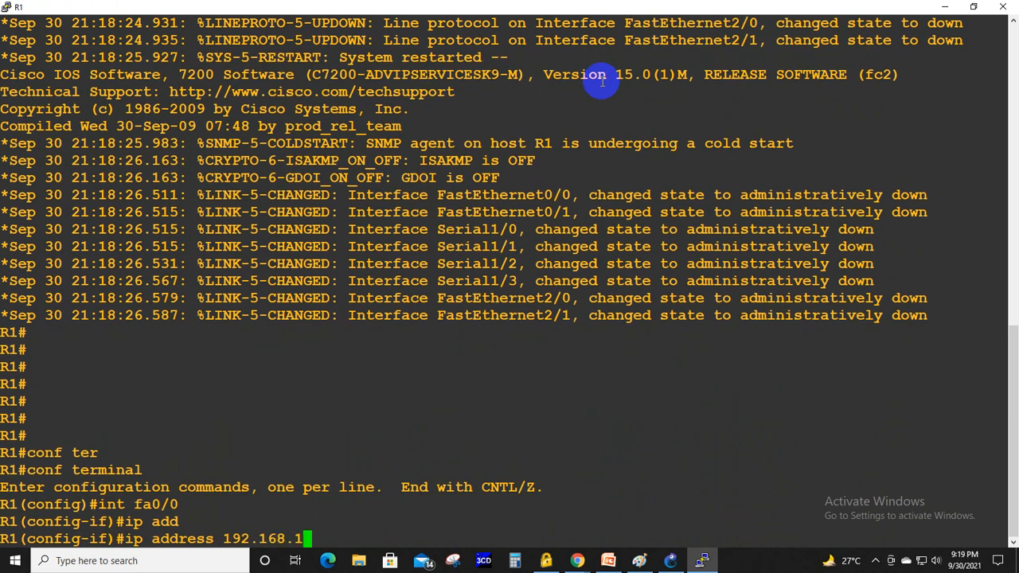
type("0.1 255.255.2")
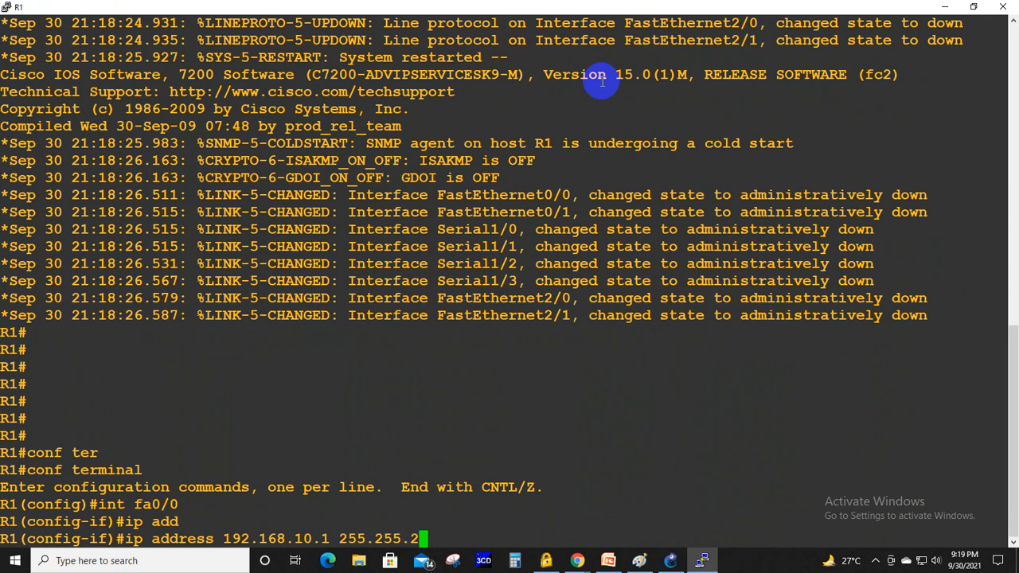
type("55.0")
key("Return")
- Enable R1's fa0/0 interface with no shut and return to privileged EXEC mode
type("no shut")
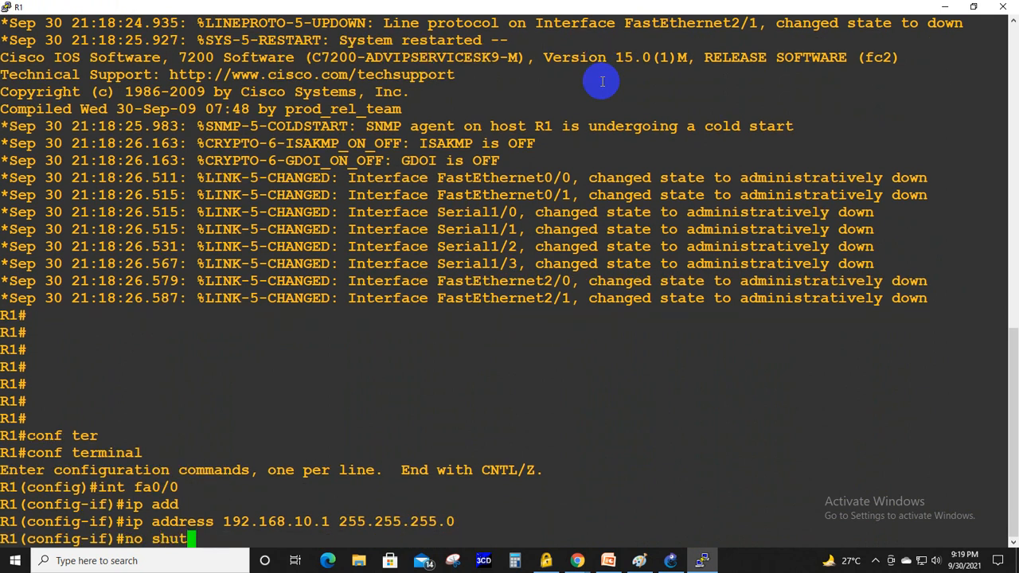
key("Return")
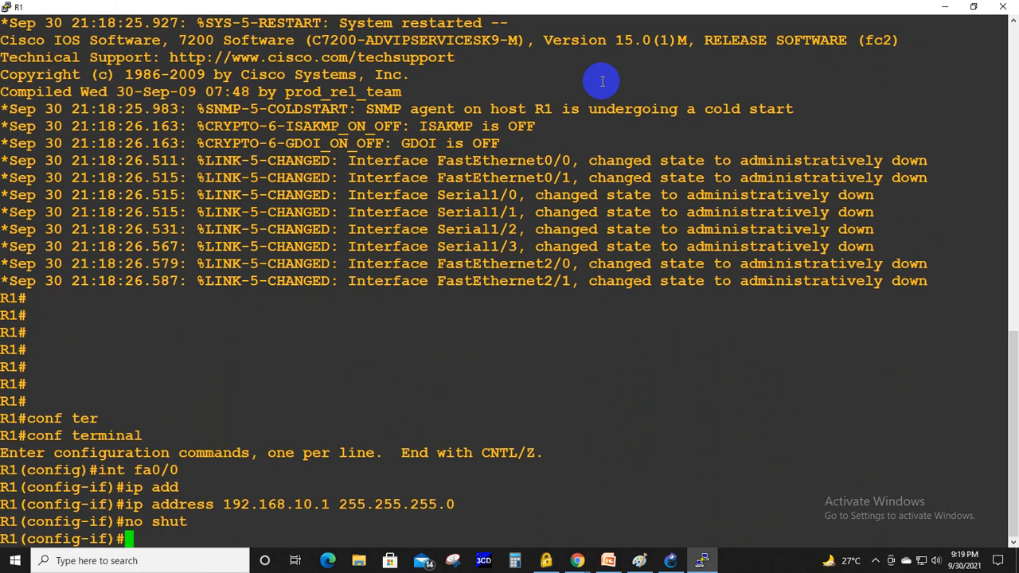
key("ctrl+z")
type("]")
key("Return")
key("Return")
key("Return")
key("Return")
key("Return")
key("Return")
key("Return")
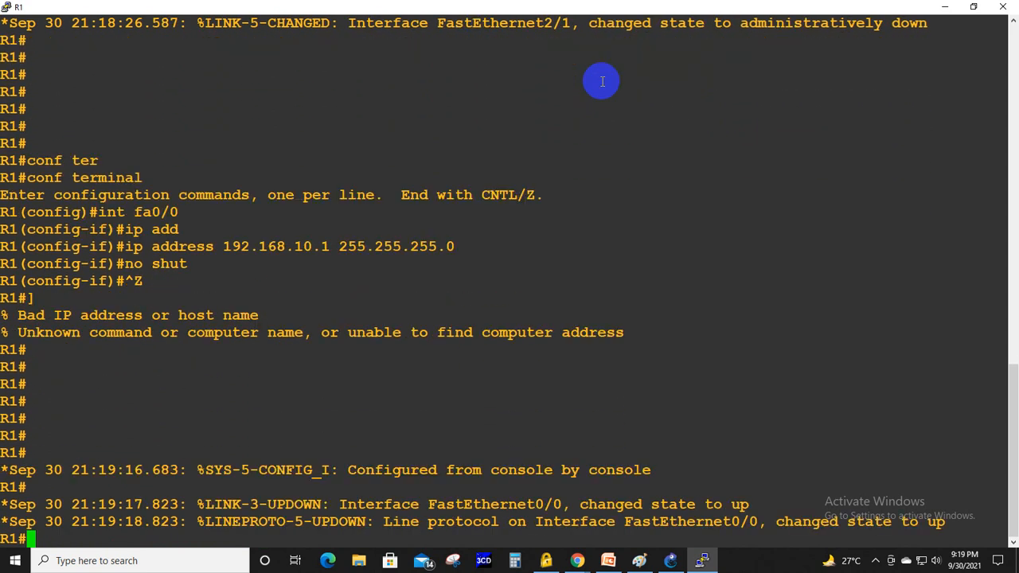
- Display the brief IP status of all R1 interfaces with show ip int brief
key("Return")
key("Return")
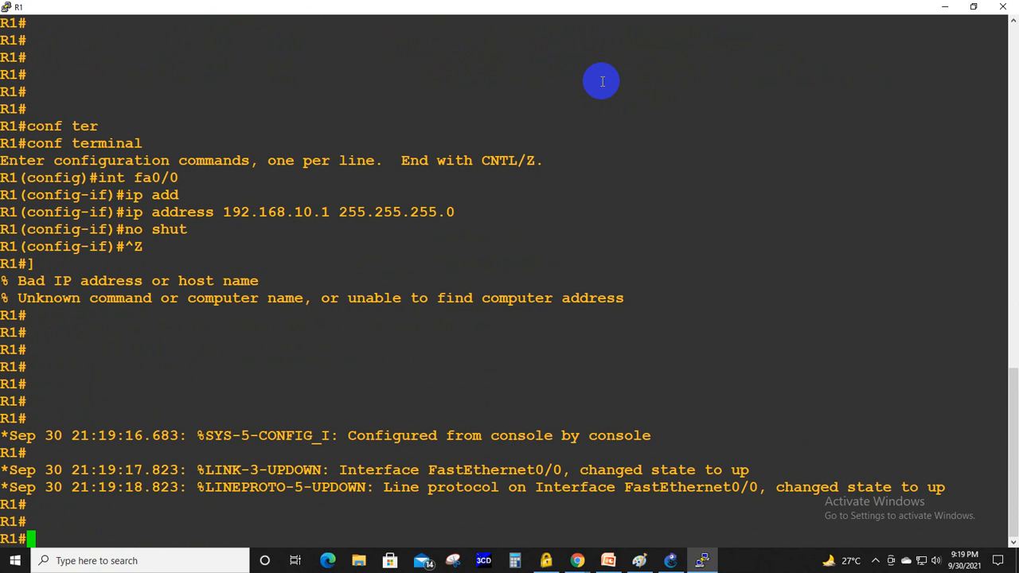
type("show ip ")
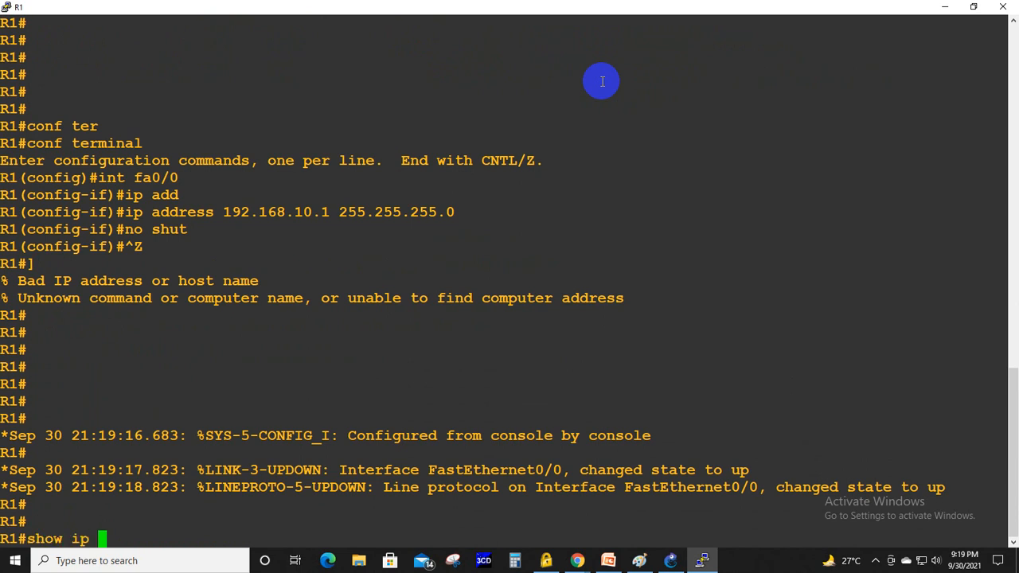
type("int br")
key("Tab")
key("Return")
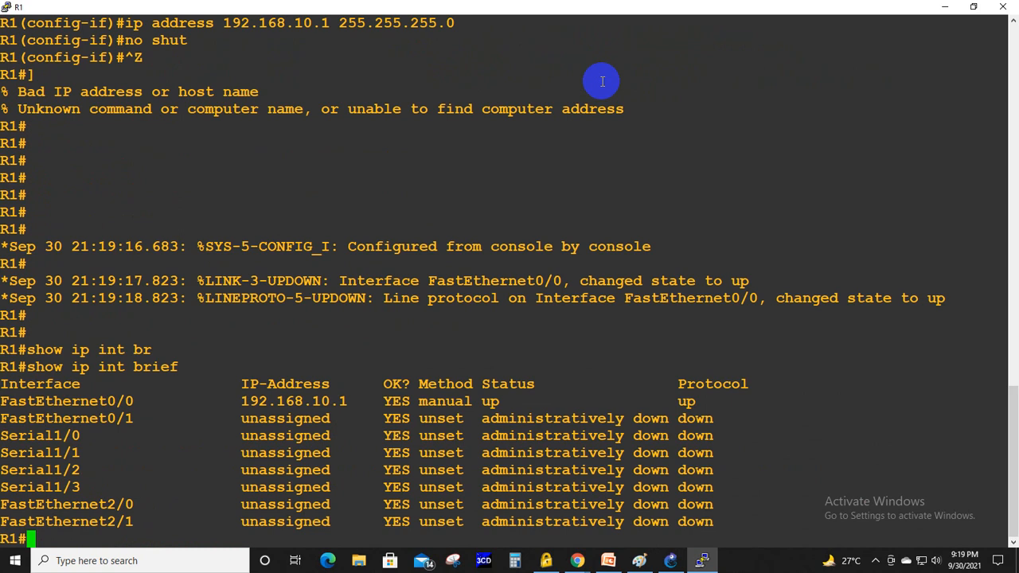
- Enter global configuration mode on R1 with conf terminal and reset the terminal to clear the screen
type("conf ter")
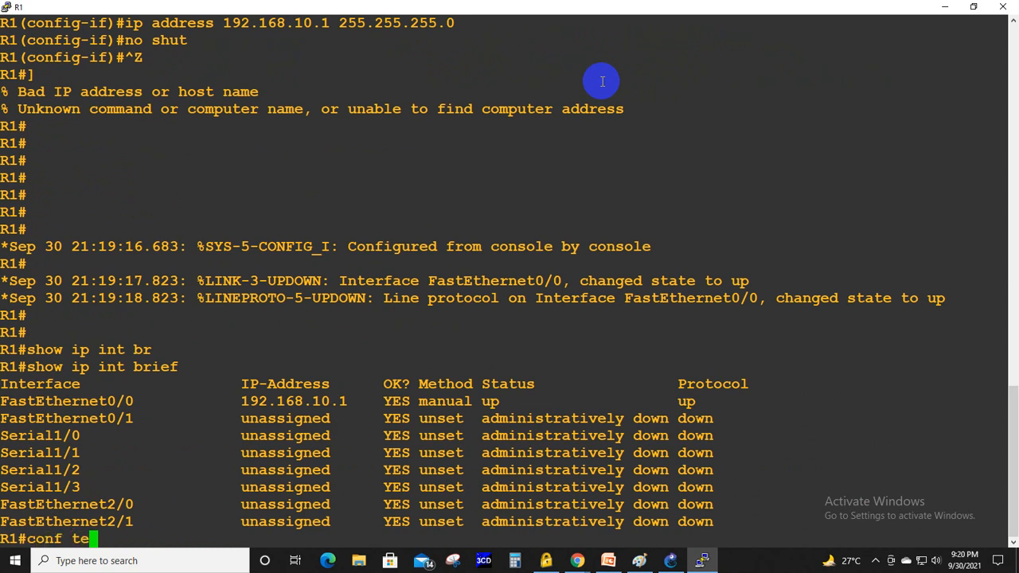
key("Tab")
key("Return")
right_click(413, 5)
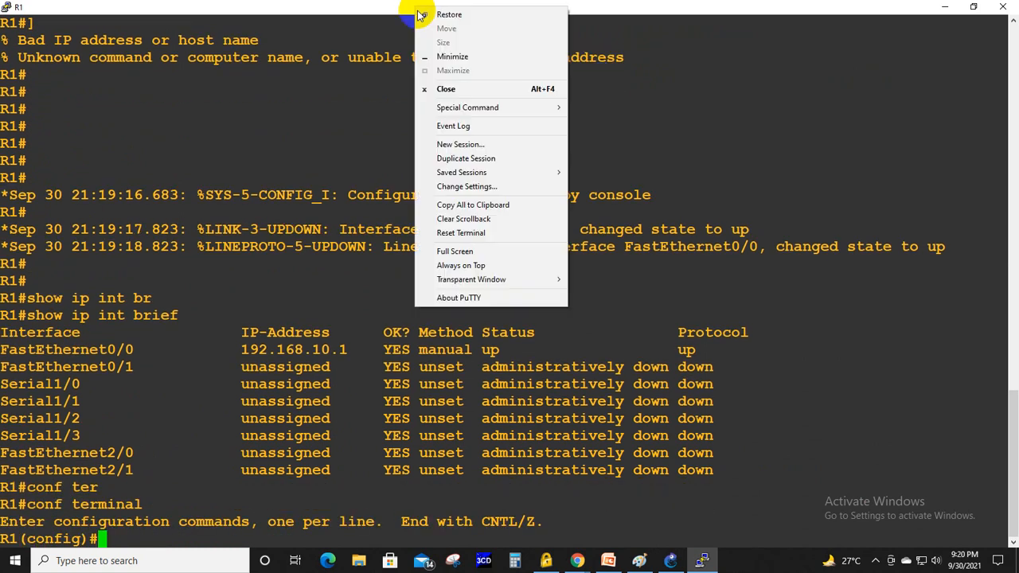
left_click(480, 232)
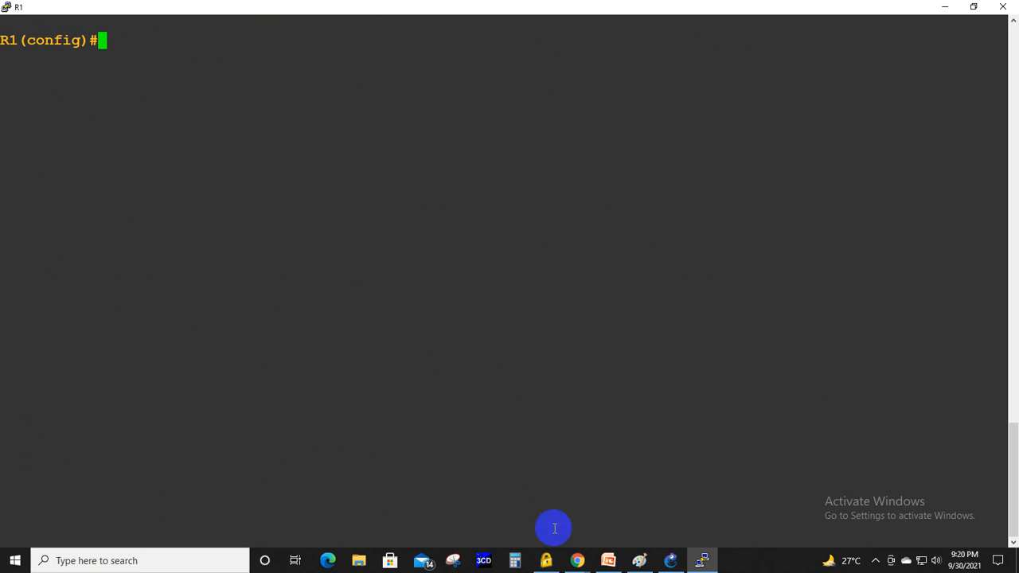
- Consult the DHCP configuration slide in PowerPoint and enable the DHCP service on R1 with service dhcp
left_click(608, 560)
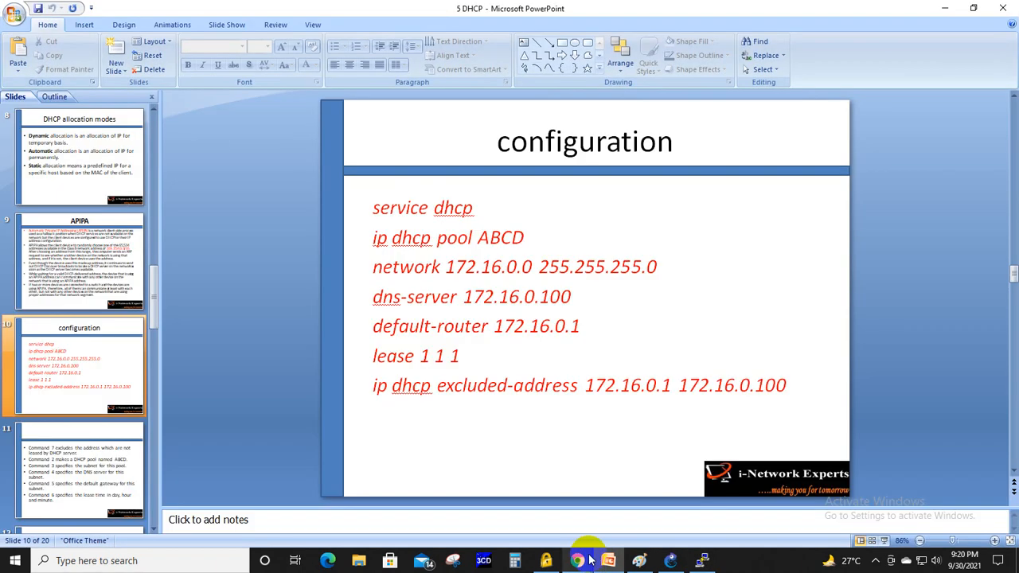
mouse_move(589, 561)
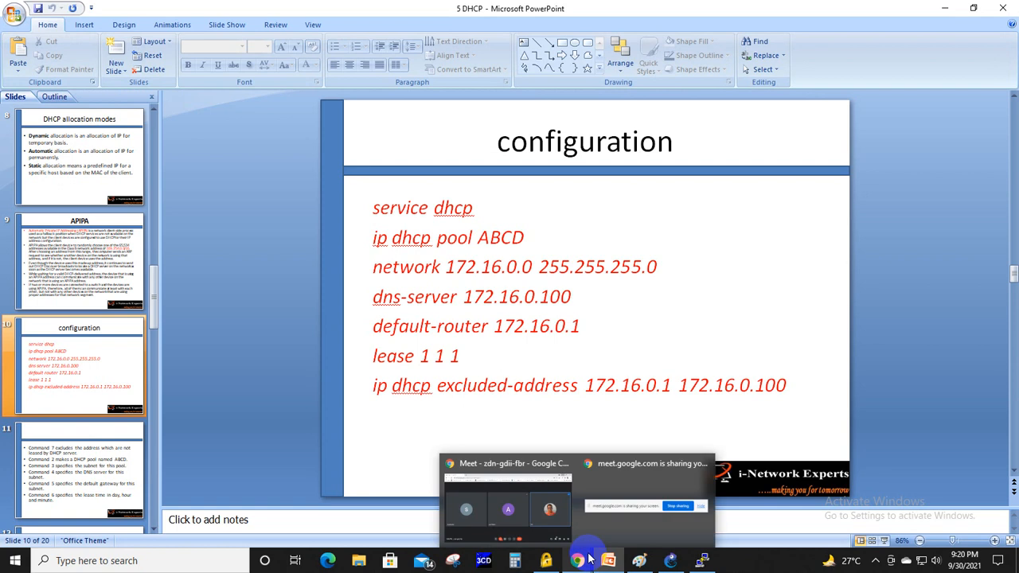
key("alt+Tab")
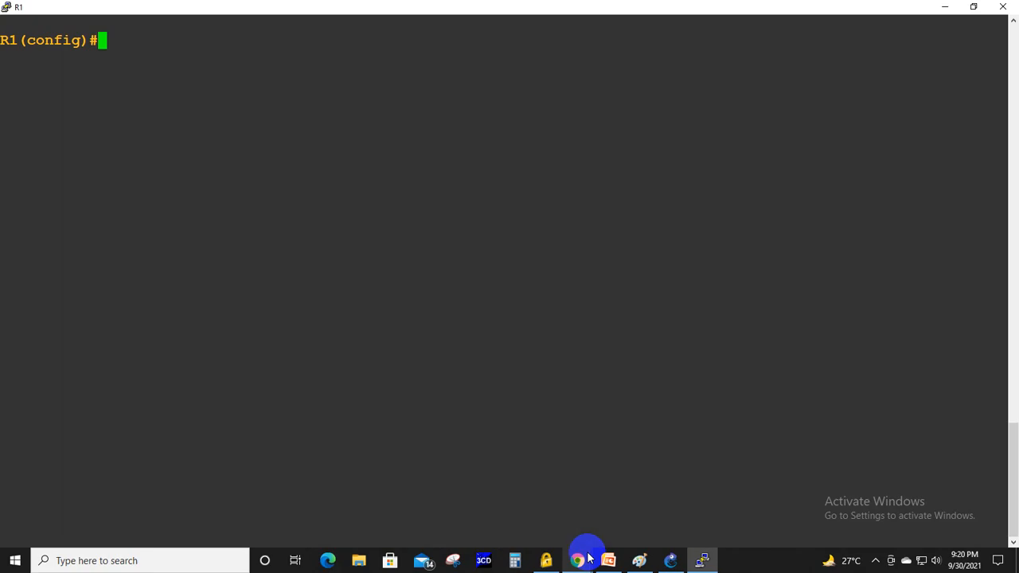
type("service ")
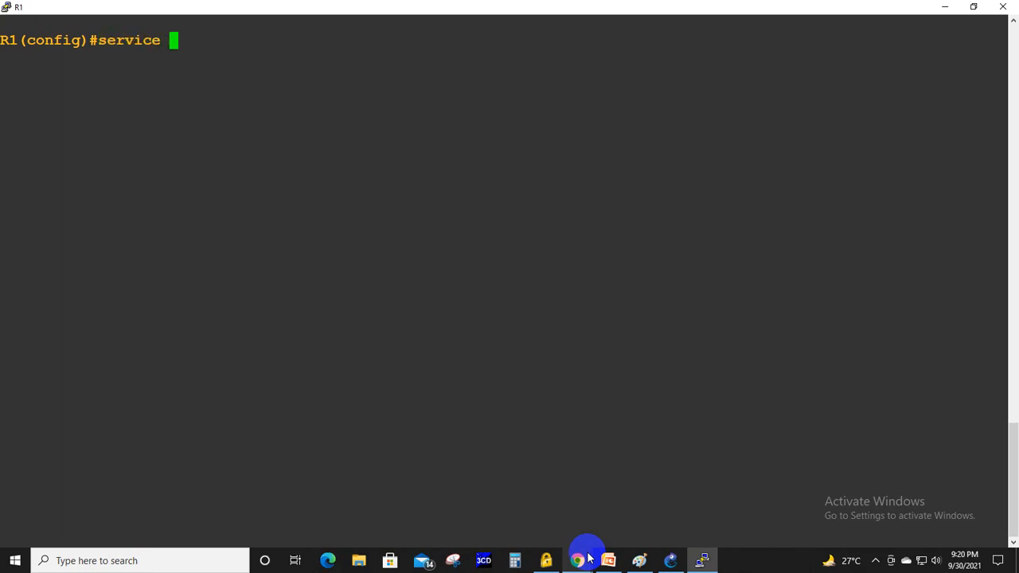
type("dhcp")
key("Return")
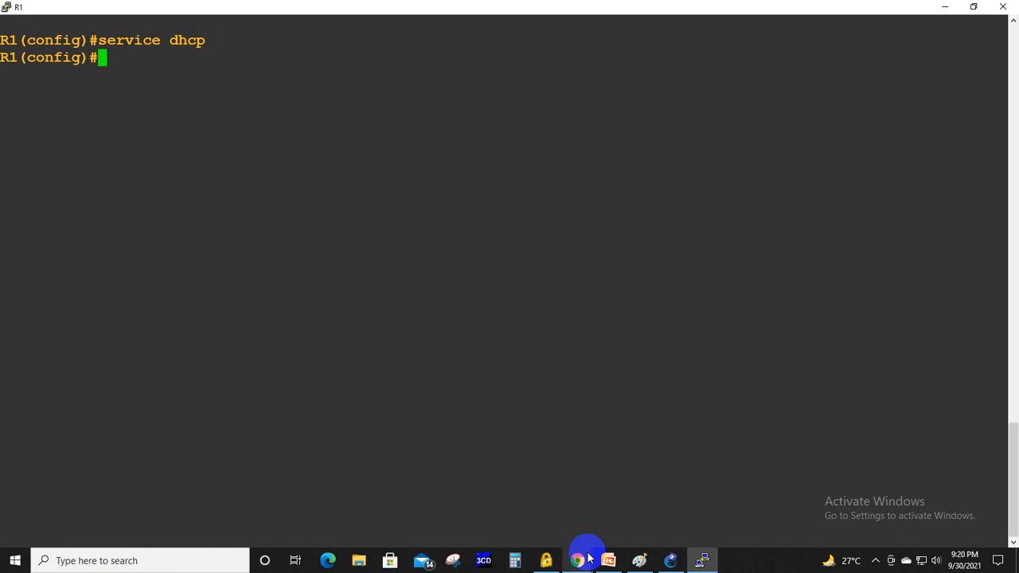
- Create a DHCP pool named CCNA on R1, following the pool command on the configuration slide
left_click(590, 559)
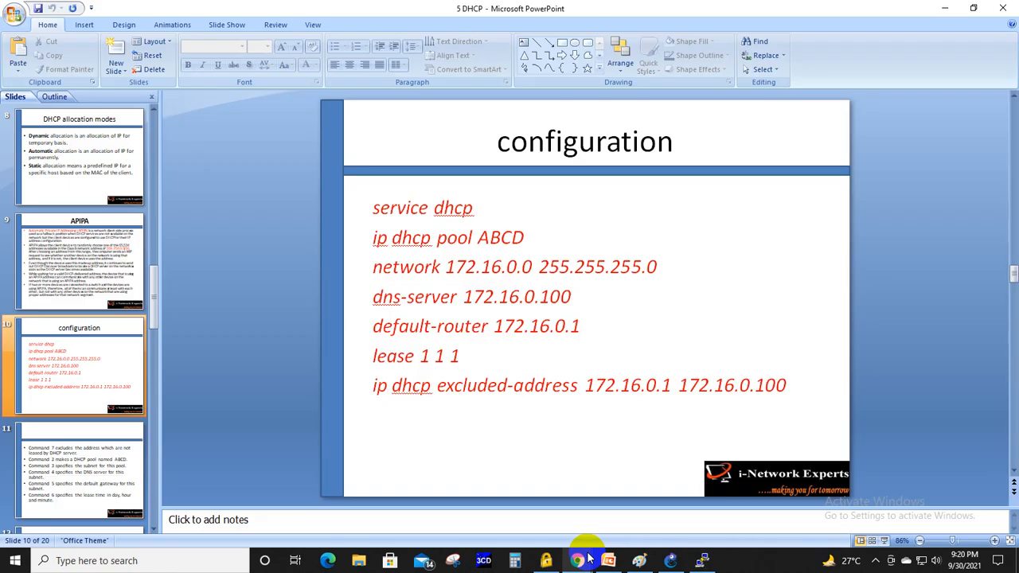
left_click(590, 559)
type("i")
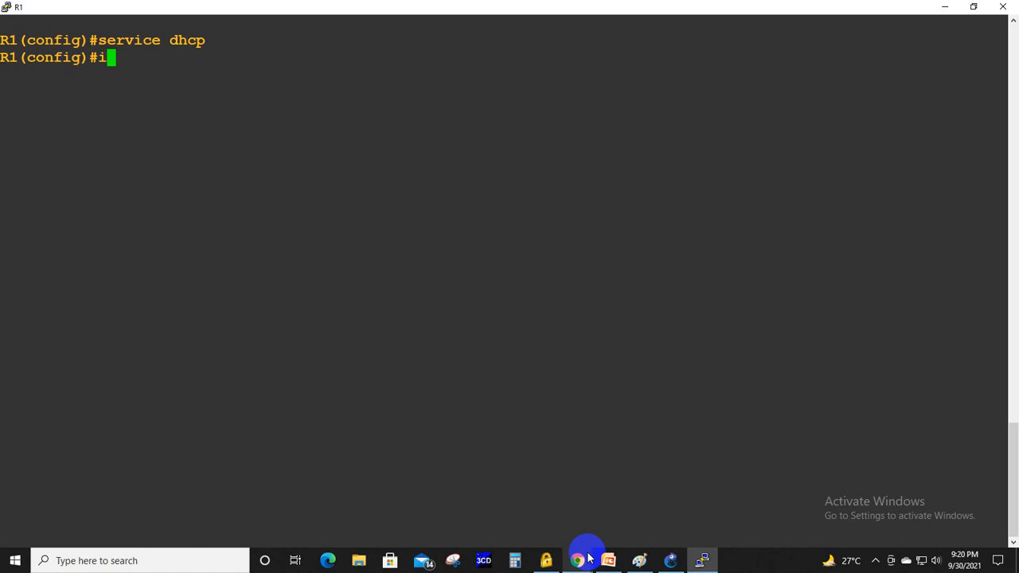
type("p dhcp p")
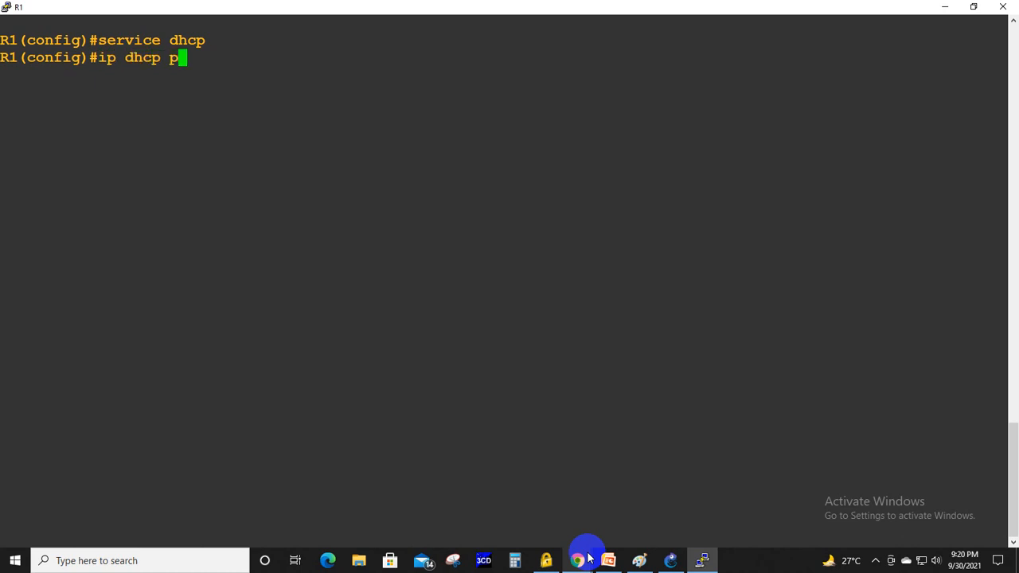
type("ool CCNA")
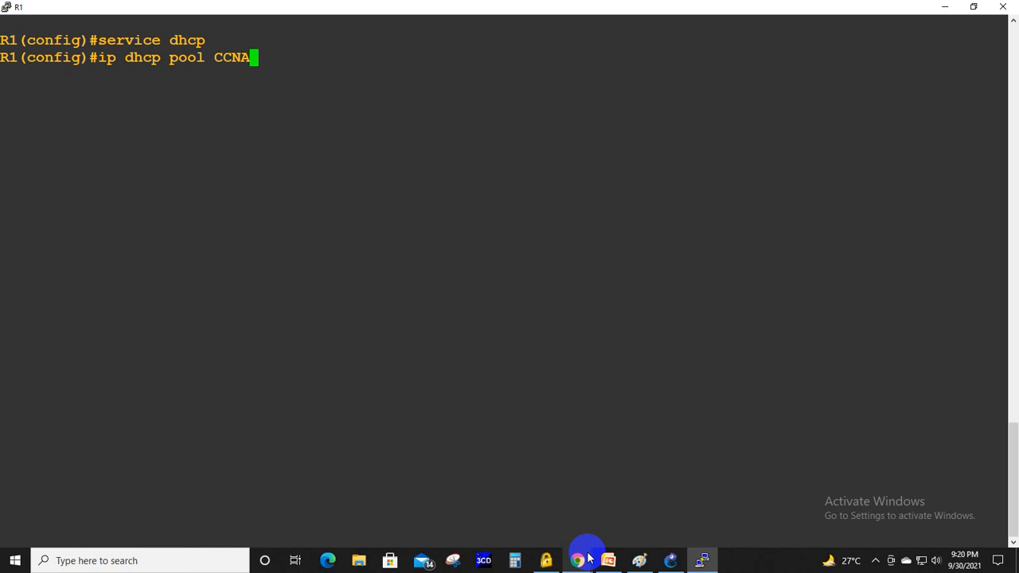
key("Return")
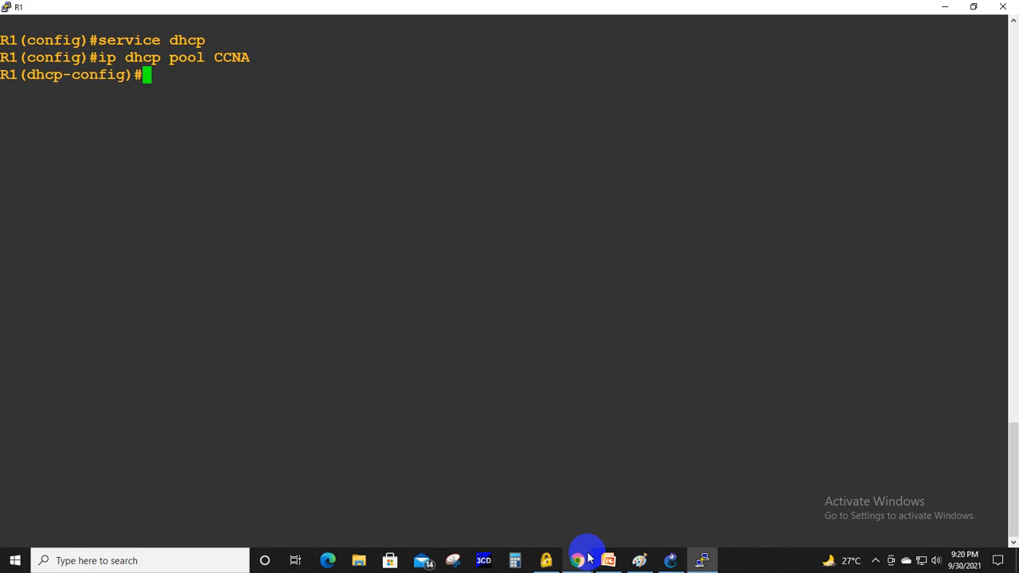
- Define network 192.168.10.0 with mask 255.255.255.0 for the CCNA pool, using the slide's network command as reference
left_click(589, 560)
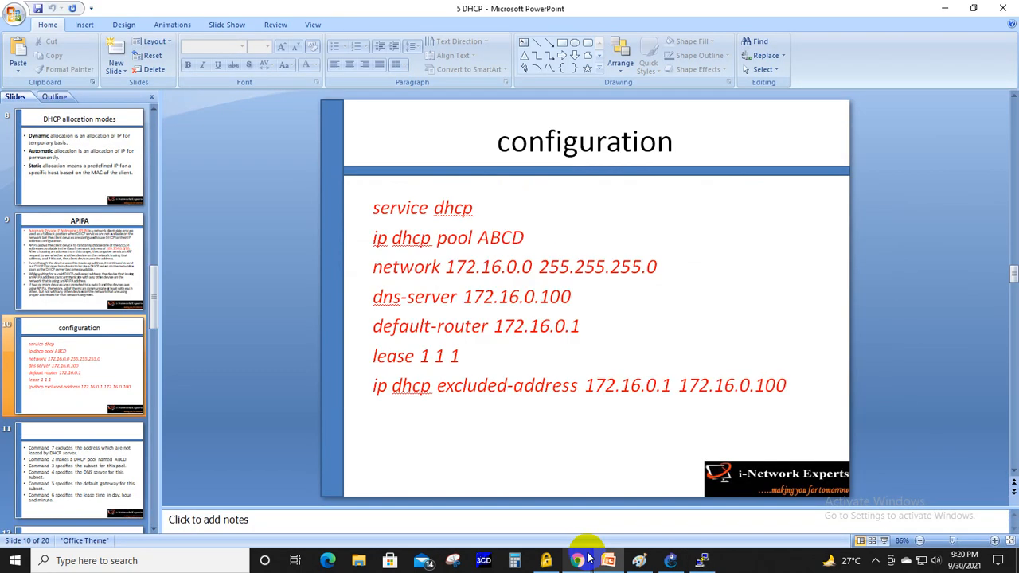
left_click(589, 559)
type("netwwork")
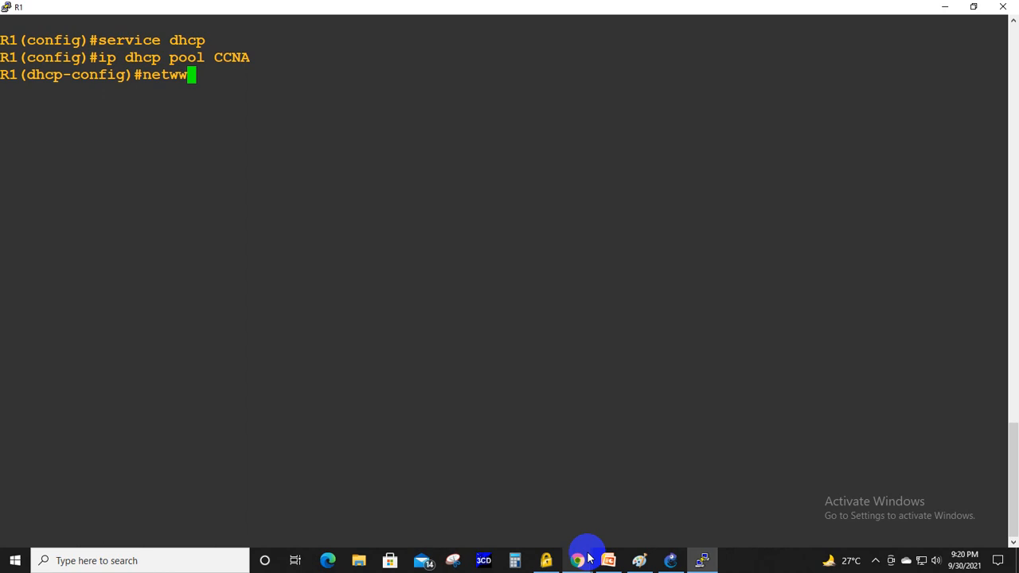
key("BackSpace")
key("BackSpace")
key("BackSpace")
key("BackSpace")
type("ork 192.168.10.0")
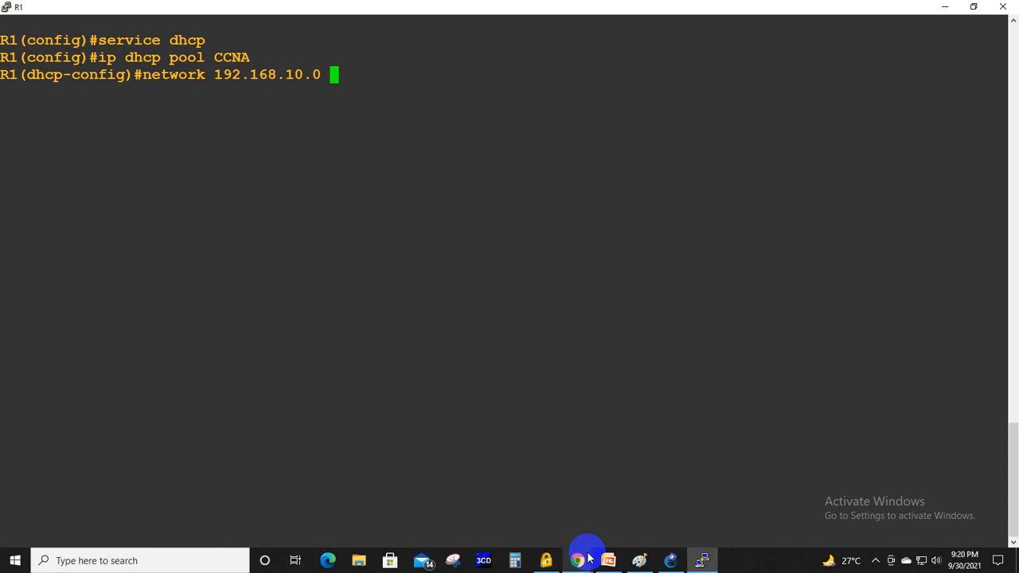
left_click(589, 559)
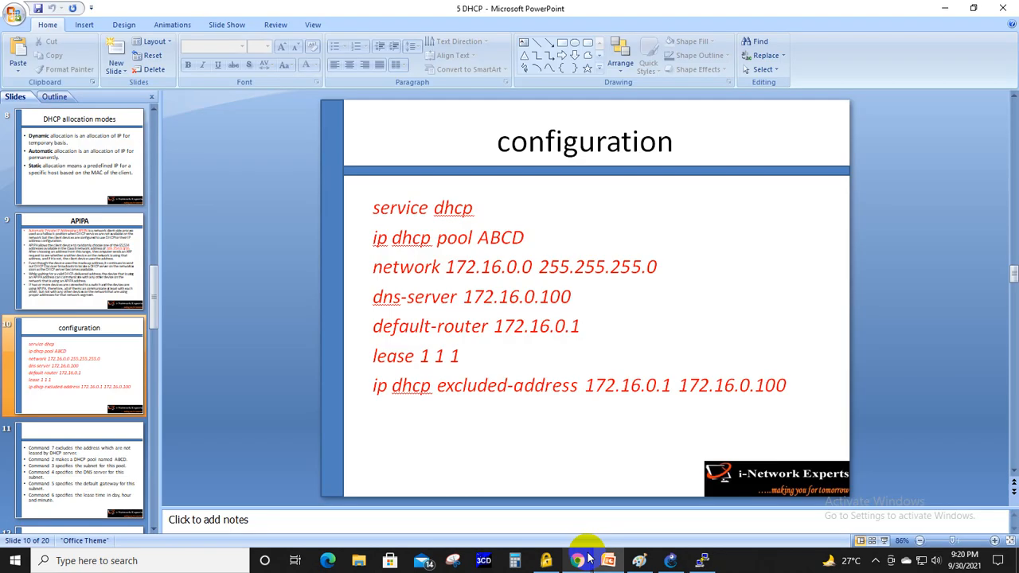
left_click(589, 559)
type(".255.255.0")
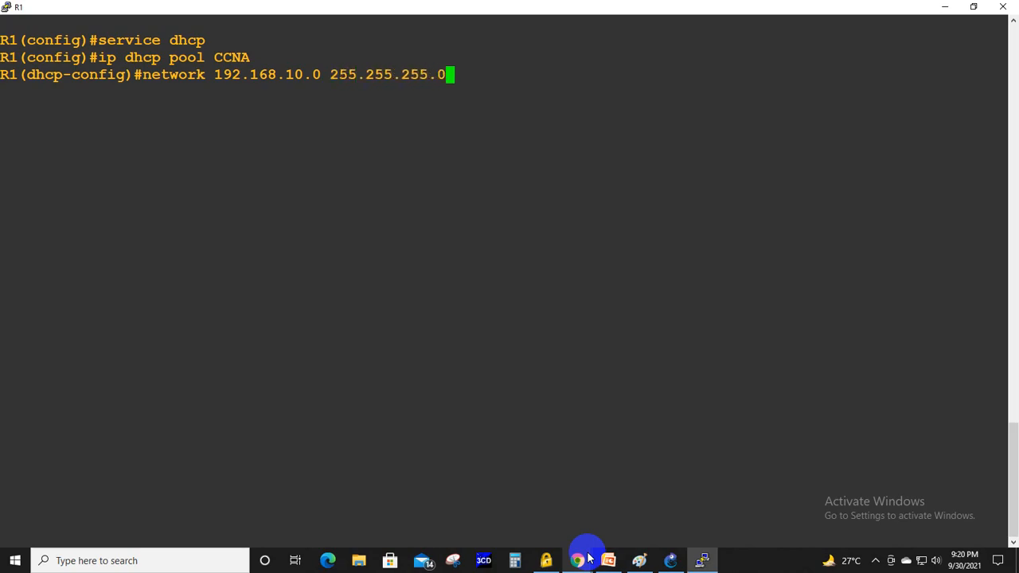
key("Return")
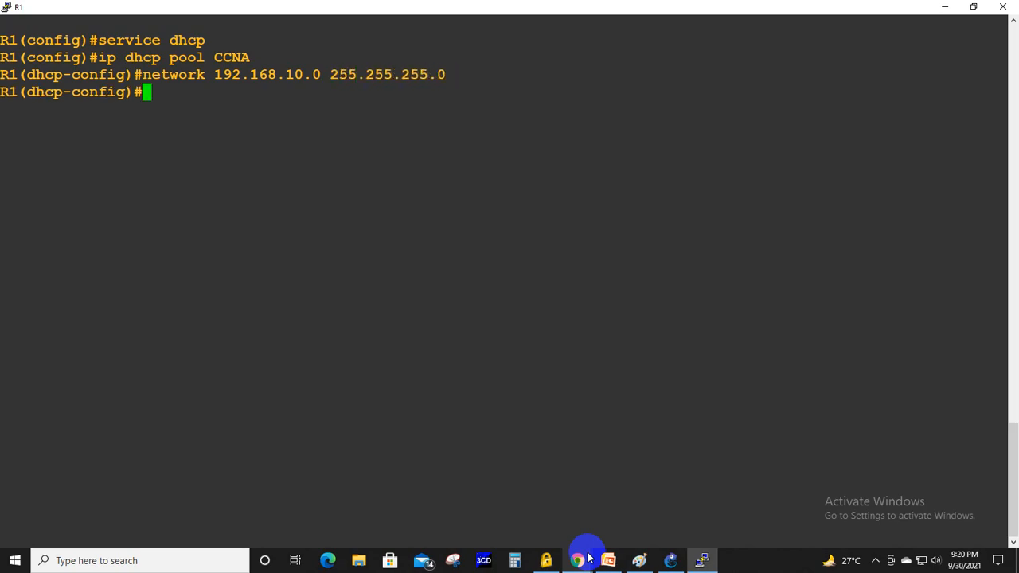
- Set the CCNA pool's default-router to 192.168.10.1
left_click(589, 559)
left_click(588, 559)
type("default--")
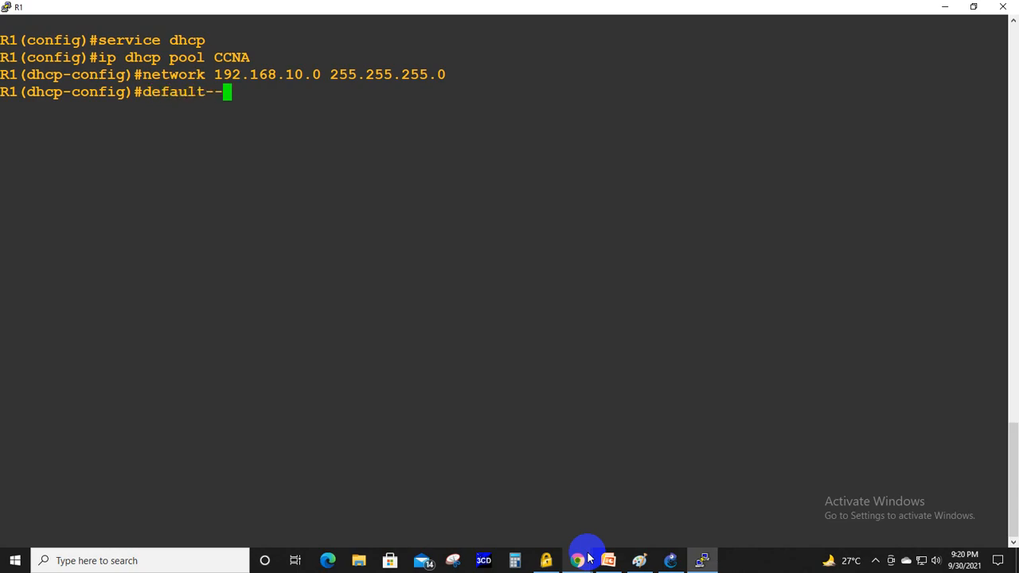
key("BackSpace")
type("router 192.1")
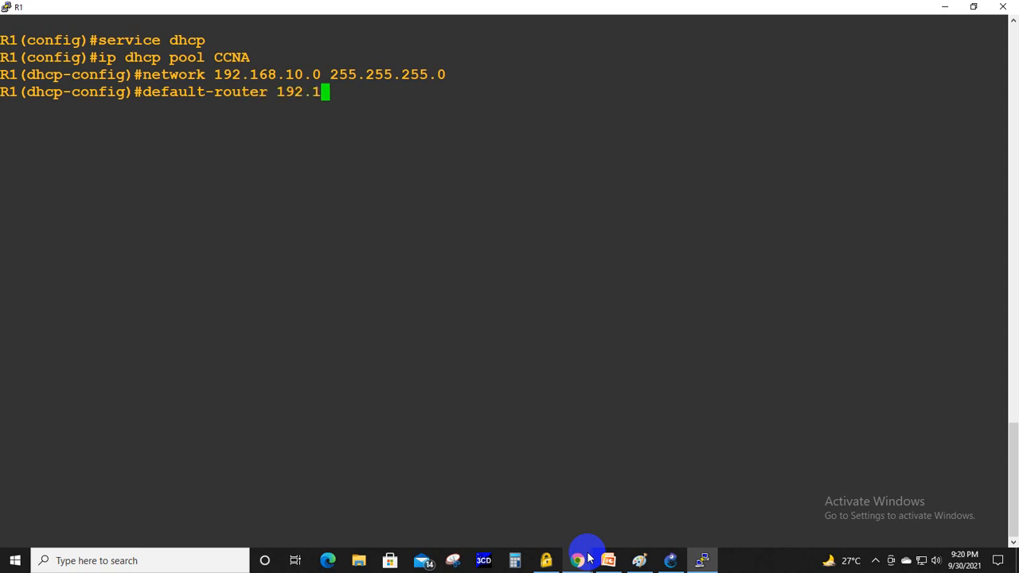
type("68.10.1")
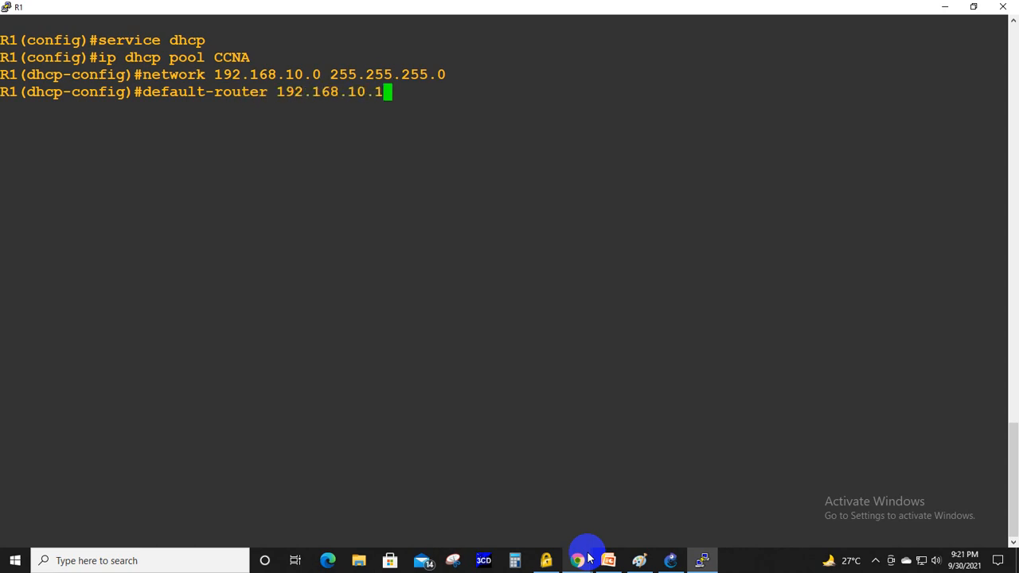
key("Return")
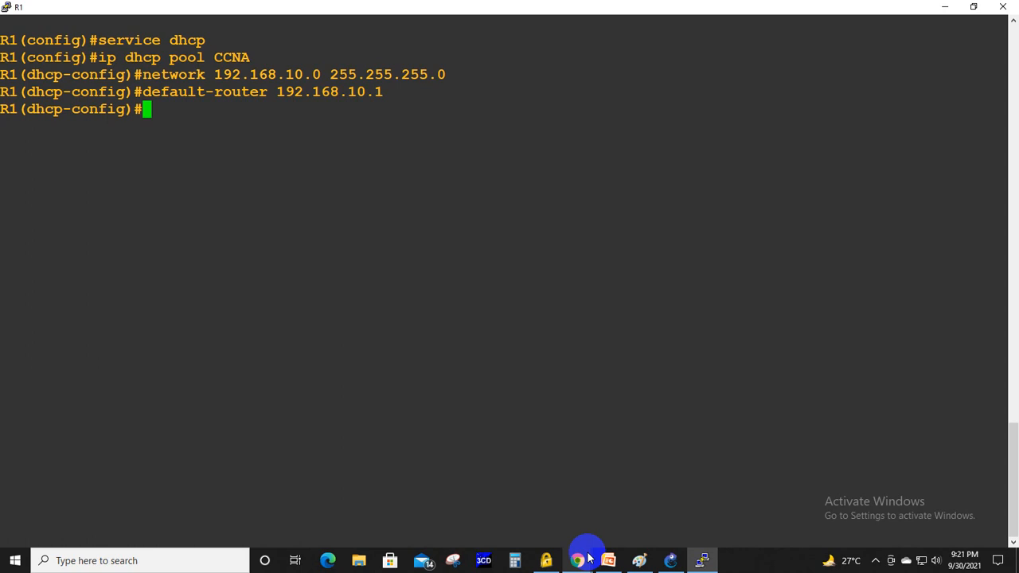
- Set the CCNA pool's dns-server to 192.168.10.10
type("dns-d")
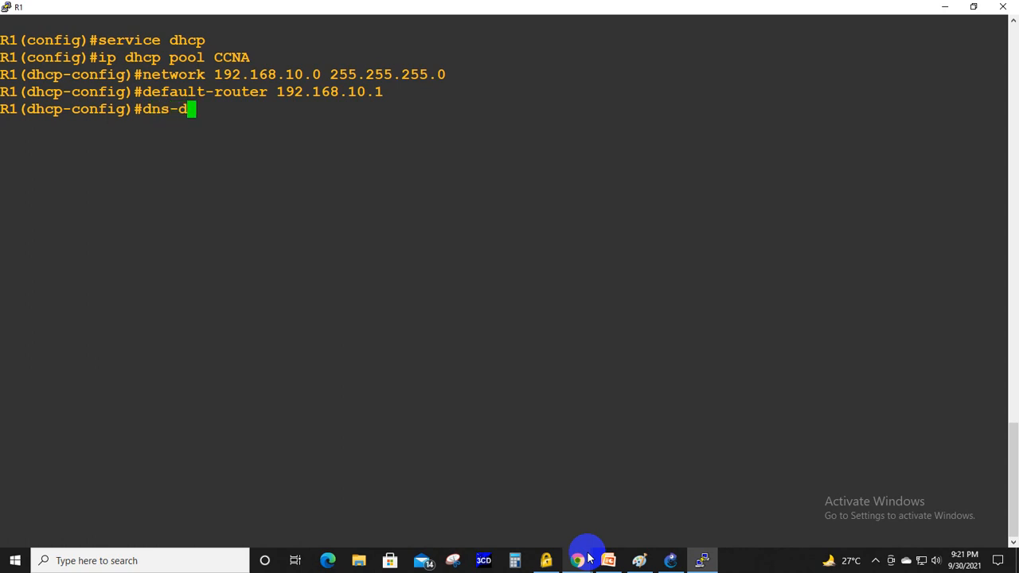
key("BackSpace")
type("server")
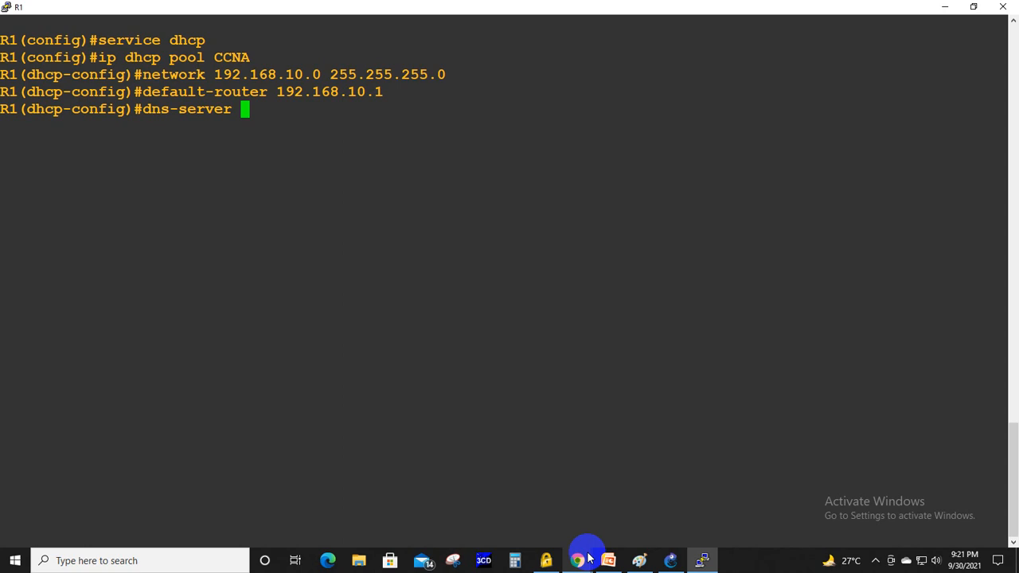
type(" 192.168.")
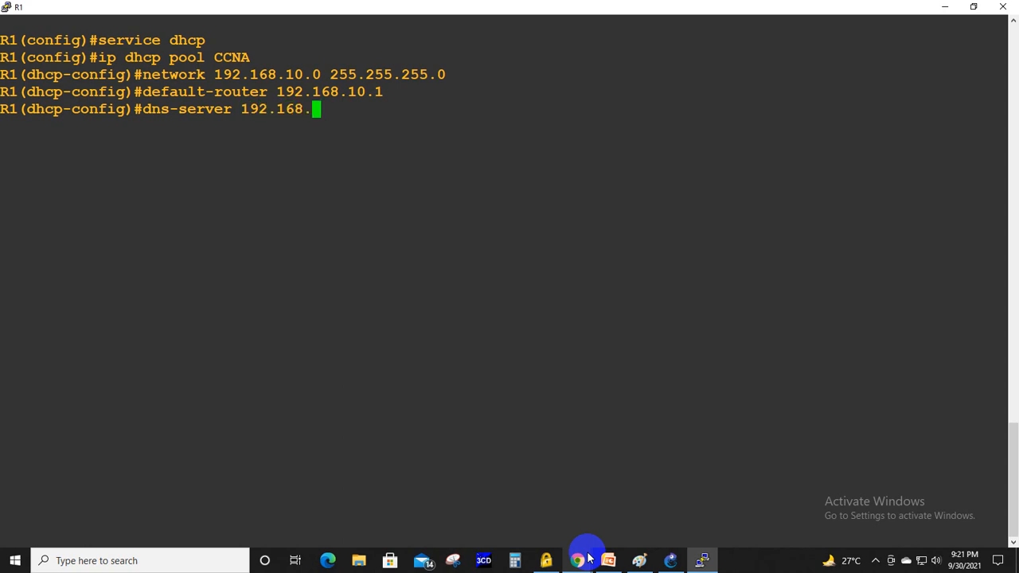
type("10.10")
key("Return")
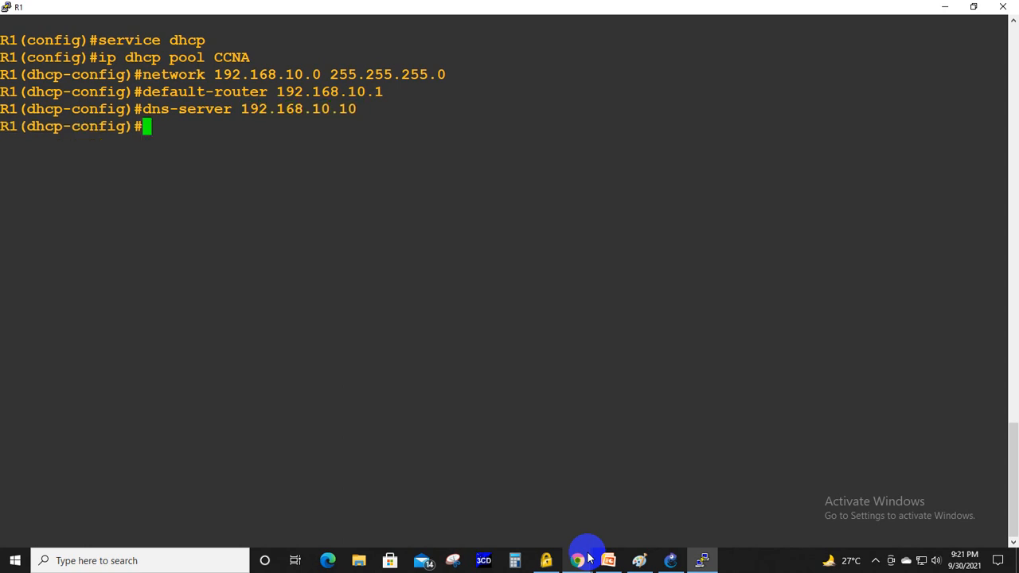
- Check the lease command on the configuration slide and list its day and hour arguments with the console help
key("alt+Tab")
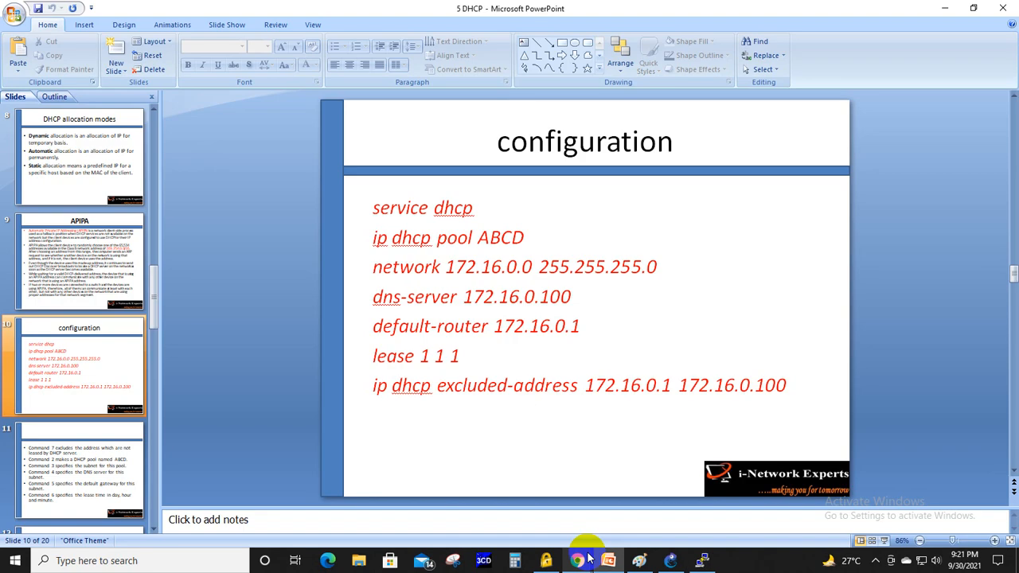
key("alt+Tab")
type("lease ")
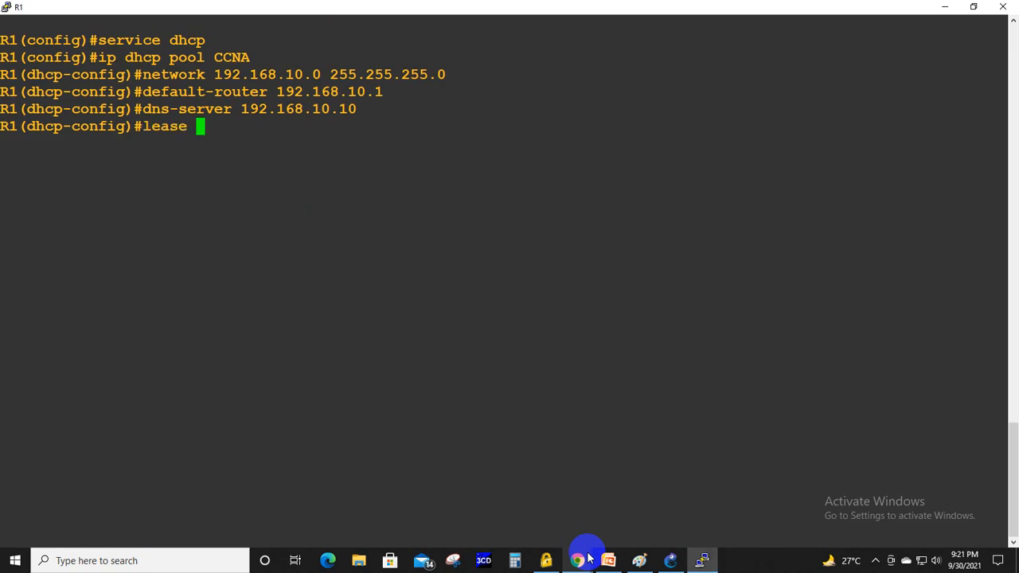
type("?")
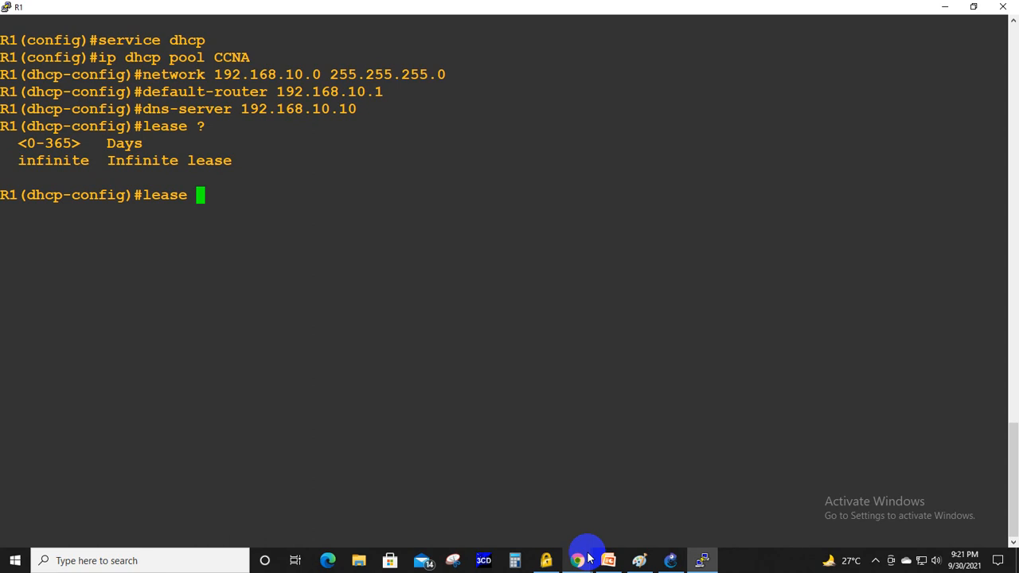
type("1 ?")
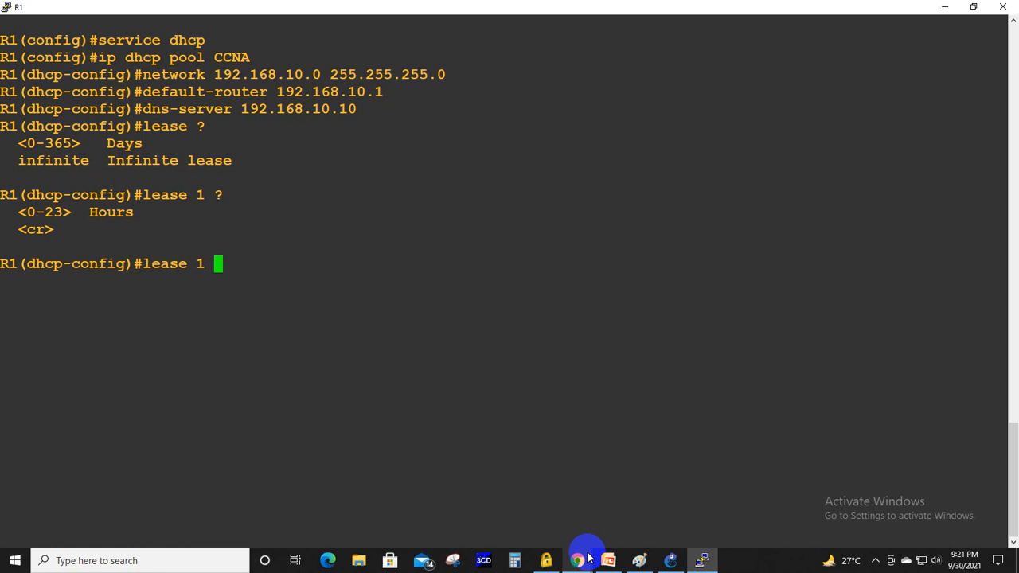
type("1")
type("0")
- Try a CCNA pool lease of 999 days and 23 hours and request the console help for the next argument
key("BackSpace")
key("BackSpace")
key("BackSpace")
key("BackSpace")
key("BackSpace")
type("999 23 ")
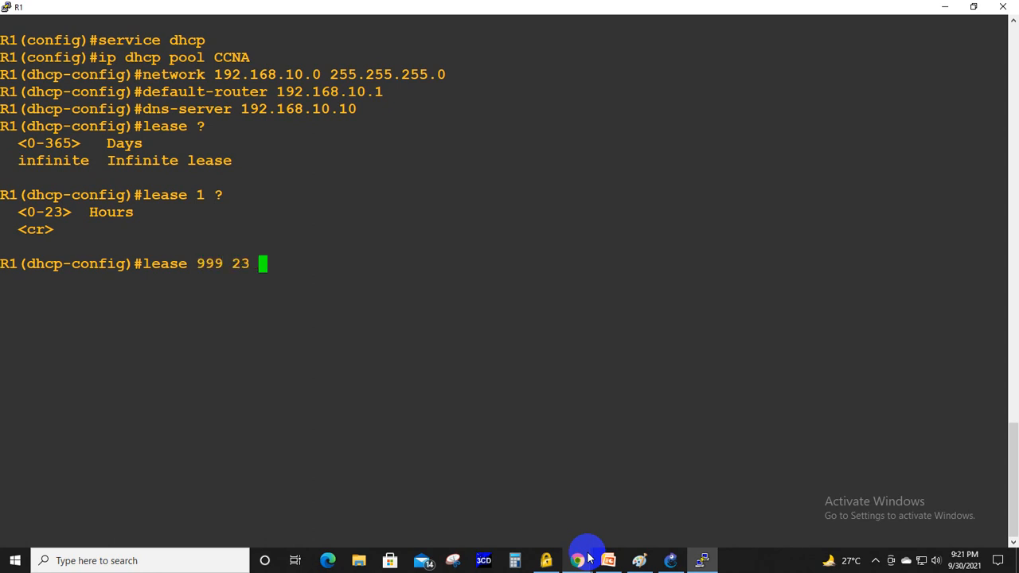
type("?")
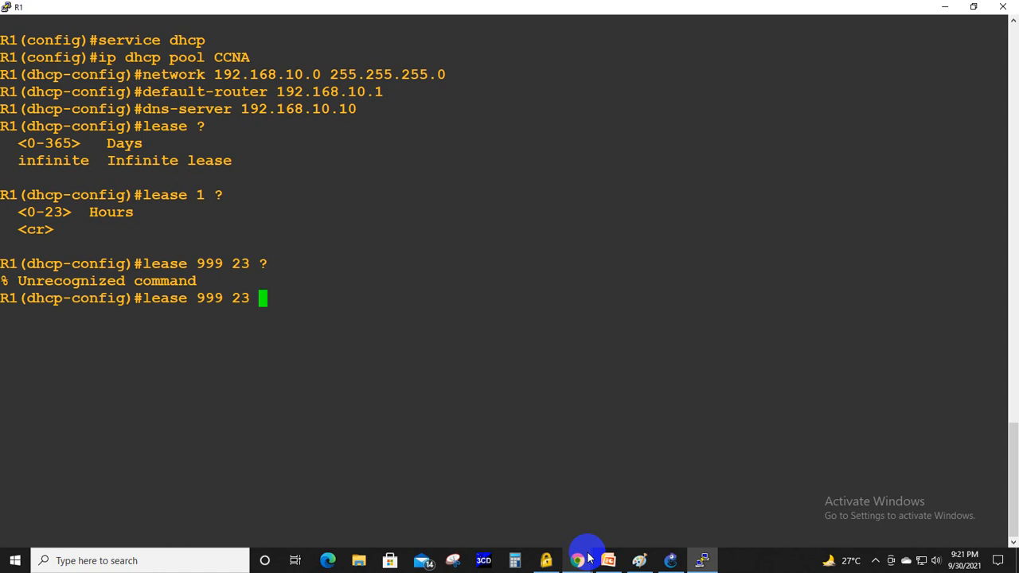
- Change the lease command to 365 days and 23 hours, listing the hour and minute arguments with the console help
key("BackSpace")
key("BackSpace")
key("BackSpace")
key("BackSpace")
key("BackSpace")
key("BackSpace")
key("BackSpace")
type("365")
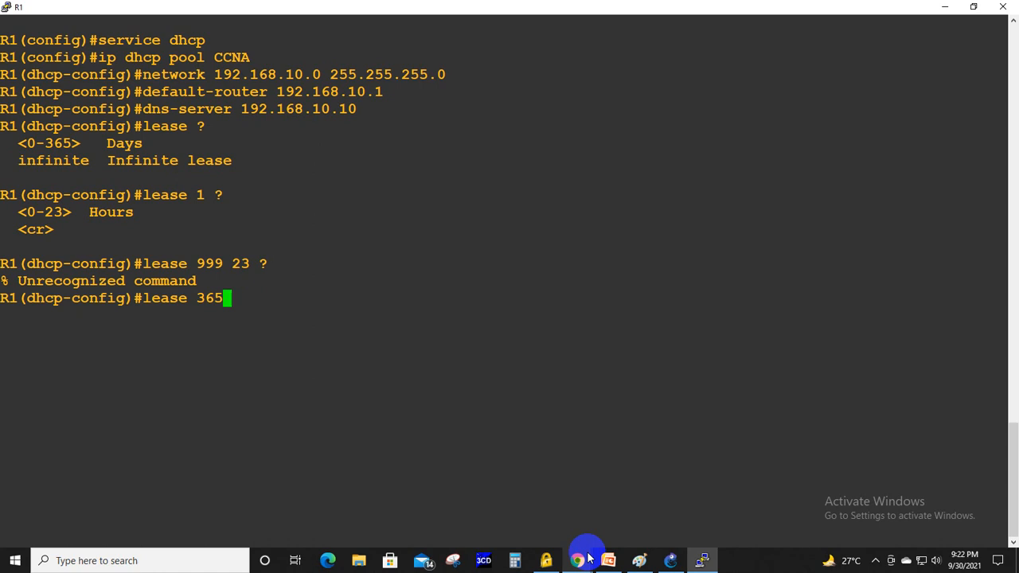
type(" ?")
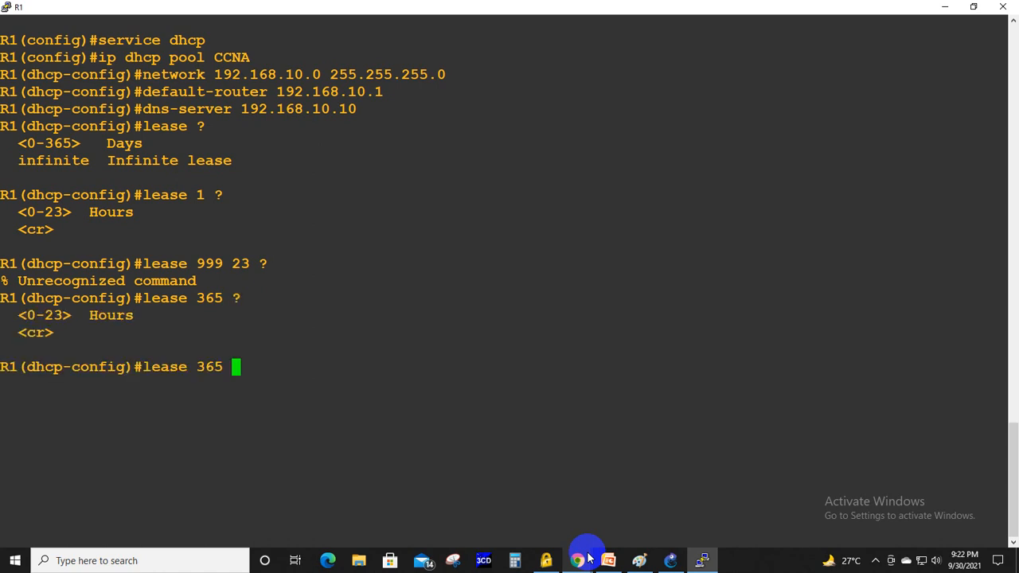
type("23 ?")
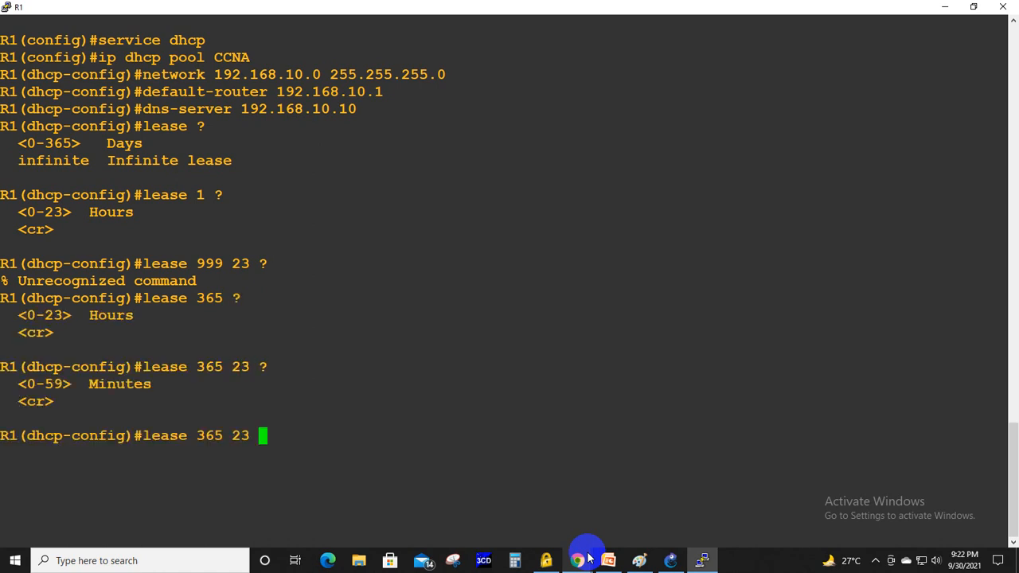
type("59")
- Set the CCNA pool's lease to 364 days, 23 hours and 59 minutes, and exit the pool configuration
key("Left")
key("Left")
key("Left")
key("Left")
key("Left")
key("Left")
key("BackSpace")
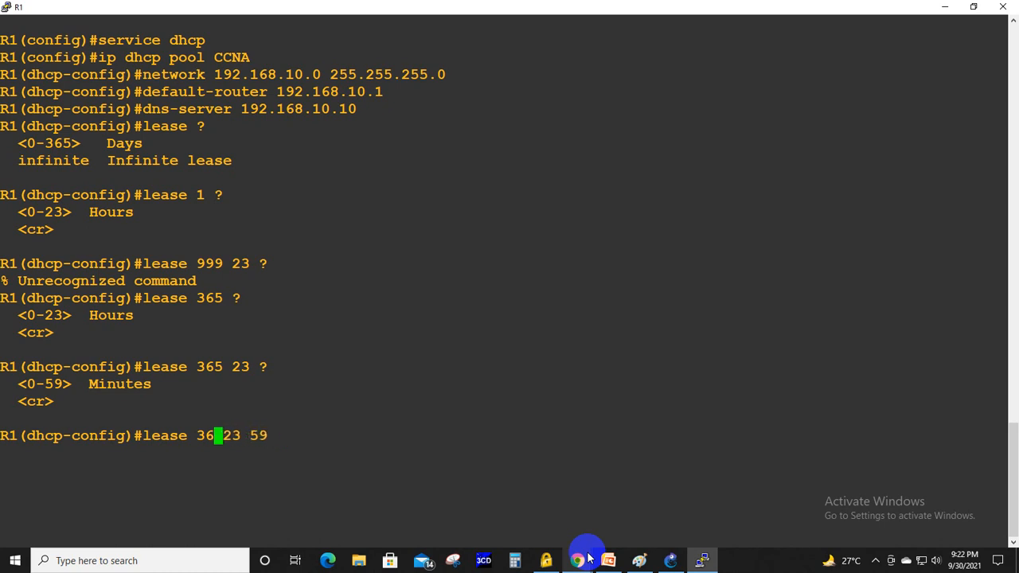
type("4")
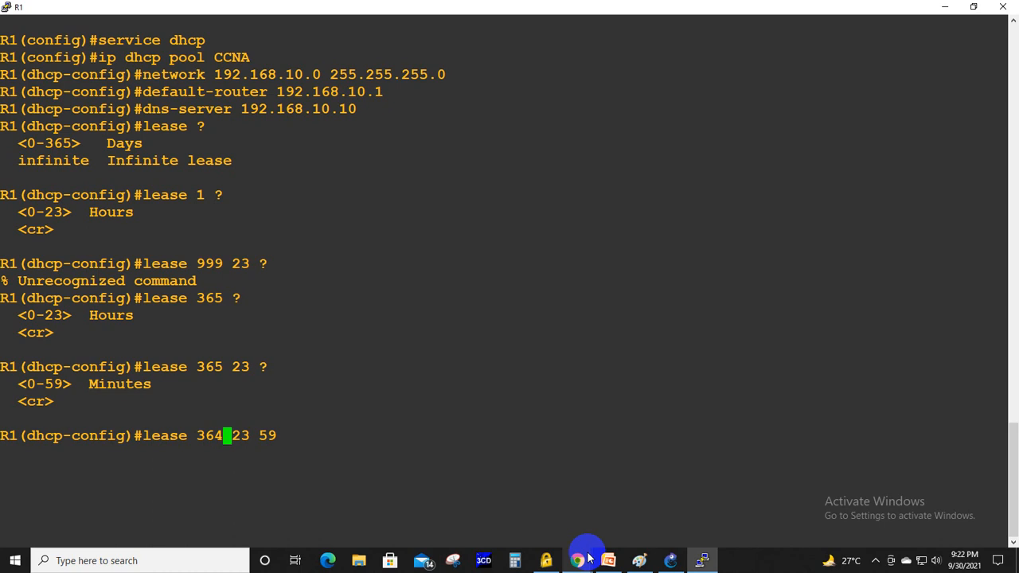
key("Return")
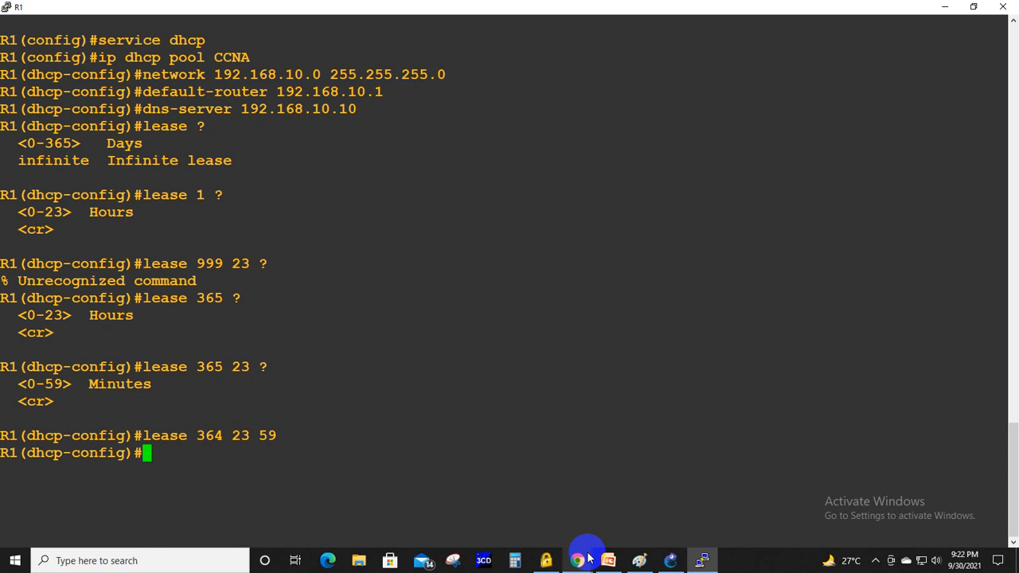
type("exit")
key("Return")
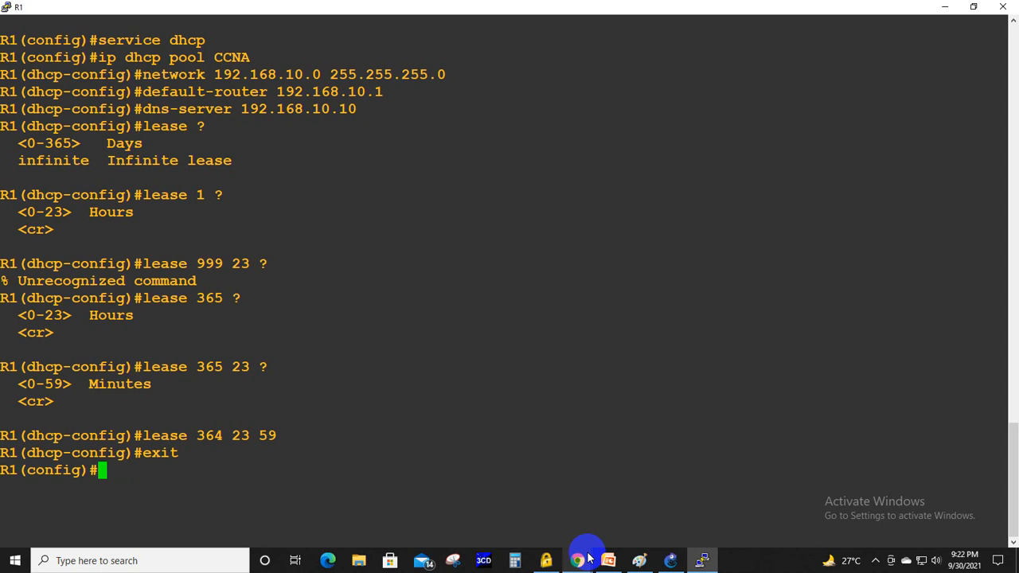
- Exclude addresses 192.168.10.1 through 192.168.10.10 from DHCP on R1, using the slide's excluded-address command as reference
type("ip")
left_click(588, 560)
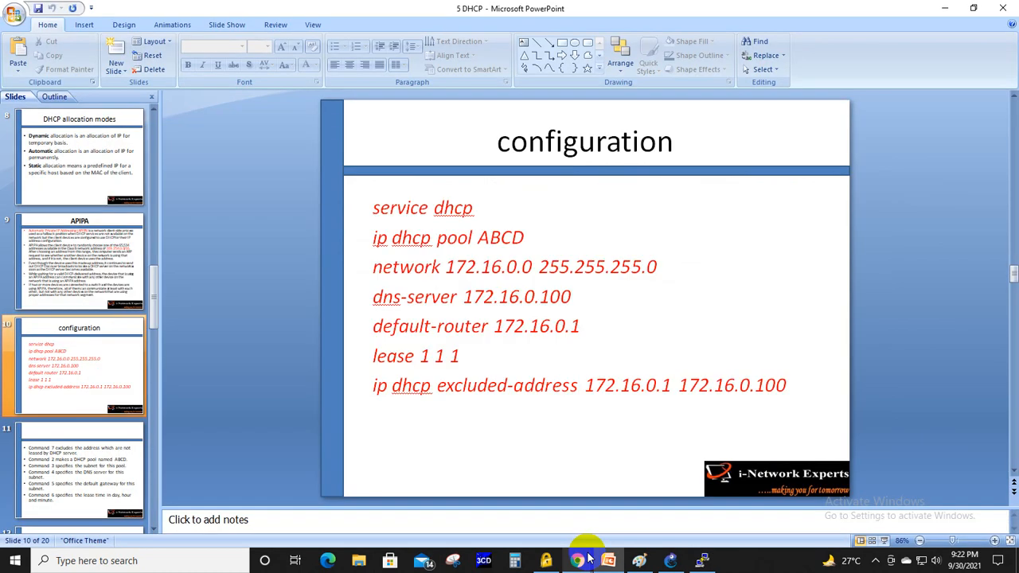
left_click(588, 559)
type("dhcp")
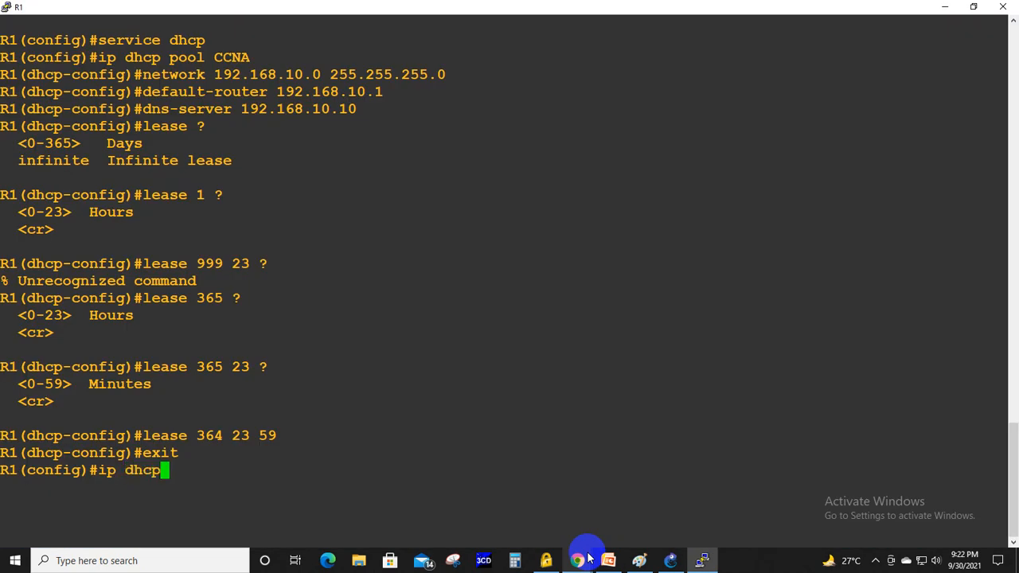
type(" exc")
key("Tab")
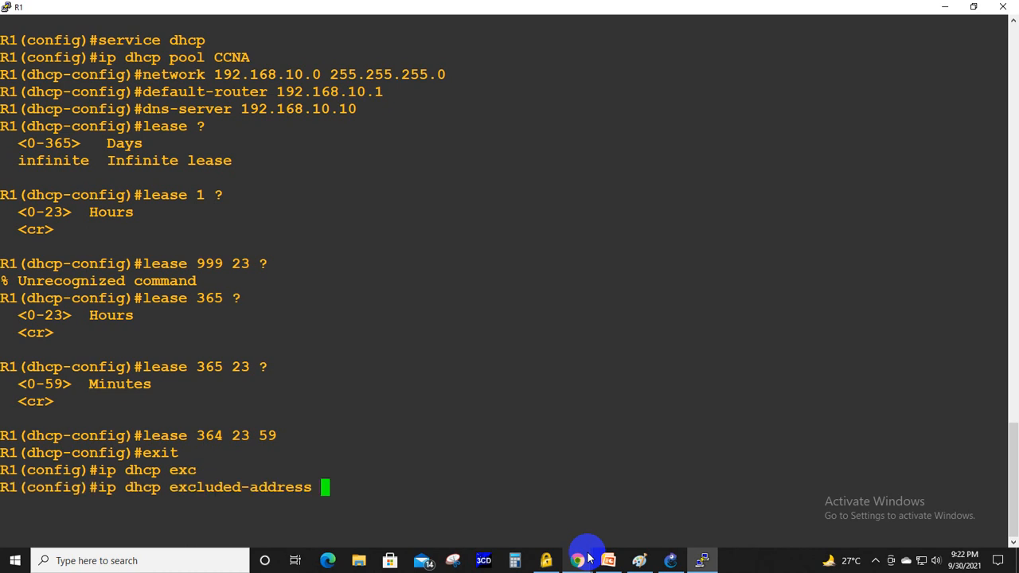
type("192.168.10")
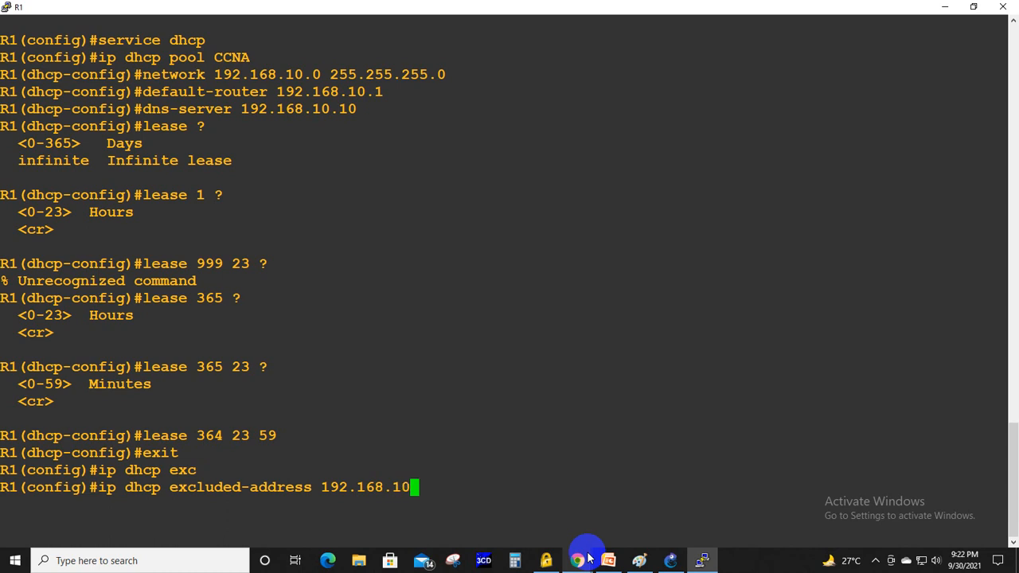
type(".1")
left_click(589, 559)
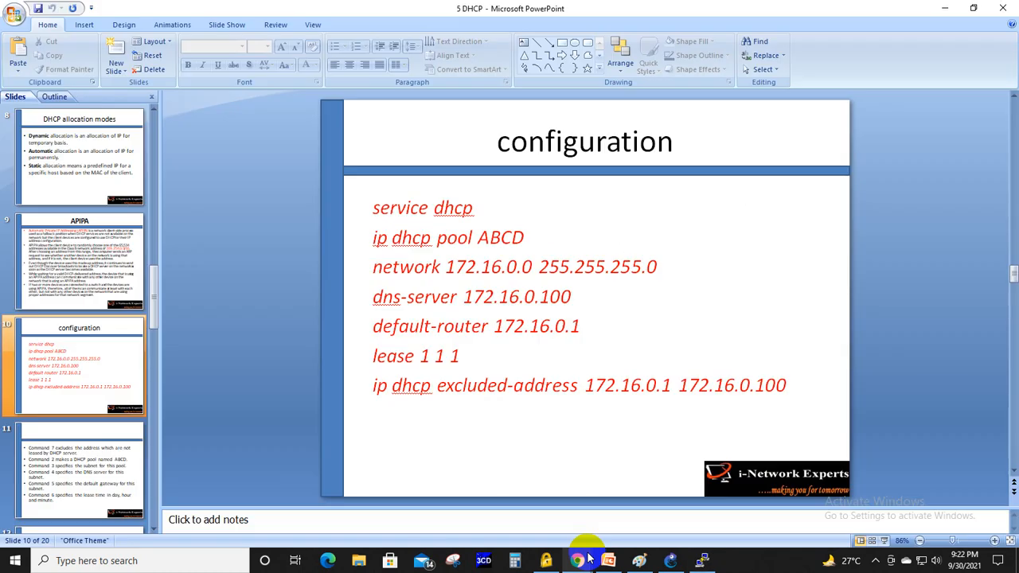
left_click(589, 559)
type("192.168.1")
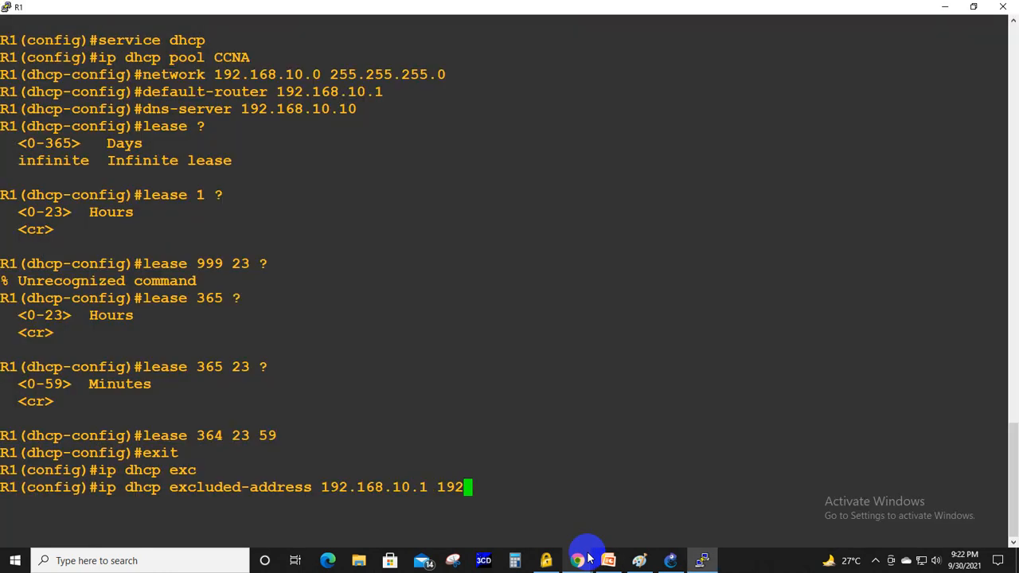
type("0.10")
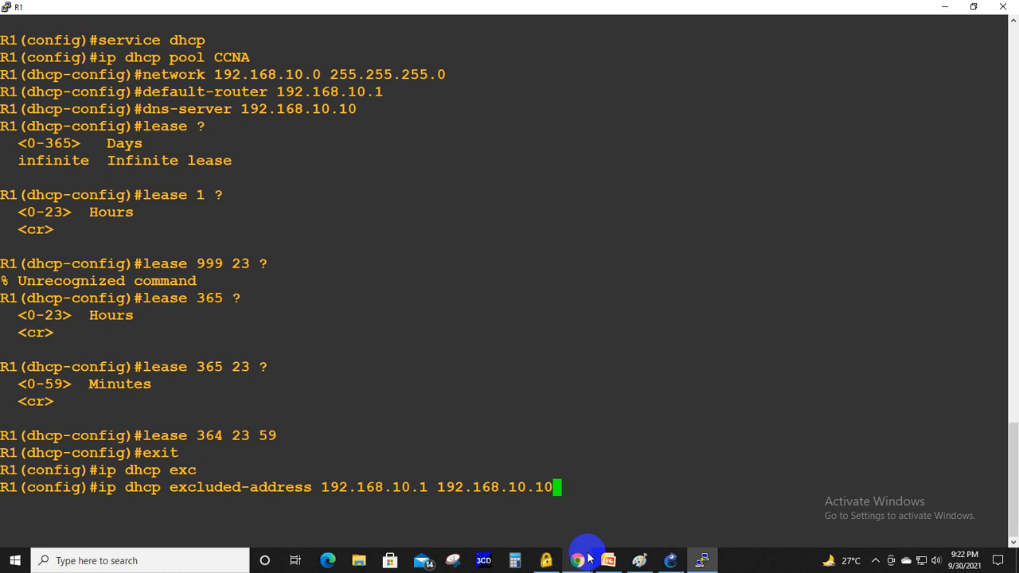
key("Return")
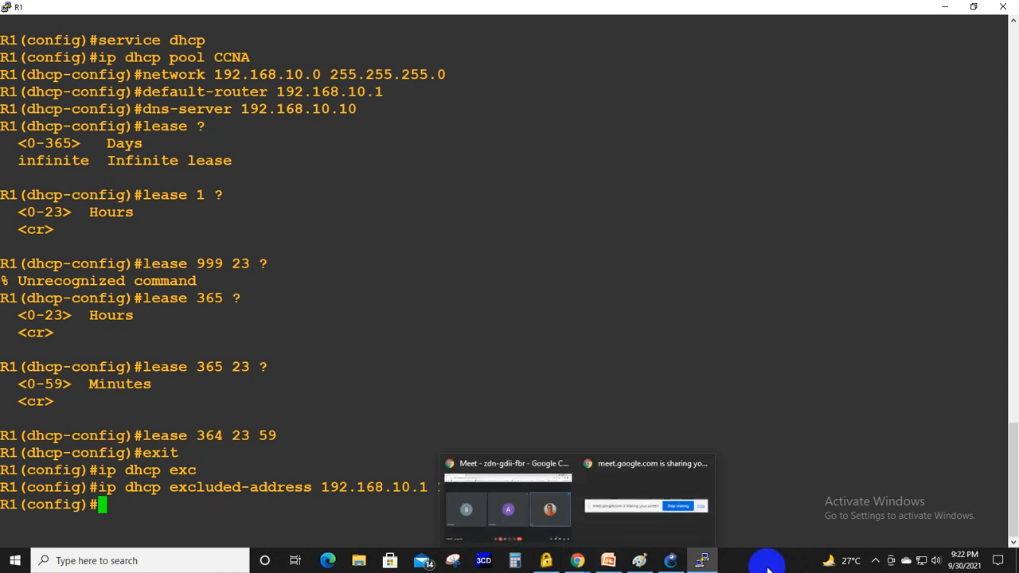
- Switch to Paint and write the network 192.168.10.0/24 in a wide text box in the blank area below the red curve
left_click(608, 559)
left_click(651, 563)
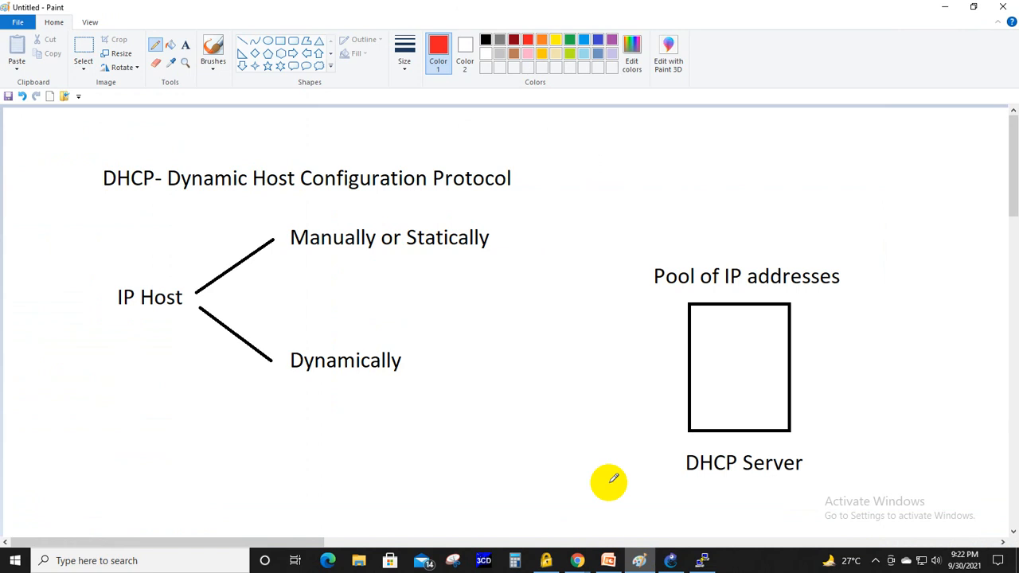
scroll(530, 398, "down", 15)
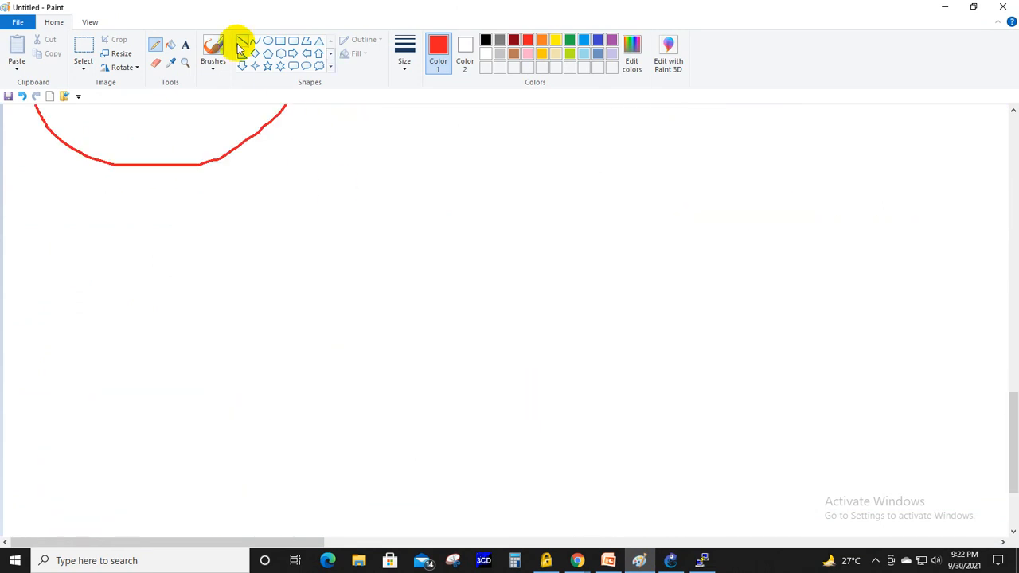
left_click(185, 44)
left_click(228, 231)
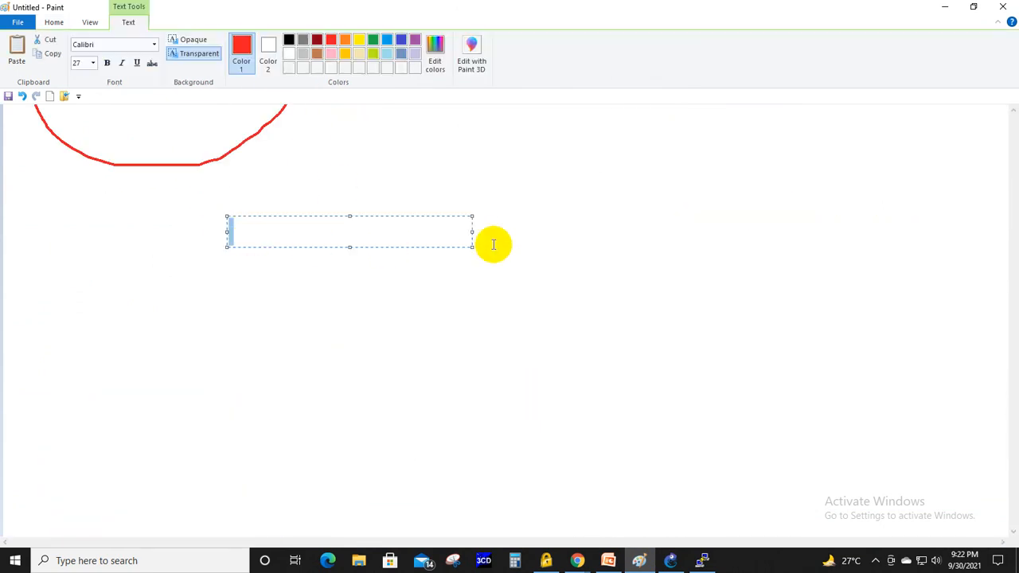
left_click_drag(472, 234, 612, 239)
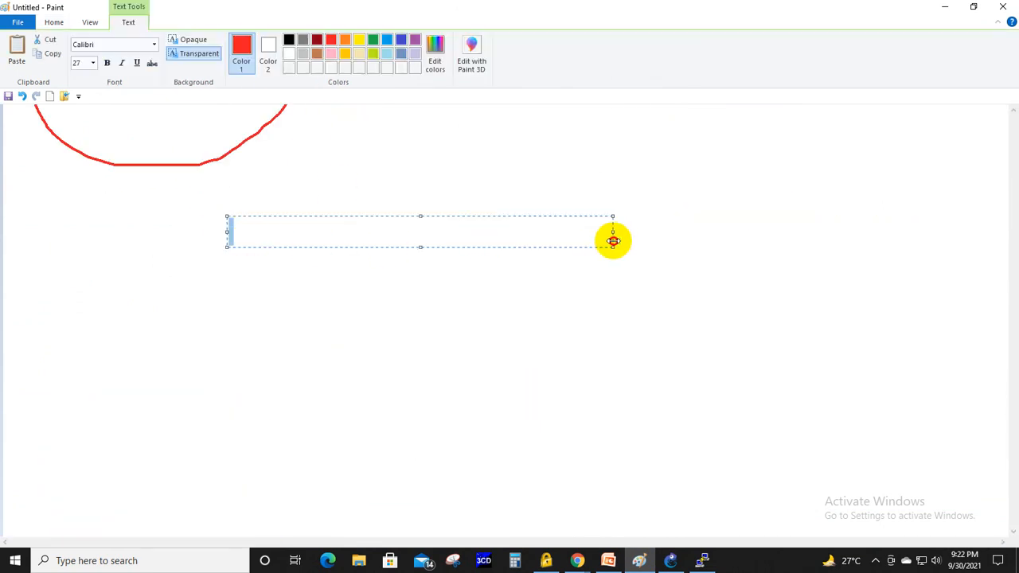
type("192.168.")
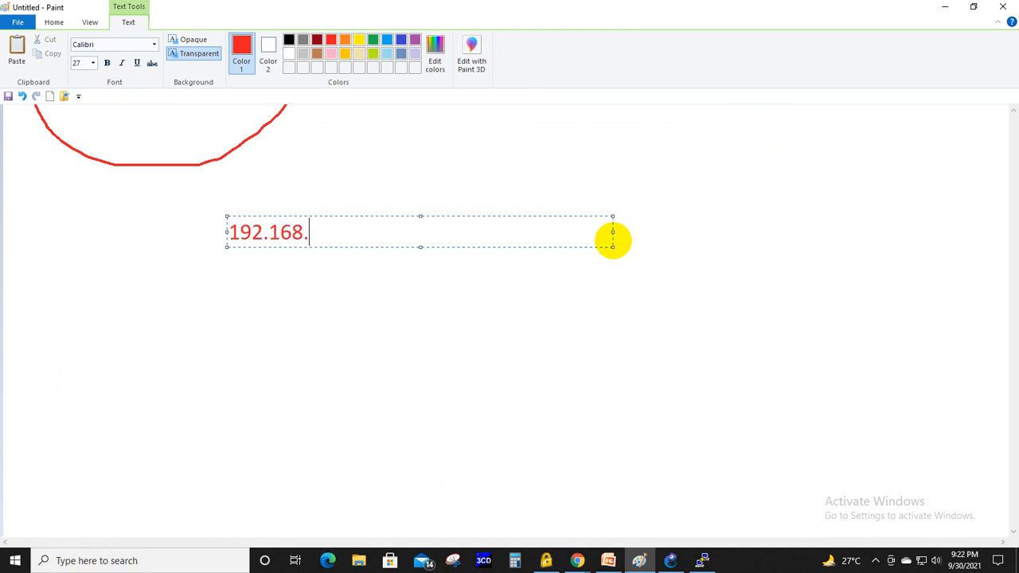
type("10.0/24")
key("Return")
key("Return")
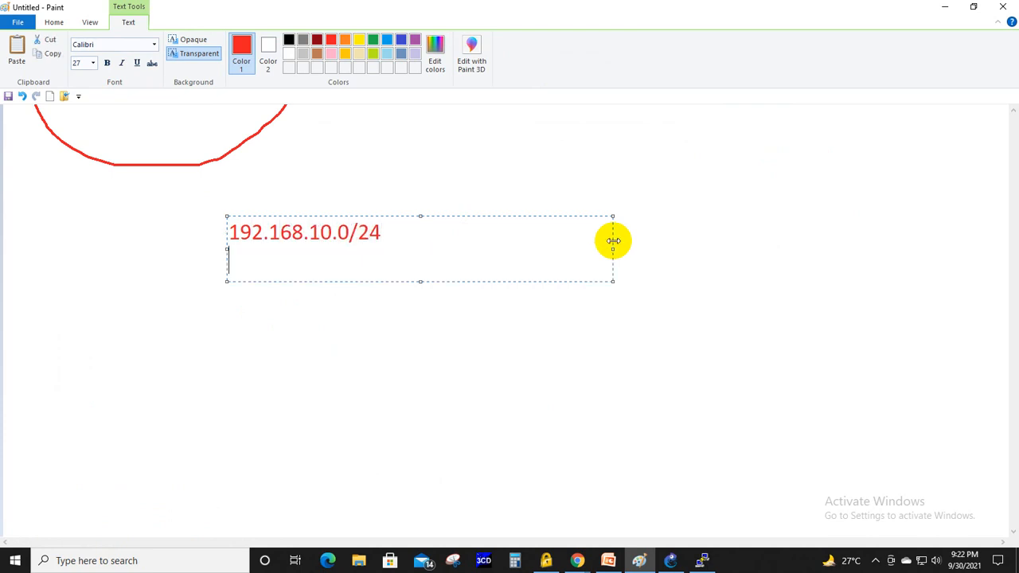
- Add the range "192.168.10.11 to 192.168.10.254" below the network address and draw a freehand brace before both lines
type("192.168.")
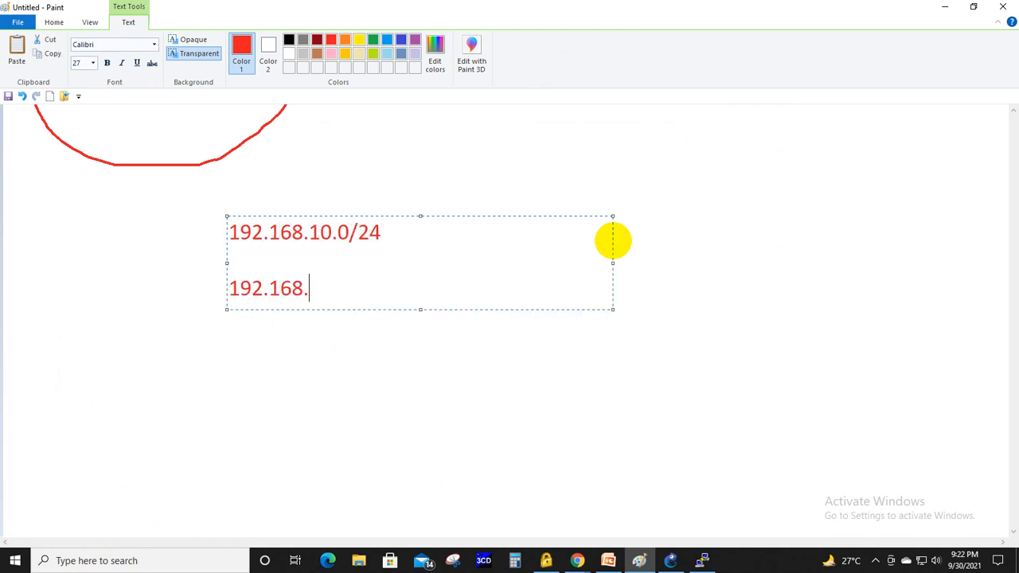
type("10.11 to")
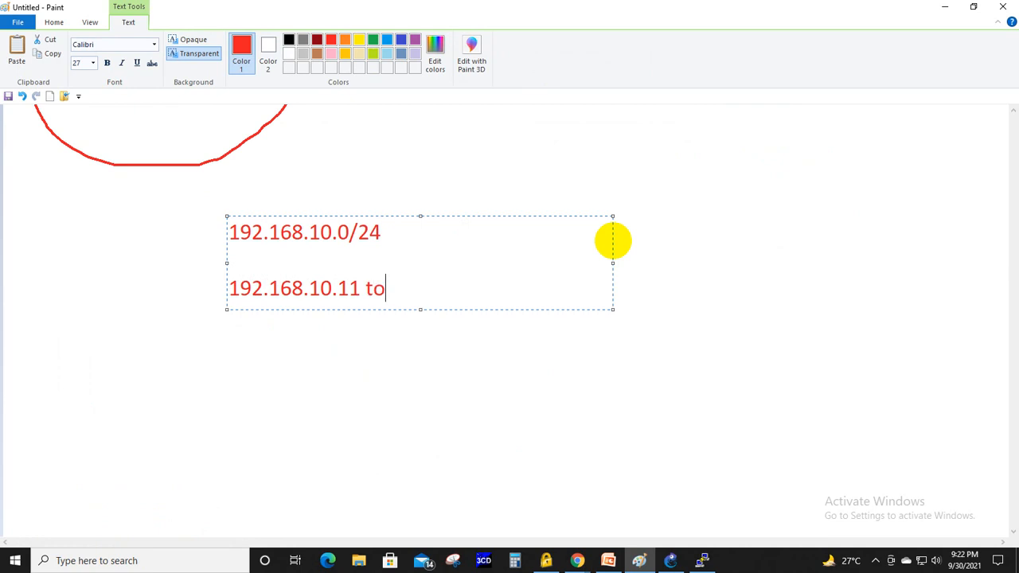
type(" 192.168.10.254")
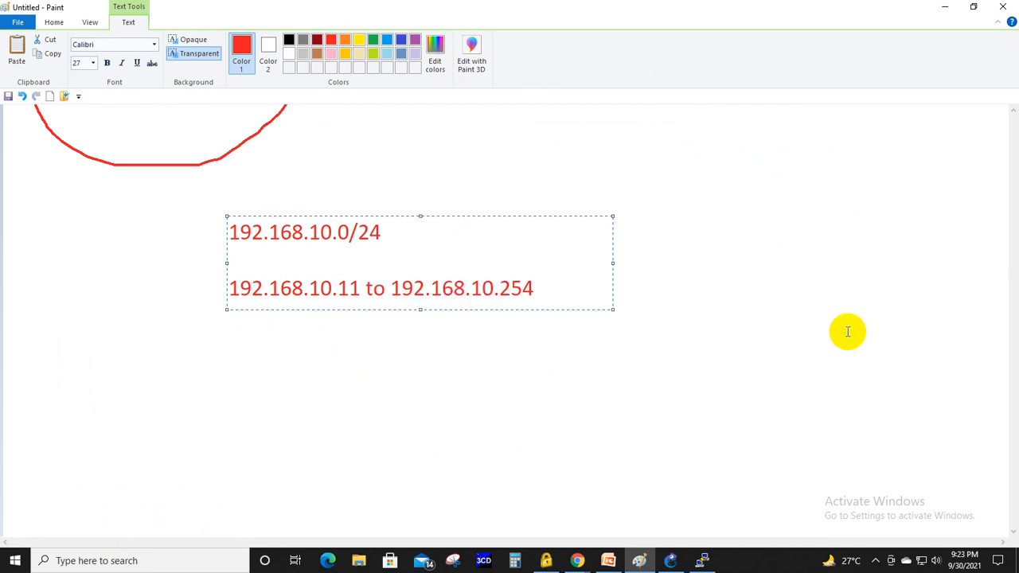
left_click(795, 300)
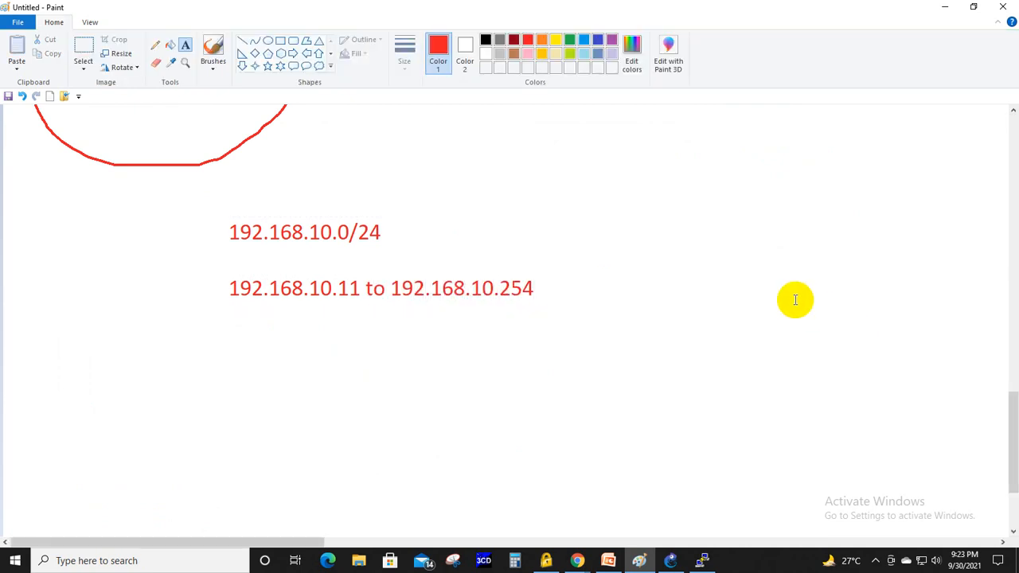
left_click(155, 44)
mouse_move(226, 188)
left_mouse_down()
mouse_move(209, 236)
mouse_move(220, 320)
mouse_move(243, 333)
left_mouse_up()
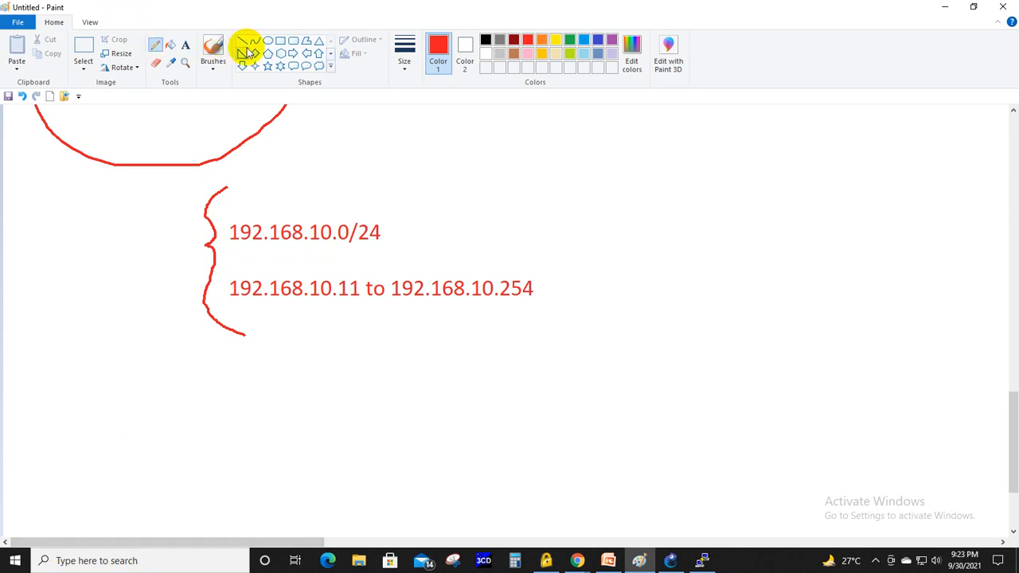
- Draw a red rectangle below and left of the brace and label it 192.168.10.11 underneath
left_click(280, 40)
mouse_move(84, 412)
left_mouse_down()
mouse_move(85, 470)
mouse_move(157, 469)
left_mouse_up()
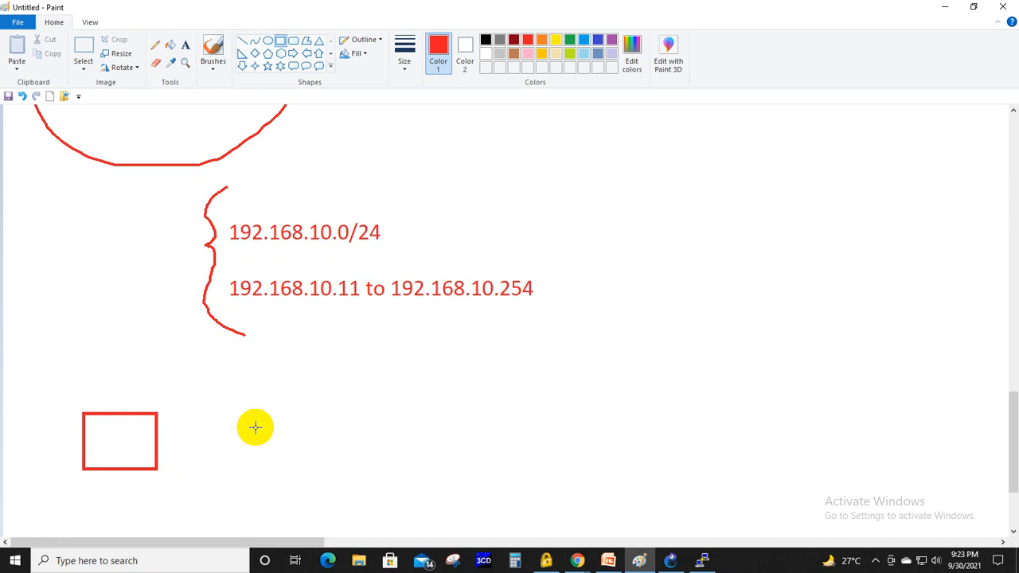
left_click(185, 46)
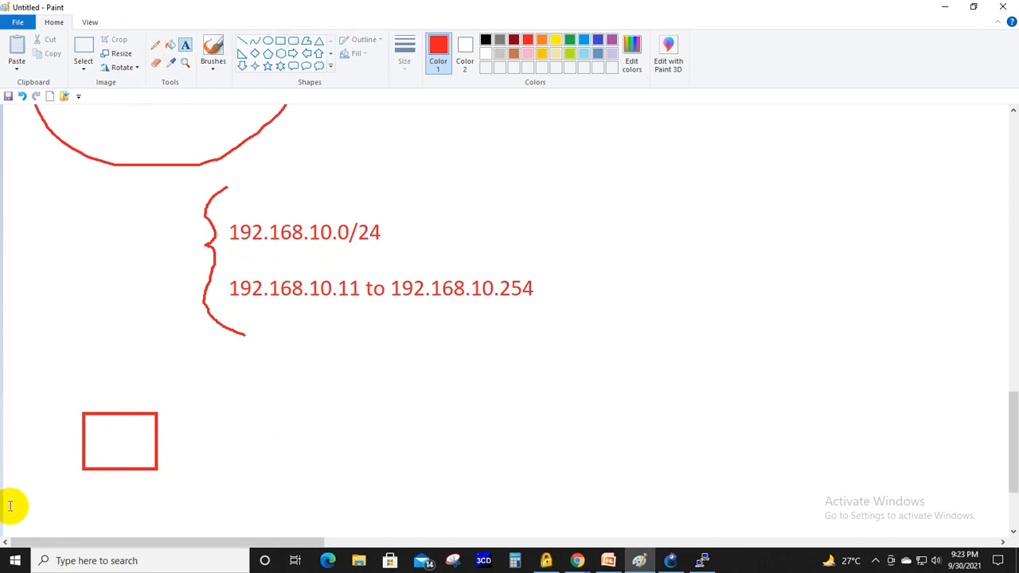
left_click(36, 484)
type("192.")
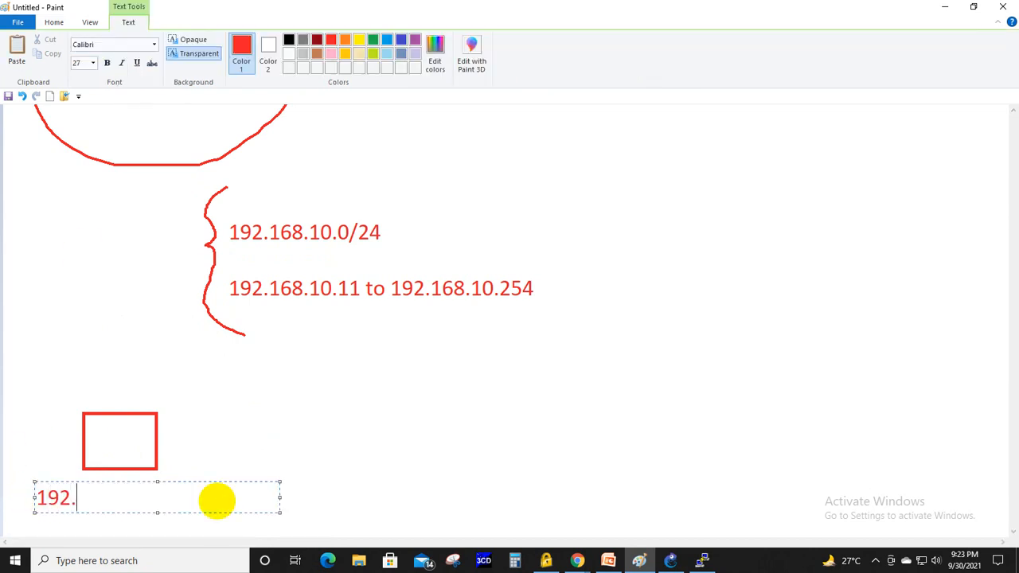
type("168.10.11")
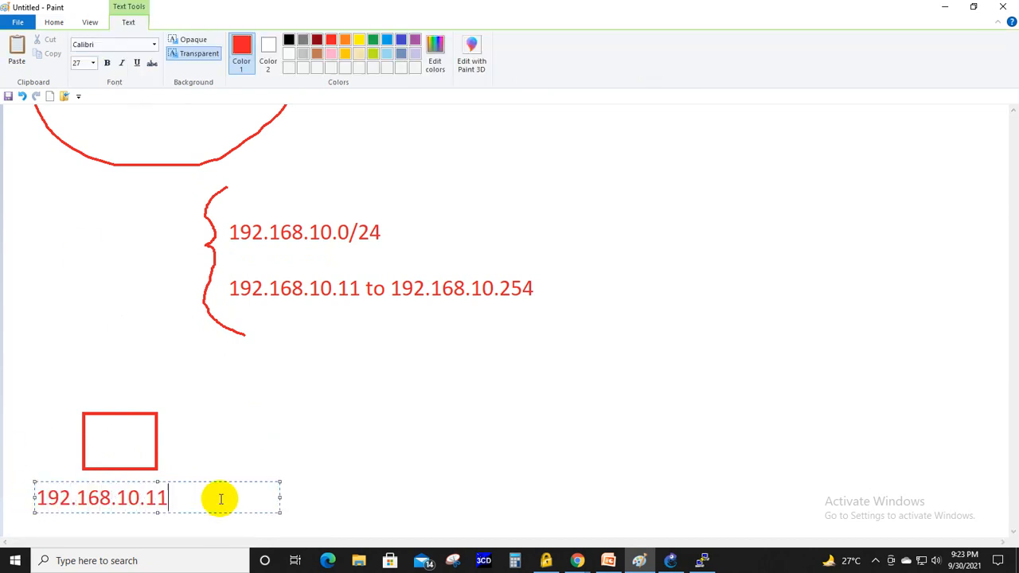
left_click(325, 413)
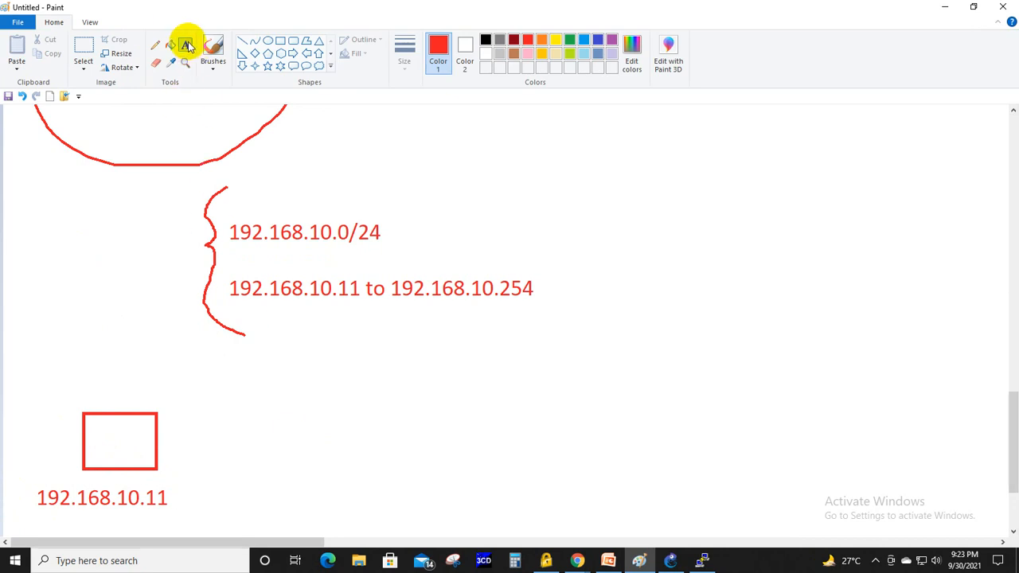
- Draw a second red rectangle beside the first one and label it 192.168.10.12 underneath
left_click(281, 40)
left_click_drag(225, 409, 296, 469)
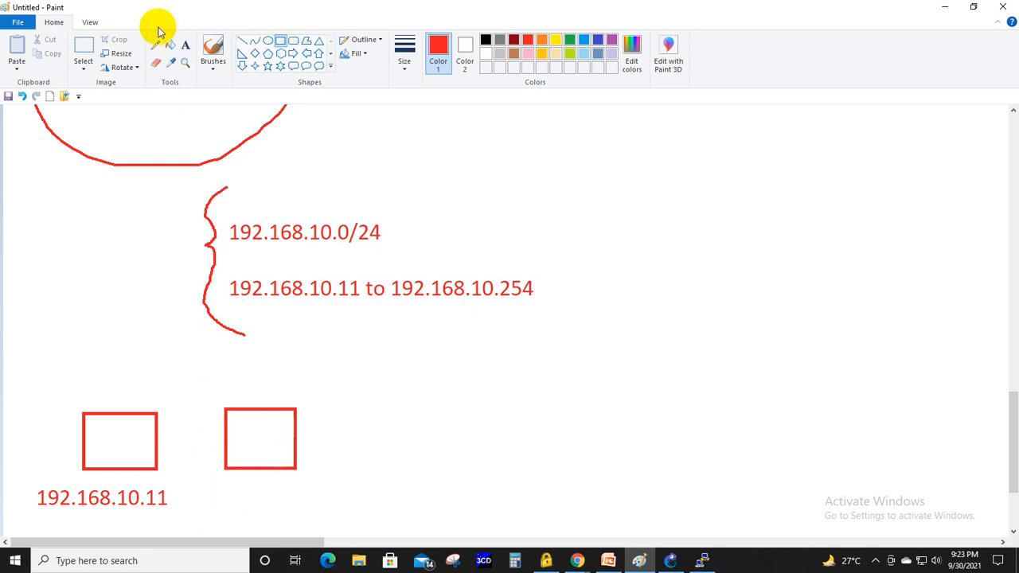
left_click(186, 44)
left_click(204, 478)
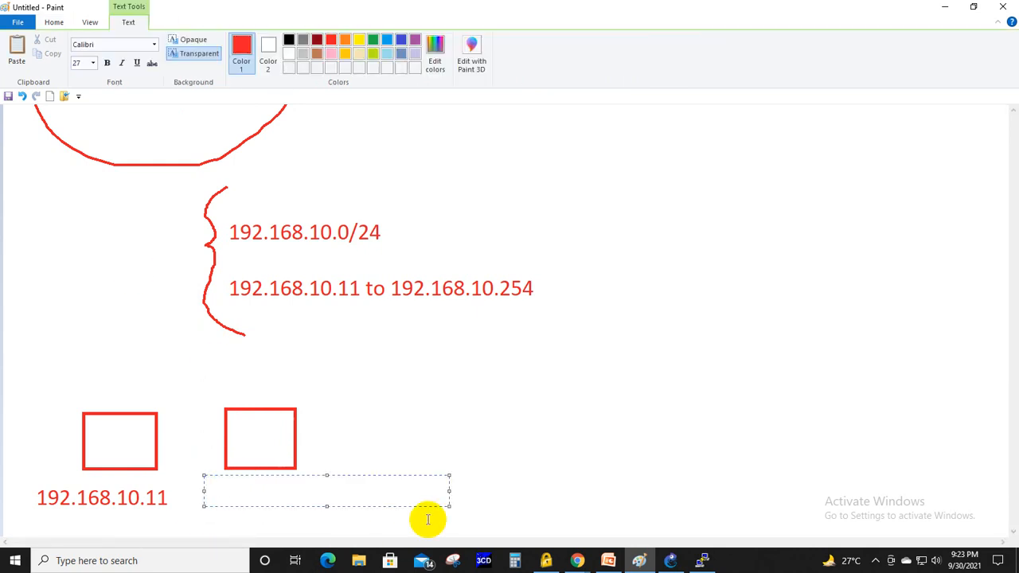
type("192.168.10.12")
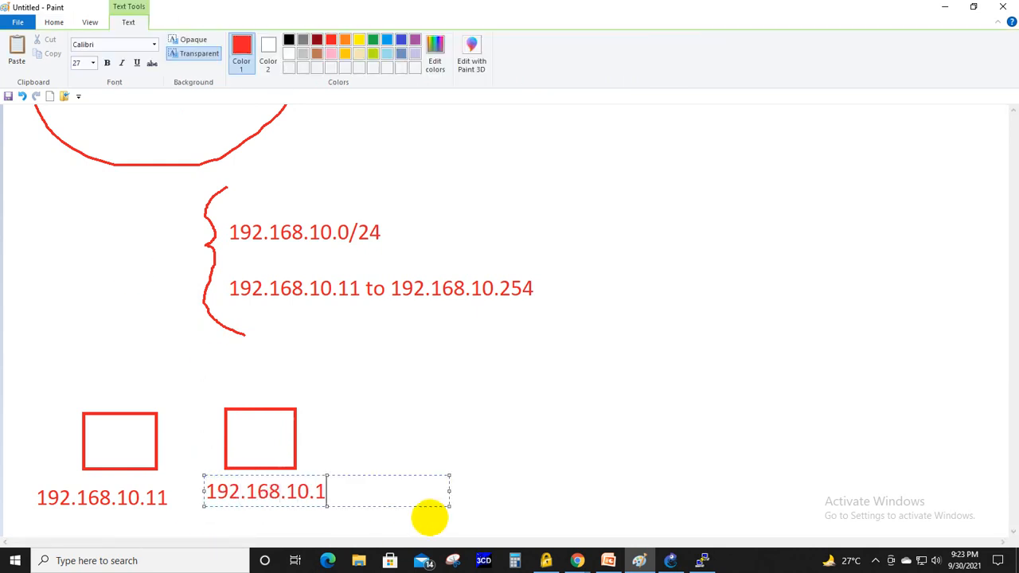
left_click(479, 412)
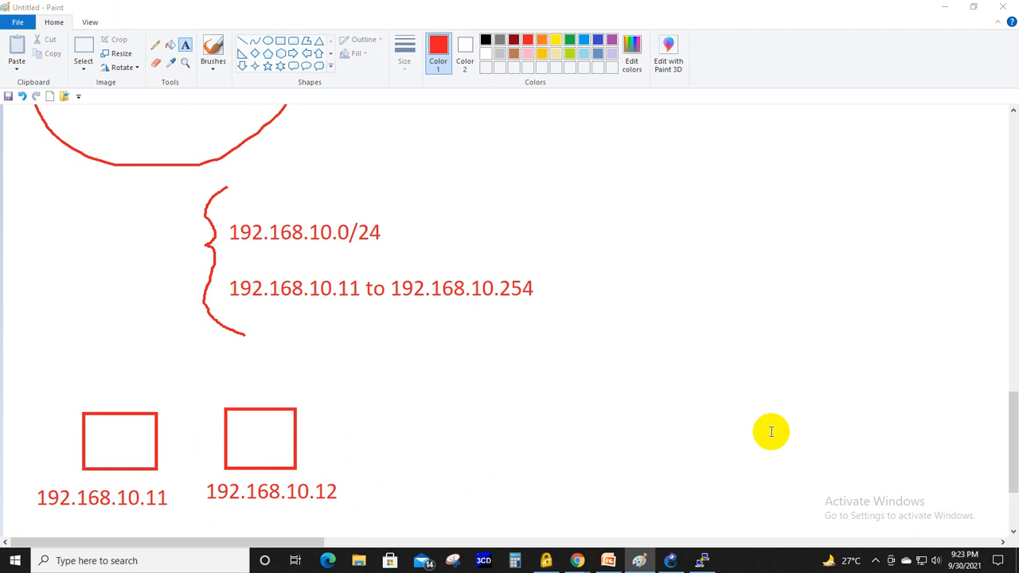
- Switch to GNS3 and start a packet capture on the SW1–R2 link at R2's FastEthernet0/0 port, postponing the Wireshark update and minimizing Wireshark
key("alt+Tab")
left_click(670, 560)
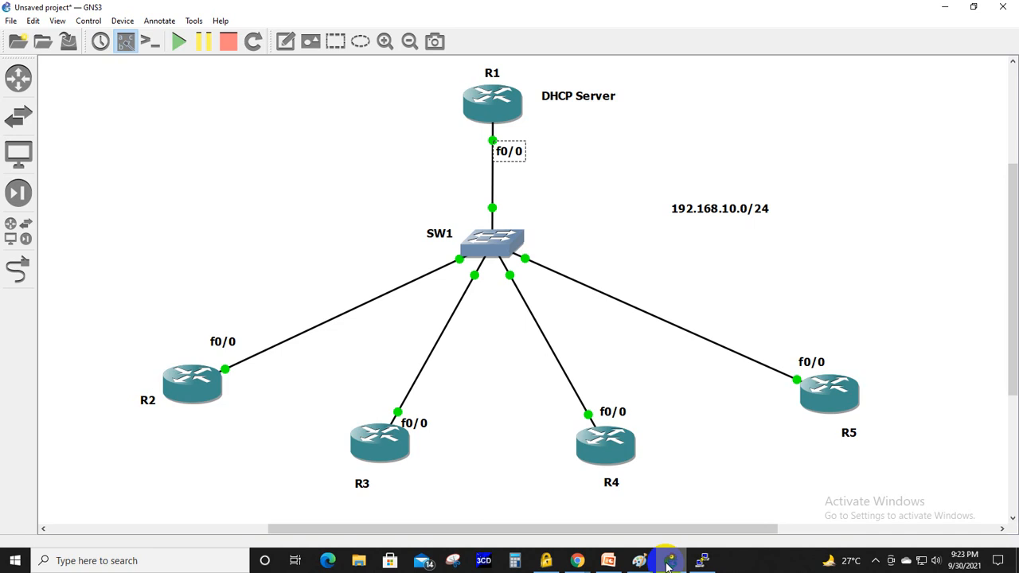
left_click(669, 562)
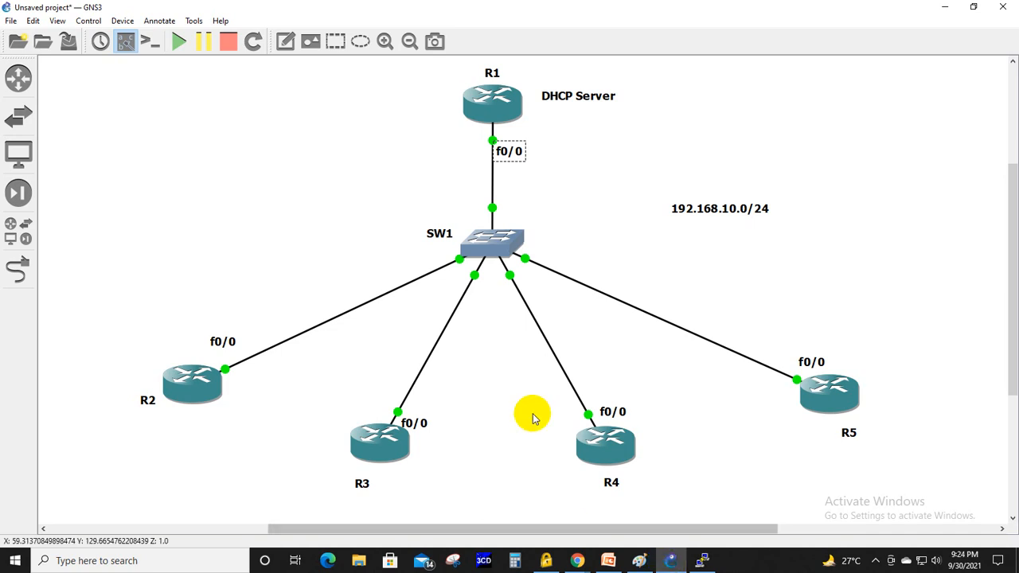
right_click(353, 311)
left_click(386, 319)
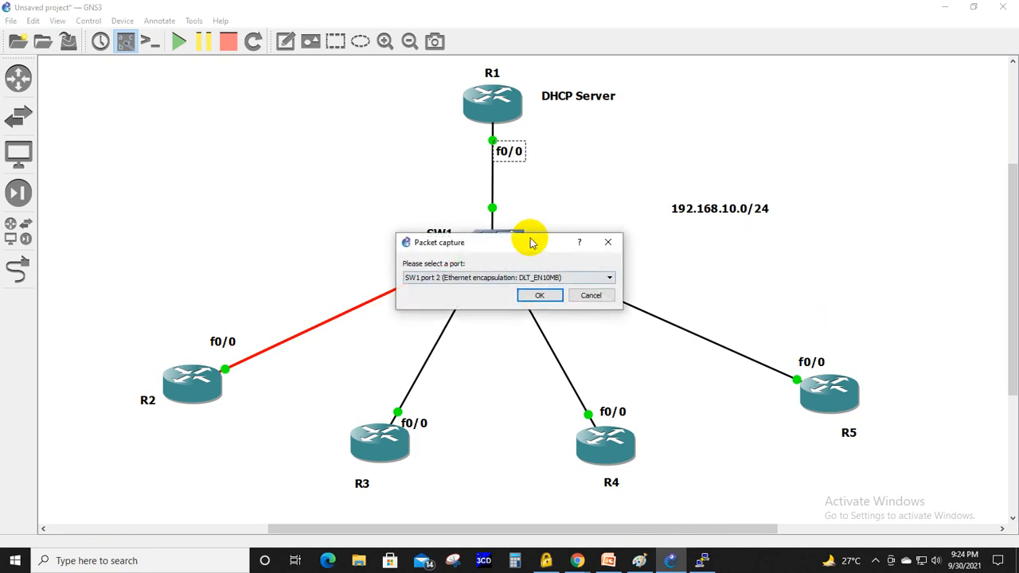
left_click_drag(539, 248, 760, 207)
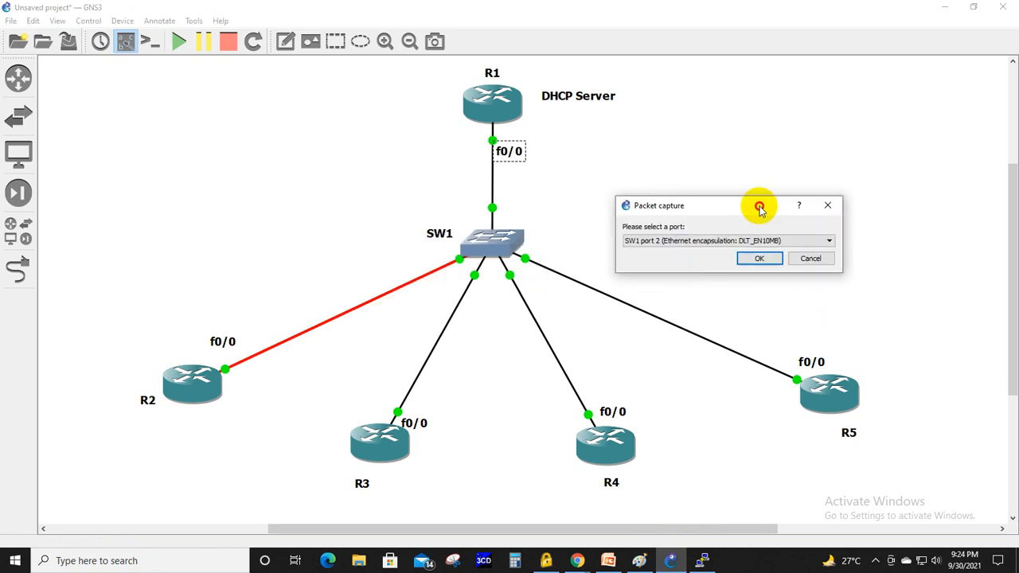
left_click(830, 242)
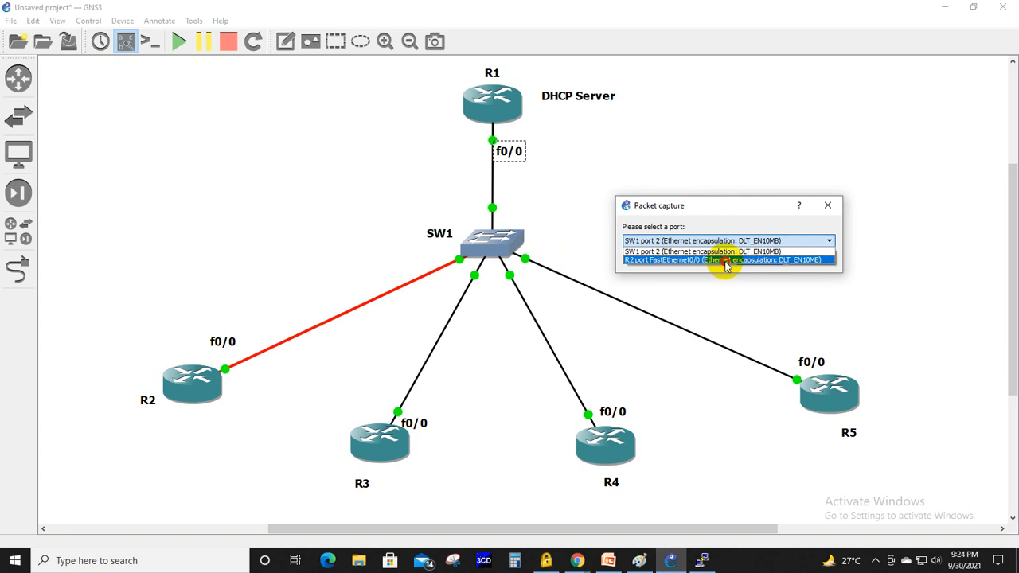
left_click(726, 263)
left_click(756, 259)
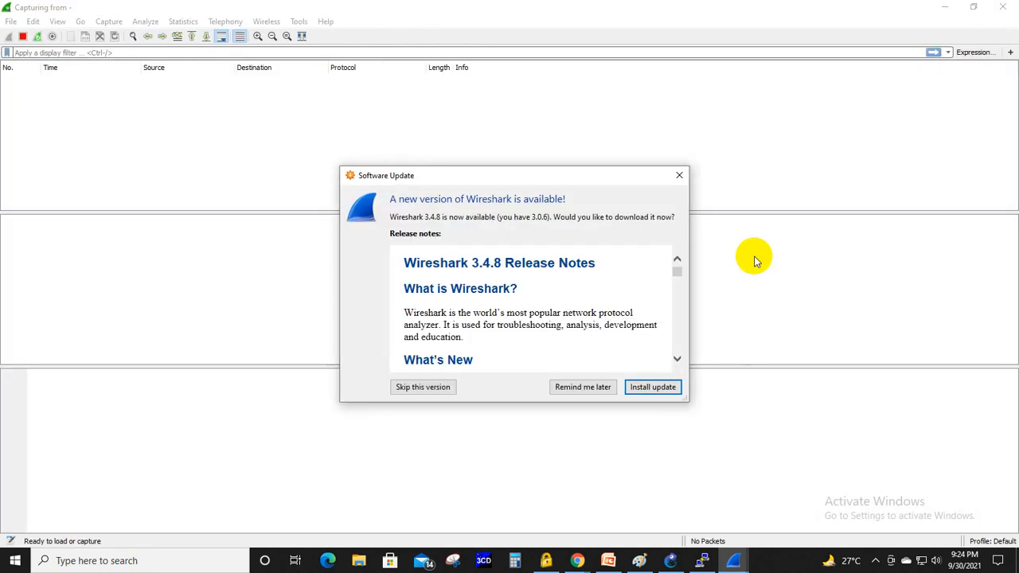
left_click(584, 388)
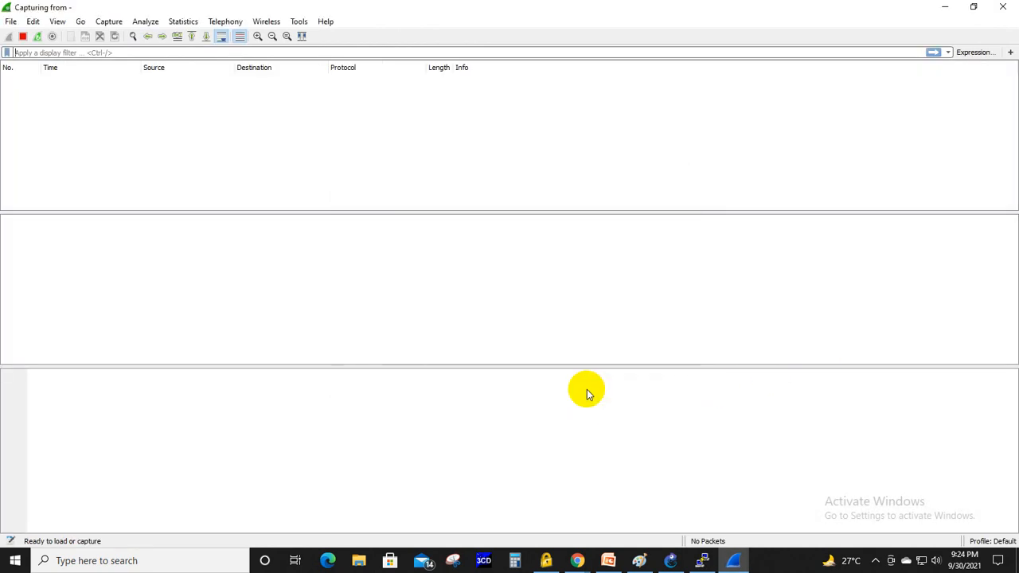
left_click(946, 11)
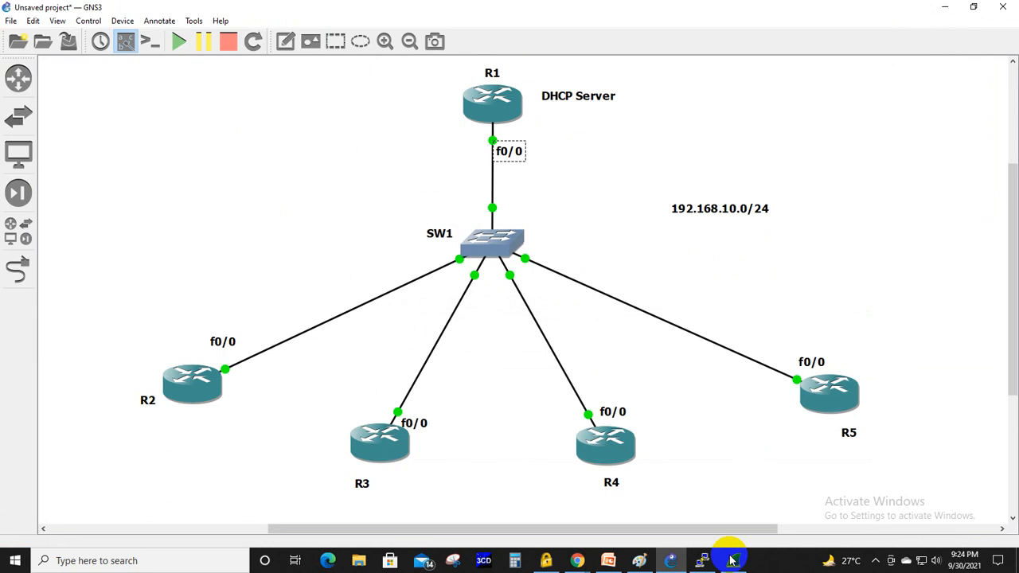
- Open R2's console from the topology, maximize it and bring up the command prompt
right_click(221, 388)
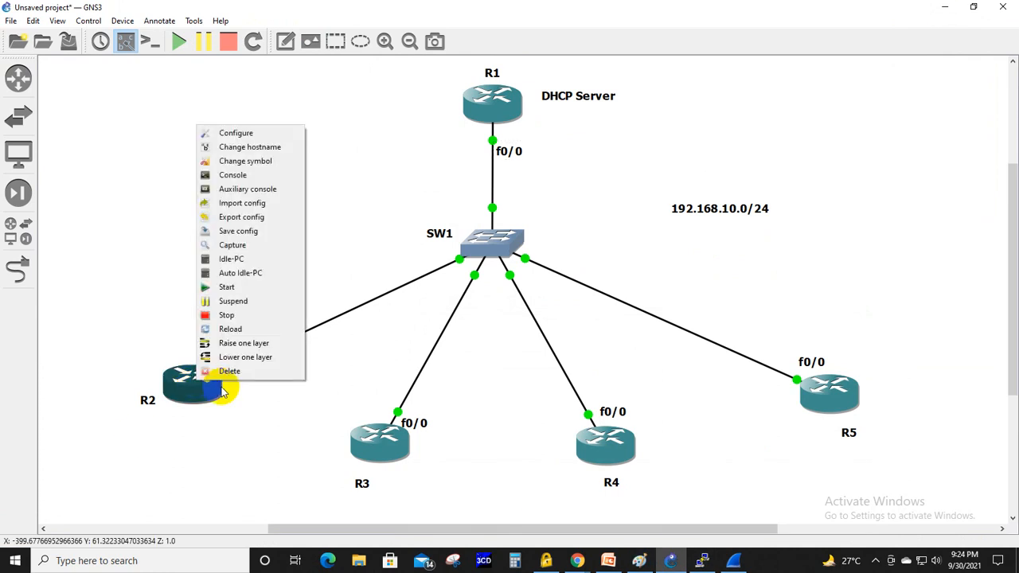
left_click(244, 178)
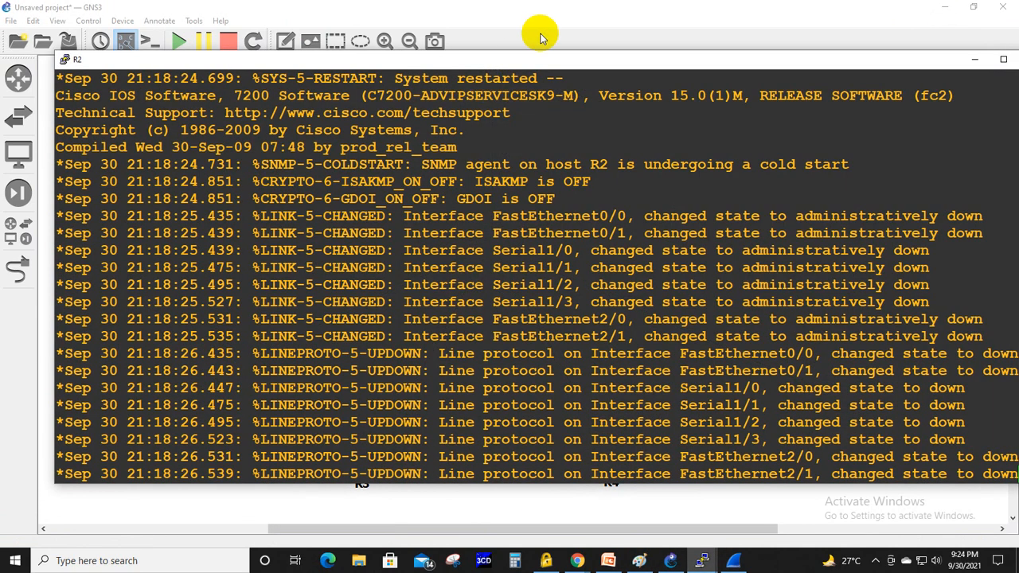
double_click(540, 61)
key("Return")
key("Return")
key("Return")
key("Return")
key("Return")
key("Return")
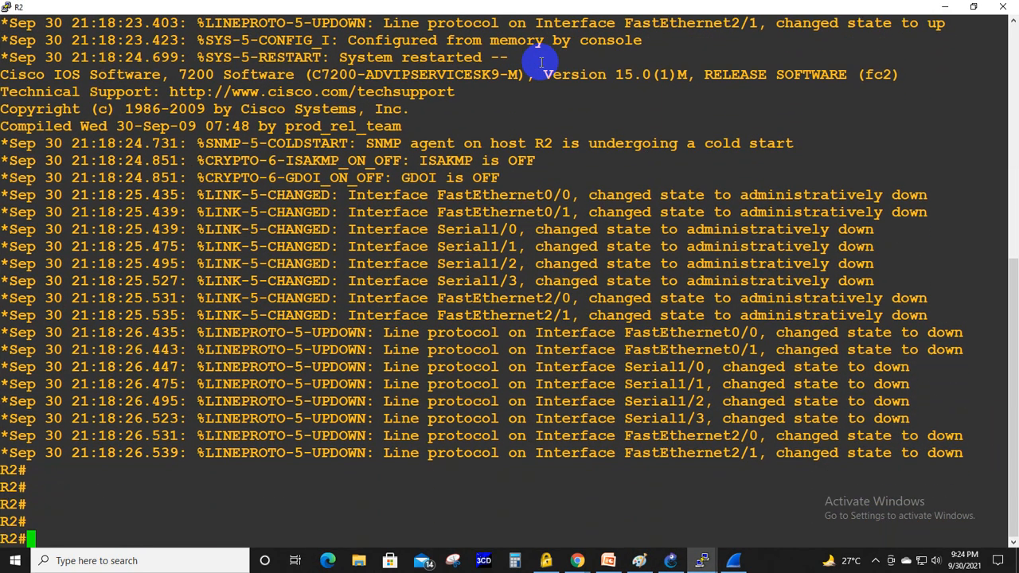
- Enter global configuration mode on R2 and enable interface fa0/0 with no shut
type("conf ter")
key("Tab")
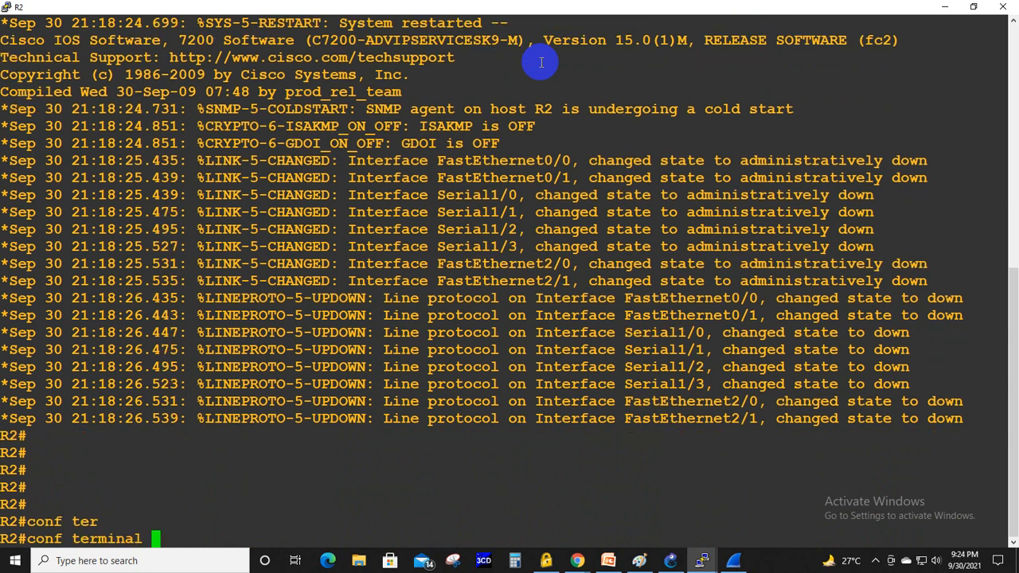
key("Return")
type("int")
key("Tab")
type("fa0/0")
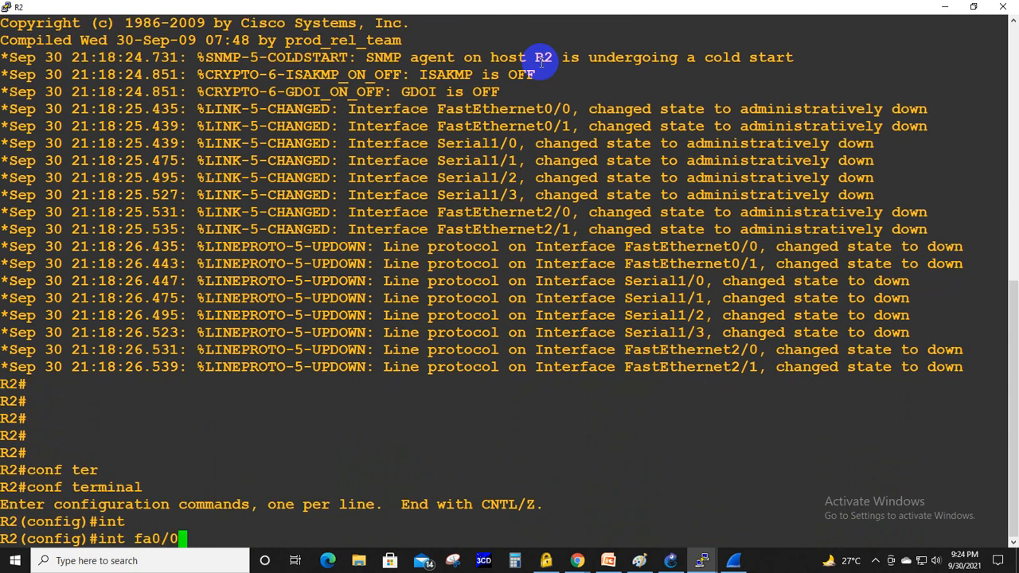
key("Return")
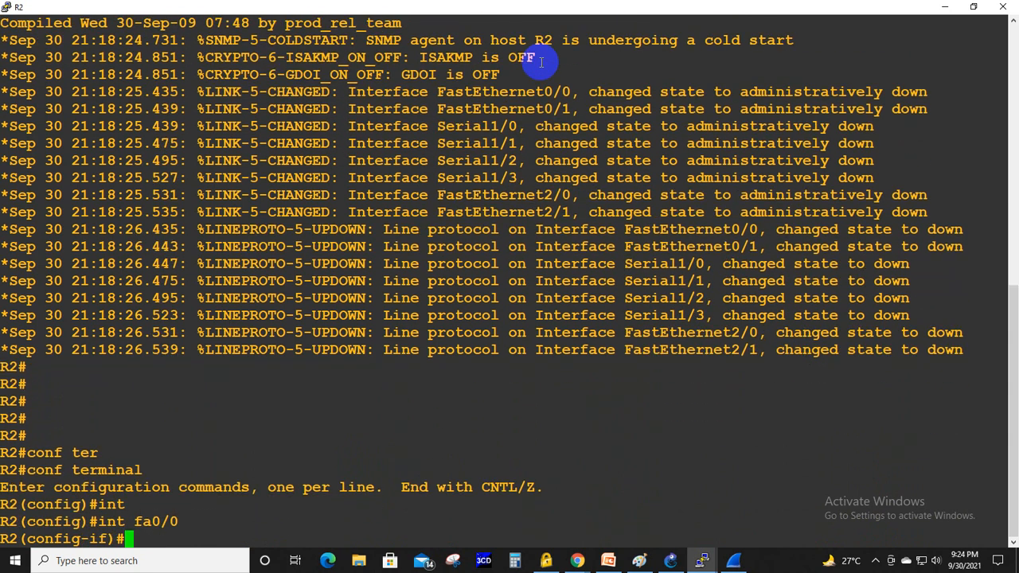
type("no shut")
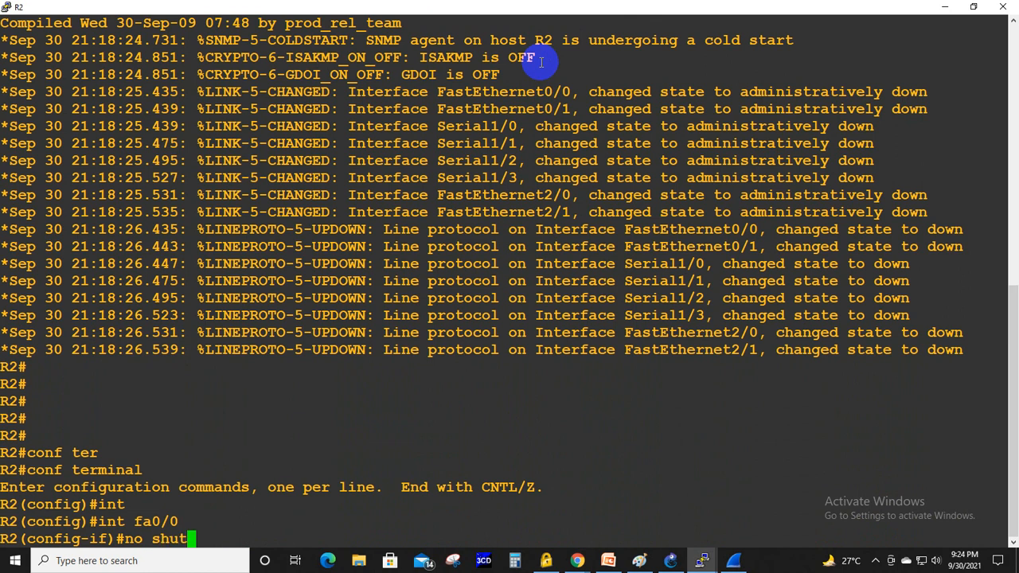
key("Return")
- Check the running Wireshark capture for packets on R2's link, and return to the R2 console
key("alt+Tab")
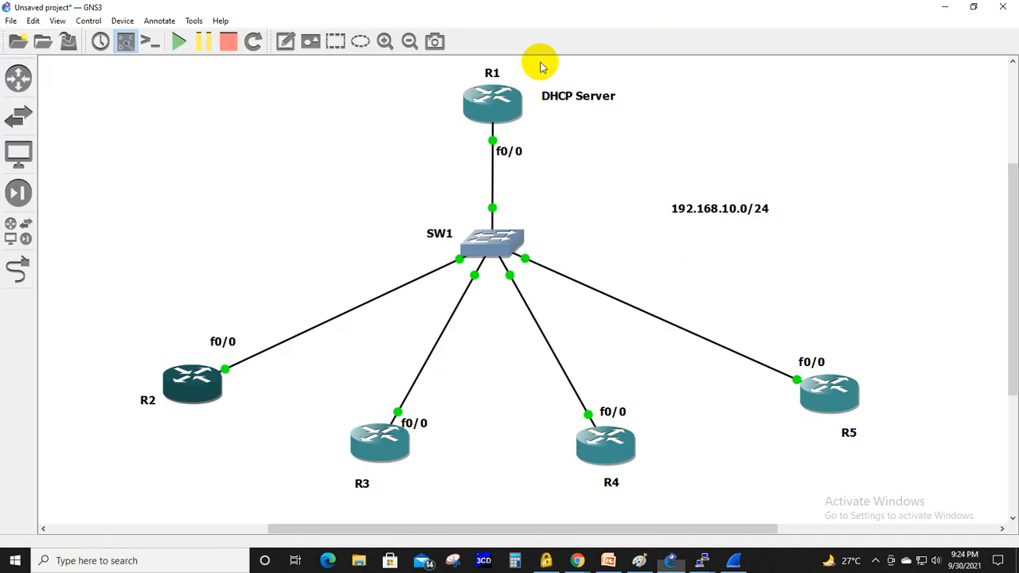
key("alt+Tab")
key("alt+Tab")
key("alt+Tab")
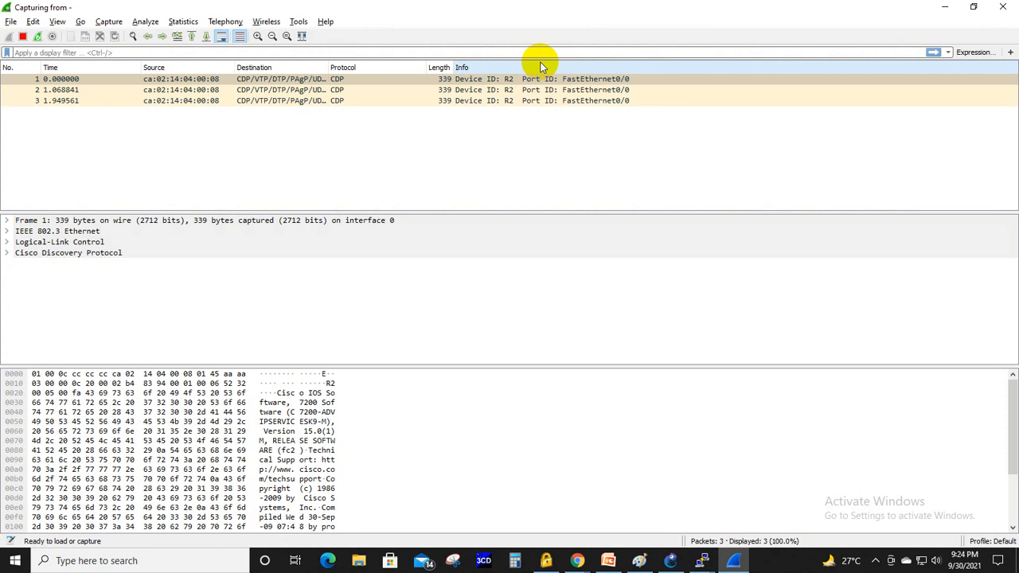
key("alt+Tab")
key("alt+Tab")
key("alt+Tab")
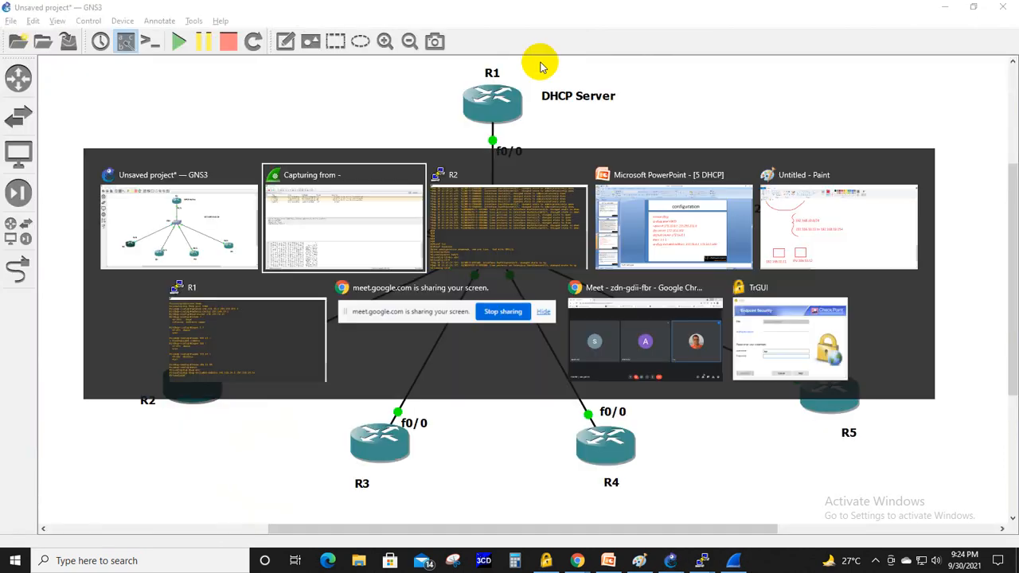
key("alt+Tab")
- Set R2's fa0/0 to obtain its address with ip address dhcp, and leave configuration mode
type("i")
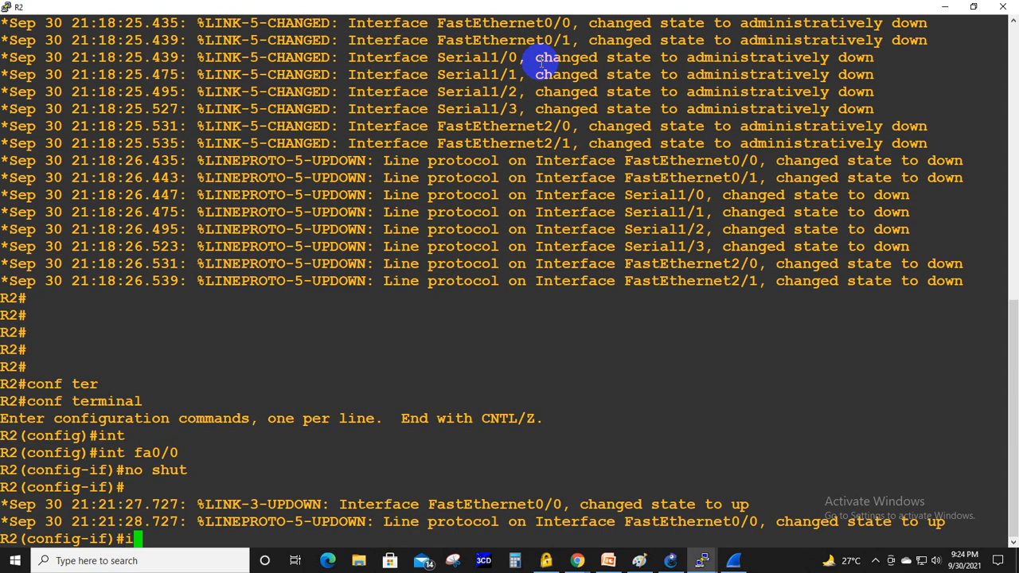
type("p address dhcp")
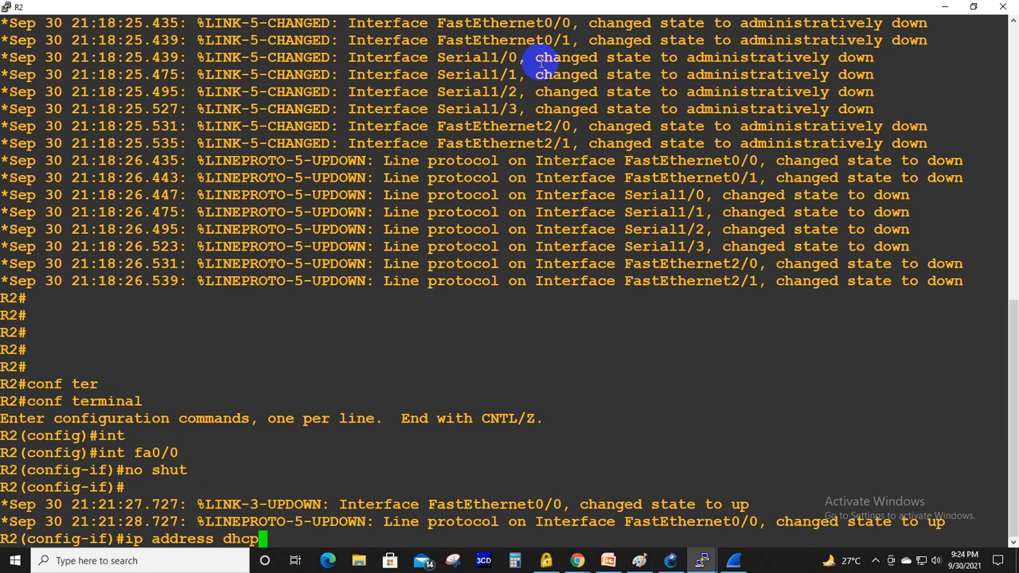
key("Return")
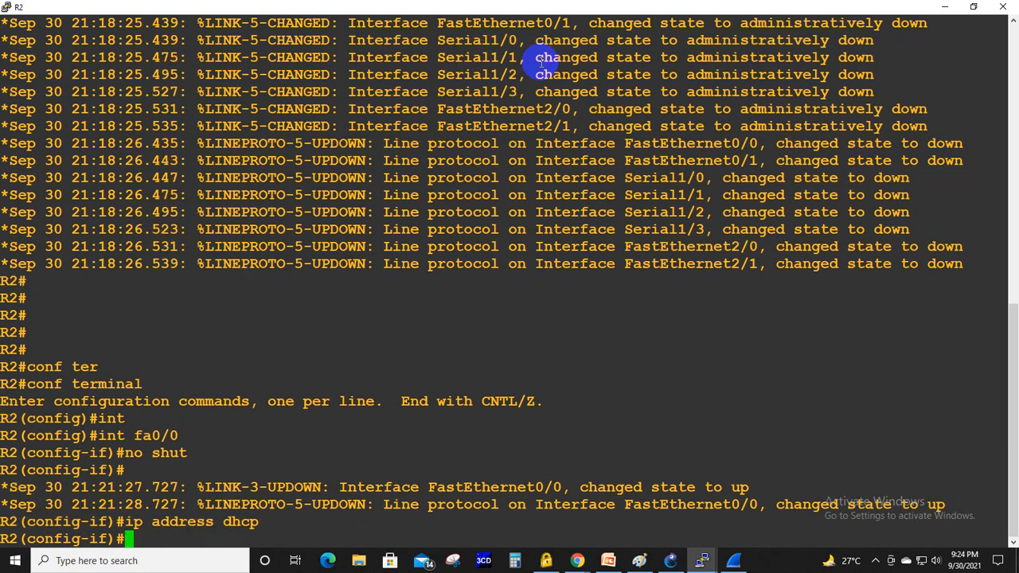
key("ctrl+z")
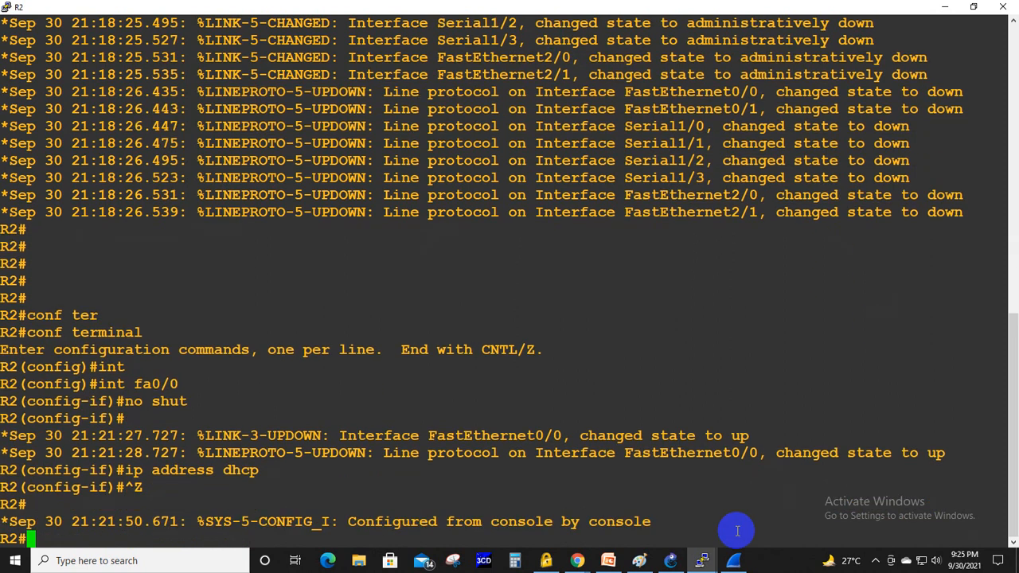
- Switch to the Wireshark capture and apply the display filter dhcp
left_click(733, 560)
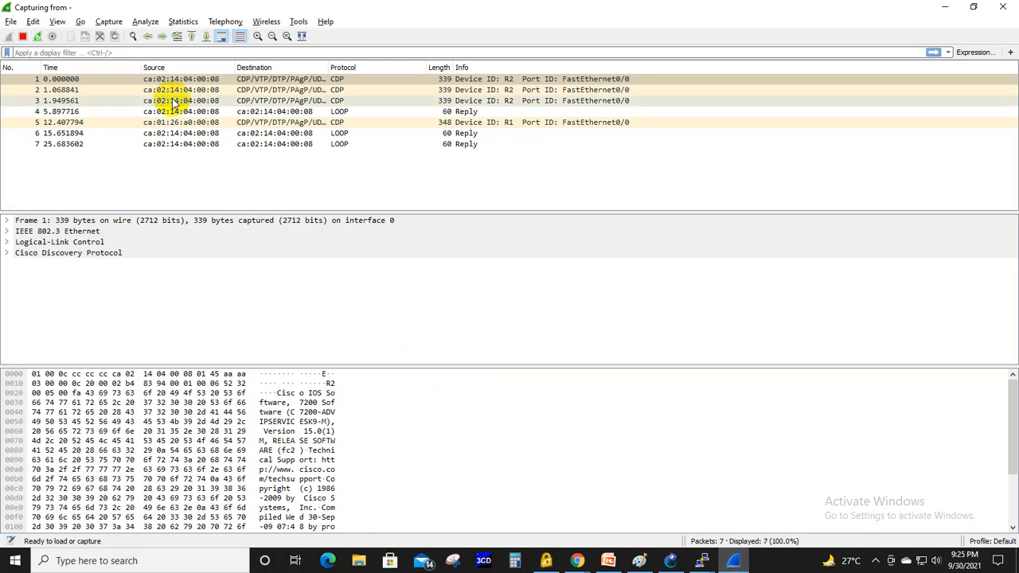
left_click(124, 52)
type("d")
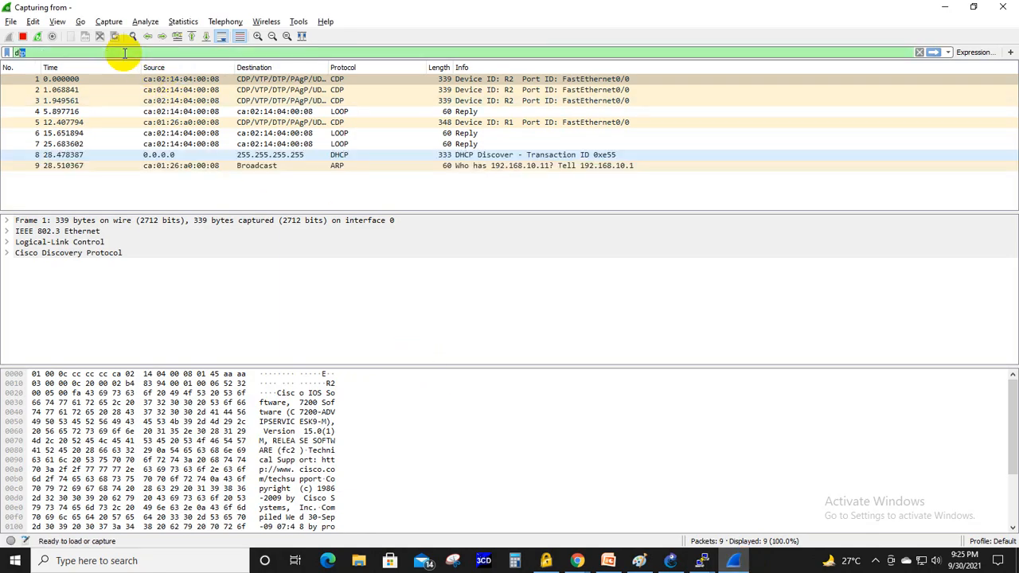
type("hcp")
key("Return")
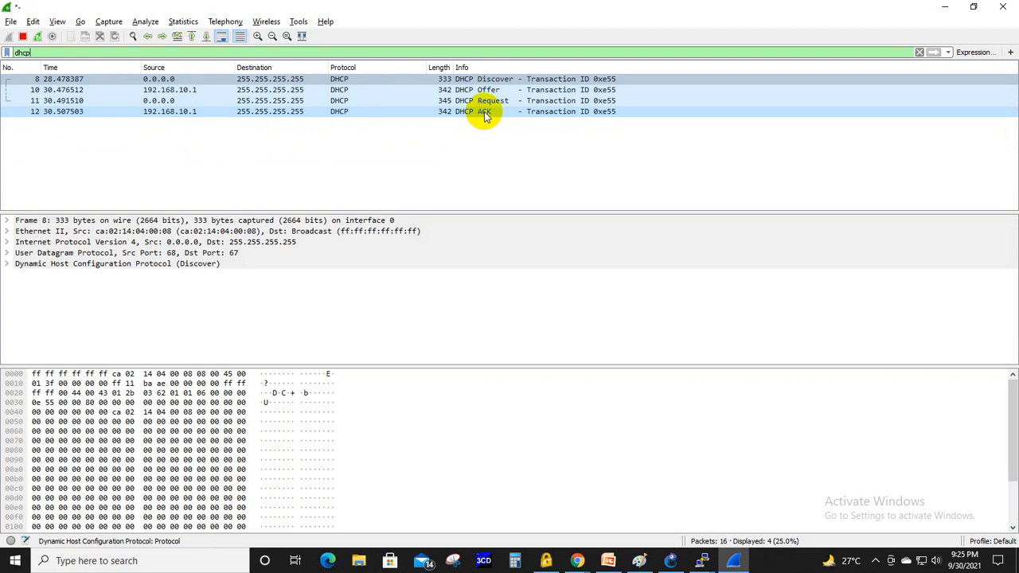
- Open the DHCP Offer packet in its own window and examine the offered client IP address and the DHCP options
left_click(165, 82)
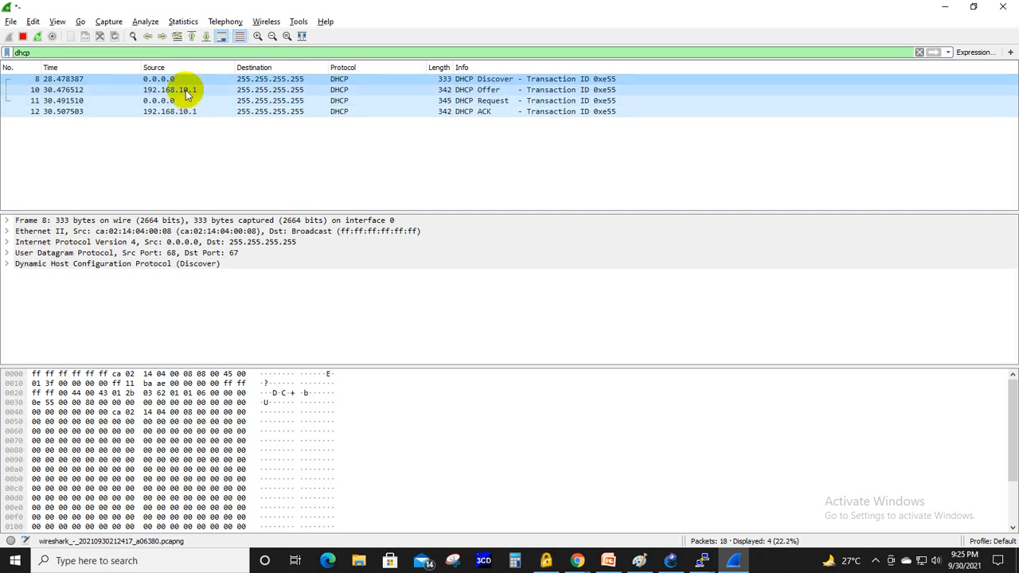
double_click(109, 89)
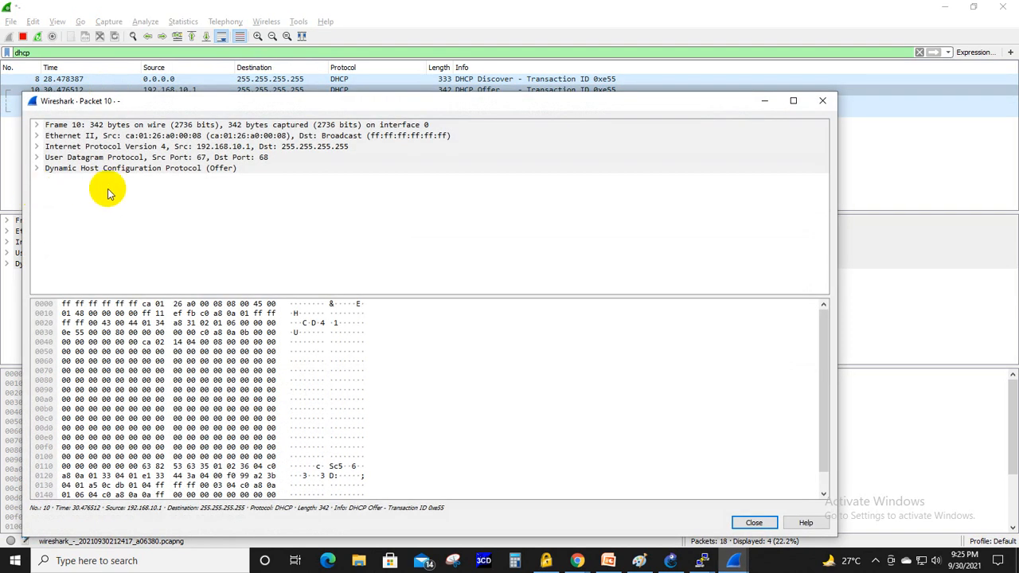
left_click(37, 170)
scroll(321, 222, "down", 2)
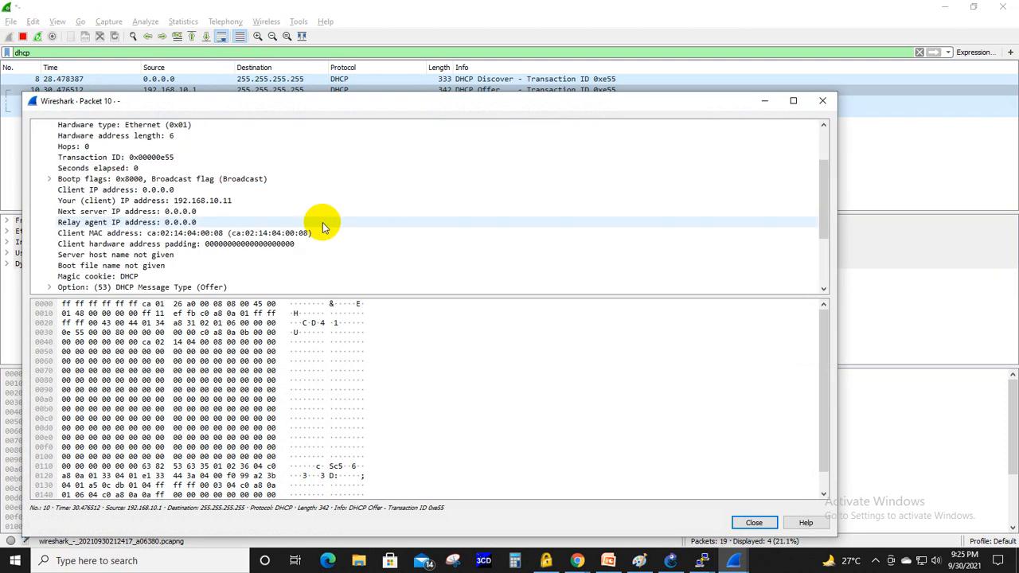
left_click(194, 203)
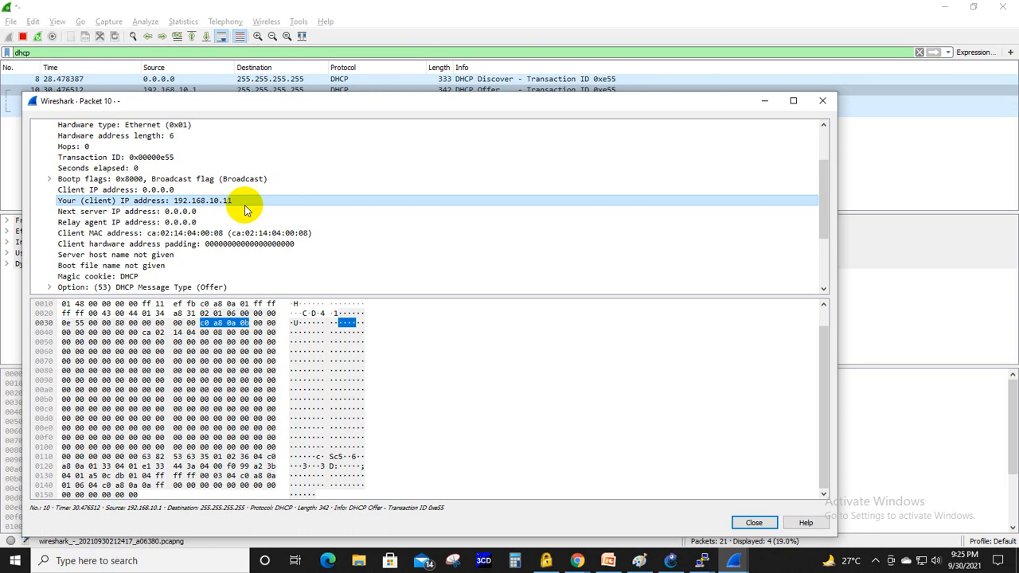
scroll(246, 210, "down", 1)
scroll(246, 210, "down", 1)
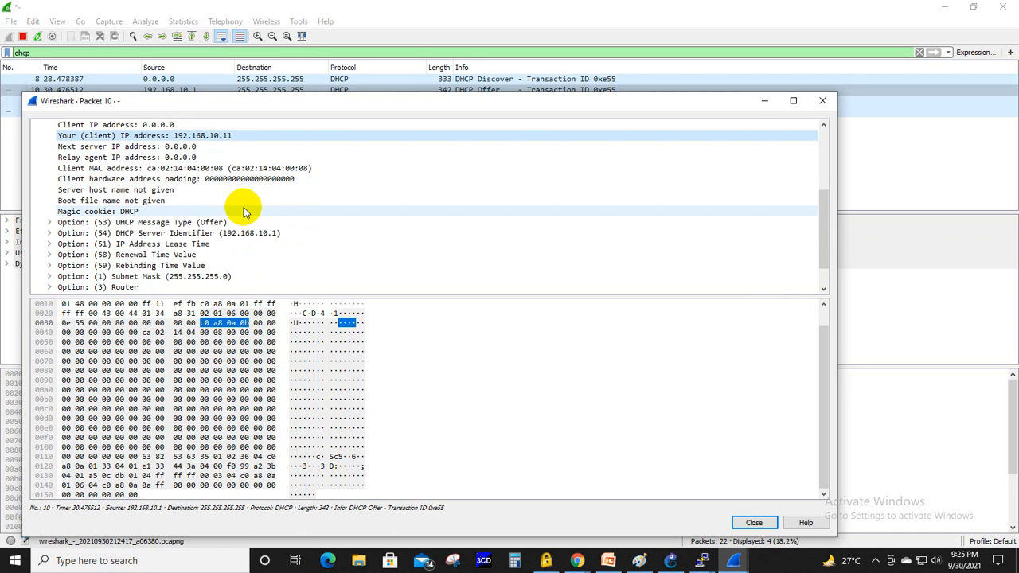
scroll(245, 210, "down", 1)
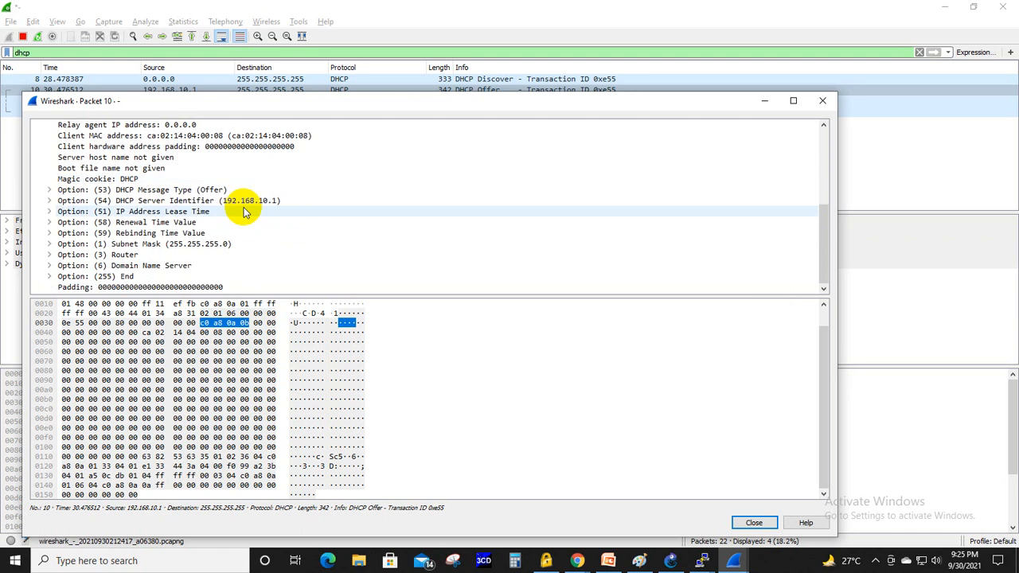
- Expand the IP Address Lease Time option (51) in the DHCP Offer packet and read the lease duration
left_click(180, 213)
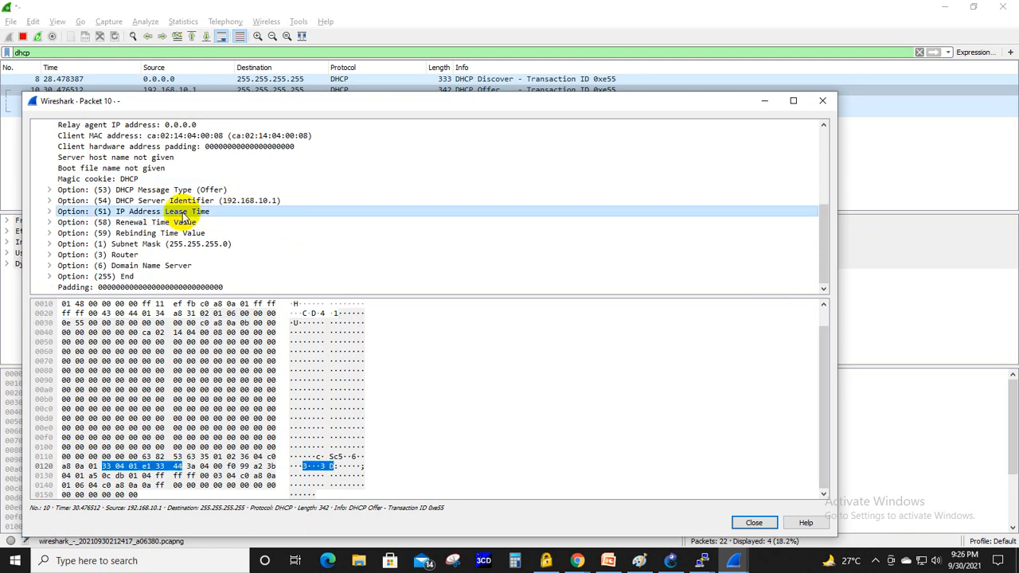
double_click(183, 213)
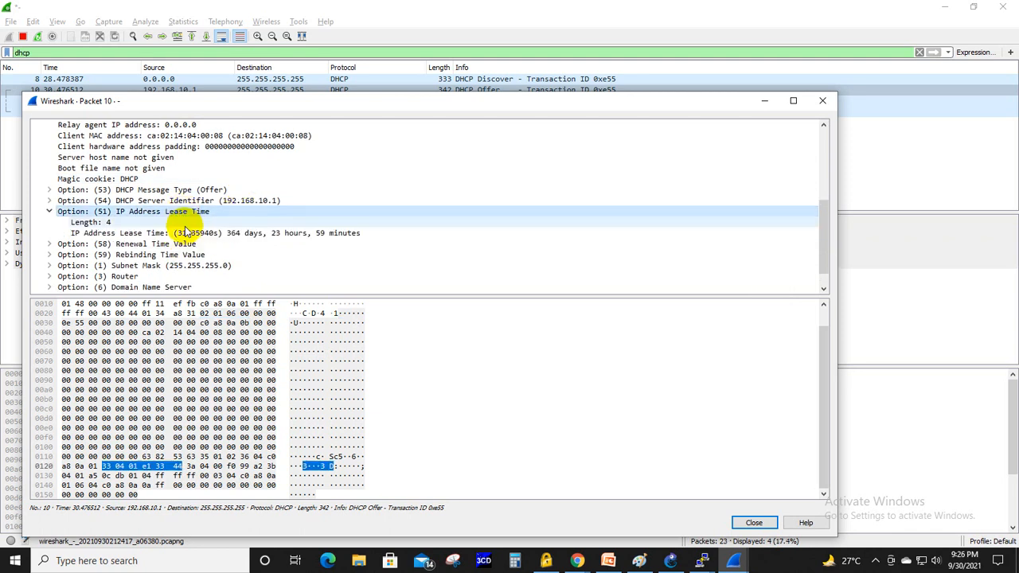
left_click(187, 234)
left_click(185, 234)
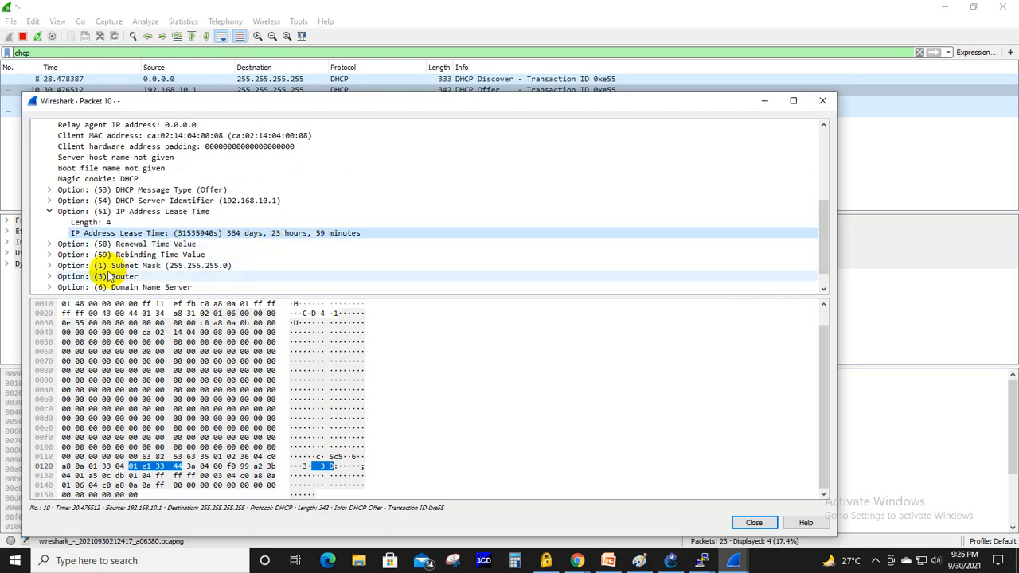
- Expand the Router (3) and Domain Name Server (6) options of the Offer to read their addresses, and close the packet window
double_click(106, 275)
scroll(197, 252, "down", 1)
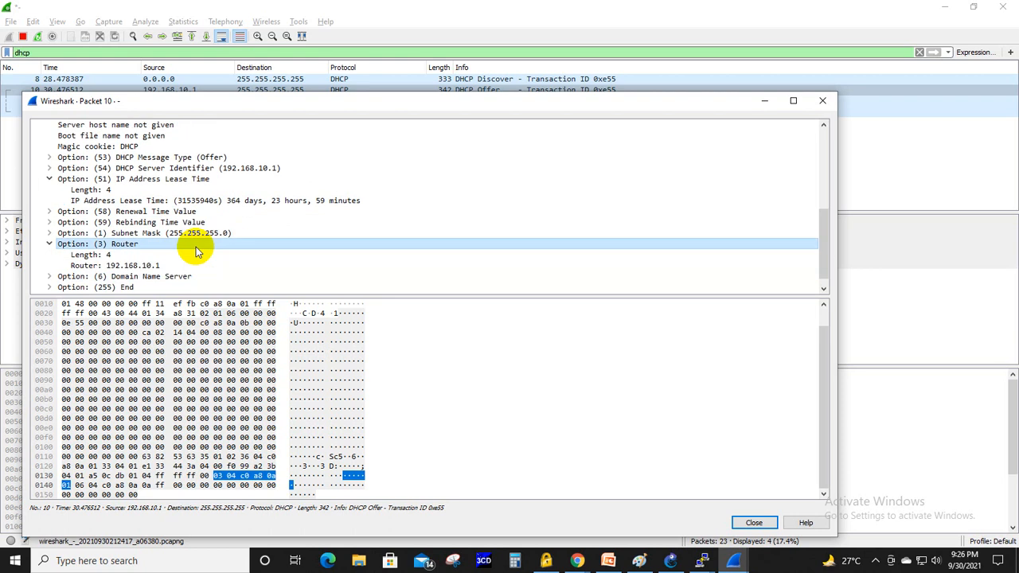
left_click(105, 265)
scroll(220, 255, "down", 1)
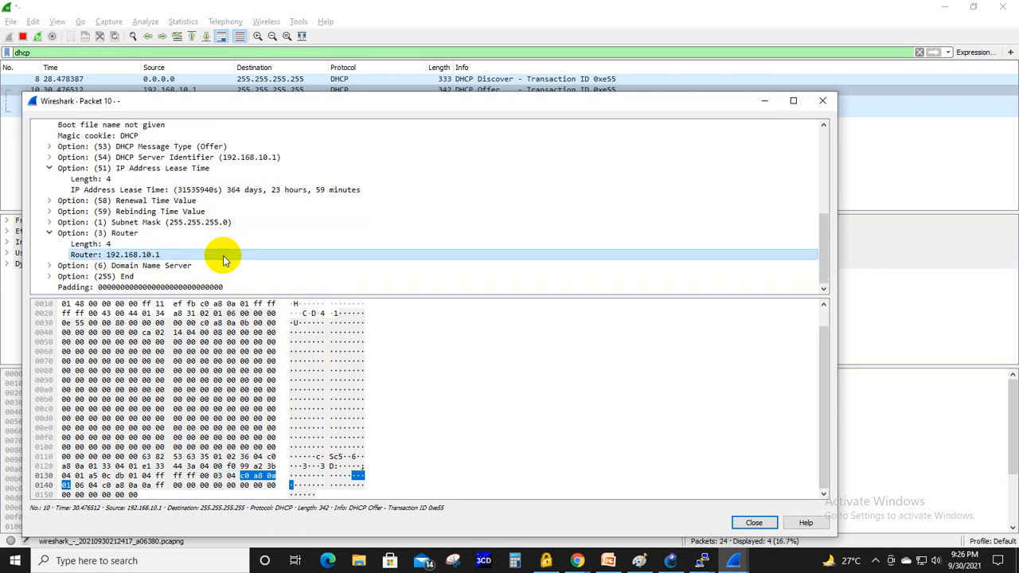
left_click(127, 268)
double_click(127, 268)
scroll(223, 241, "down", 1)
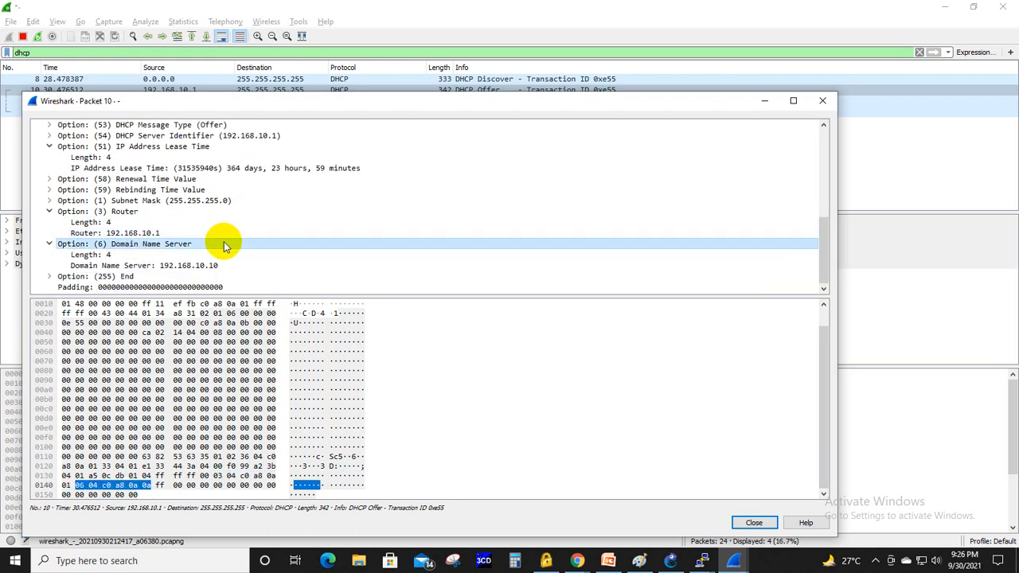
left_click(169, 265)
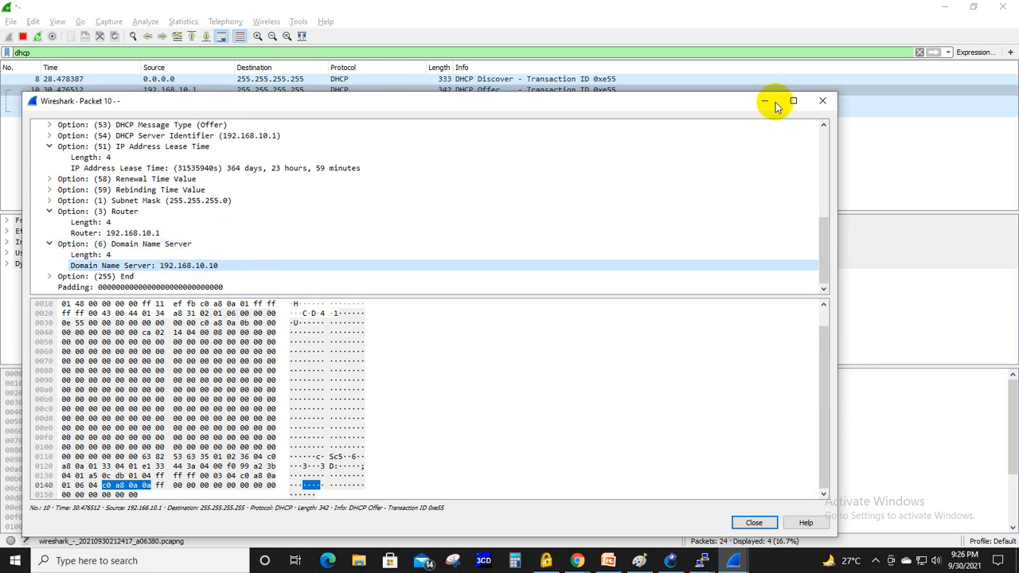
left_click(822, 100)
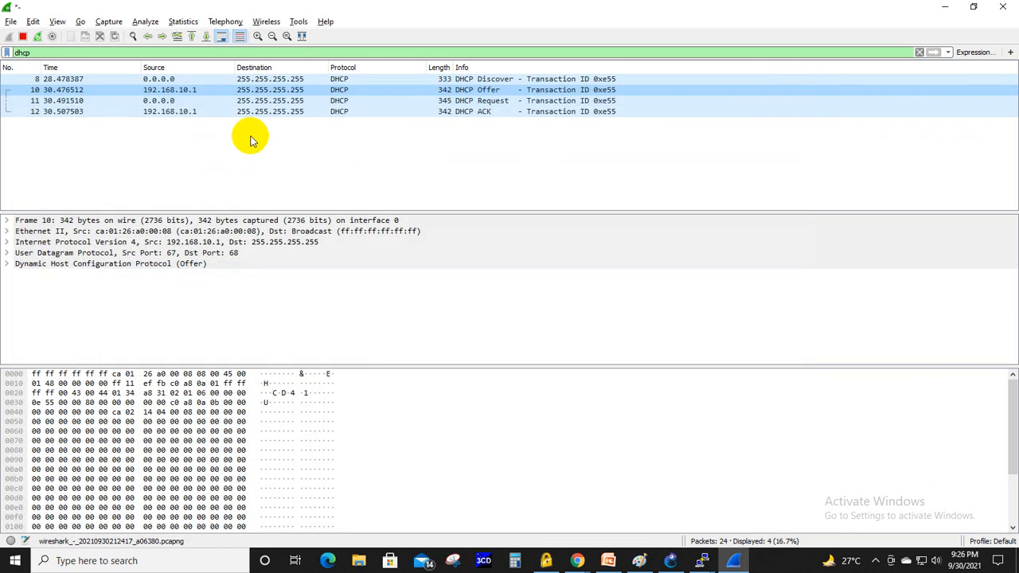
- Open the DHCP Request packet in its own window, examine its address fields, and close it
double_click(156, 101)
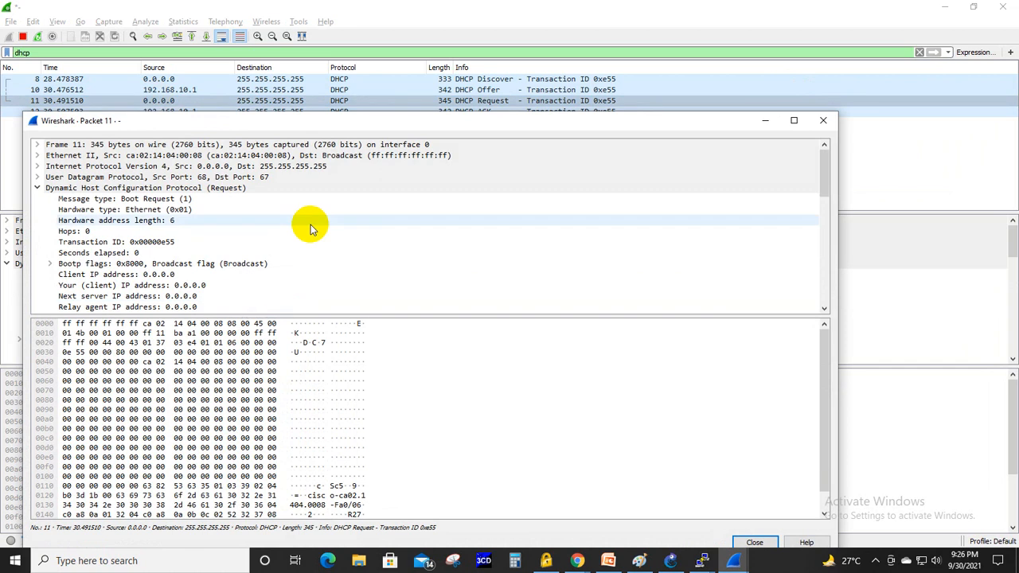
scroll(310, 228, "down", 2)
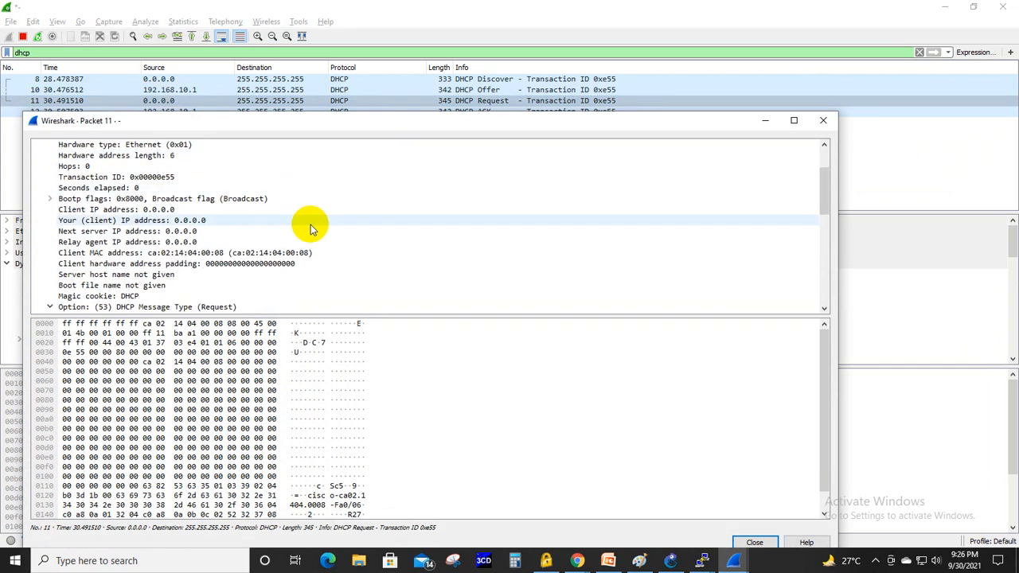
left_click(822, 121)
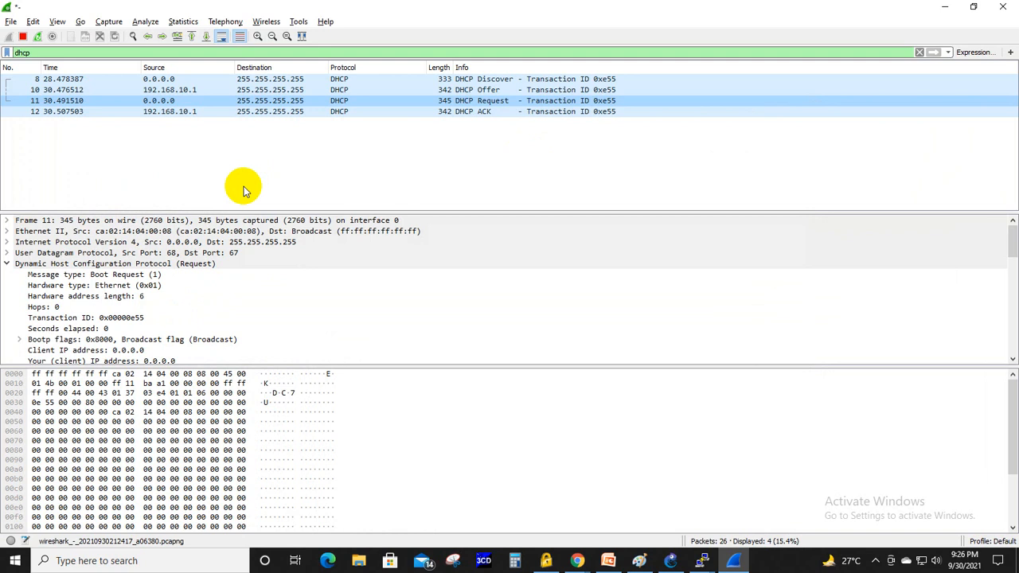
- Open the DHCP ACK packet in its own window, examine the client IP address and message type option, and close it
left_click(89, 113)
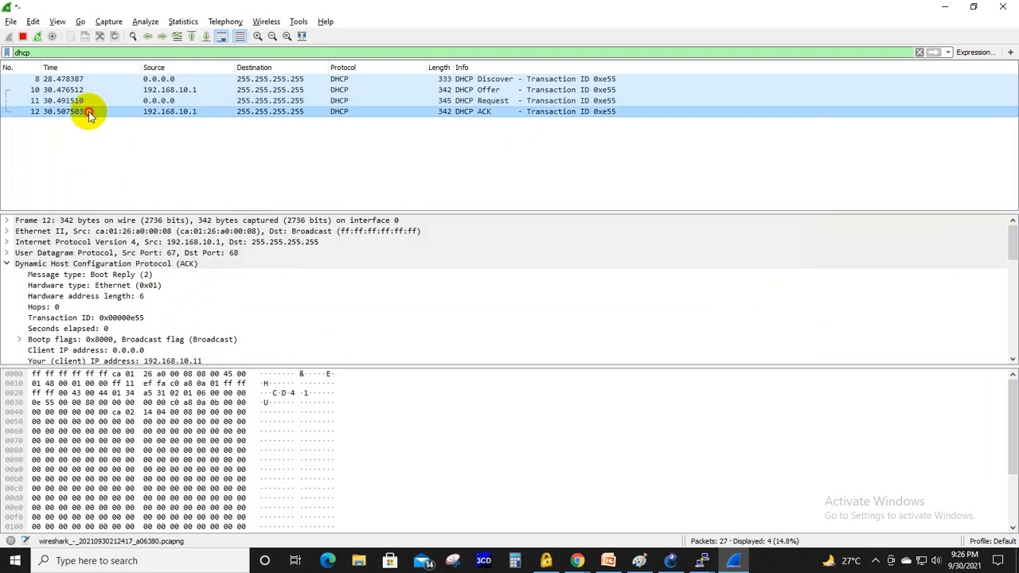
double_click(89, 113)
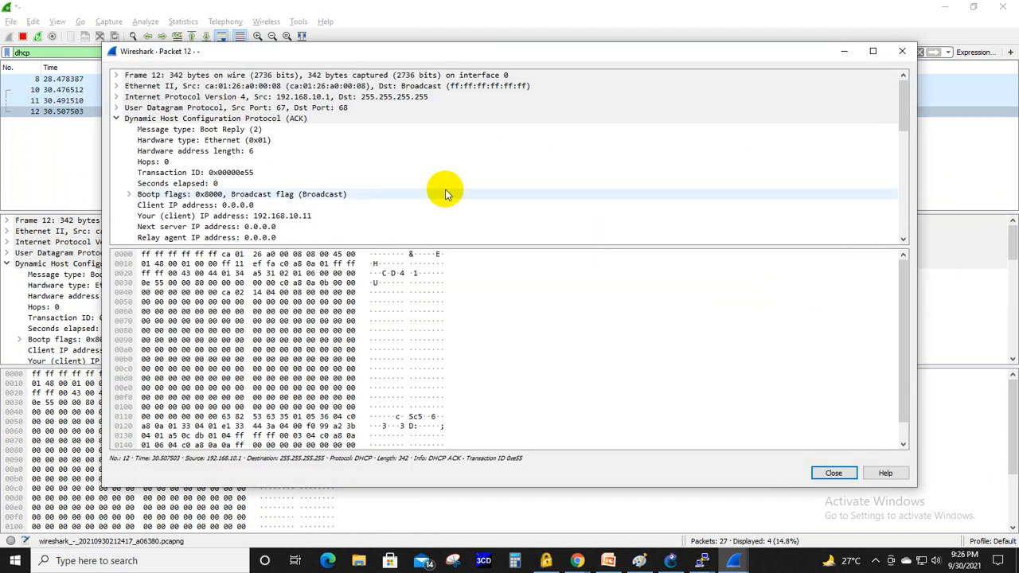
scroll(446, 193, "down", 4)
scroll(446, 193, "up", 4)
scroll(446, 193, "down", 4)
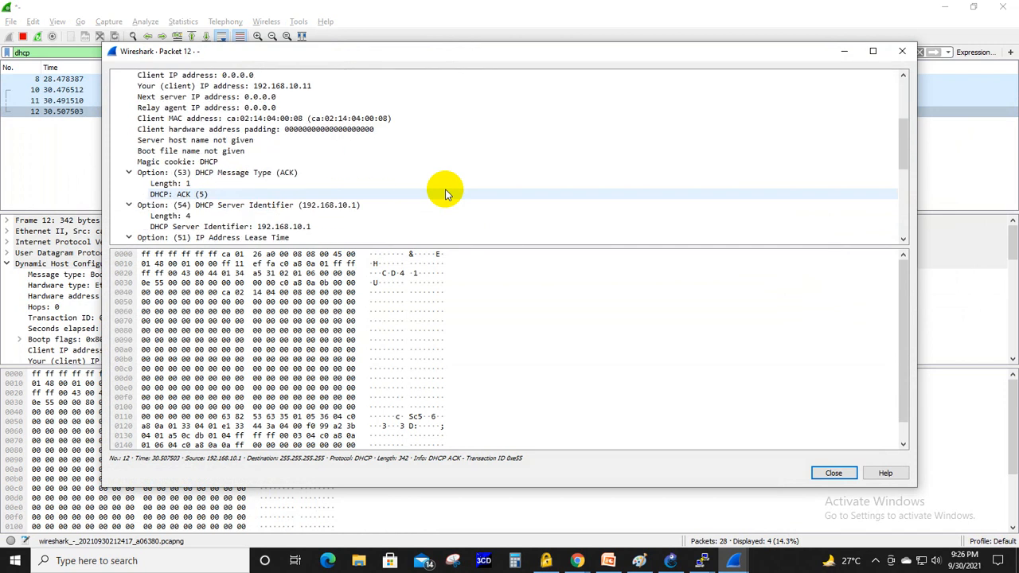
scroll(446, 194, "up", 2)
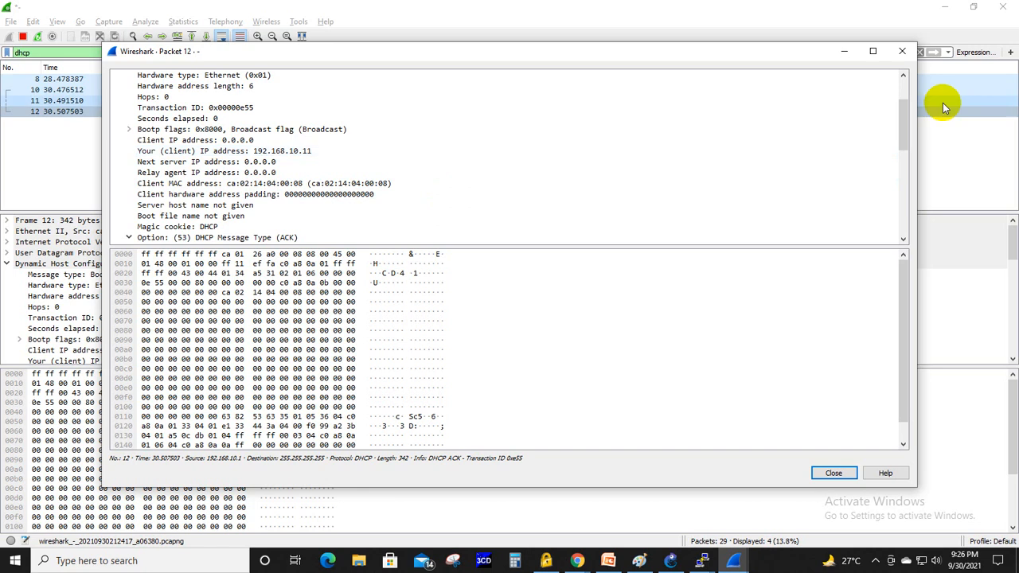
left_click(902, 51)
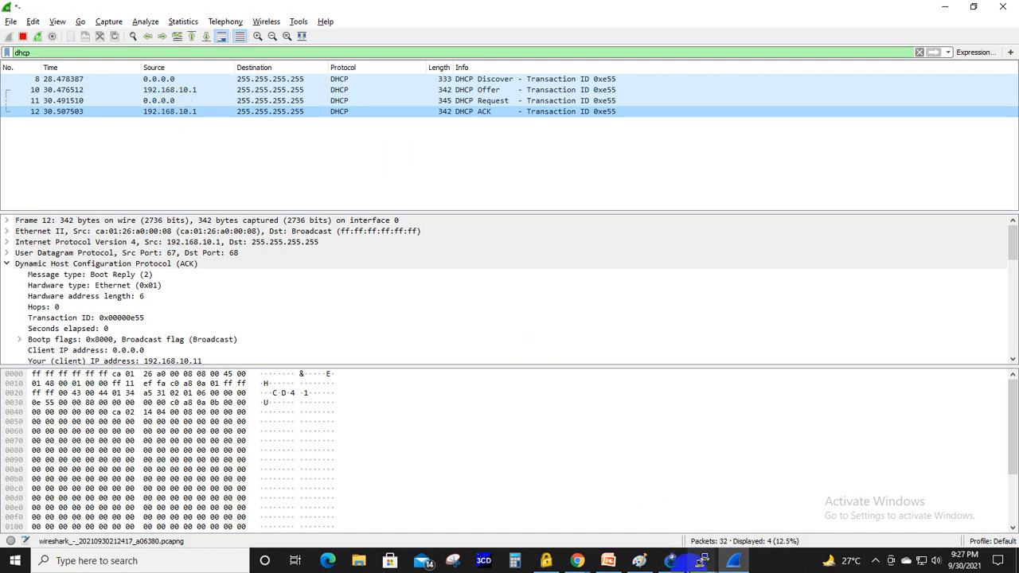
- Switch to the R2 console and list its interface addresses with show ip int brief
left_click(671, 560)
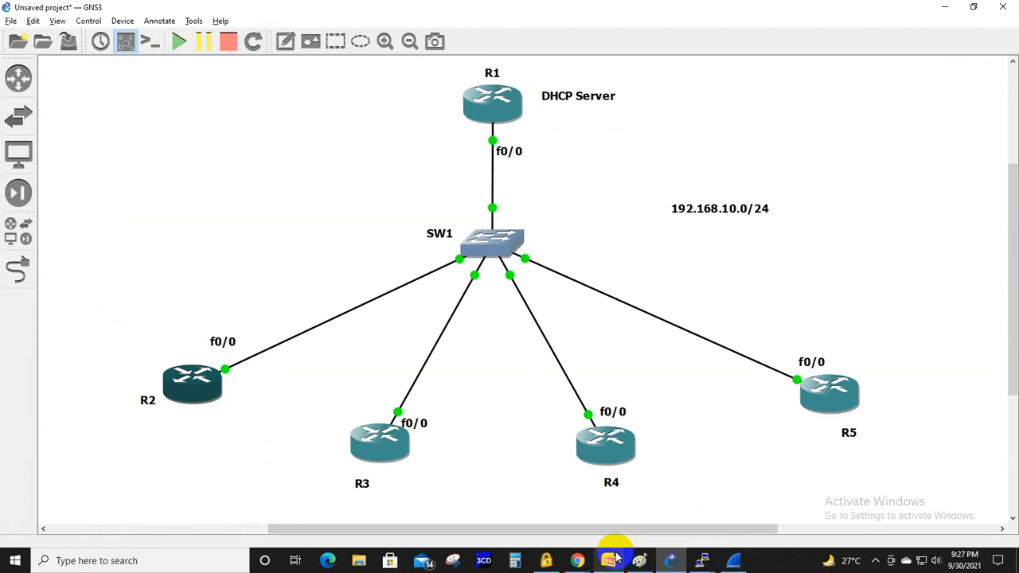
mouse_move(702, 560)
left_click(757, 506)
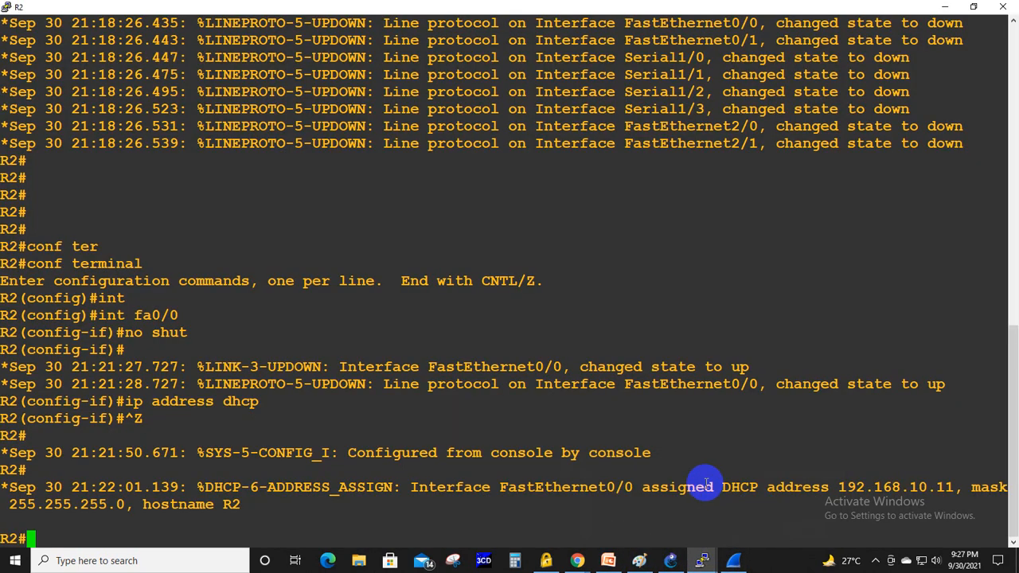
key("Return")
key("Return")
key("Return")
key("Return")
key("Return")
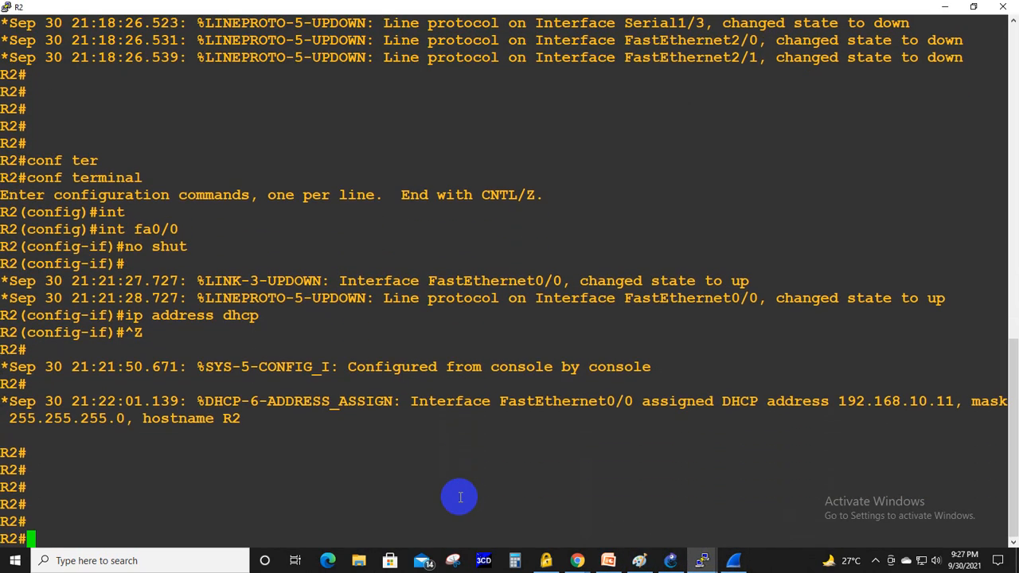
type("show ip int br")
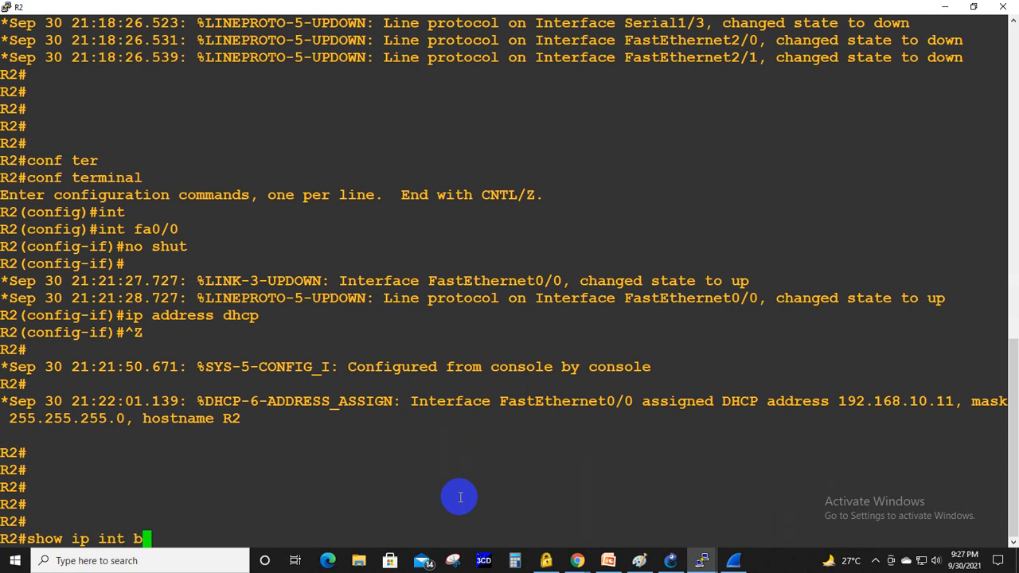
key("Tab")
key("Return")
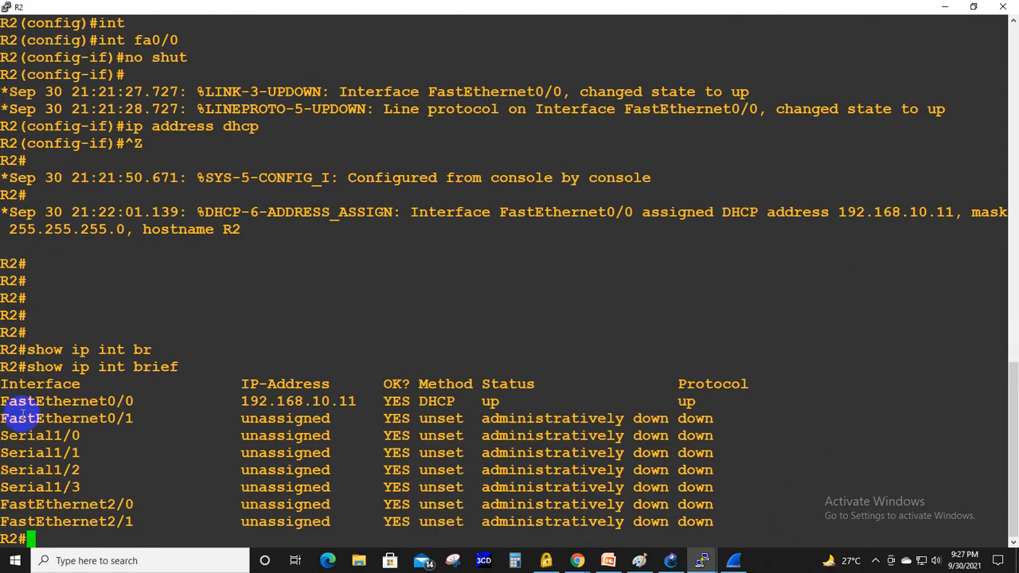
- Highlight FastEthernet0/0, its IP address and its assignment method in turn in the interface summary
left_click_drag(2, 401, 133, 404)
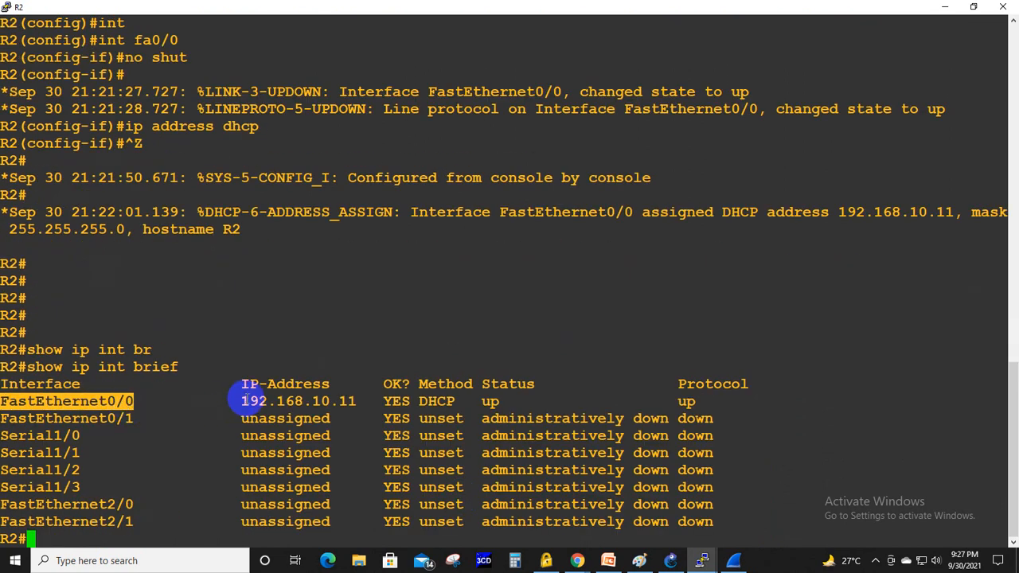
left_click_drag(242, 402, 355, 401)
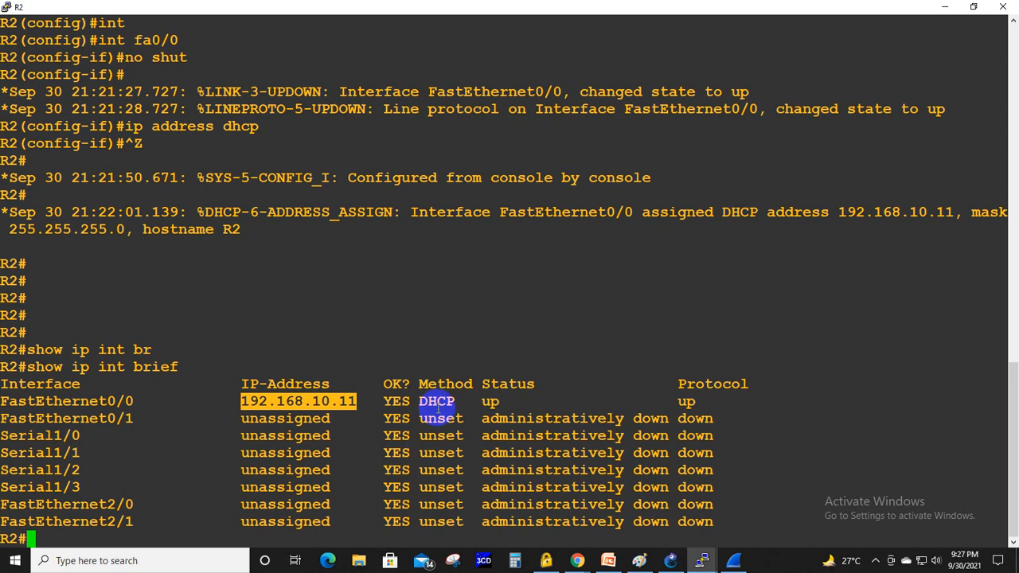
left_click_drag(420, 401, 449, 401)
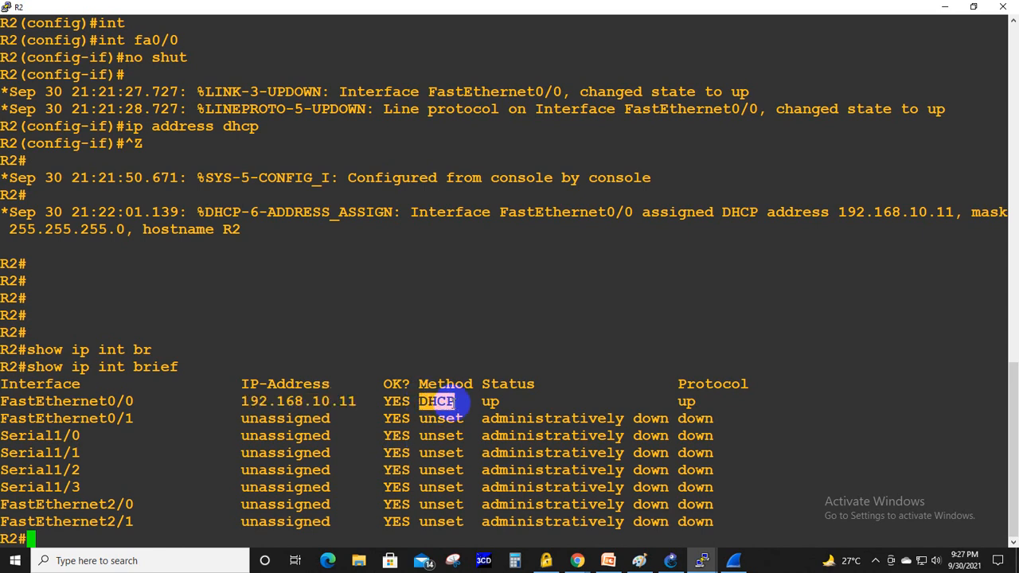
- Run show ip interface fa0/0 on R2, check how the address was determined, and page to the end of the output
type("show r")
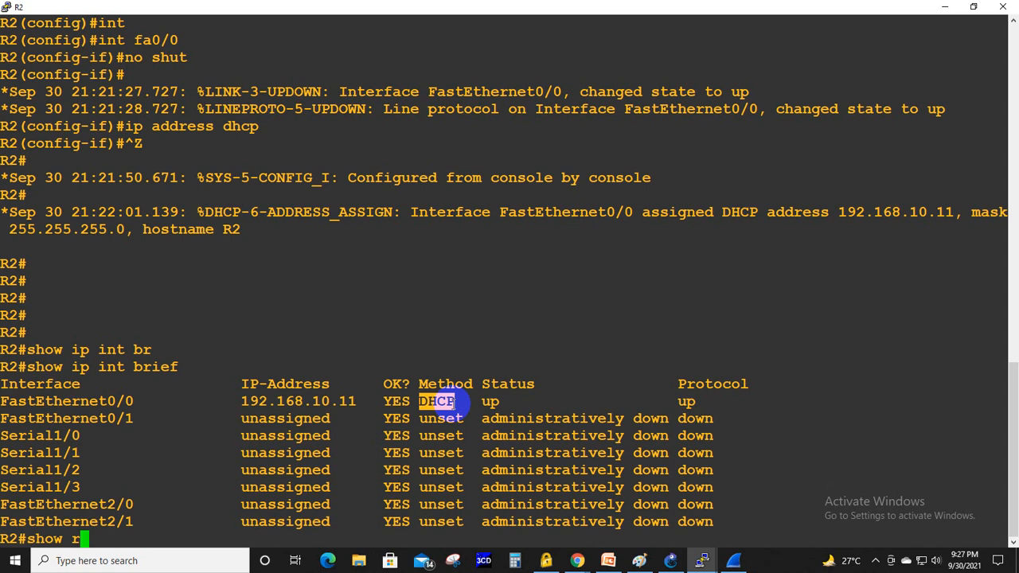
key("BackSpace")
type("ip int")
key("Tab")
type("fa0/0")
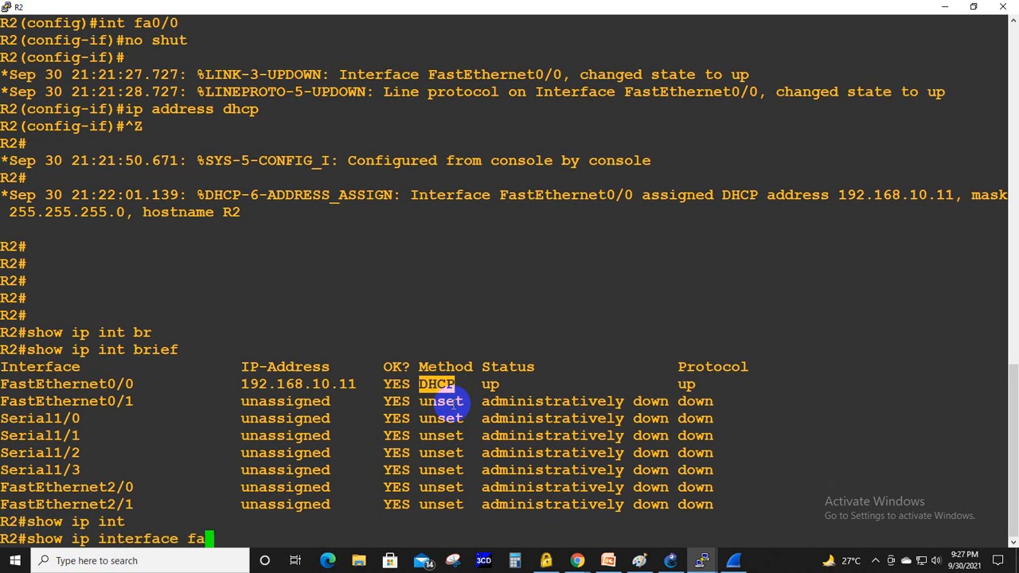
key("Return")
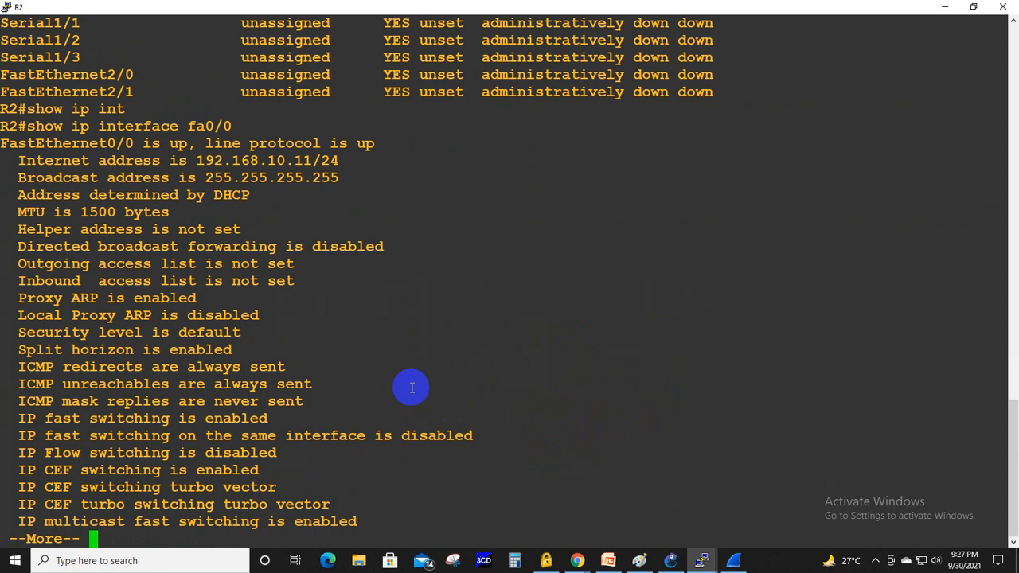
left_click_drag(5, 195, 266, 196)
key("space")
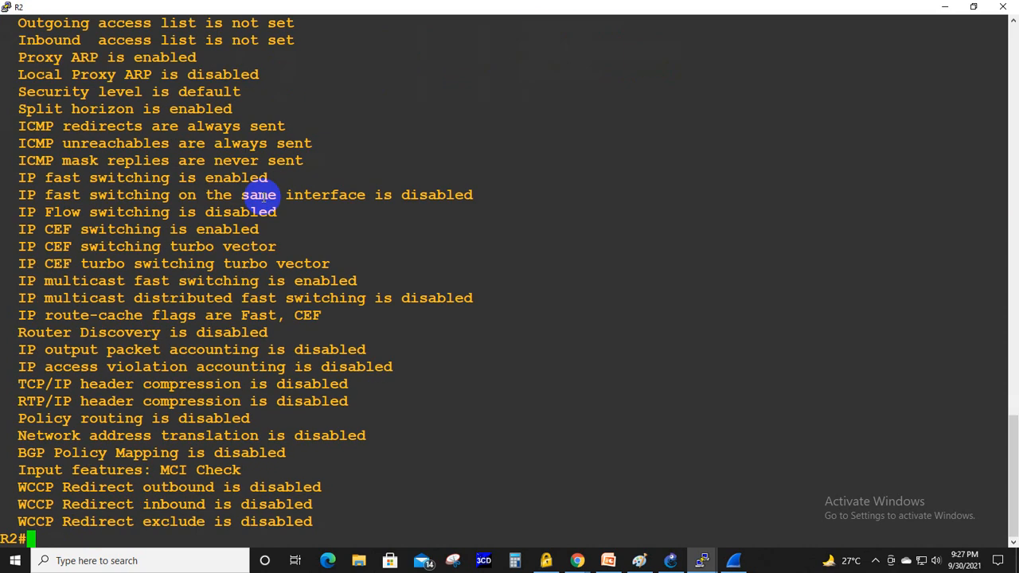
- Display R2's running configuration with show running-config
type("show ru")
key("Tab")
key("Return")
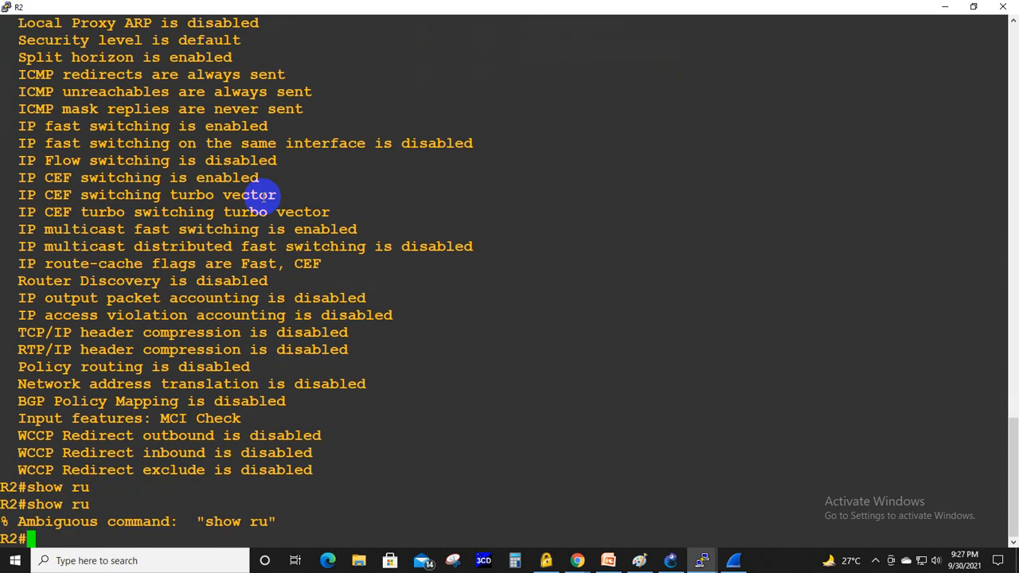
key("Up")
type("n")
key("Tab")
key("Return")
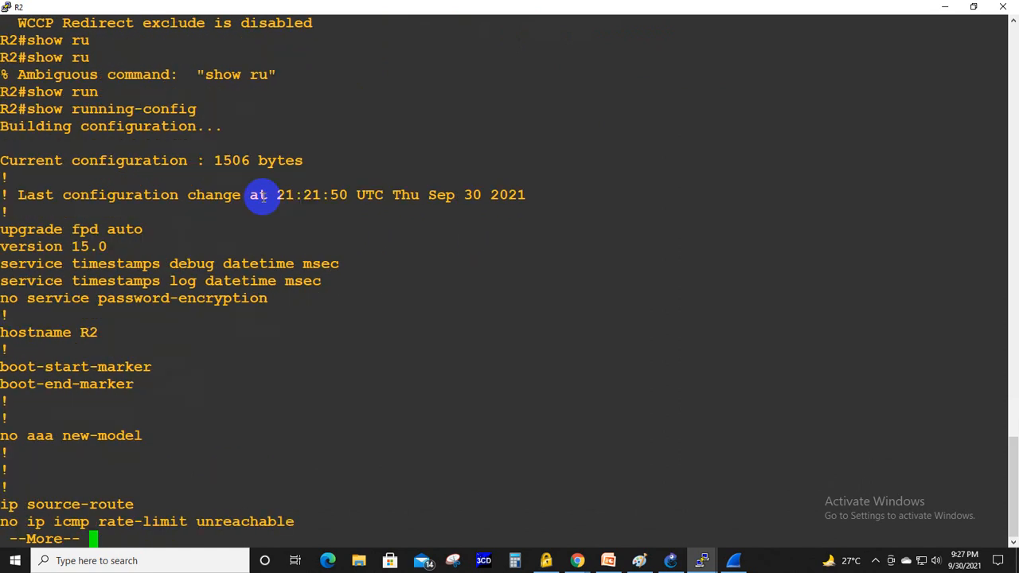
- Page through the rest of the running configuration and go back to the FastEthernet0/0 section to examine its address setting
key("space")
key("space")
key("space")
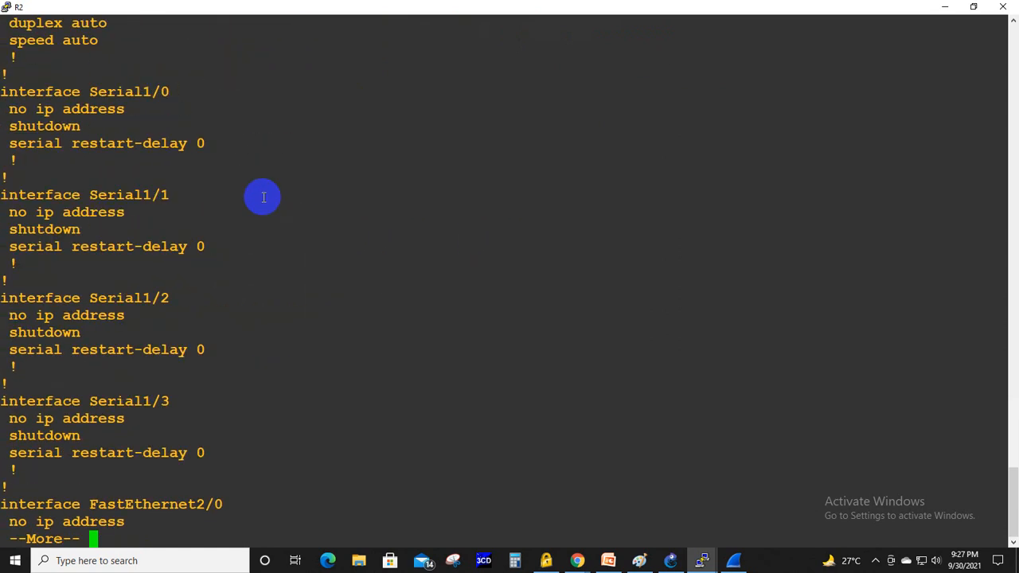
key("space")
key("space")
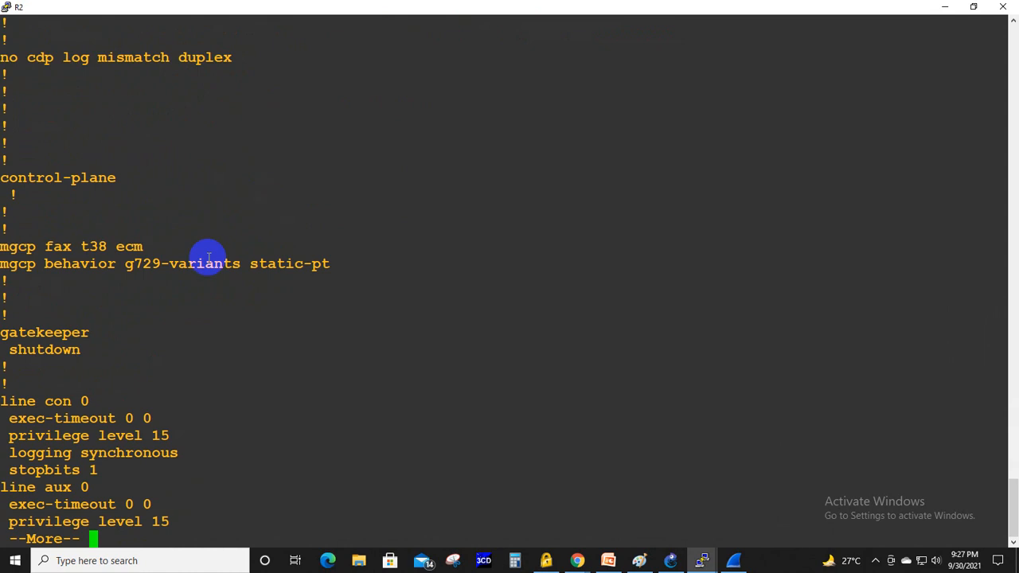
key("space")
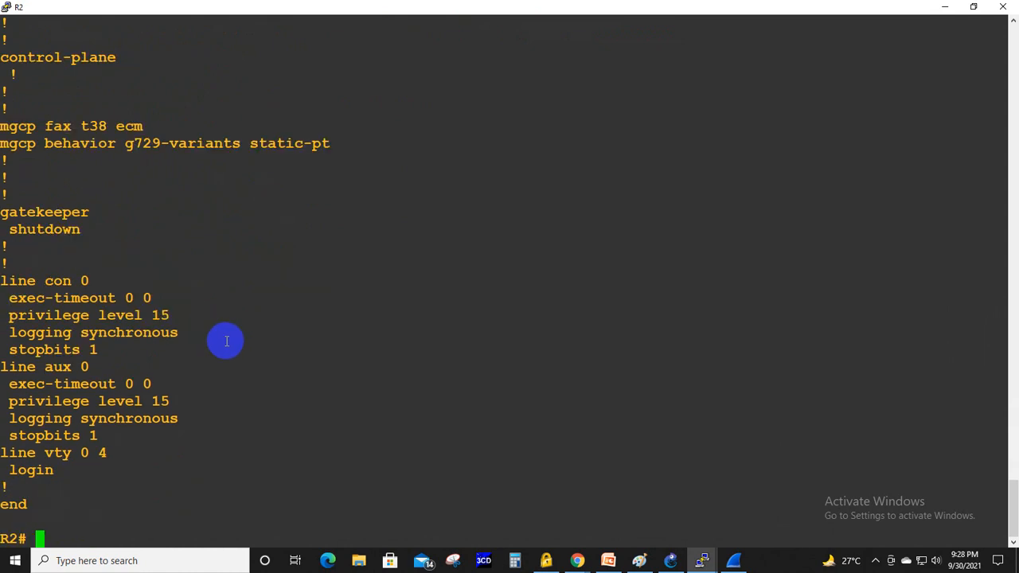
scroll(226, 341, "up", 10)
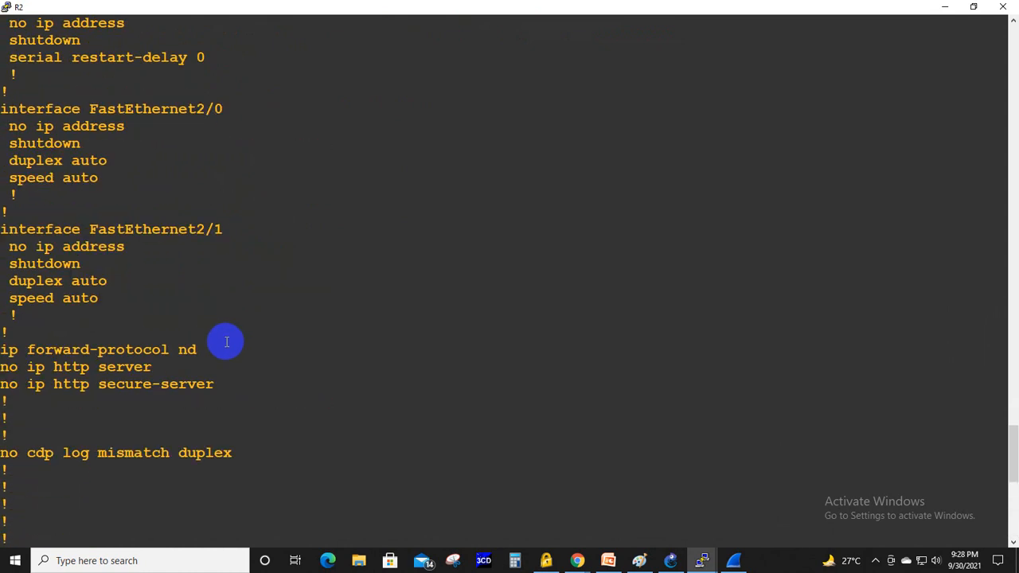
scroll(226, 341, "up", 15)
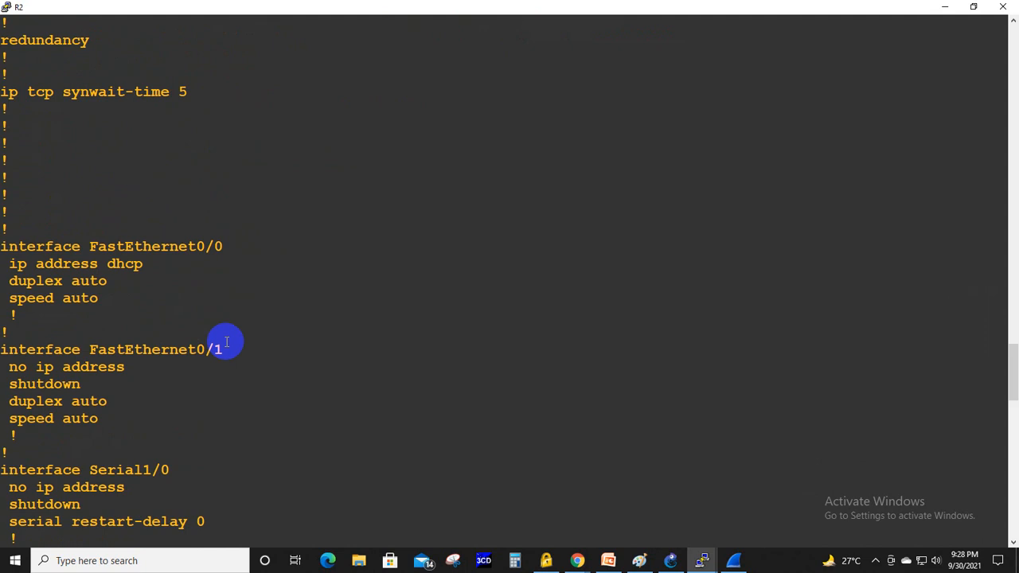
- Look over the interface and line sections of R2's running configuration and minimize R2's console
scroll(226, 342, "down", 20)
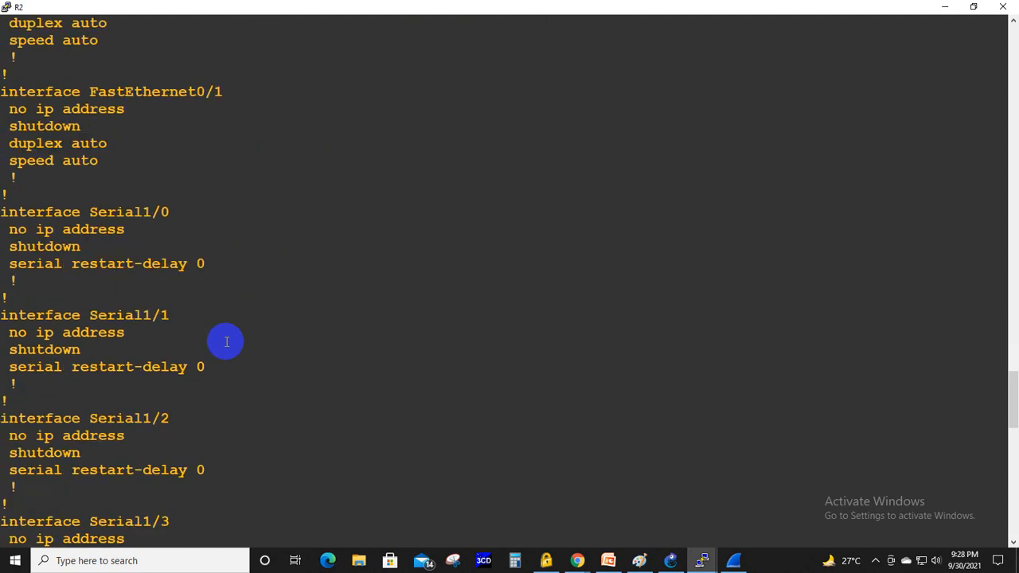
scroll(226, 341, "down", 5)
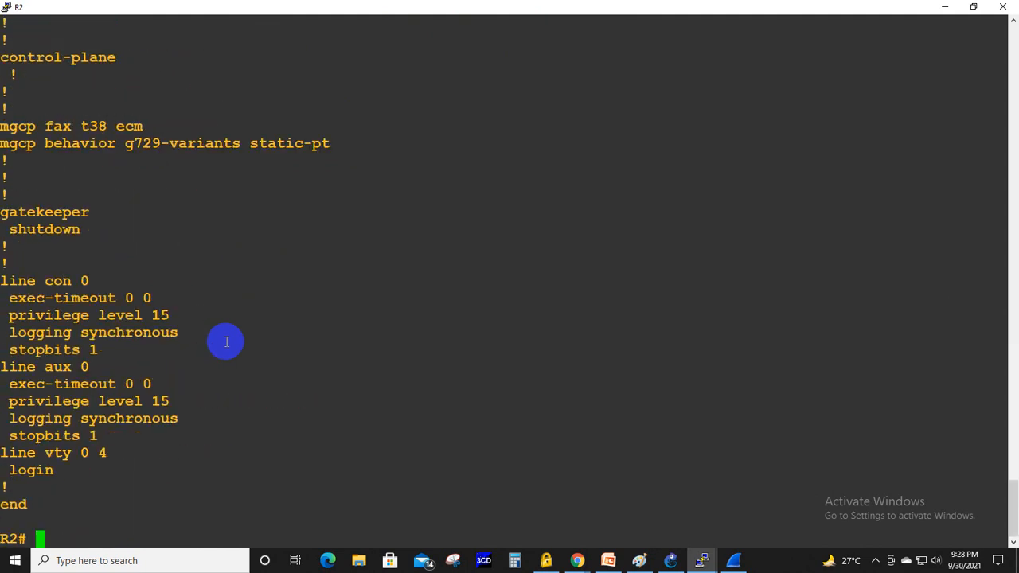
scroll(226, 341, "up", 20)
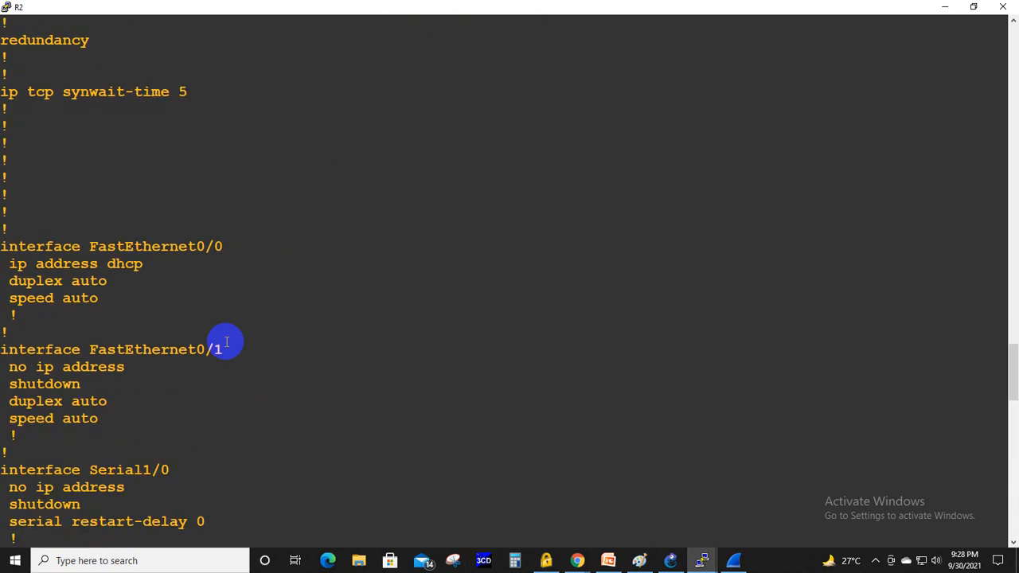
scroll(226, 342, "up", 5)
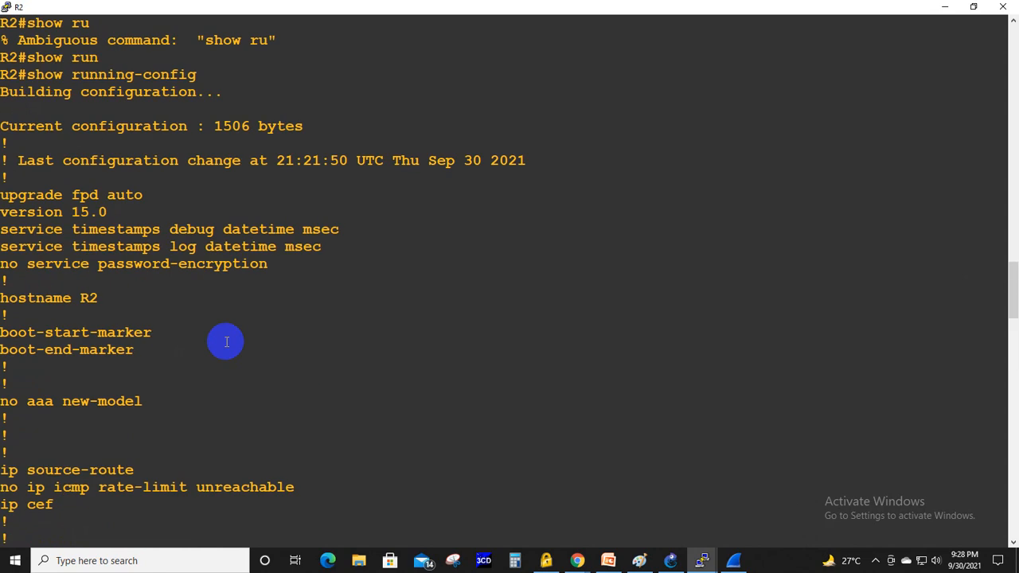
scroll(226, 342, "up", 5)
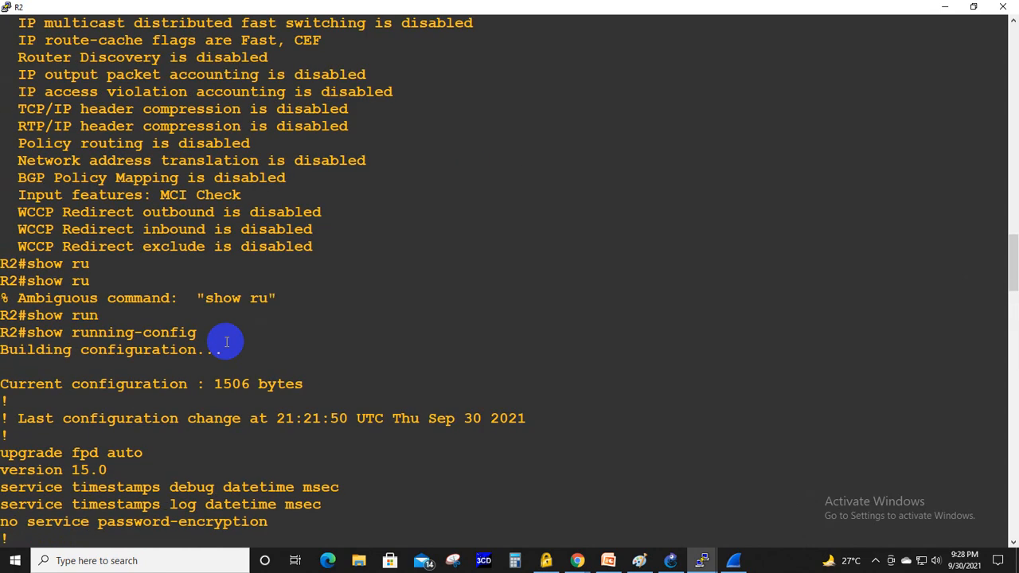
scroll(226, 342, "down", 20)
left_click(944, 7)
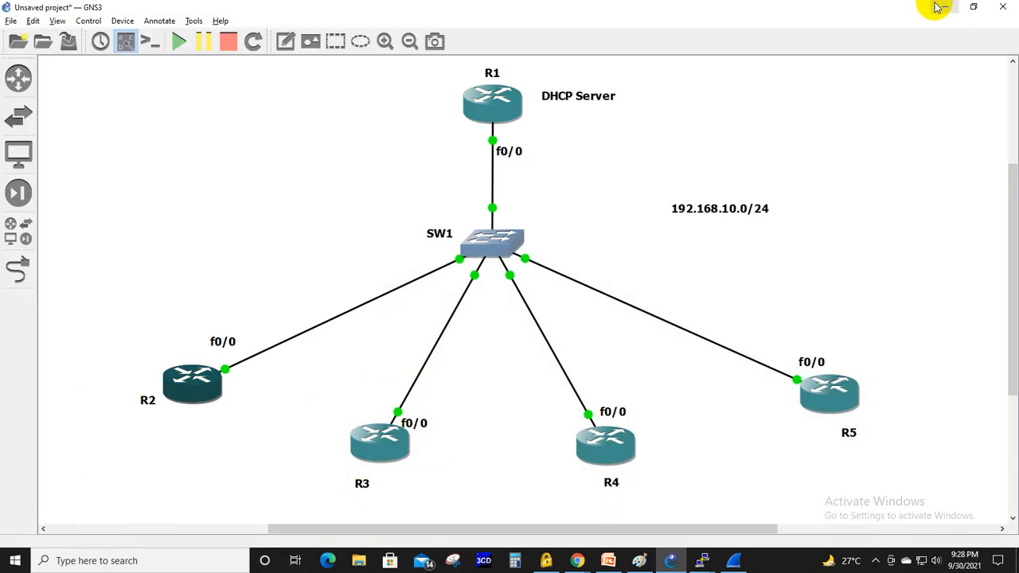
- Switch to the DHCP presentation in PowerPoint and page forward from the configuration slide to the verification slide
left_click(608, 561)
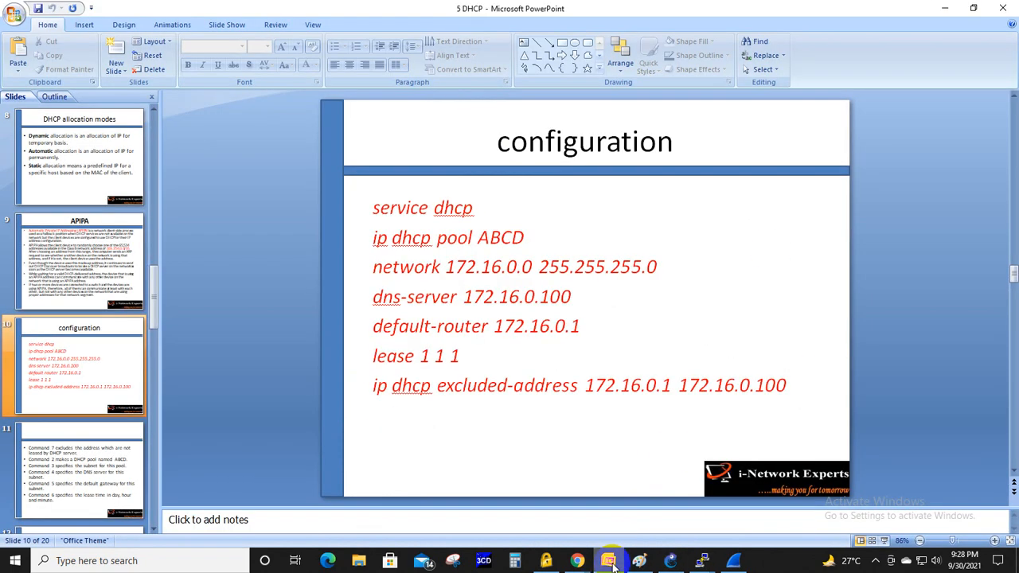
key("Page_Down")
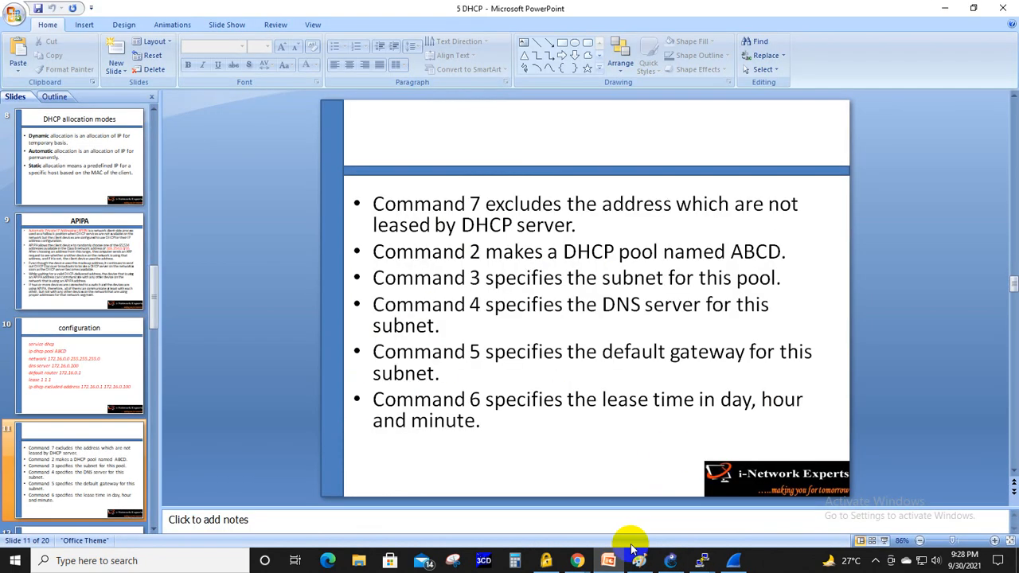
key("Page_Down")
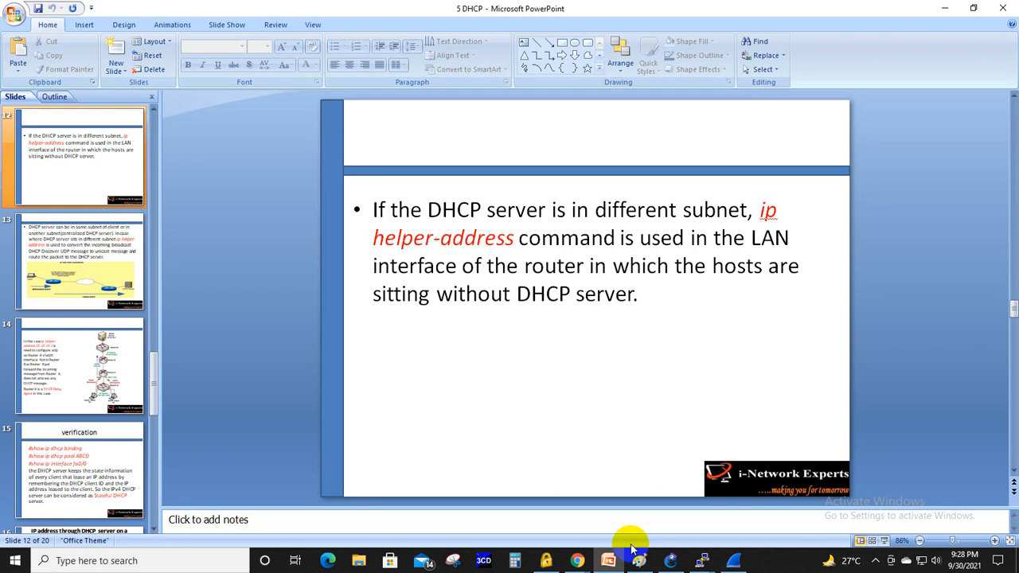
key("Page_Down")
key("Page_Down")
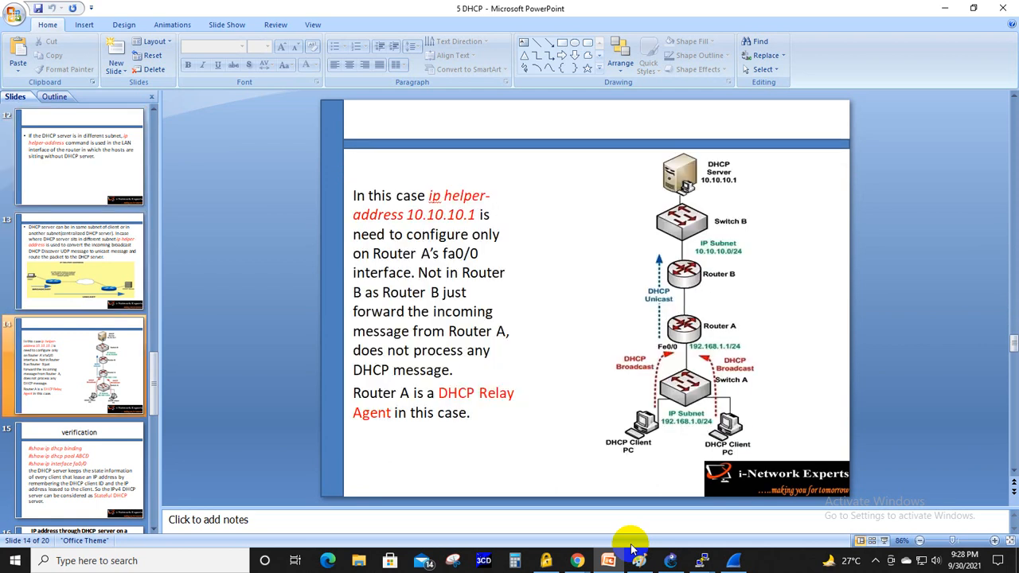
key("Page_Down")
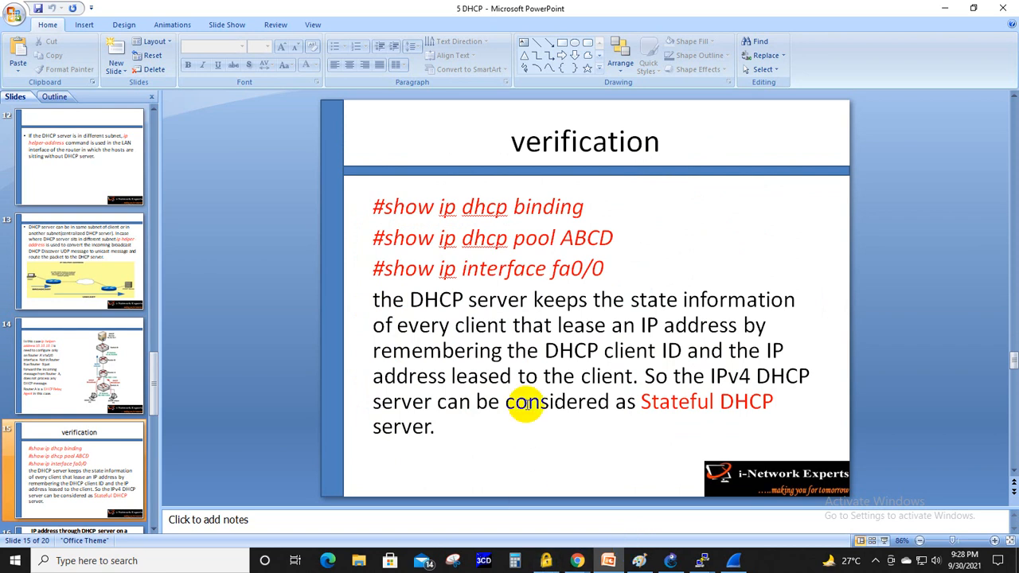
- Switch to R1's console and leave global configuration mode for the privileged EXEC prompt
mouse_move(705, 563)
left_click(662, 531)
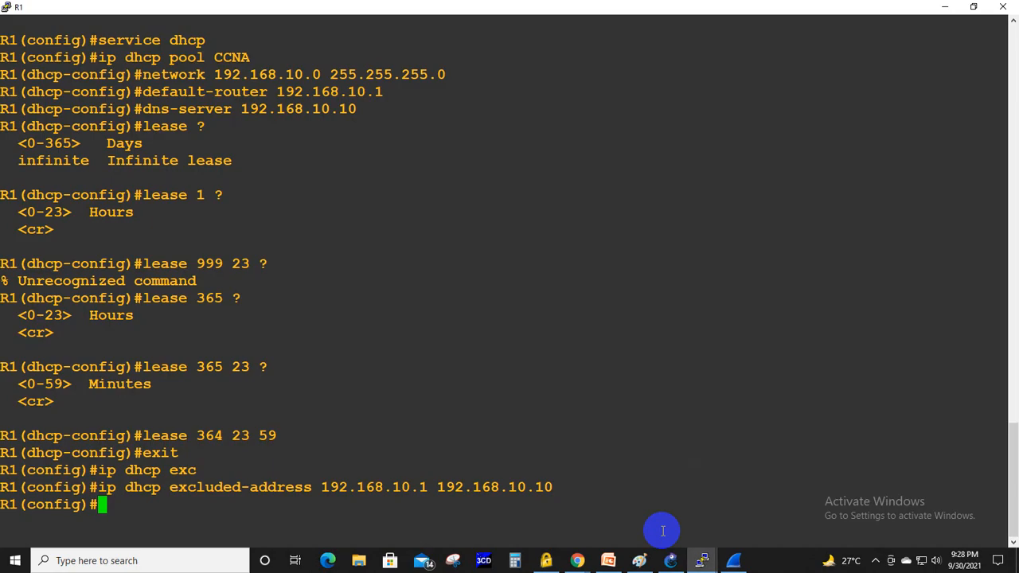
key("ctrl+z")
key("Return")
key("Return")
key("Return")
key("Return")
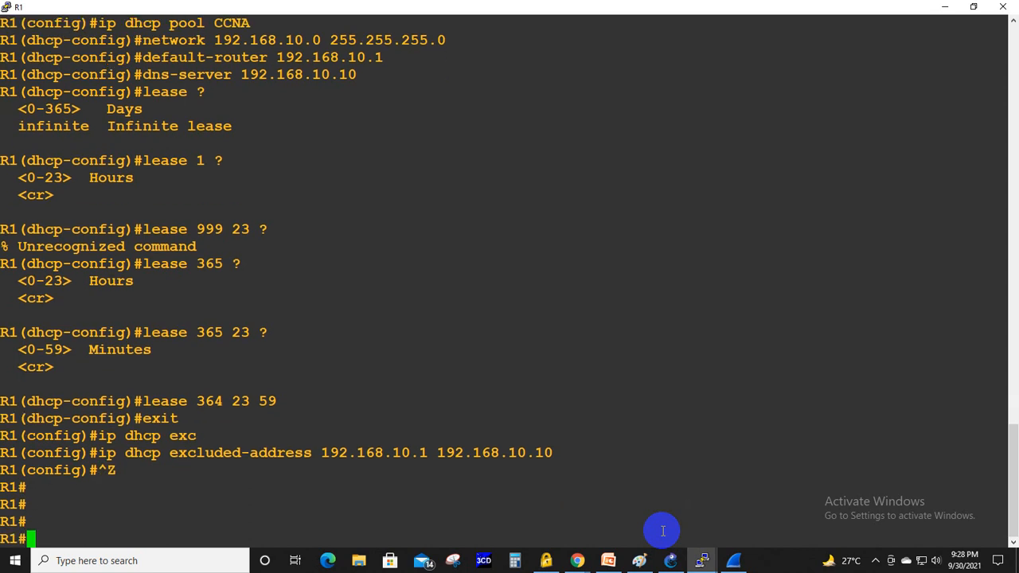
- Run show ip dhcp binding on R1 to list the leased addresses
type("show ip dh")
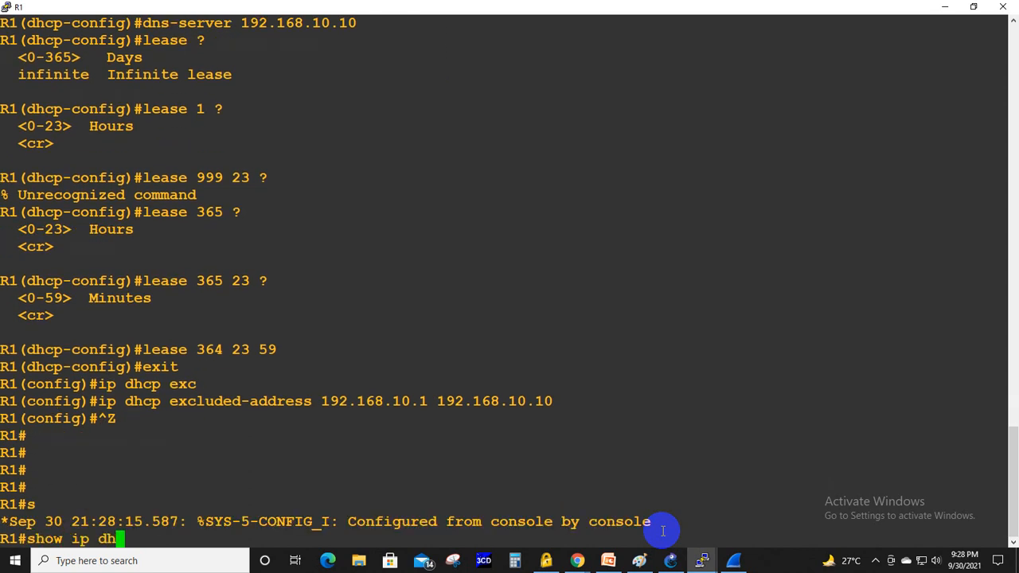
key("Tab")
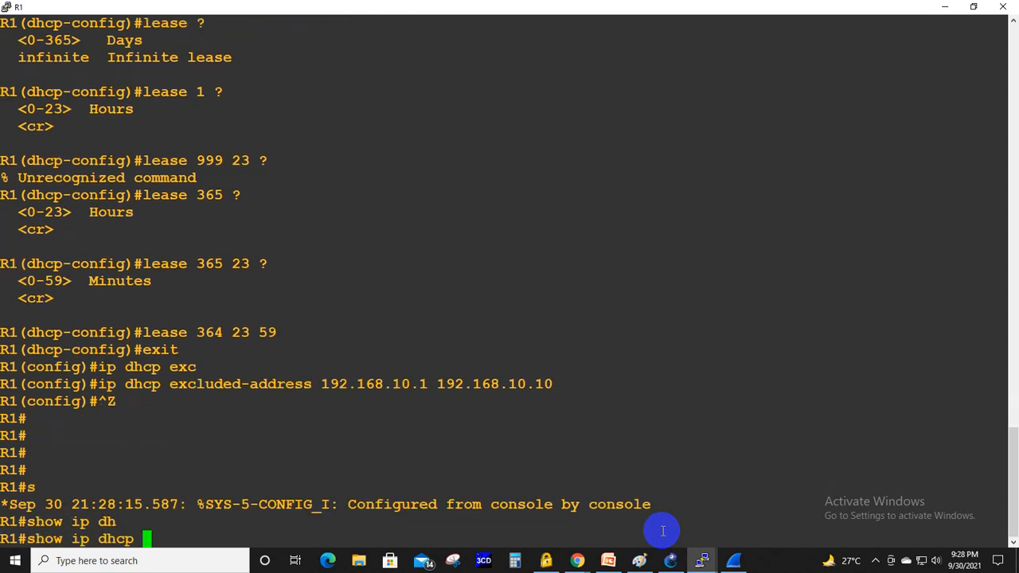
type("bin")
key("Tab")
key("Return")
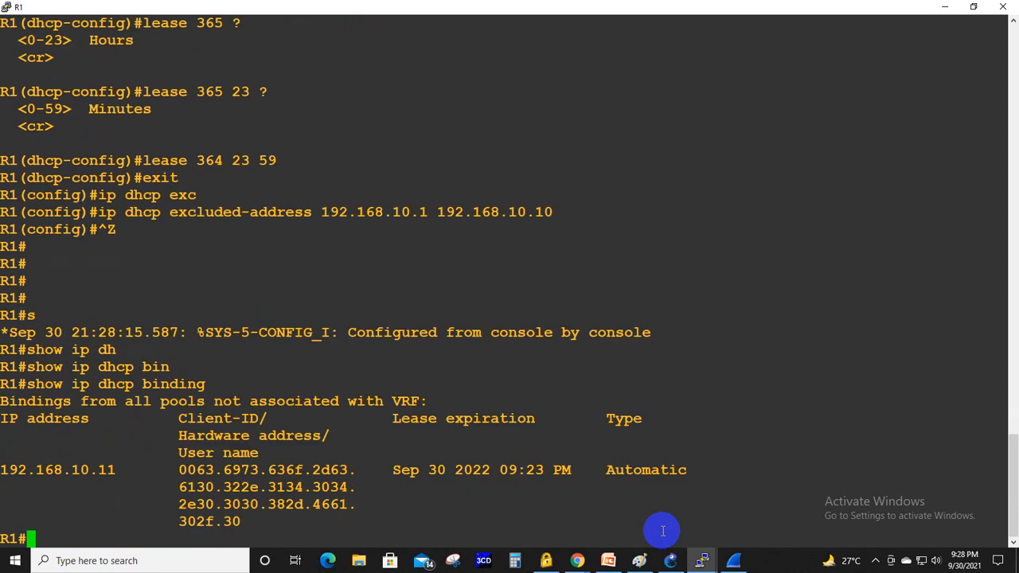
- Highlight the leased IP address and the Client-ID, Hardware address and User name headings in the binding table
left_click_drag(4, 466, 116, 469)
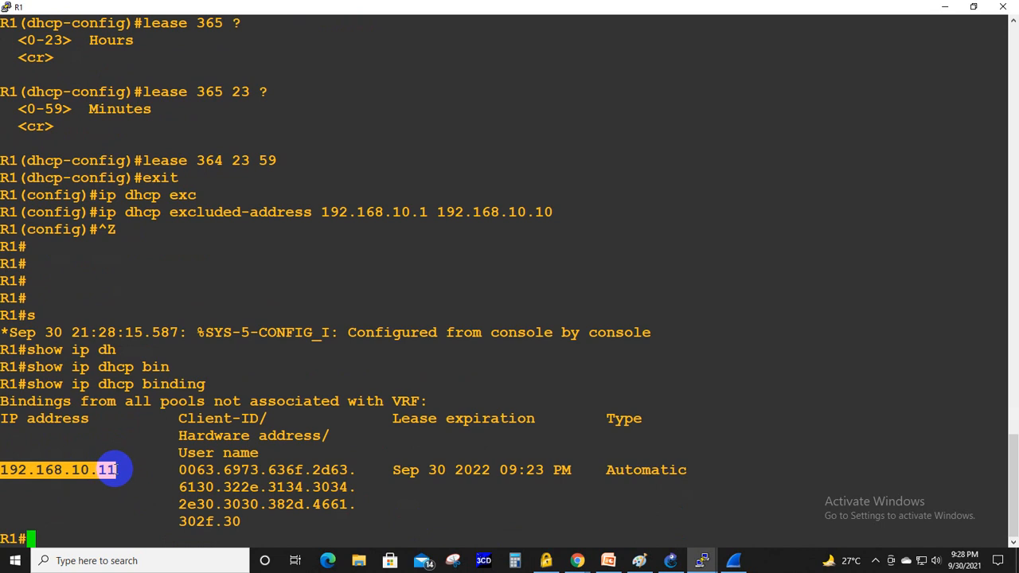
left_click_drag(177, 419, 265, 418)
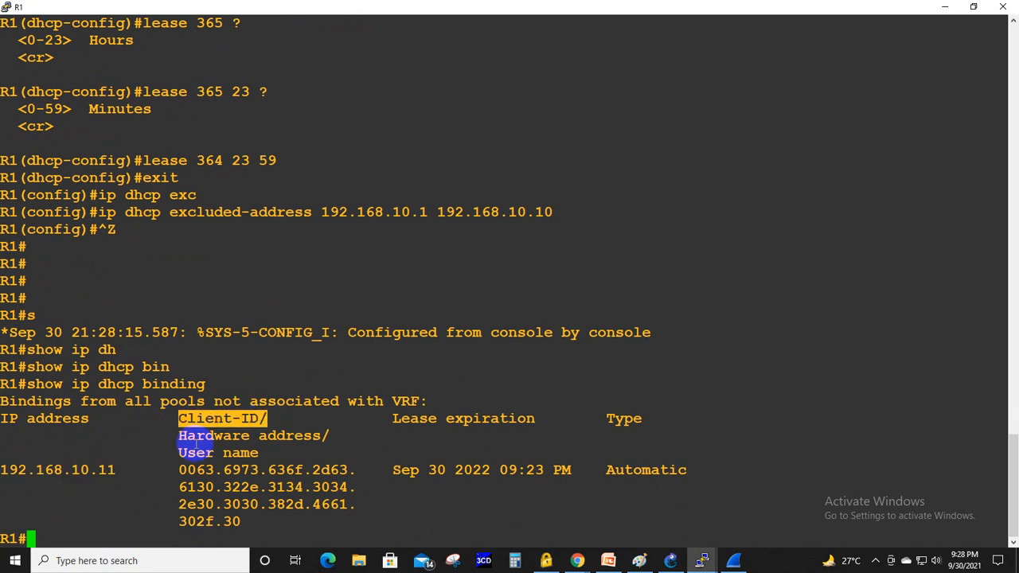
left_click_drag(172, 437, 329, 445)
left_click_drag(200, 453, 268, 453)
left_click(588, 439)
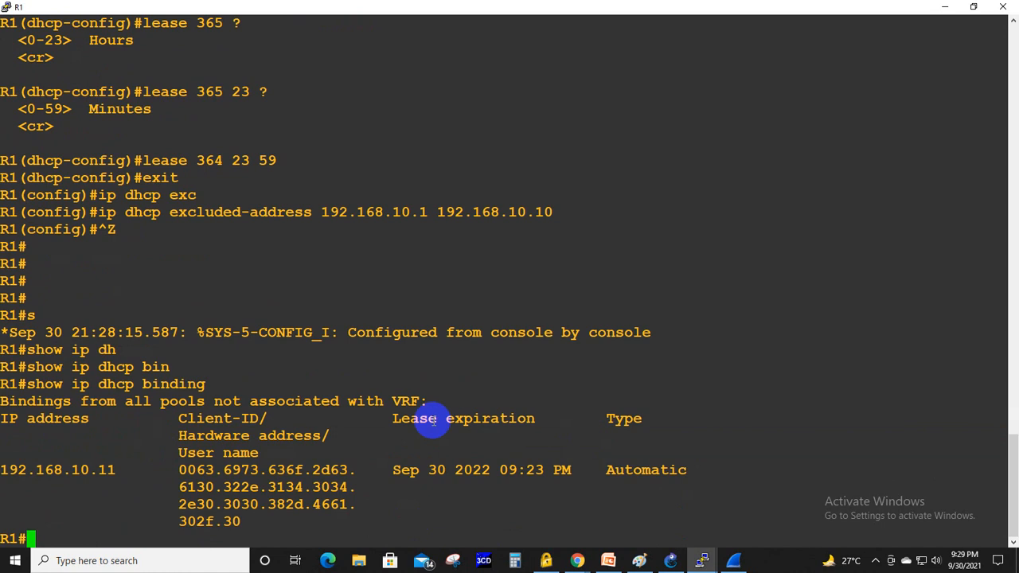
- Highlight the Lease expiration heading, the Type heading and the client's binding type in the table
left_click_drag(393, 418, 535, 419)
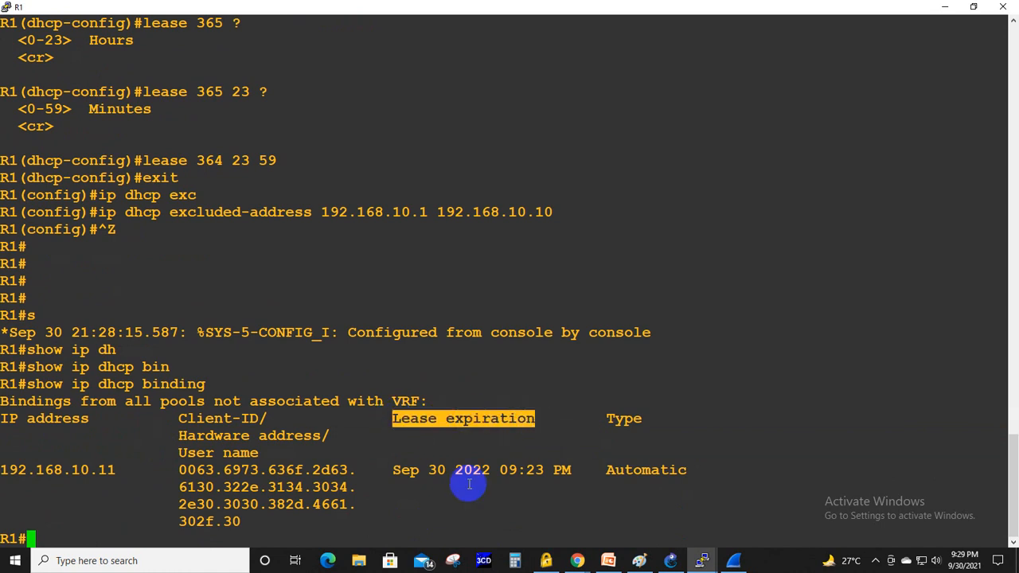
left_click(438, 485)
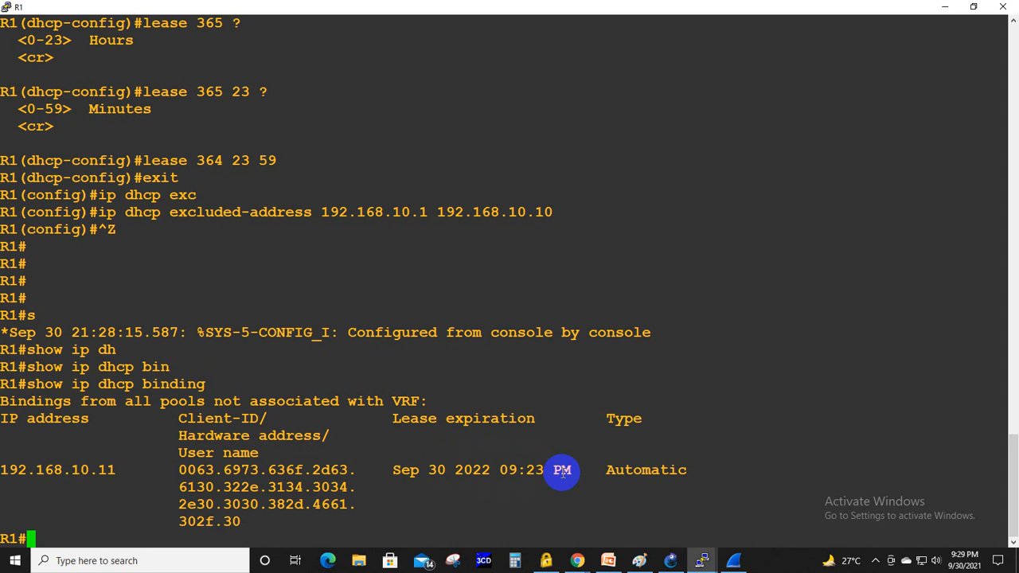
left_click_drag(602, 419, 651, 418)
left_click_drag(609, 474, 683, 473)
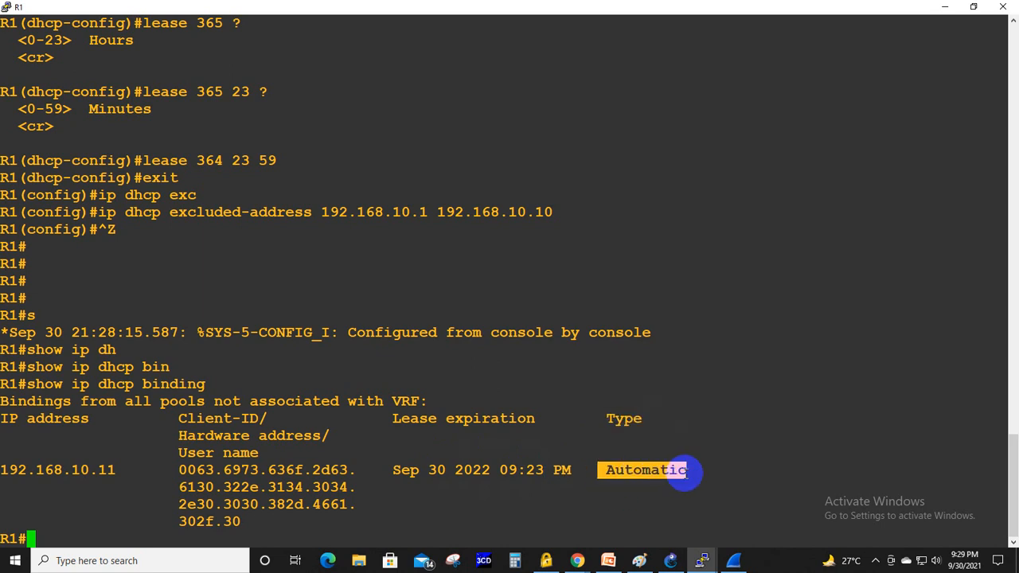
- Check the verification slide in PowerPoint and run show ip dhcp pool CCNA in R1's console
key("alt+Tab")
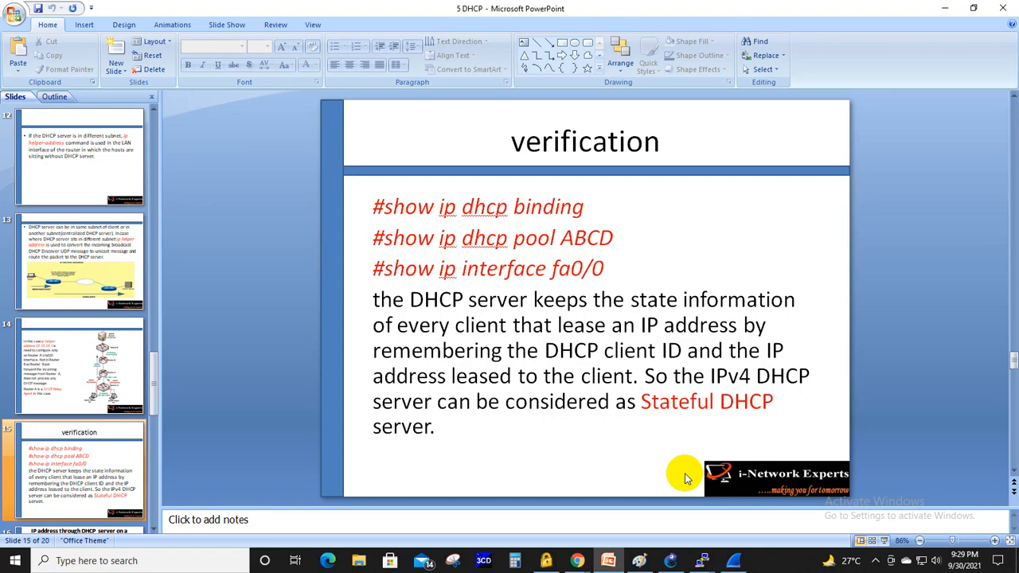
key("alt+Tab")
type("s")
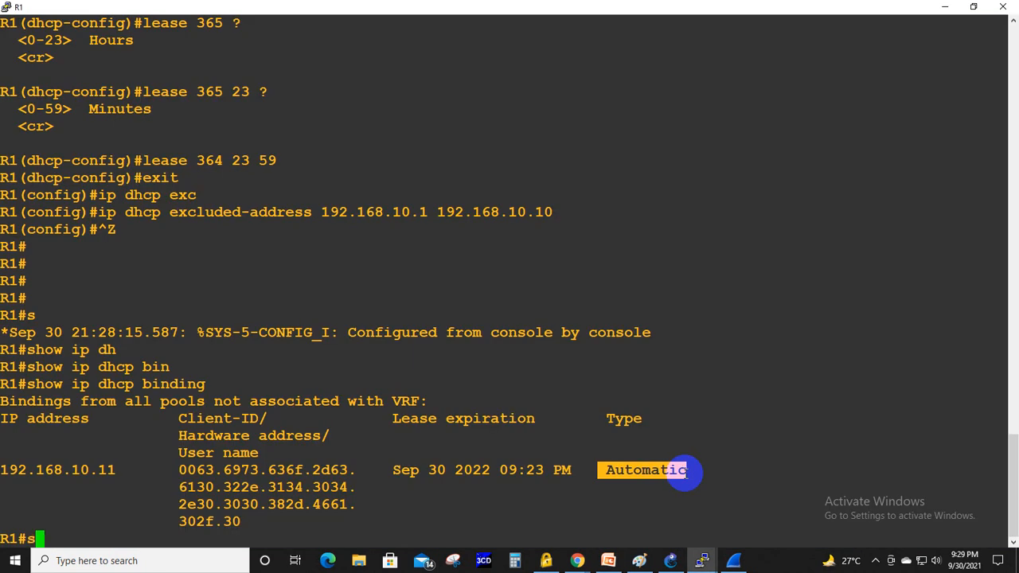
type("how ip dhc")
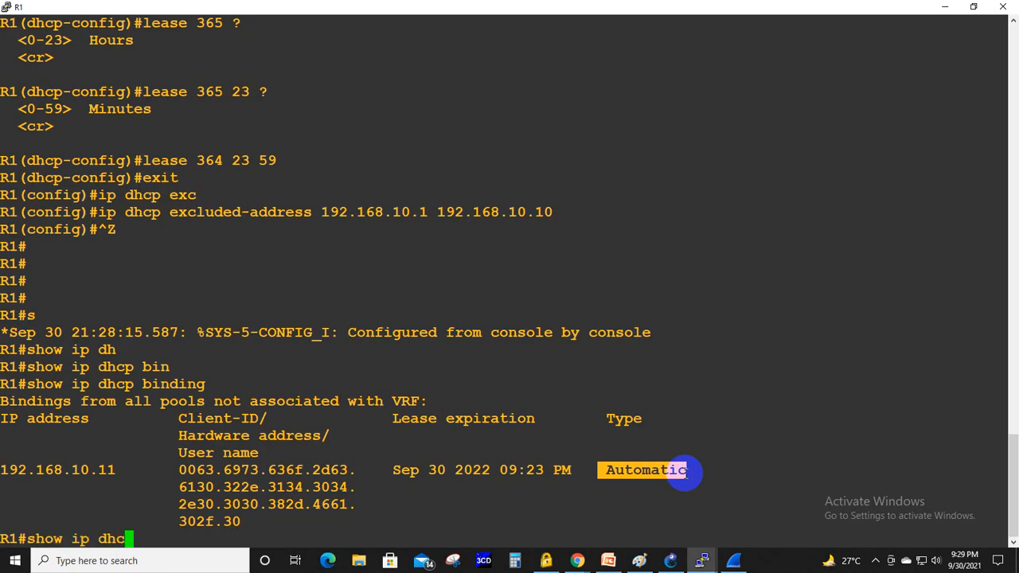
key("Tab")
type("poo")
key("Tab")
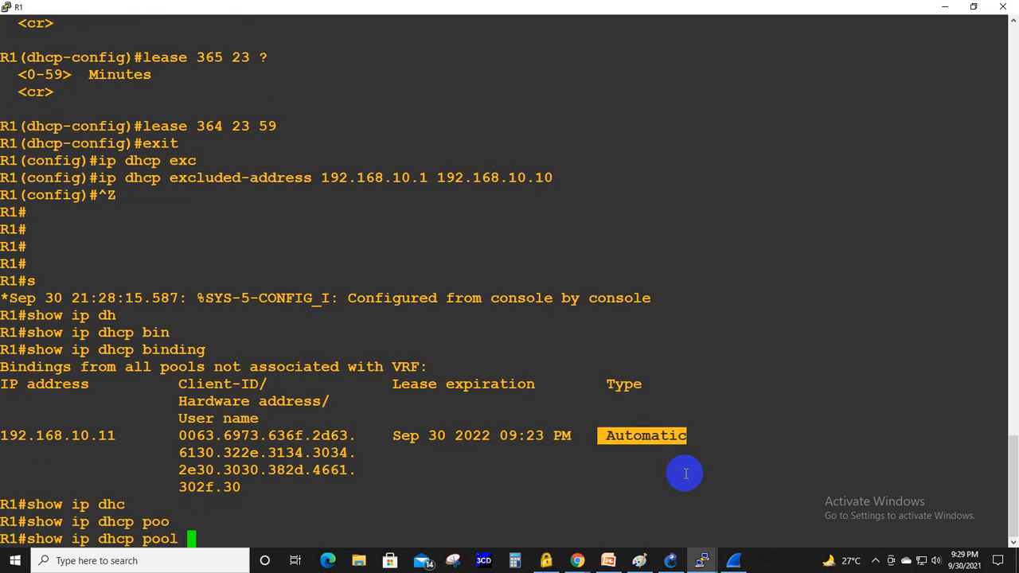
type("CCNA")
key("Return")
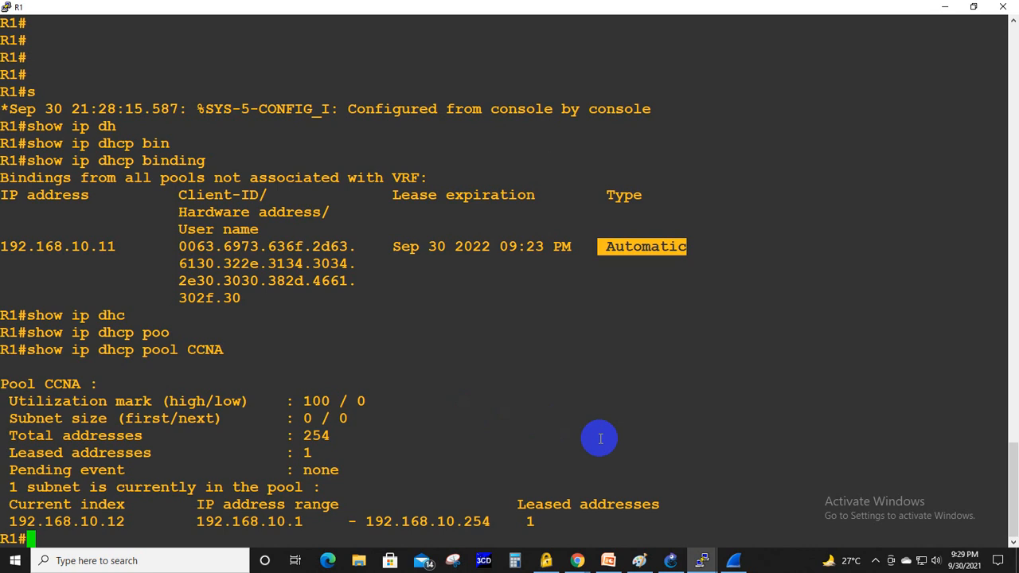
- Switch back to PowerPoint to consult the verification slide's list of show commands
key("alt+Tab")
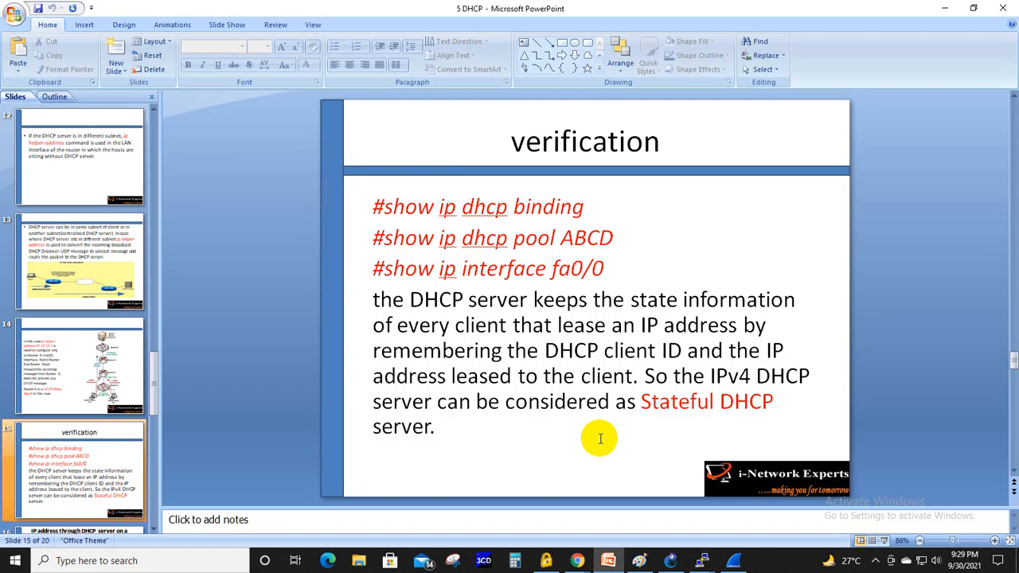
key("alt")
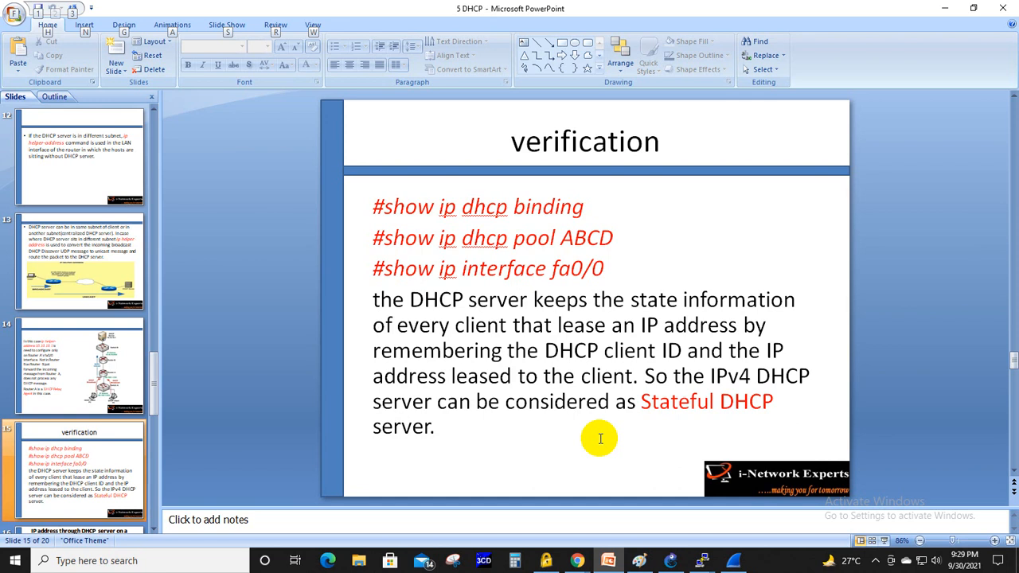
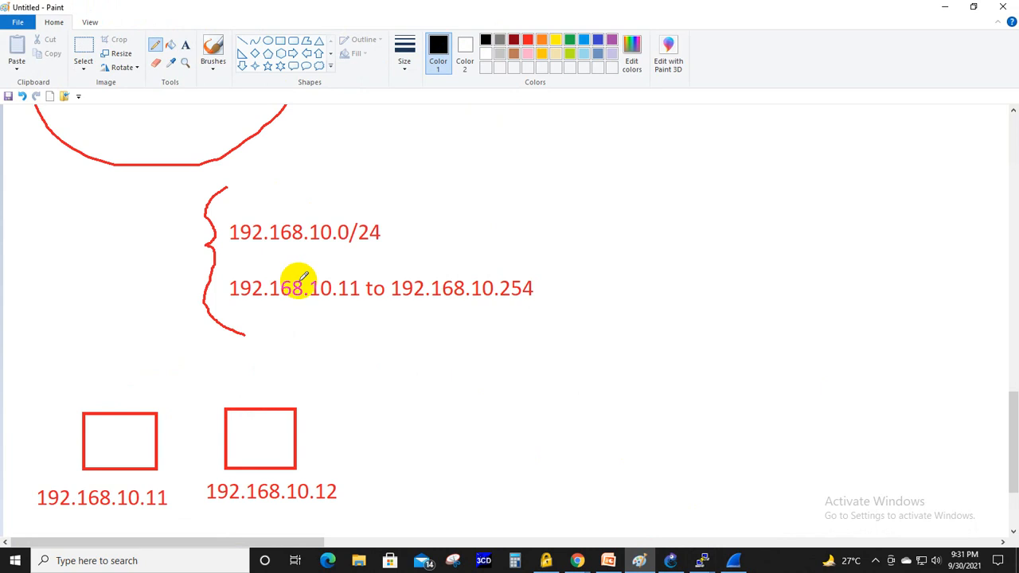
- Circle the range 192.168.10.11 to 192.168.10.254 in Paint and switch to GNS3
mouse_move(312, 261)
left_mouse_down()
mouse_move(225, 282)
mouse_move(327, 315)
mouse_move(586, 310)
mouse_move(510, 263)
mouse_move(311, 262)
left_mouse_up()
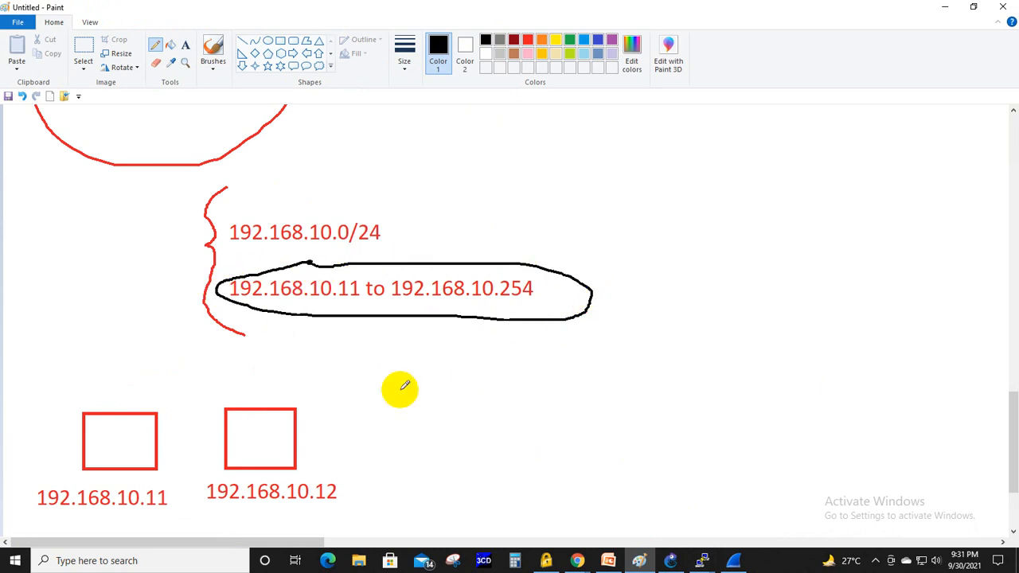
left_click(677, 561)
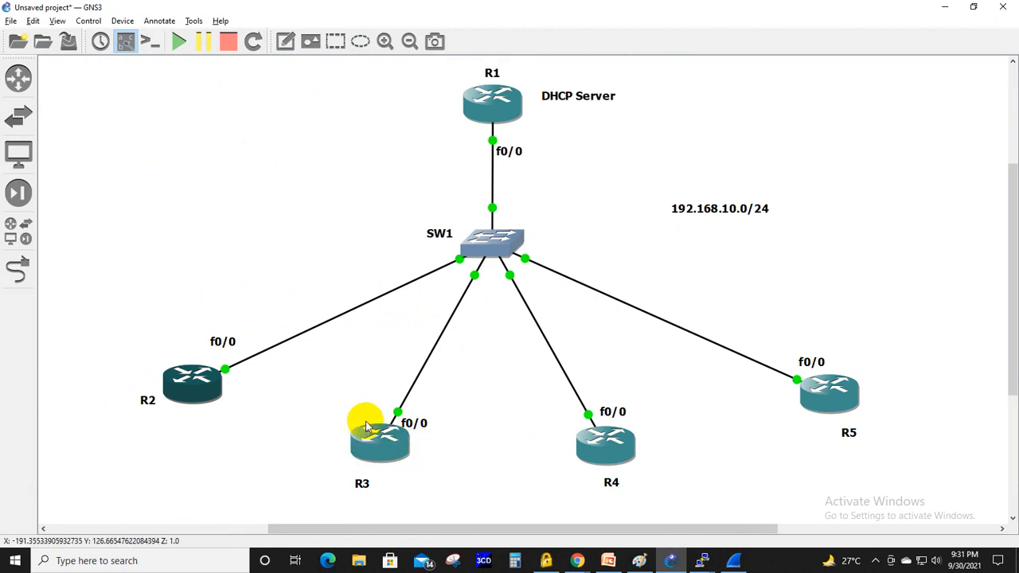
- Open R3's console in a maximized window and enter global configuration mode
right_click(385, 443)
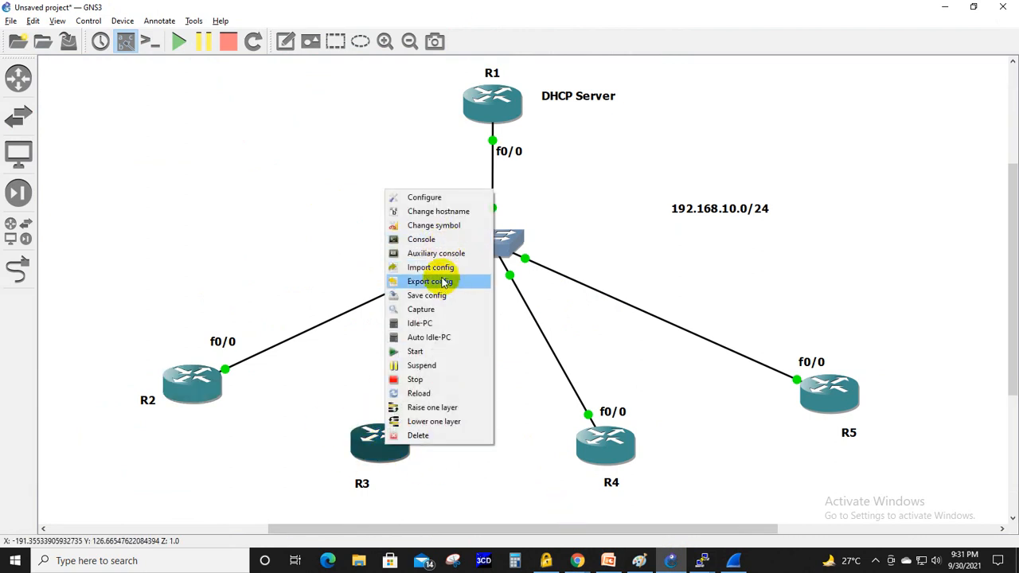
left_click(540, 467)
right_click(386, 448)
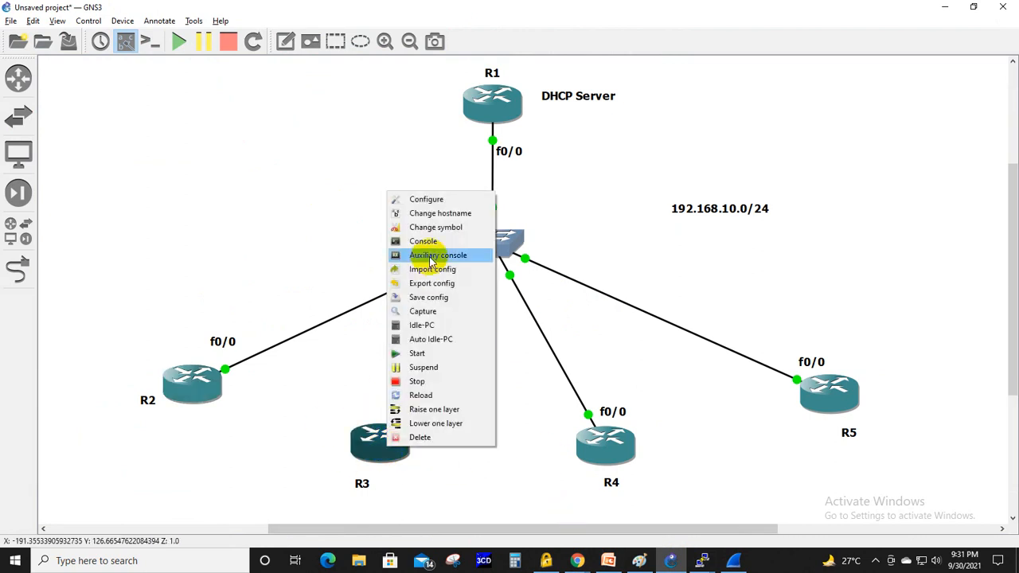
left_click(439, 242)
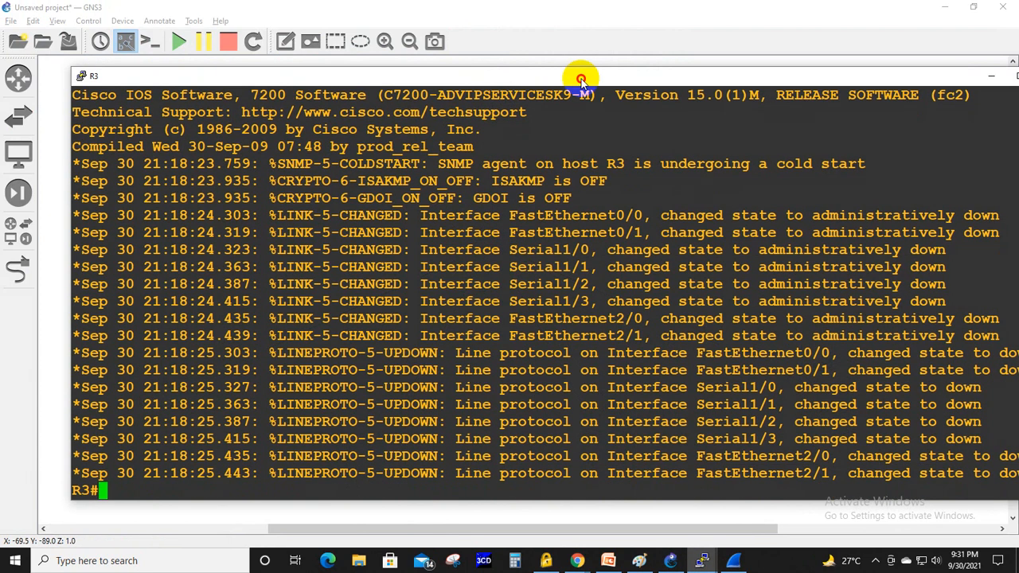
double_click(580, 70)
key("Return")
key("Return")
key("Return")
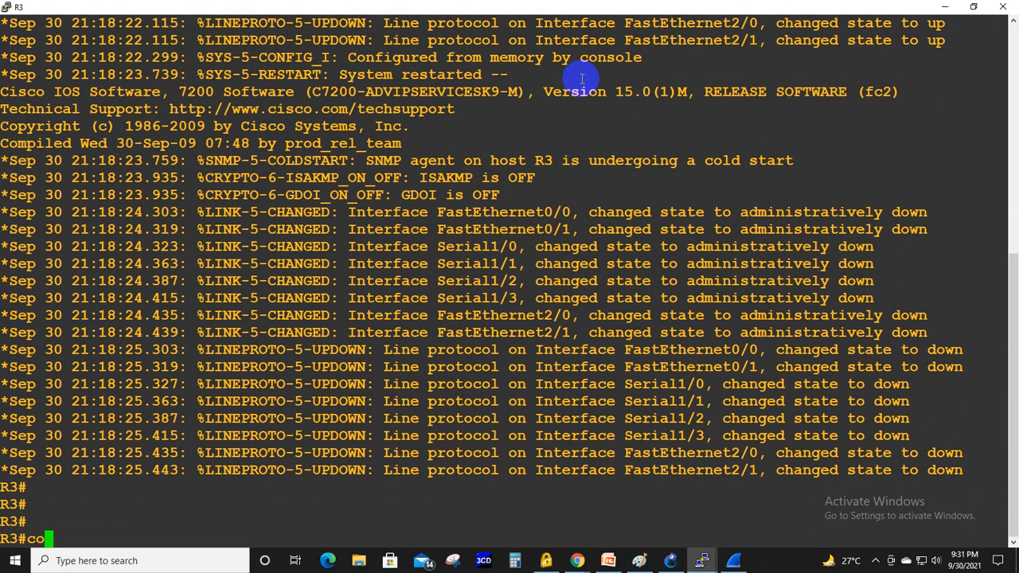
type("conf ter")
key("Tab")
key("Return")
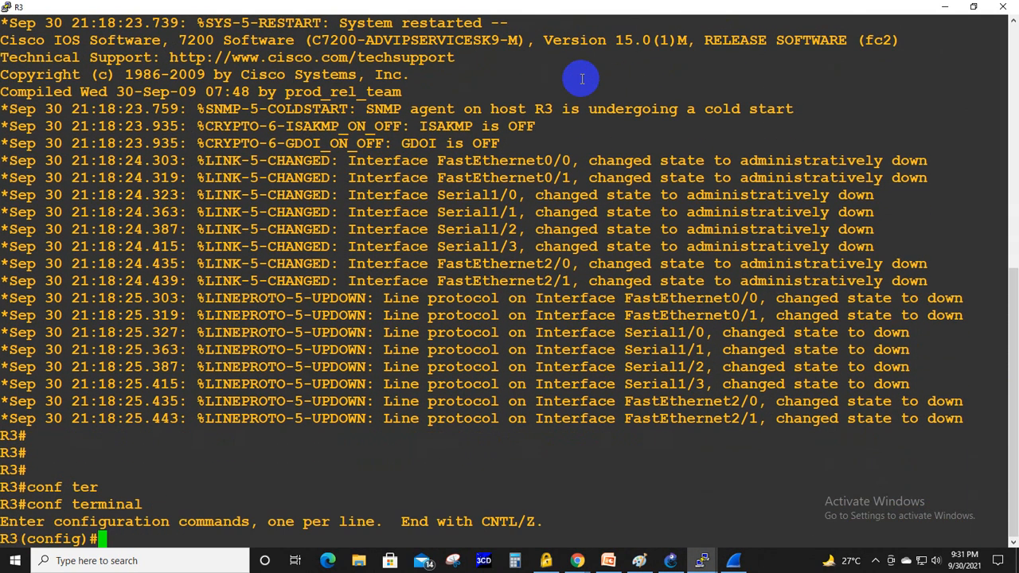
- Enter R3's interface fa0/0 and enable it with no shut
type("int")
key("Tab")
type("fa0")
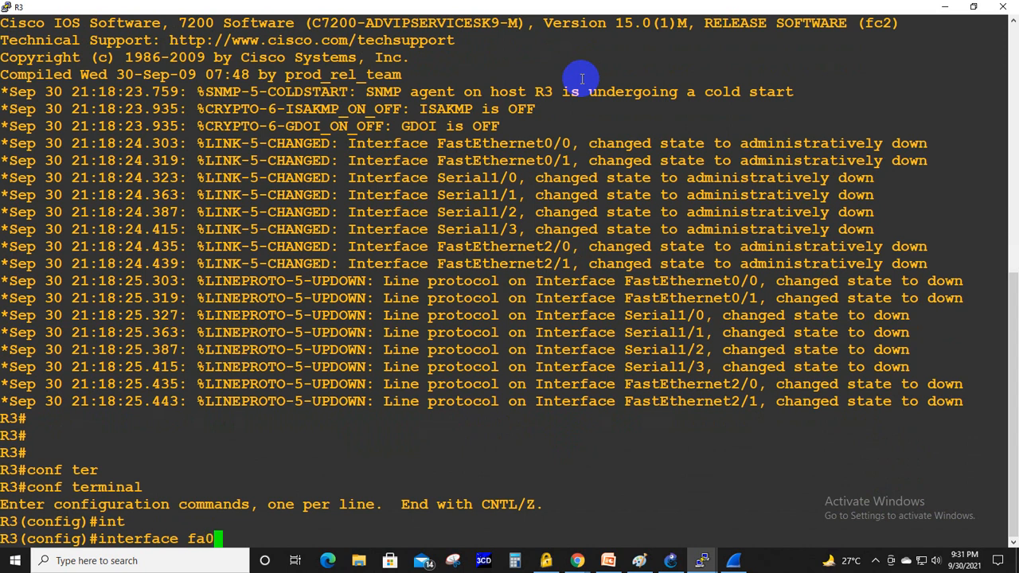
type("/0")
key("Return")
type("no s")
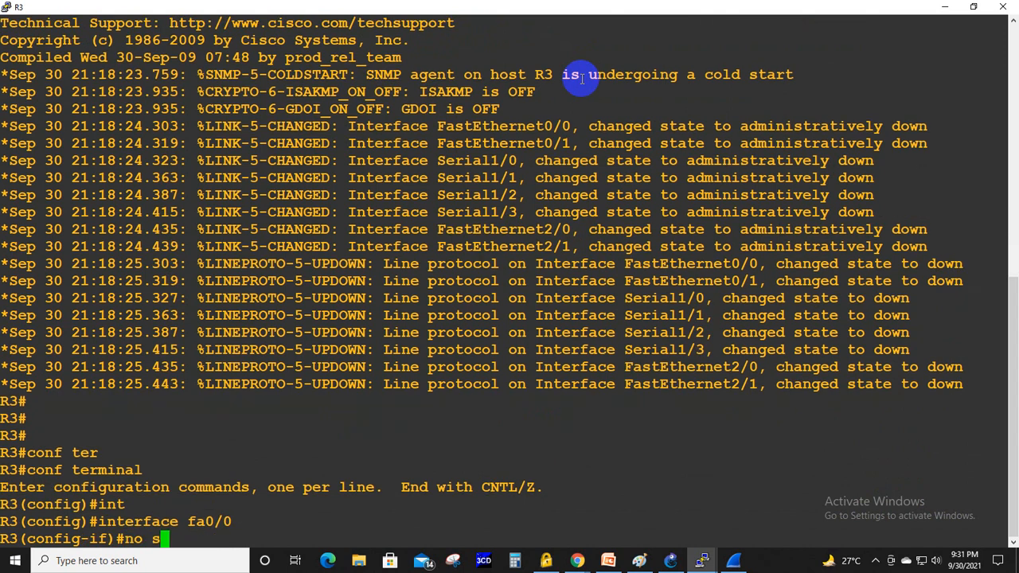
type("hut")
key("Return")
- Assign the static IP address 192.168.10.12 with mask 255.255.255.0 to R3's interface and return to privileged EXEC mode
type("ip ")
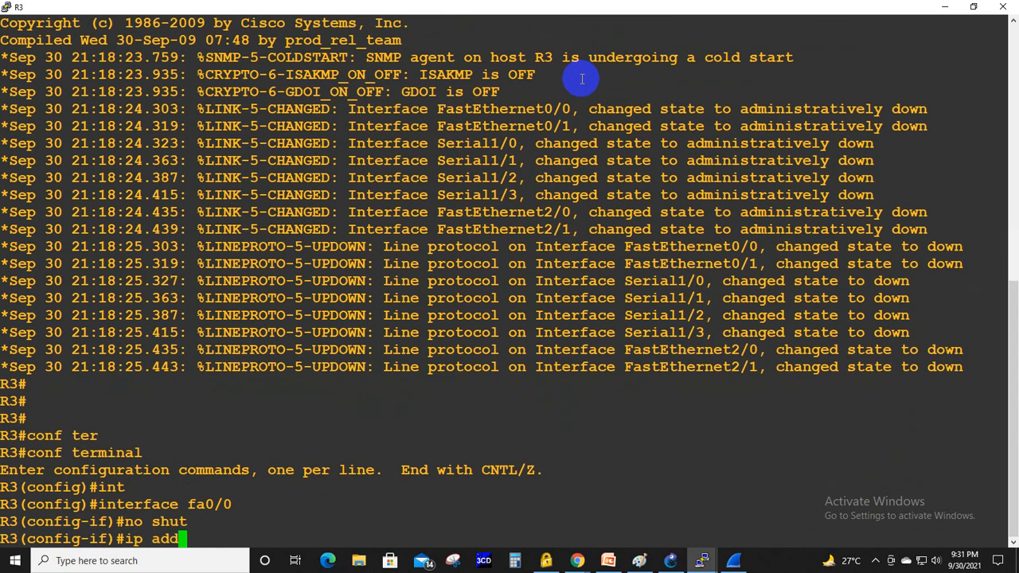
type("add")
key("Tab")
type("192.168")
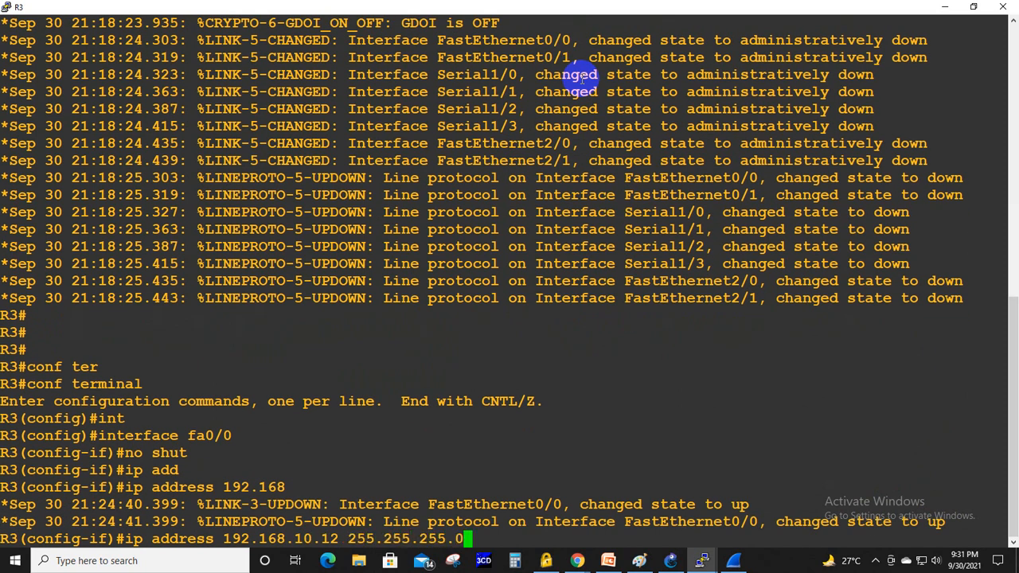
key("Return")
key("ctrl+z")
key("Return")
key("Return")
key("Return")
key("Return")
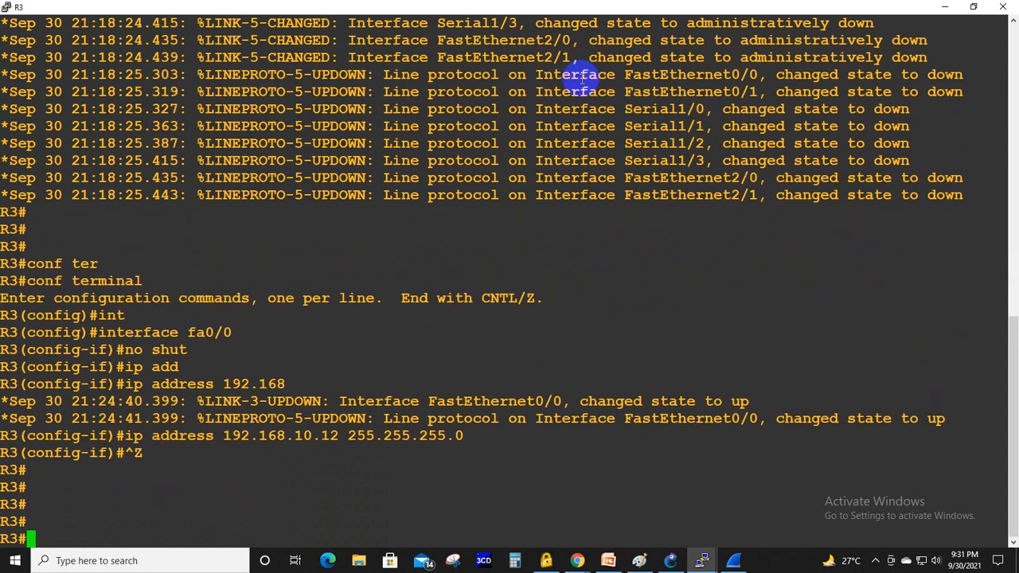
key("Return")
key("Return")
key("Return")
key("Return")
- Switch to Paint and add the text 192.168.10.12 beside the circled address range
key("alt+Tab")
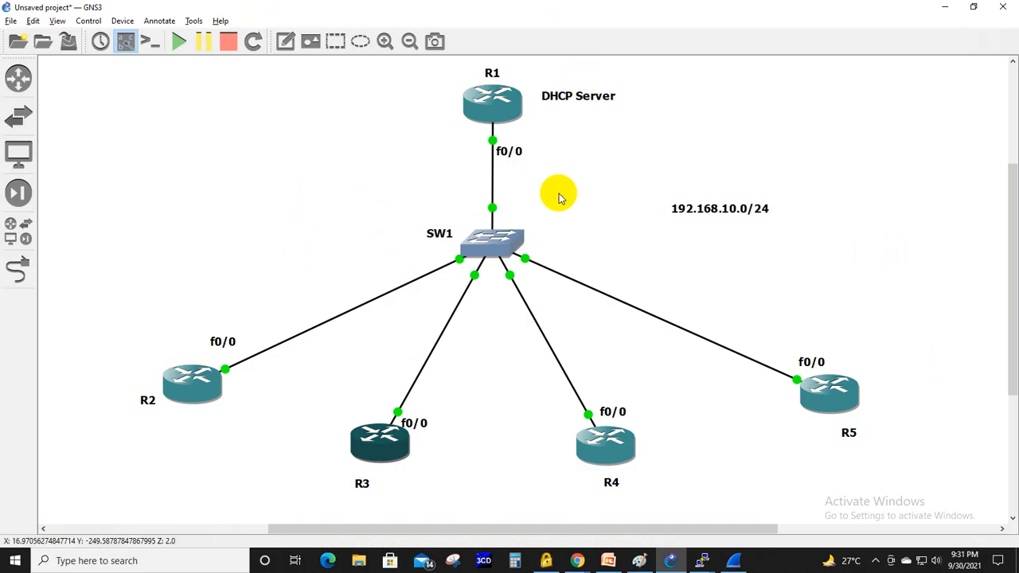
left_click(640, 559)
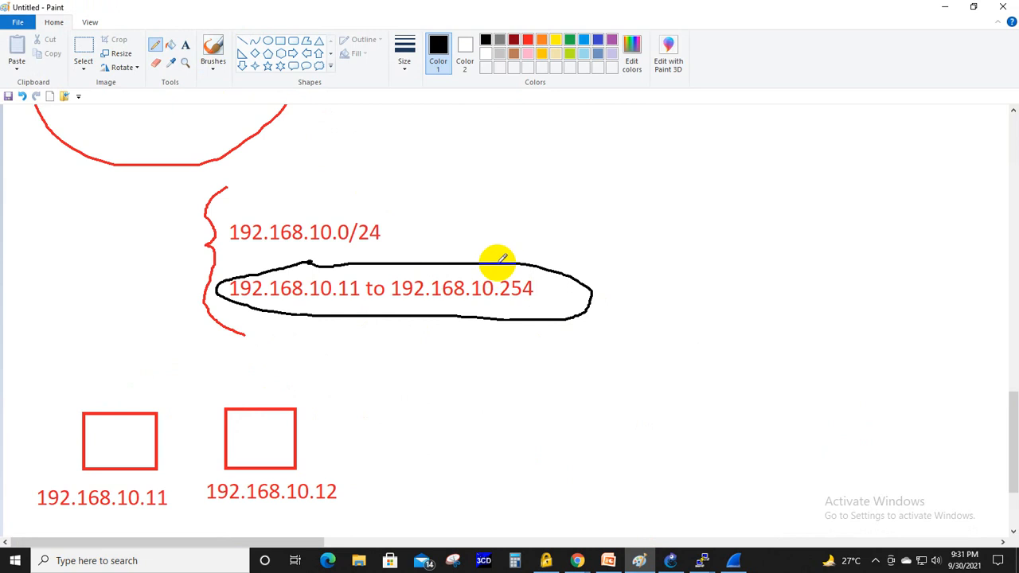
left_click(186, 48)
left_click(630, 283)
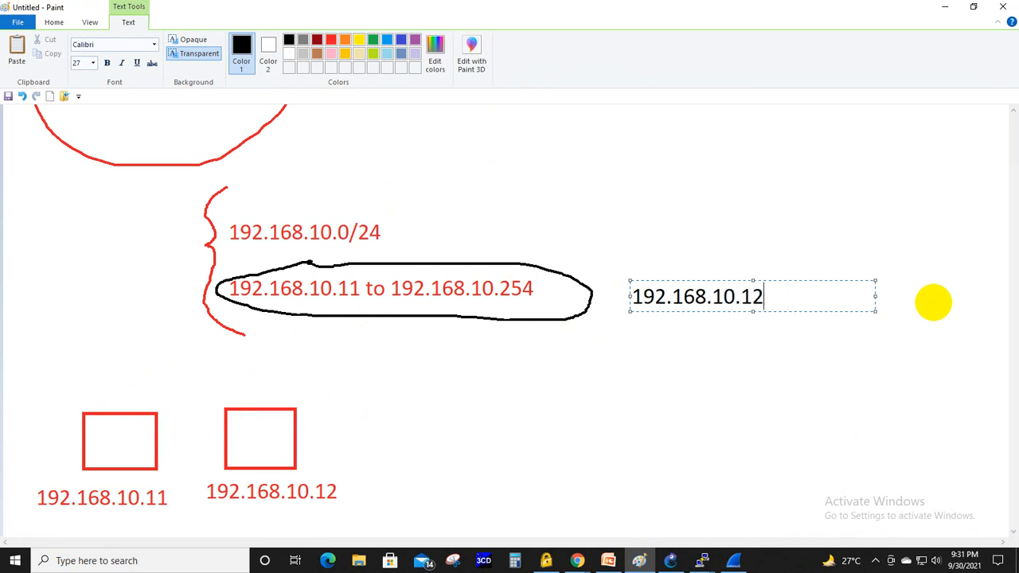
type("192.168.10.12")
left_click(842, 248)
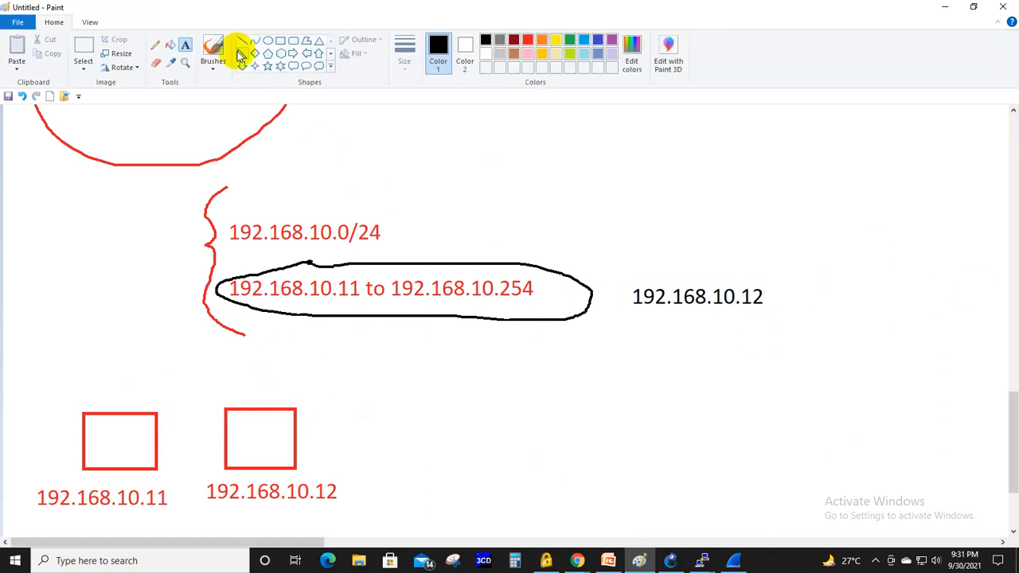
- Pencil circles around both 192.168.10.12 labels and draw an arrow from the circled range to the second box
left_click(156, 49)
mouse_move(662, 260)
left_mouse_down()
mouse_move(623, 271)
mouse_move(730, 344)
mouse_move(732, 250)
mouse_move(659, 260)
left_mouse_up()
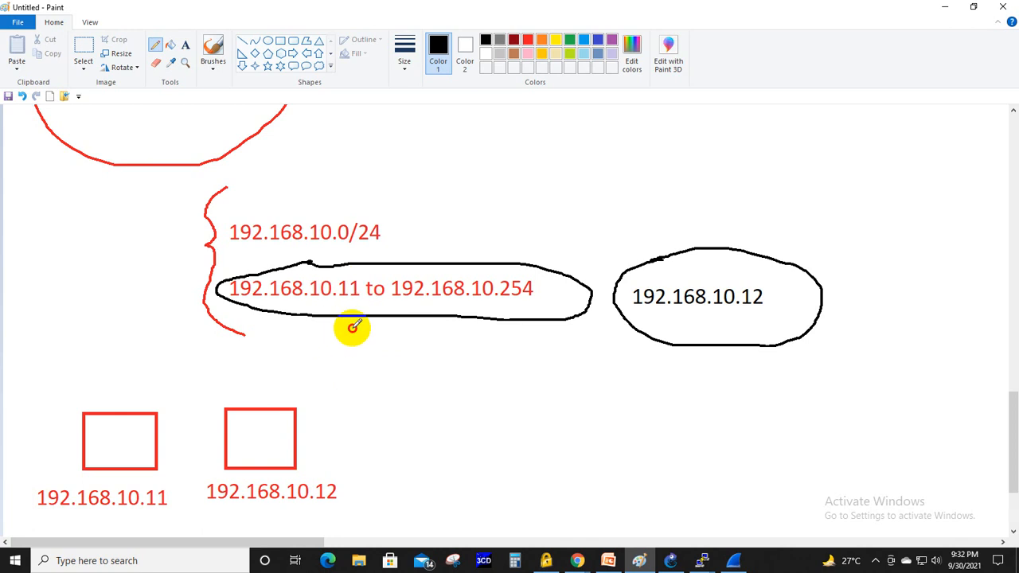
mouse_move(353, 328)
left_mouse_down()
mouse_move(286, 384)
mouse_move(305, 391)
left_mouse_up()
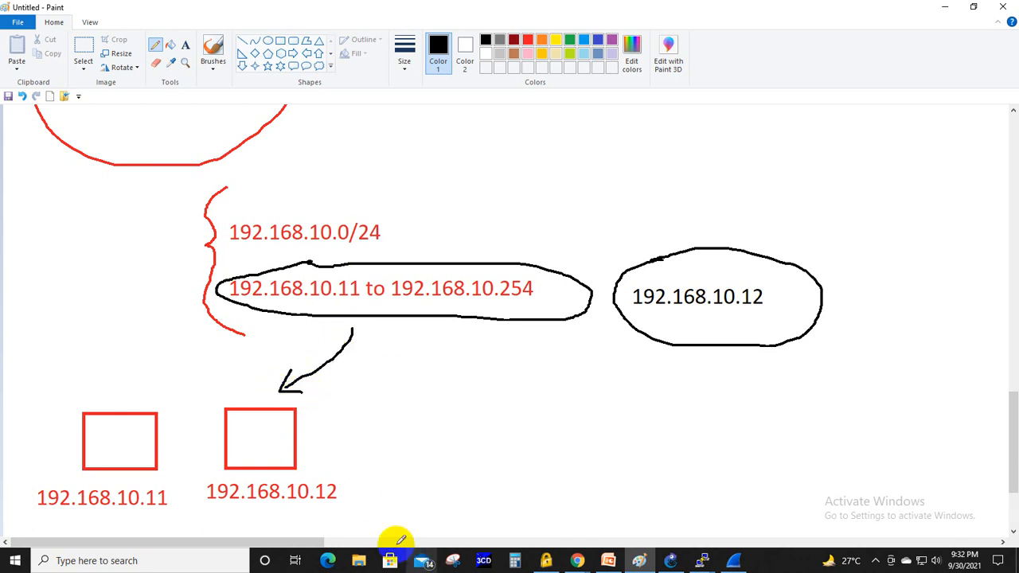
mouse_move(212, 492)
left_mouse_down()
mouse_move(329, 466)
mouse_move(243, 510)
mouse_move(307, 471)
left_mouse_up()
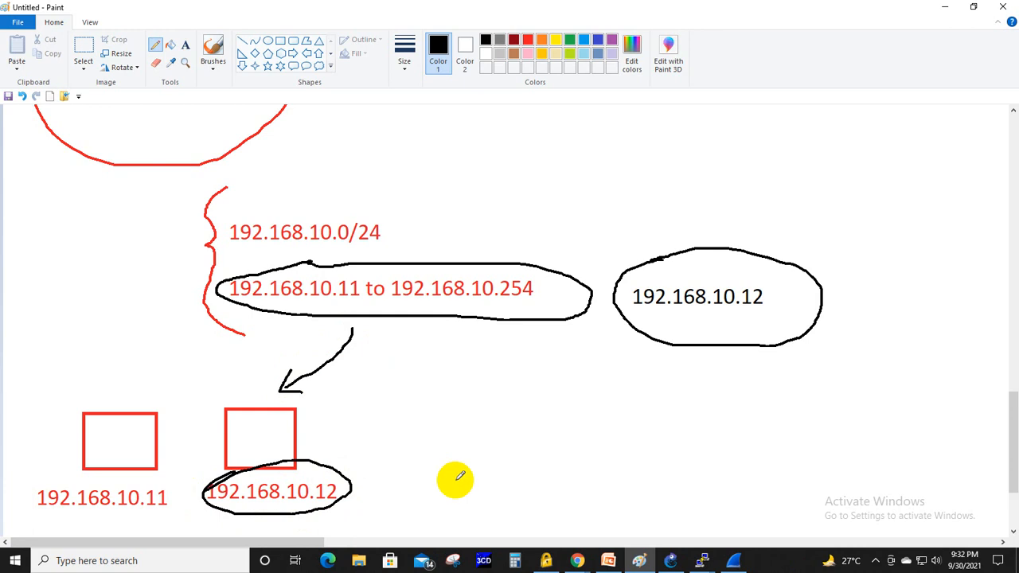
- Draw a small arrow under the black 192.168.10.12 and a double-headed arrow linking it to the same address below the second box
mouse_move(707, 328)
left_mouse_down()
mouse_move(735, 317)
mouse_move(719, 343)
mouse_move(730, 328)
mouse_move(748, 346)
left_mouse_up()
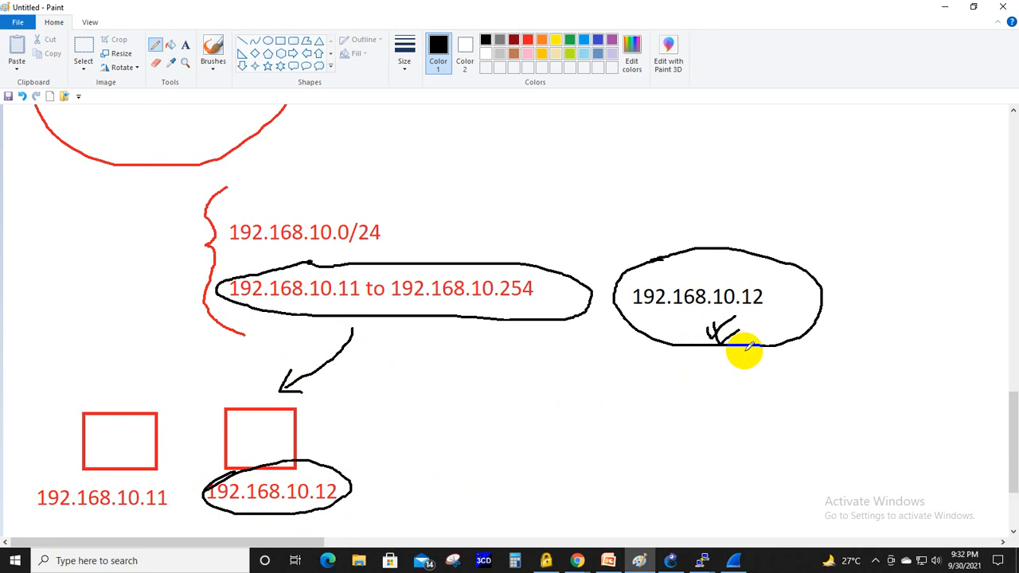
mouse_move(681, 321)
left_mouse_down()
mouse_move(650, 358)
mouse_move(424, 444)
mouse_move(318, 463)
left_mouse_up()
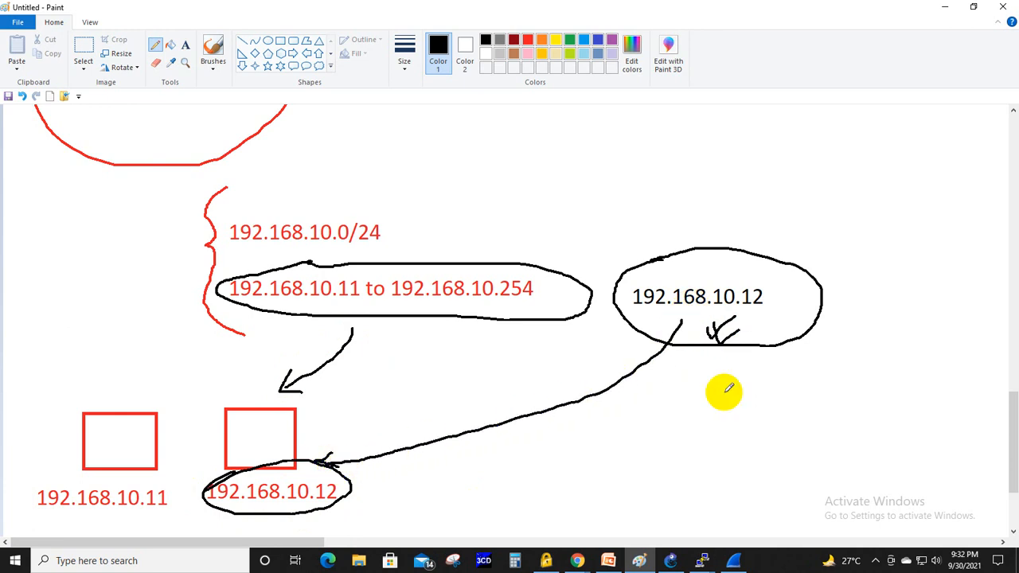
mouse_move(660, 323)
left_mouse_down()
mouse_move(700, 319)
mouse_move(685, 334)
left_mouse_up()
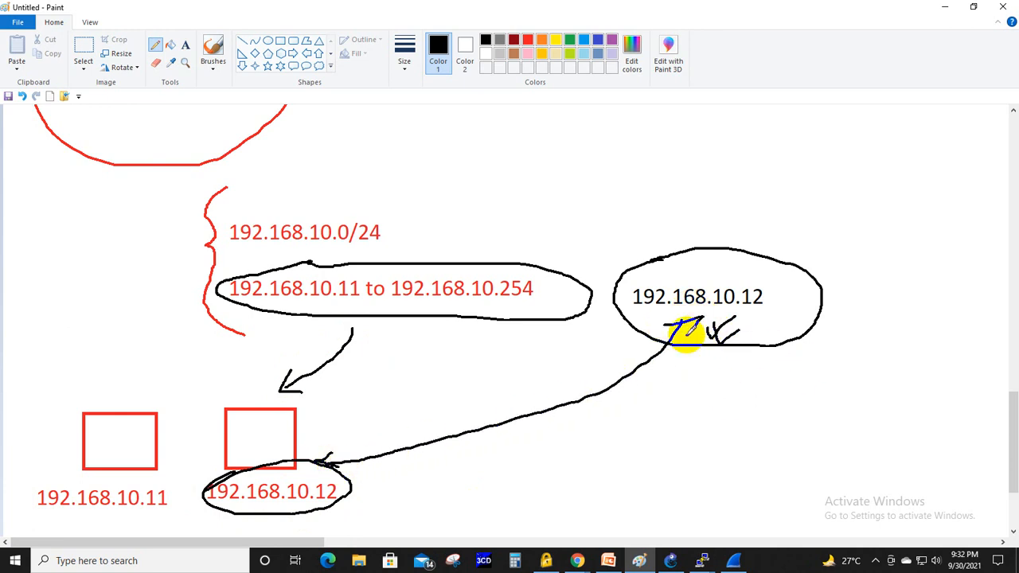
- Switch to PowerPoint to read the DHCP conflict slide, and return to Paint
key("alt+Tab")
key("alt+Tab")
key("alt+Tab")
key("alt+Tab")
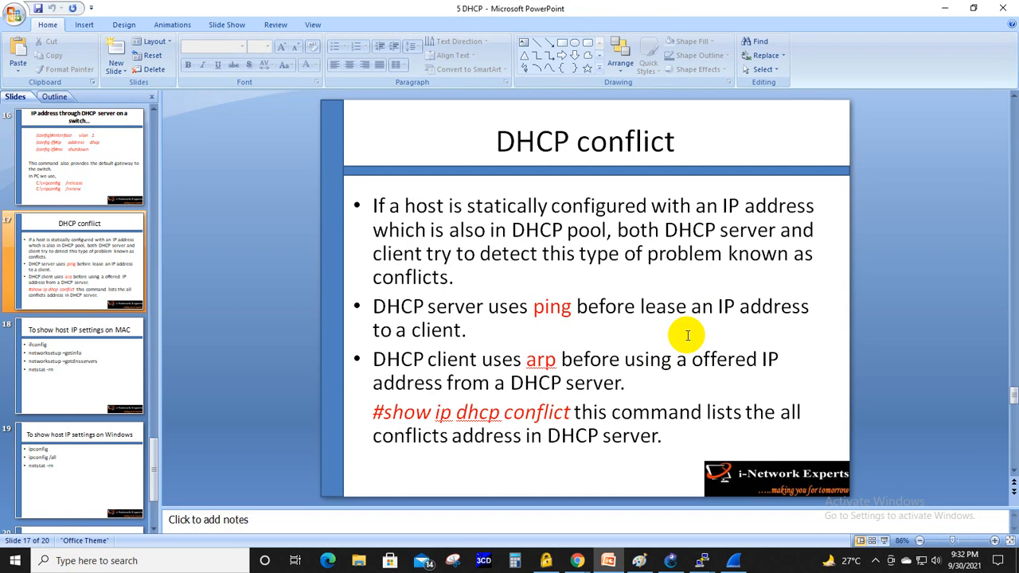
key("alt+Tab")
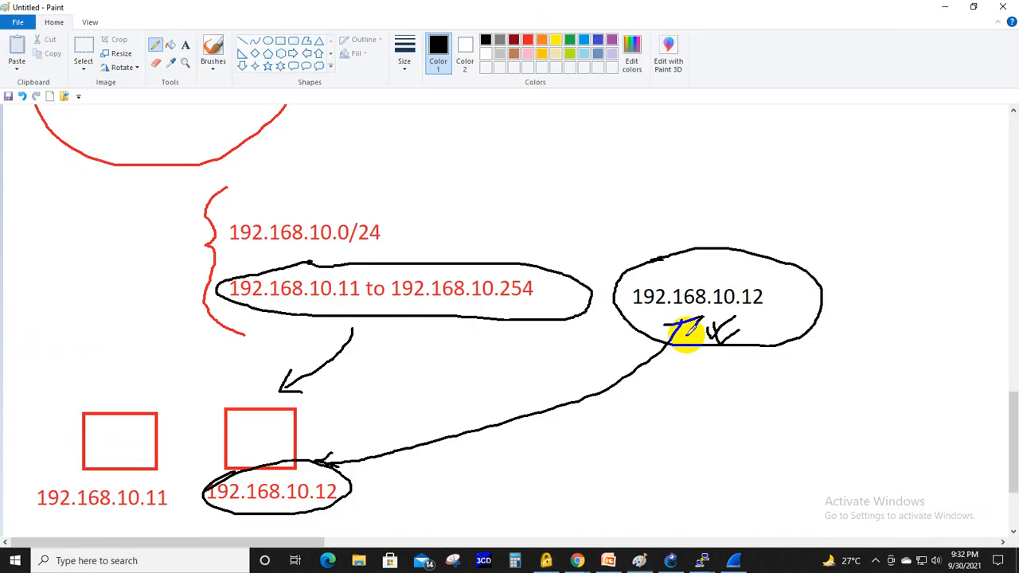
- Switch to the Wireshark window with the earlier DHCP capture and close it
left_click(671, 561)
left_click(733, 562)
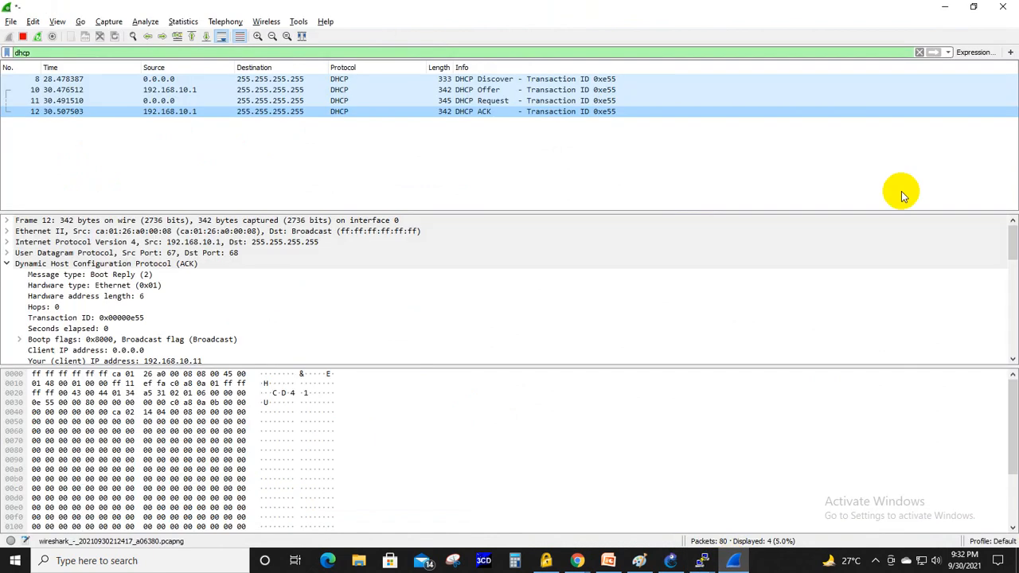
left_click(1006, 6)
left_click(559, 295)
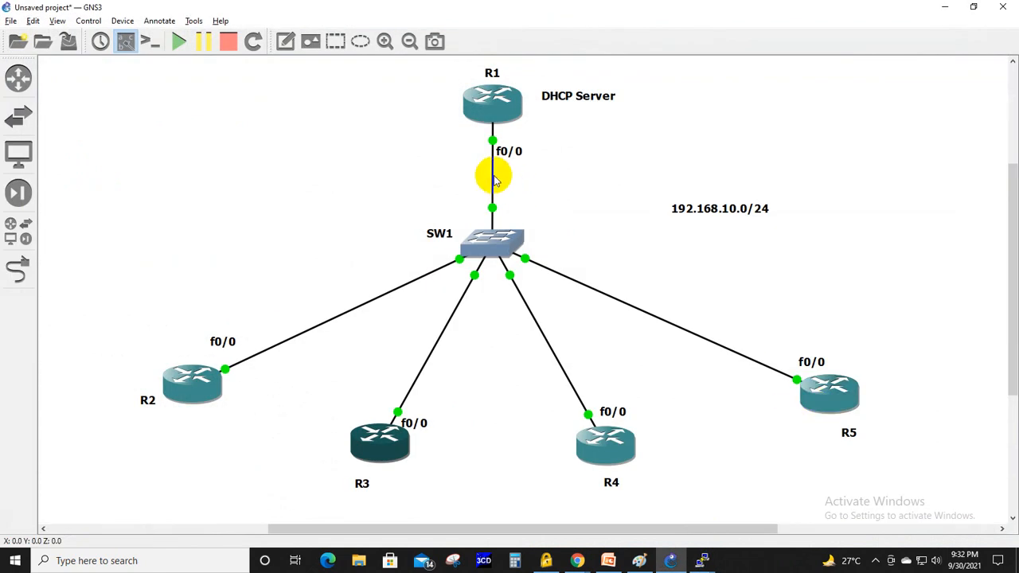
- Start a packet capture on the R1–SW1 link, using R1 port FastEthernet0/0
right_click(493, 180)
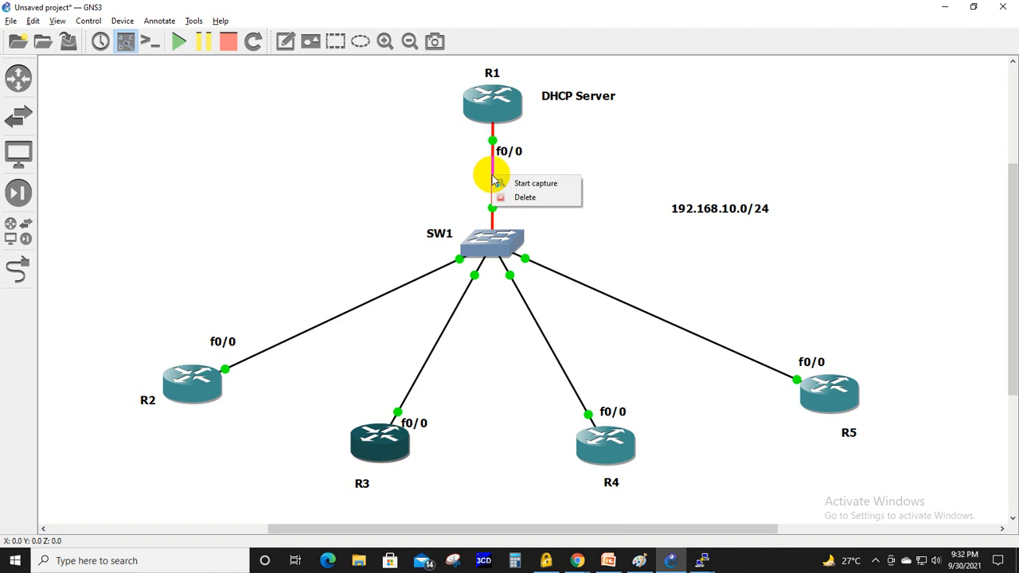
left_click(509, 183)
left_click(597, 279)
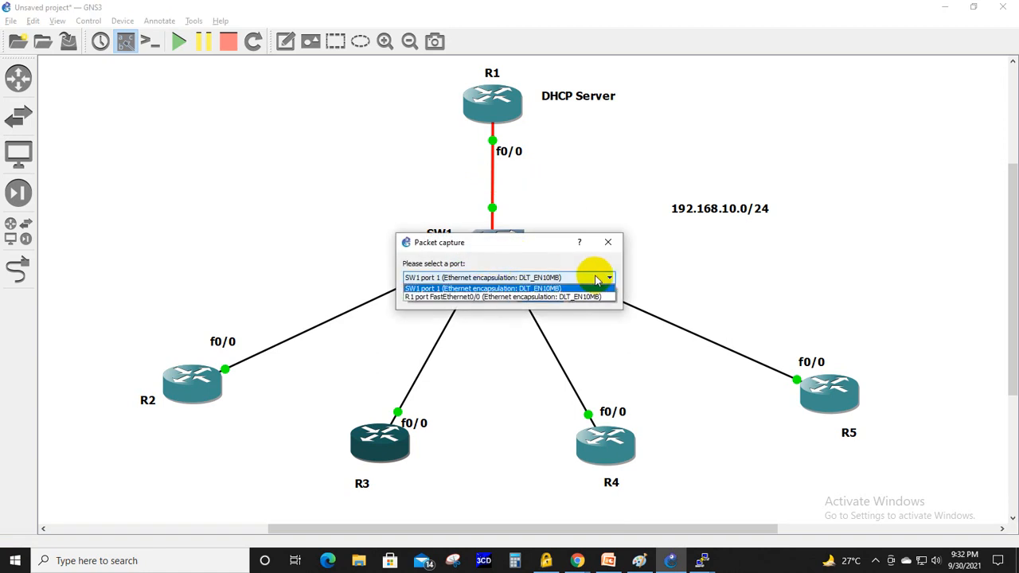
left_click(546, 296)
left_click(546, 294)
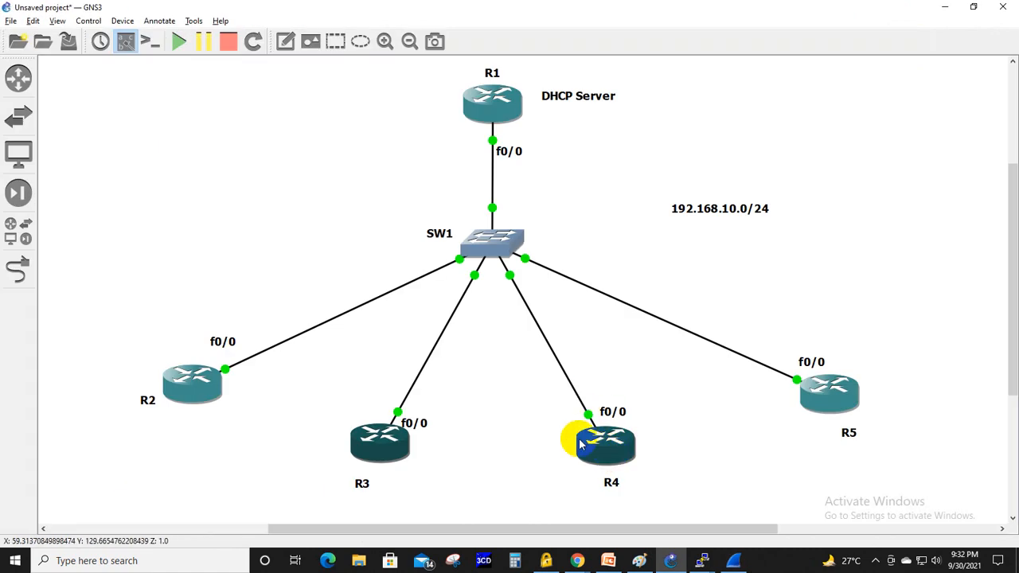
- Open R4's console in a maximized window and enter global configuration mode
mouse_move(581, 444)
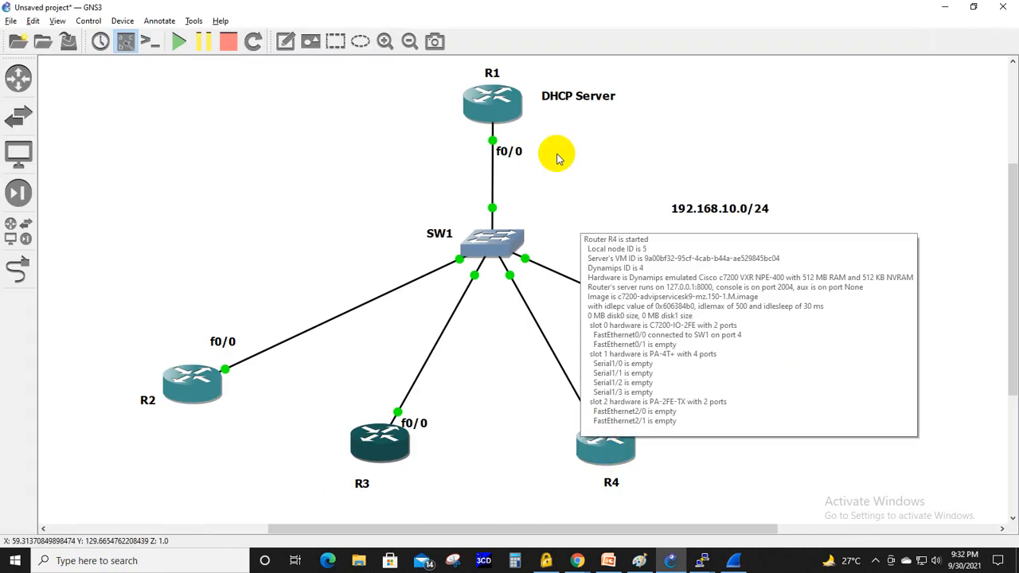
right_click(599, 446)
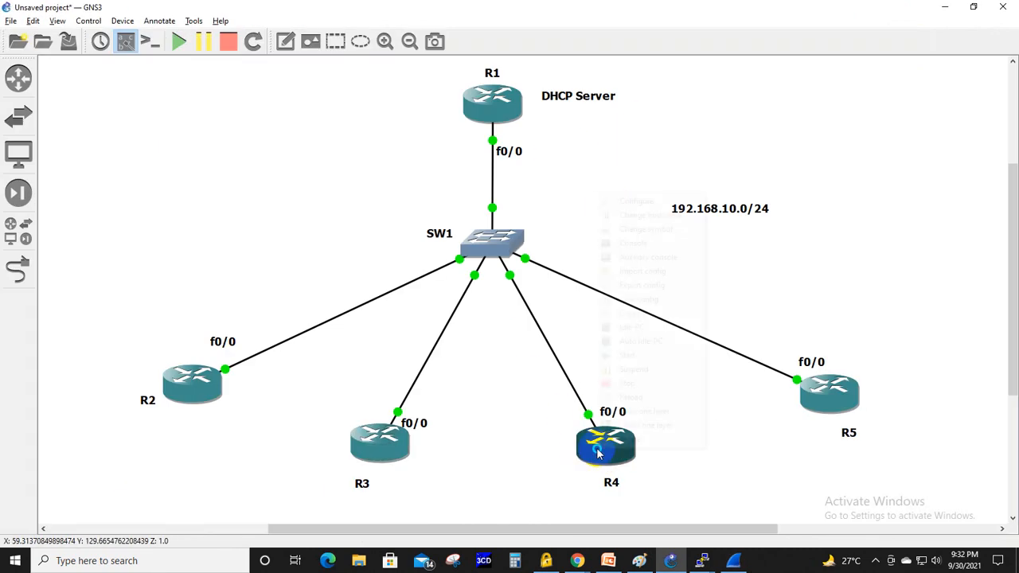
left_click(627, 243)
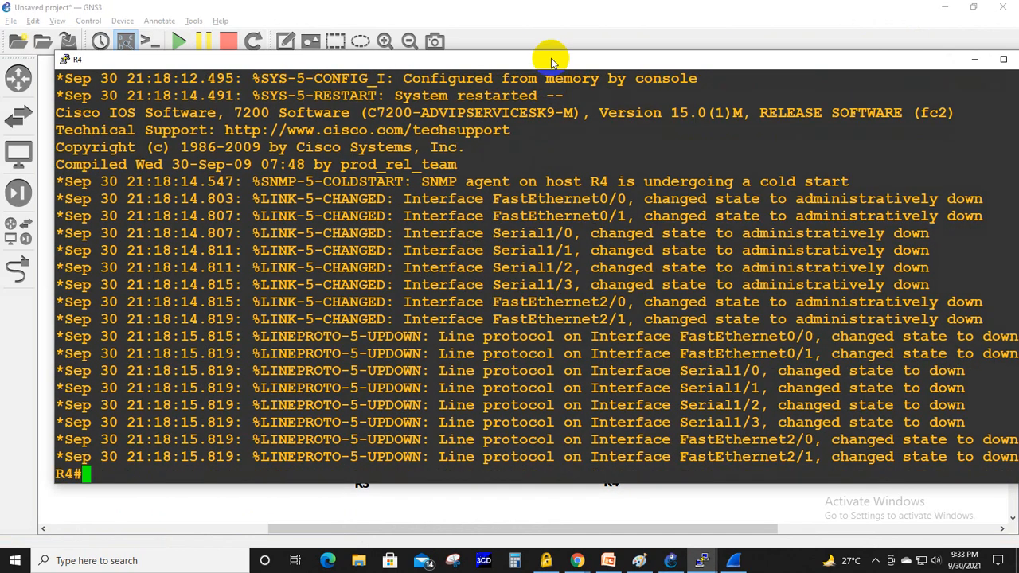
double_click(552, 60)
key("Return")
key("Return")
key("Return")
type("c")
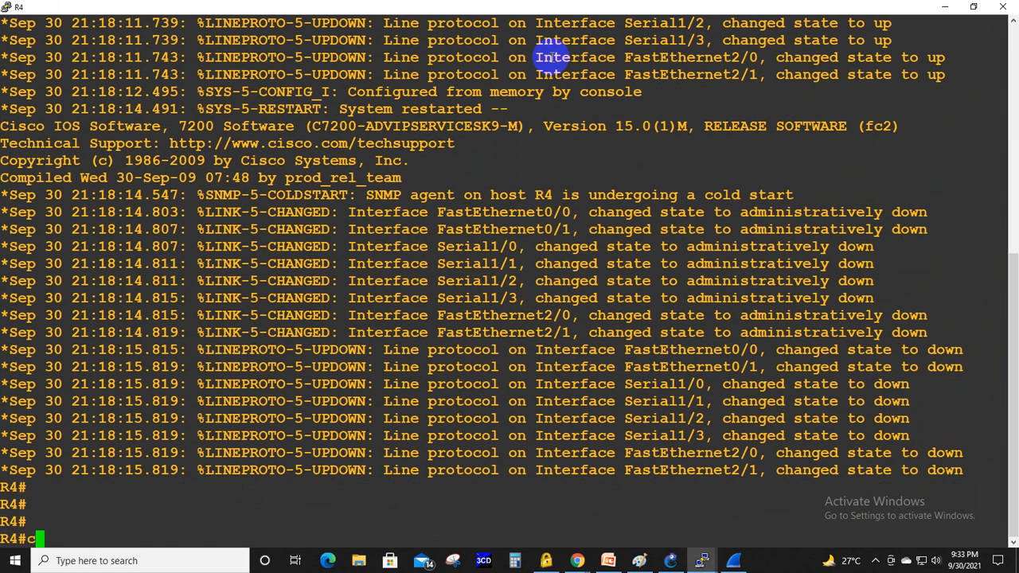
type("onf ter")
key("Tab")
key("Return")
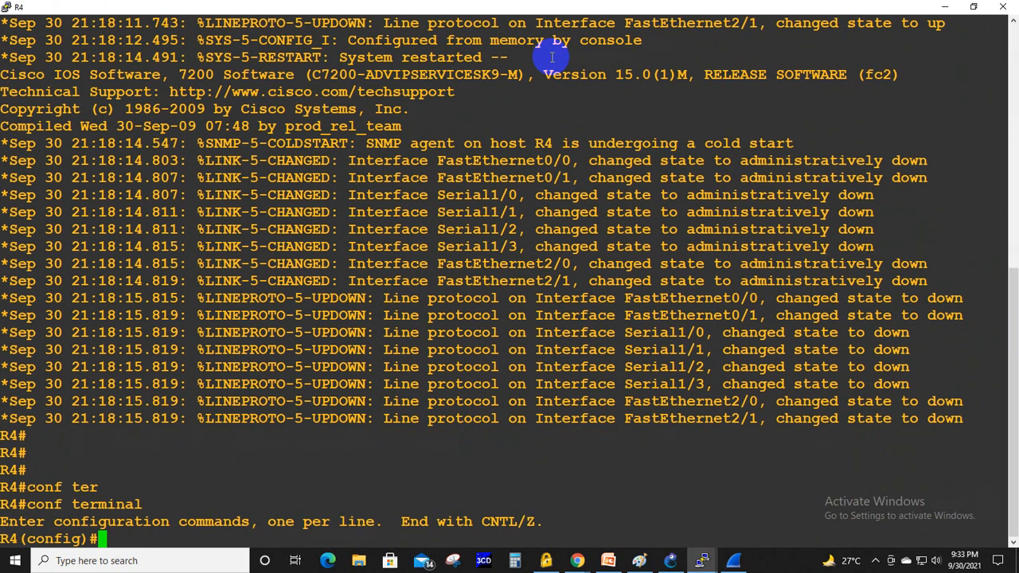
- Enter configuration mode for R4's interface FastEthernet 0/0 and enable the interface with no shutdown
type("int")
key("Tab")
type("fa")
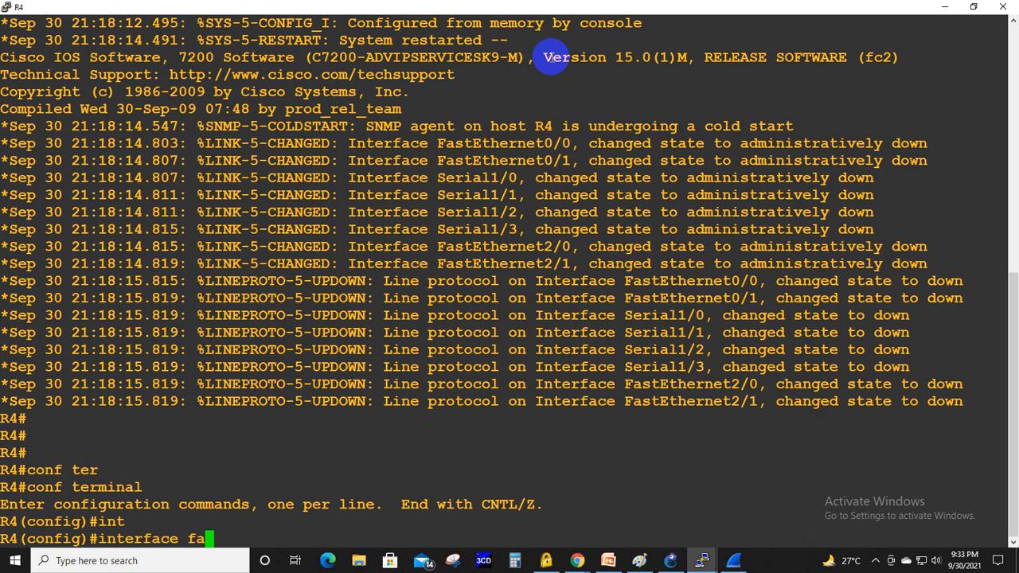
key("Tab")
type("0/0")
key("Return")
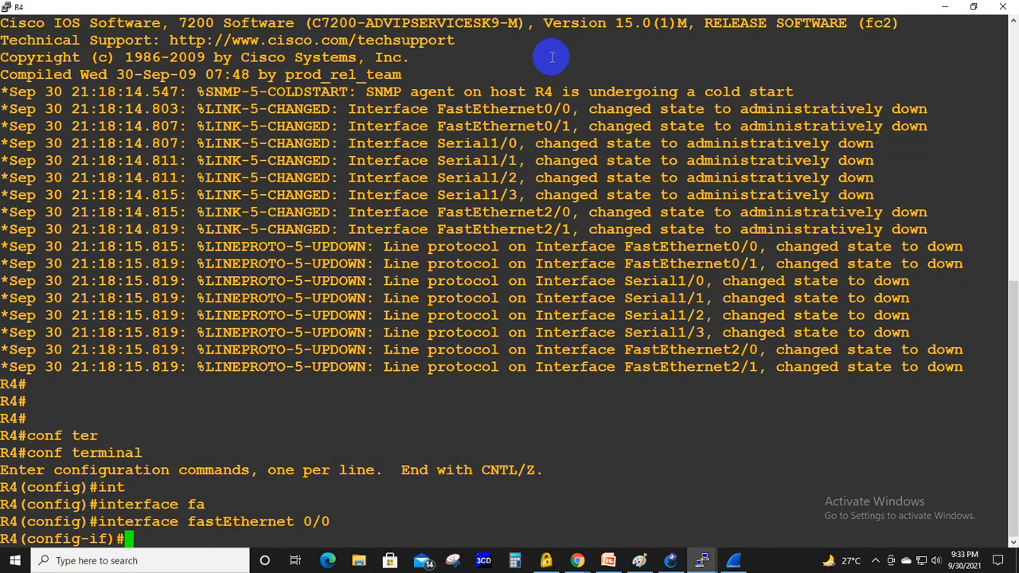
type("no sh")
key("Tab")
key("Return")
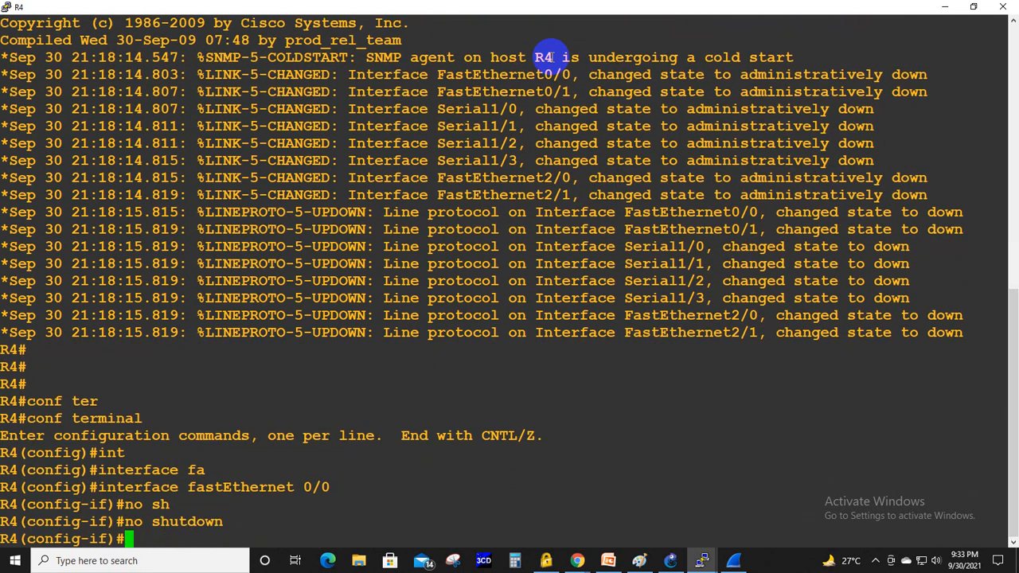
- Configure R4's FastEthernet 0/0 to obtain its IP address through DHCP
type("ip add")
key("Tab")
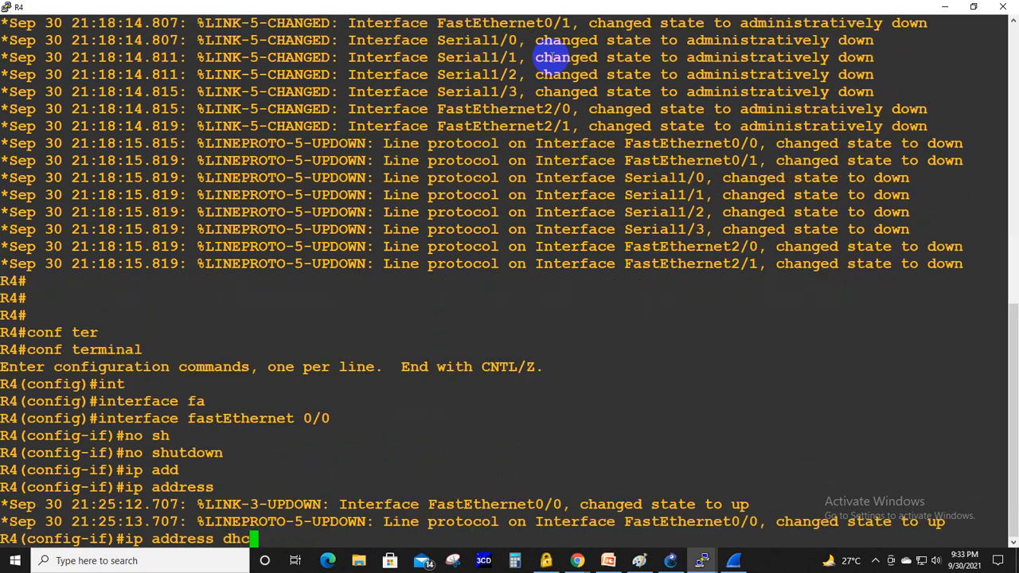
key("Return")
- Switch to the running Wireshark capture and inspect the DHCP Discover packet near the start of the list
key("alt+Tab")
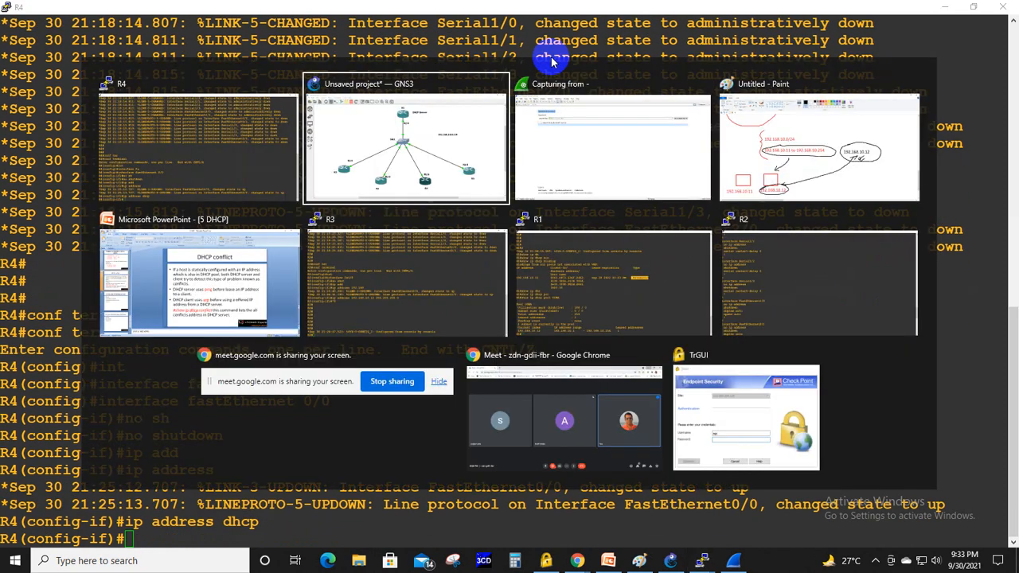
left_click(733, 560)
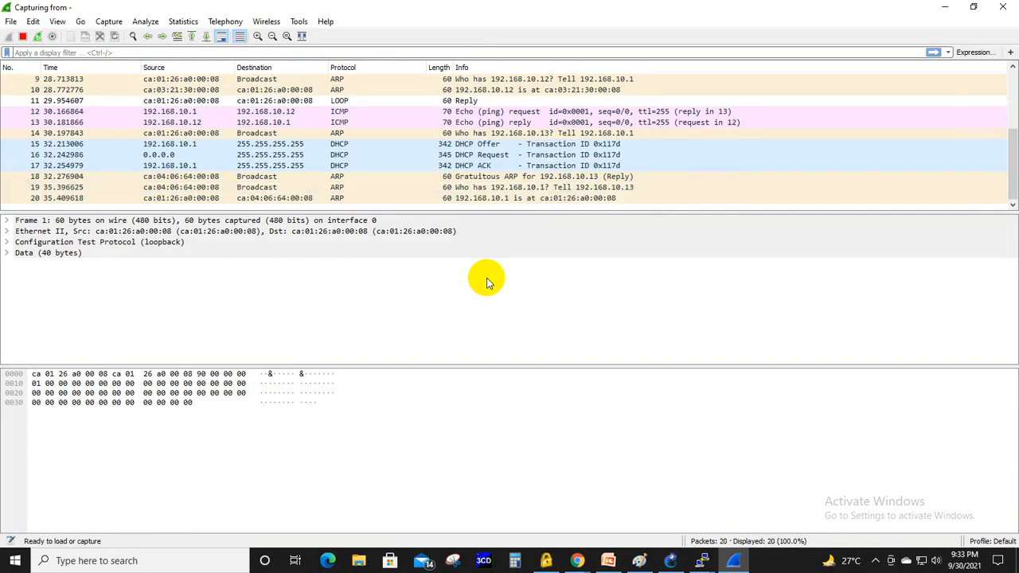
scroll(448, 199, "up", 3)
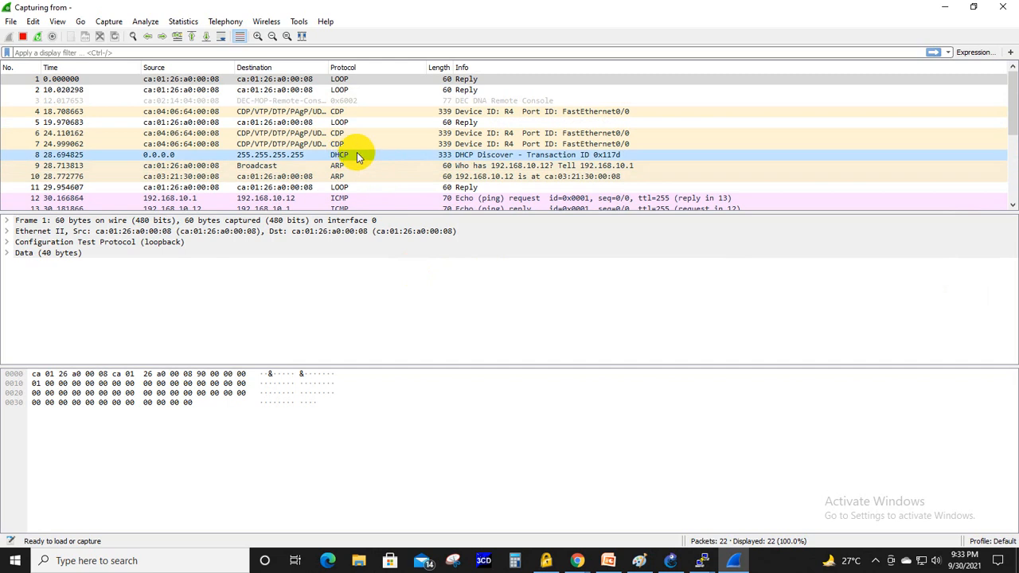
left_click(249, 156)
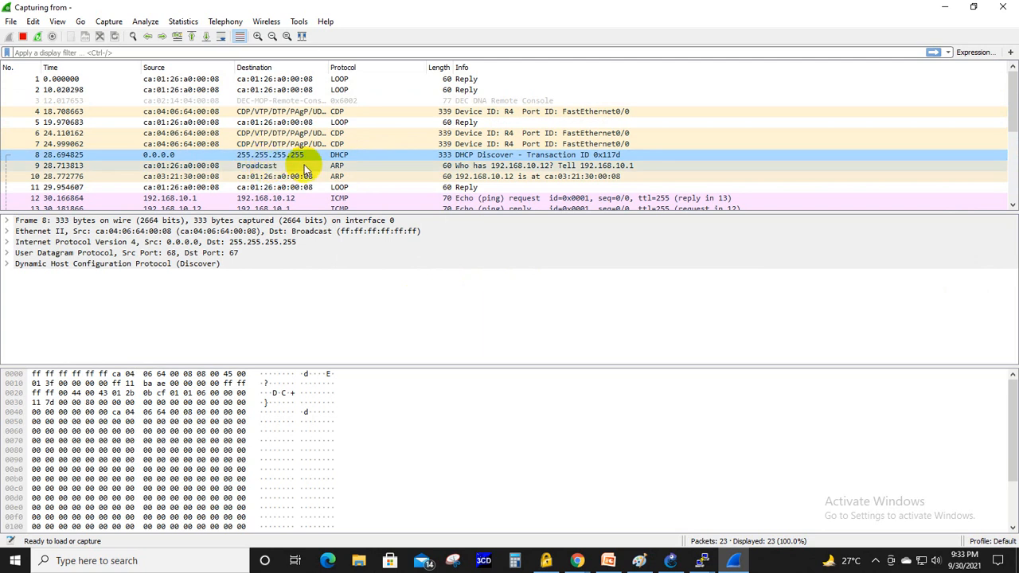
- Open the details of ARP request packet 9, examine its sender and target IP addresses, and close the packet window
left_click(203, 165)
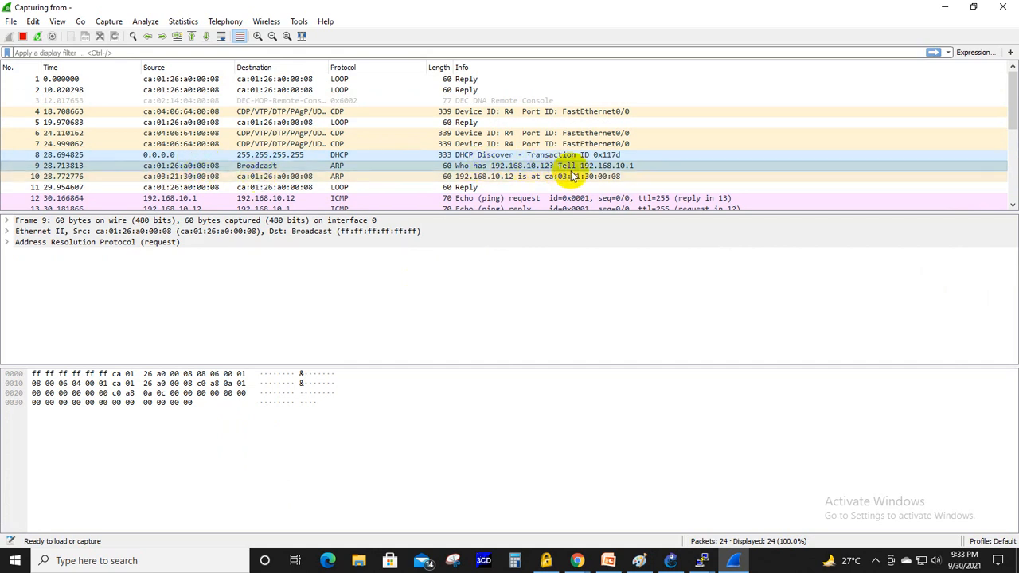
double_click(482, 171)
left_click(117, 117)
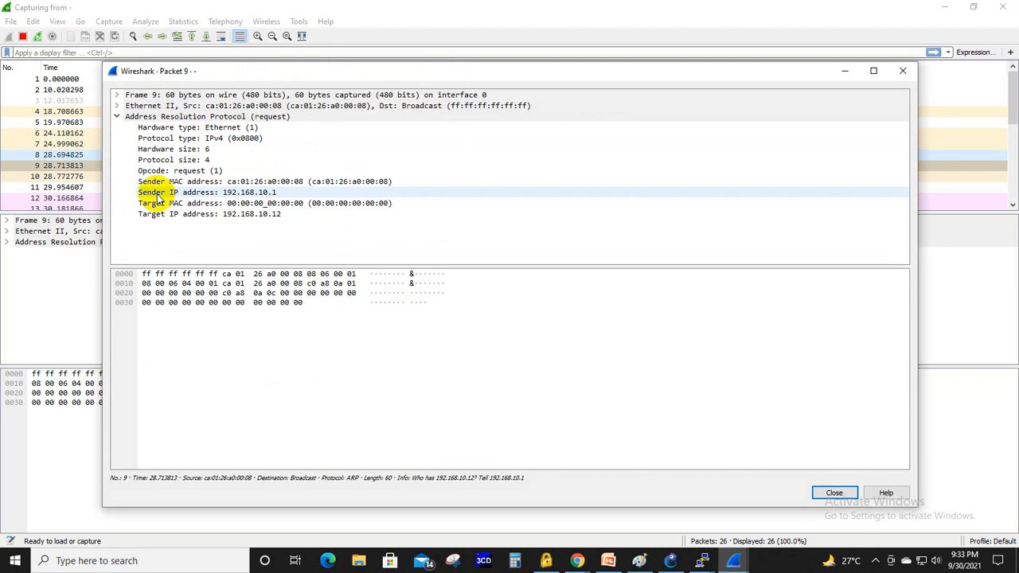
left_click(273, 194)
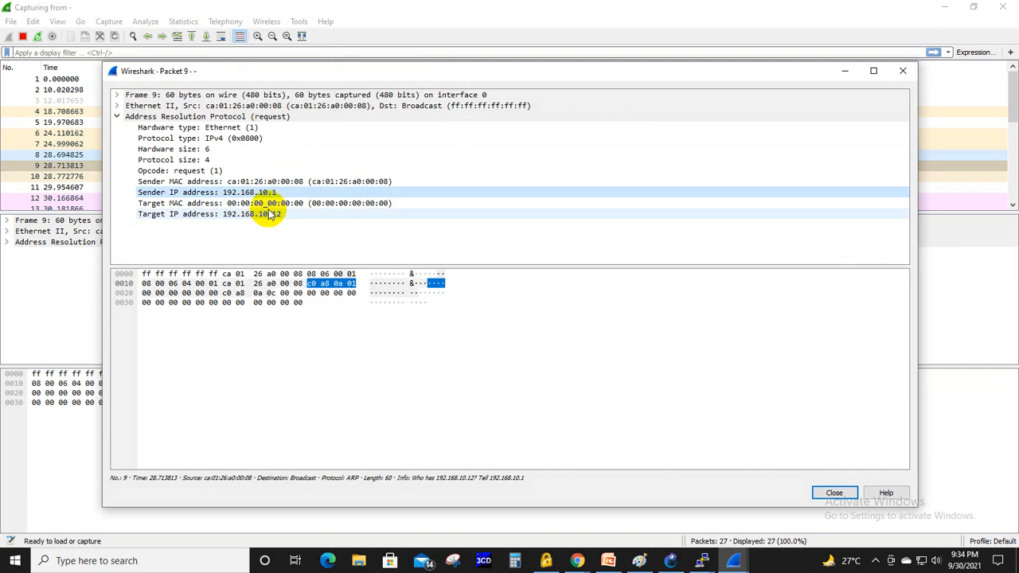
left_click(268, 212)
left_click(270, 193)
left_click(273, 214)
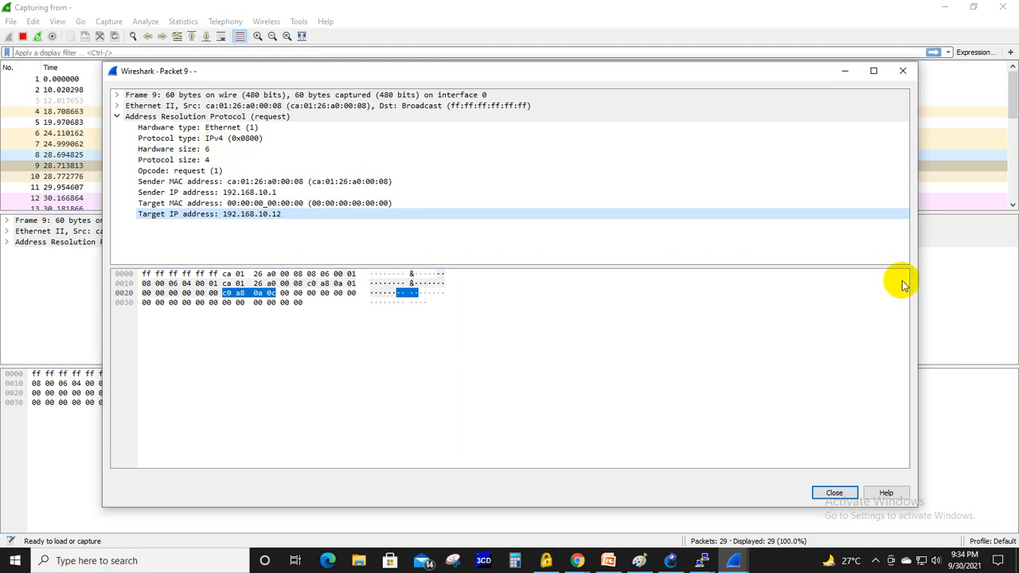
left_click(901, 72)
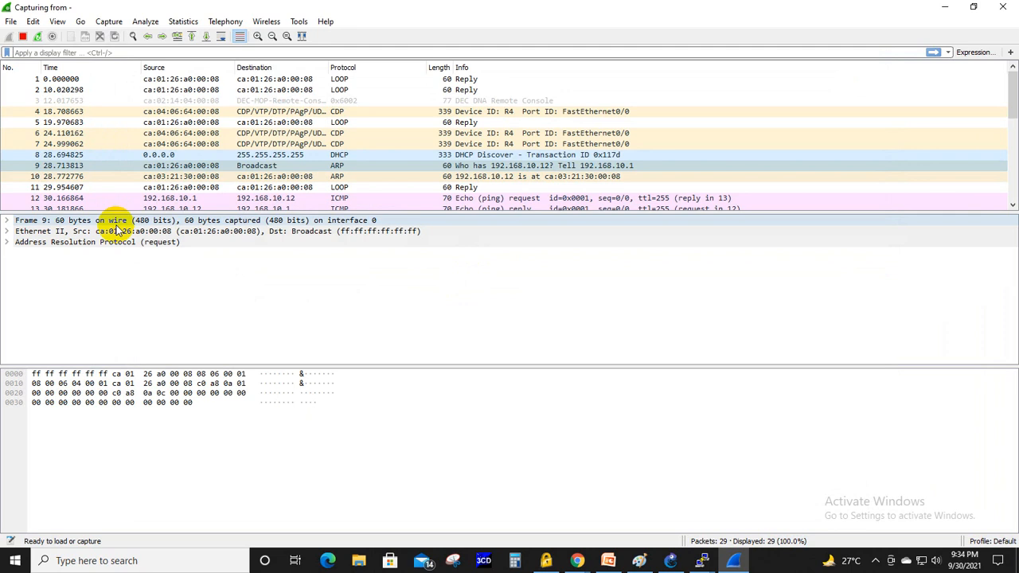
- Open the details of ARP reply packet 10, check its opcode, and close the packet window
left_click(172, 177)
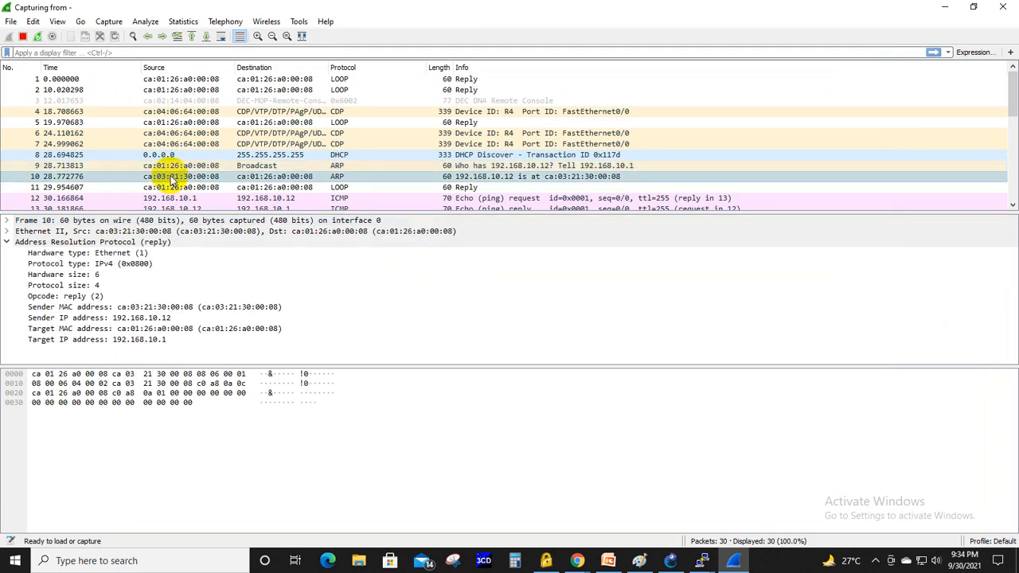
double_click(353, 178)
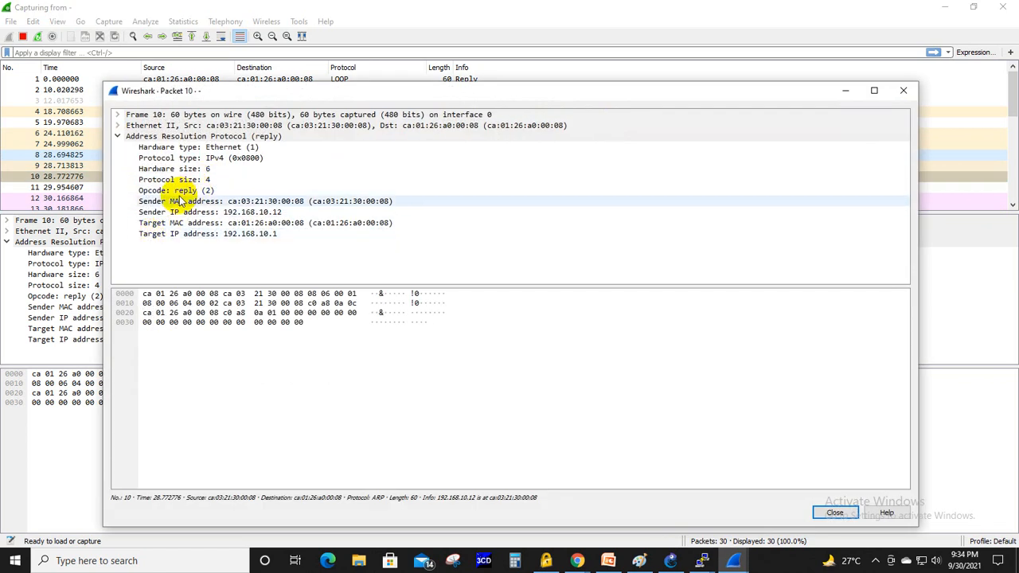
left_click(243, 191)
left_click(350, 326)
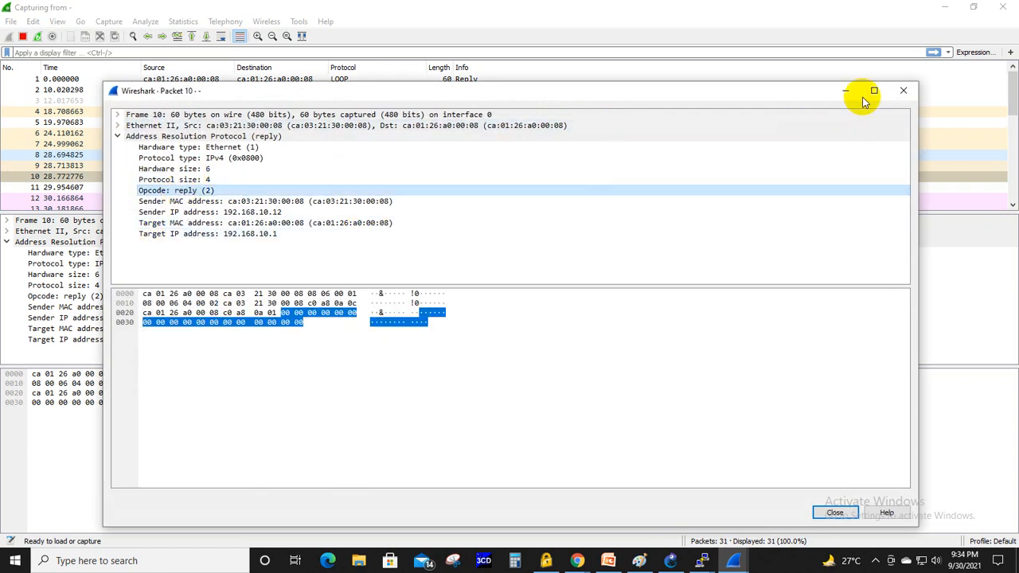
left_click(902, 90)
- Glance at the GNS3 topology, return to Wireshark and compare the ICMP echo request and reply between 192.168.10.1 and 192.168.10.12
left_click(670, 560)
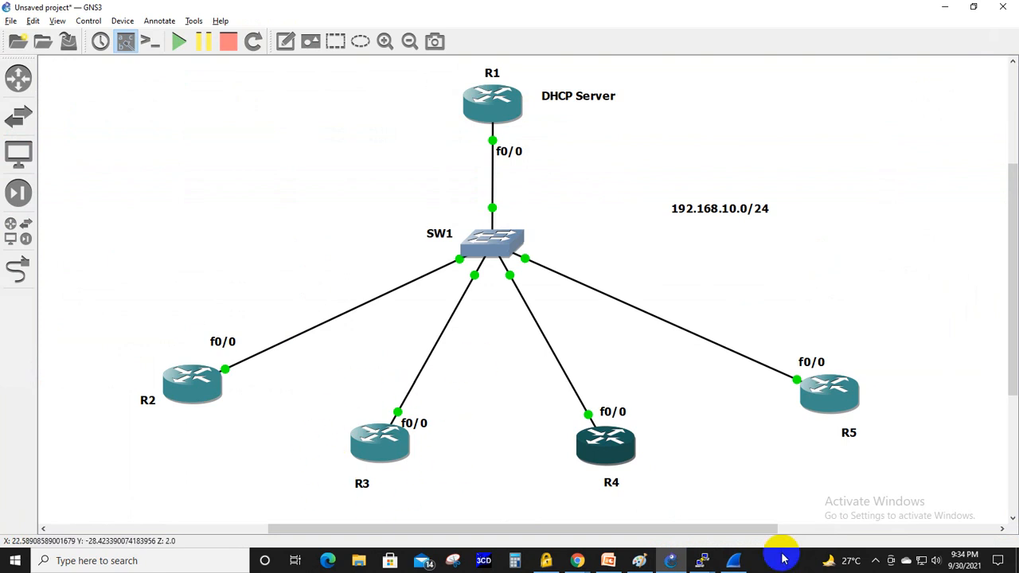
left_click(701, 560)
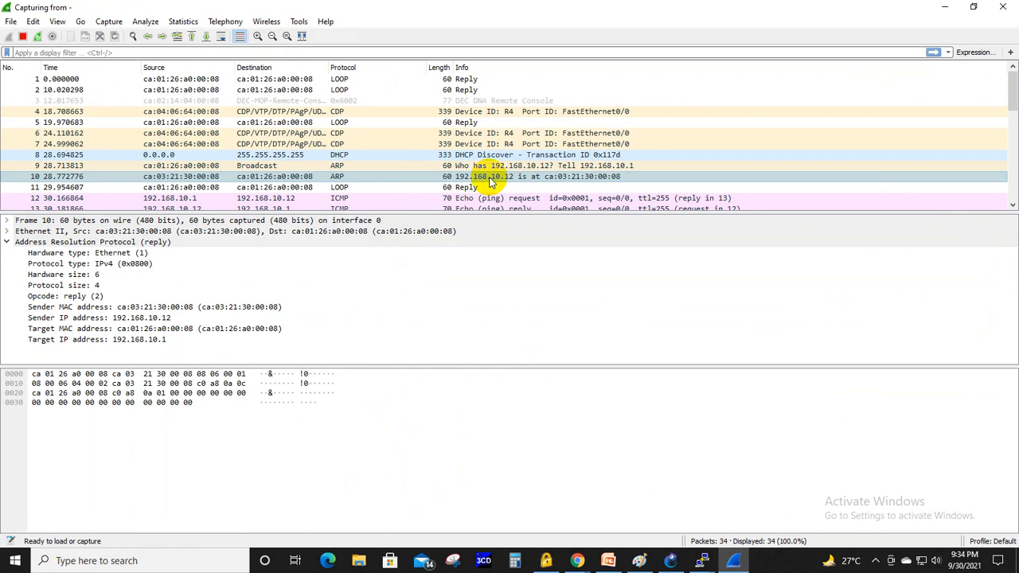
scroll(490, 182, "down", 1)
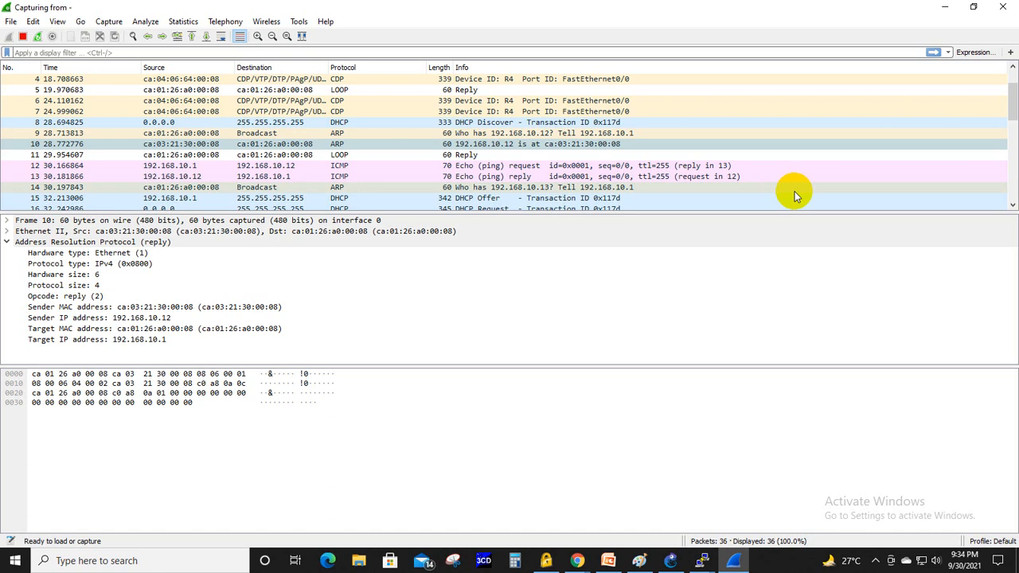
left_click(356, 177)
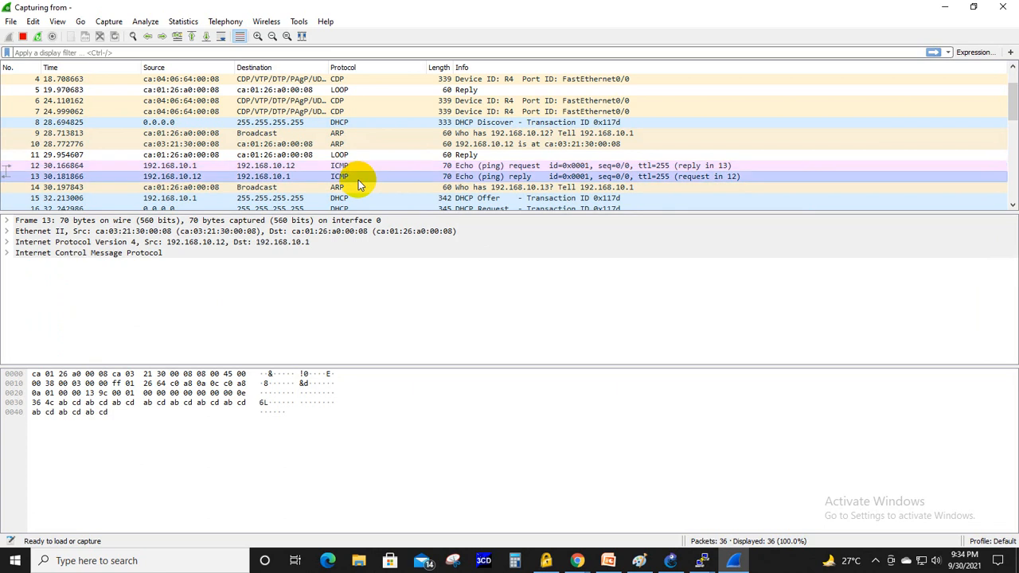
left_click(162, 167)
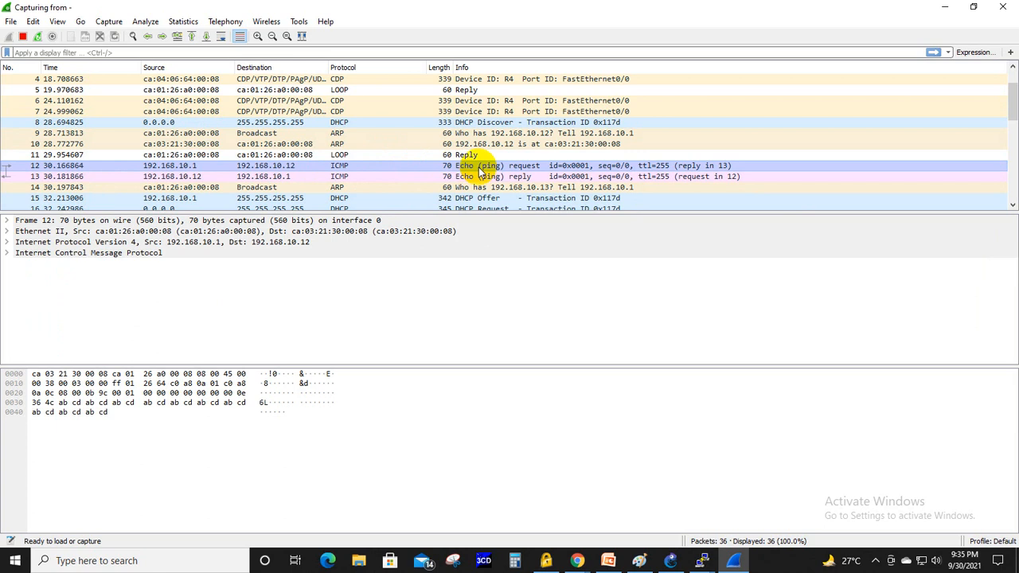
left_click(535, 176)
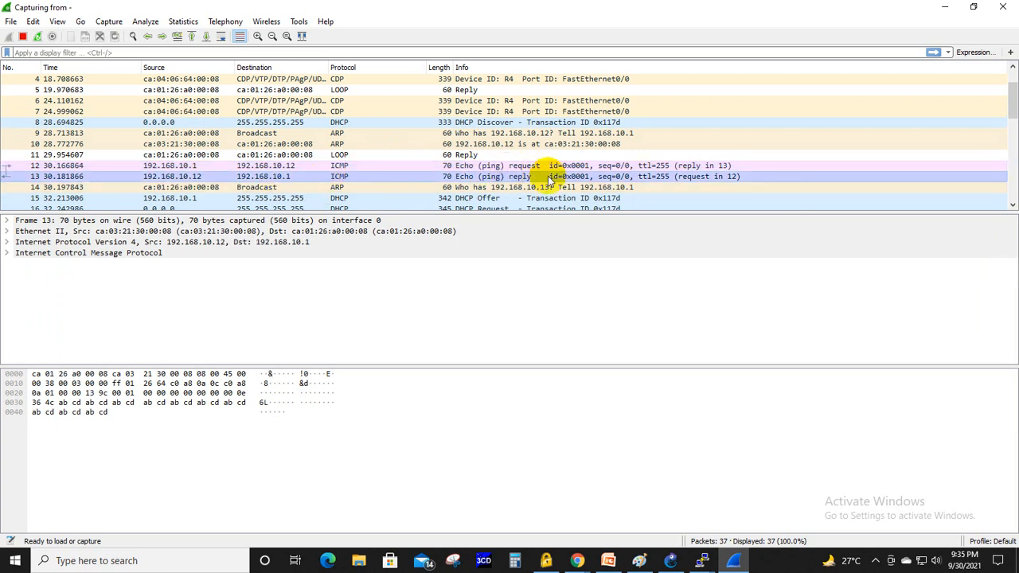
- Examine the ARP request for 192.168.10.13 and the DHCP Offer, Request and ACK packets that follow it
left_click(205, 188)
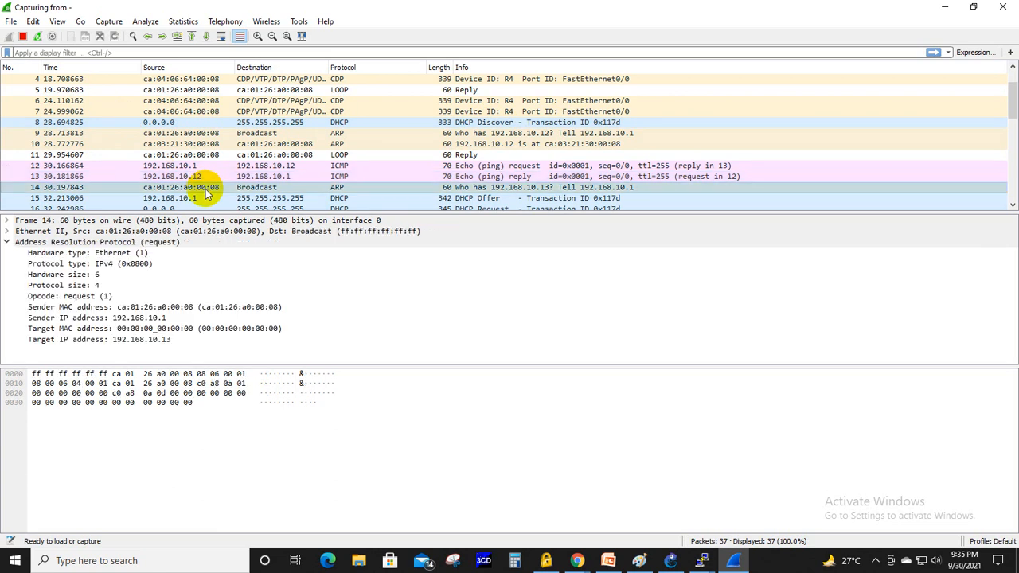
scroll(557, 171, "down", 1)
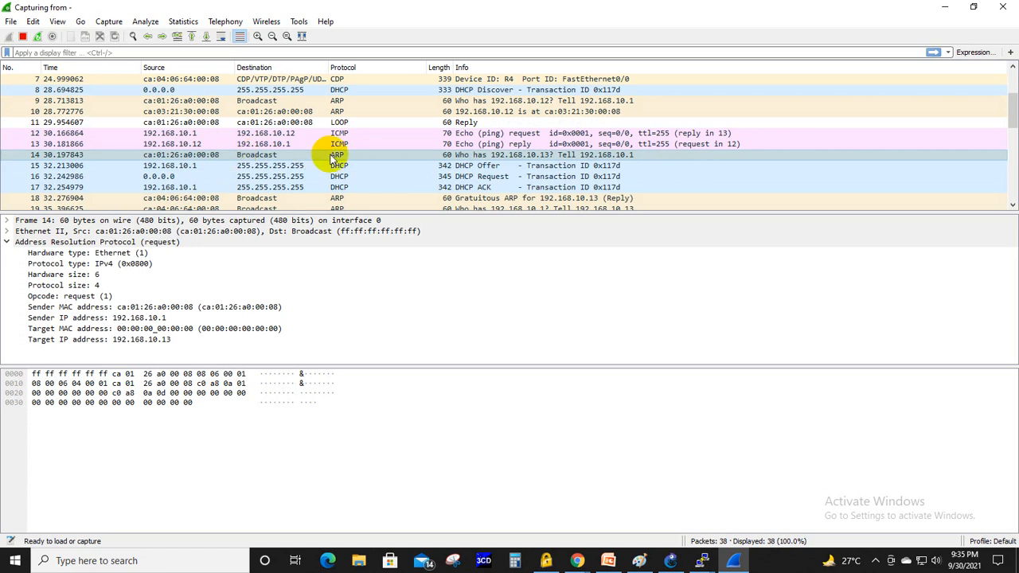
left_click(446, 155)
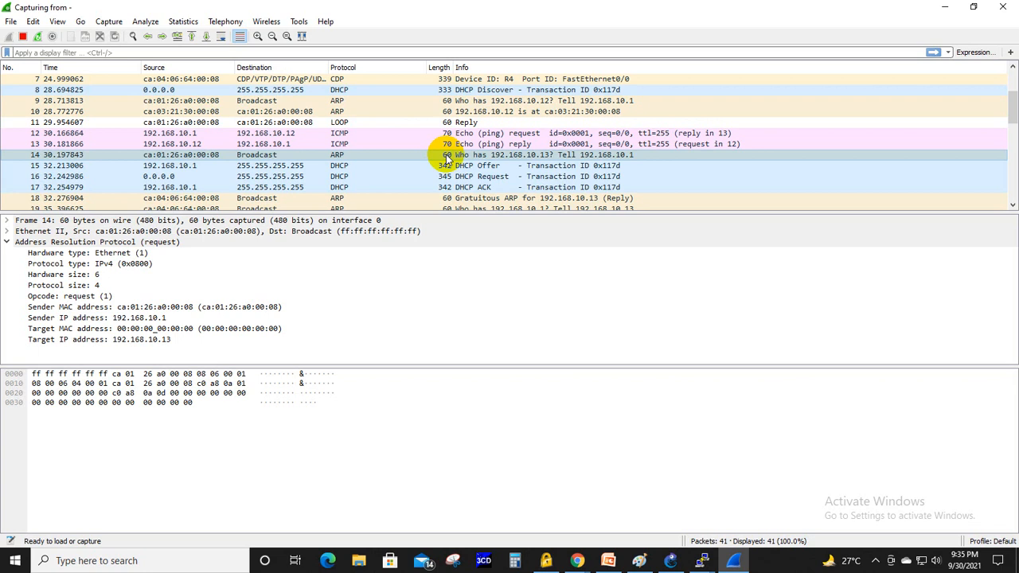
left_click(448, 166)
left_click(443, 177)
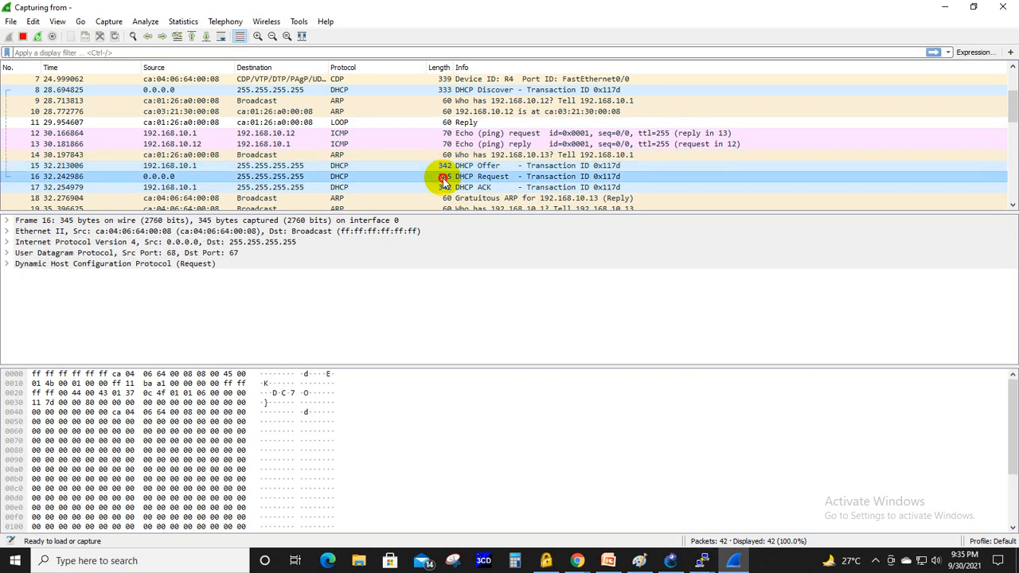
left_click(443, 188)
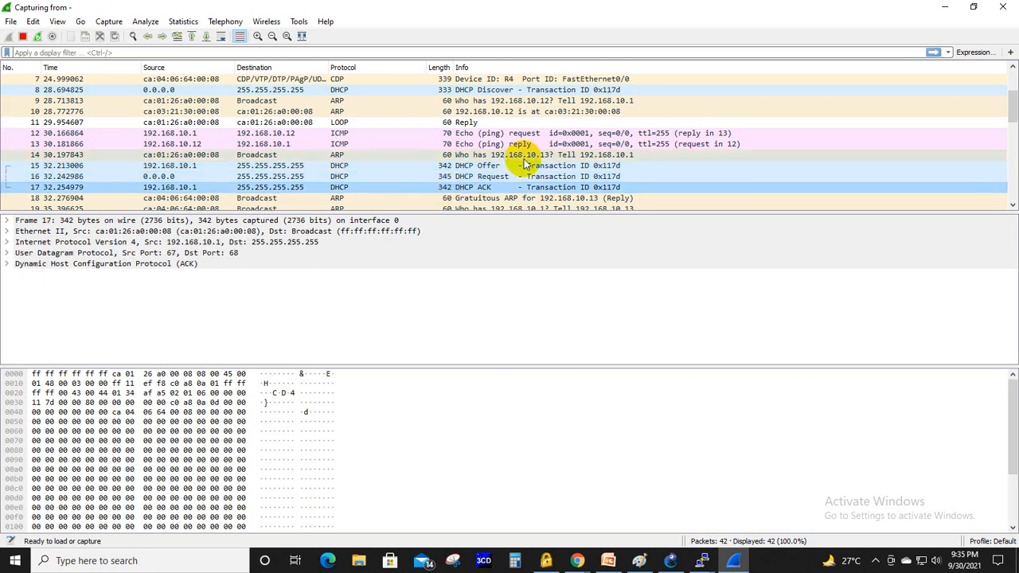
- Open the details of gratuitous ARP packet 18, close them, and look over the packets that follow
scroll(524, 165, "down", 1)
scroll(524, 165, "down", 1)
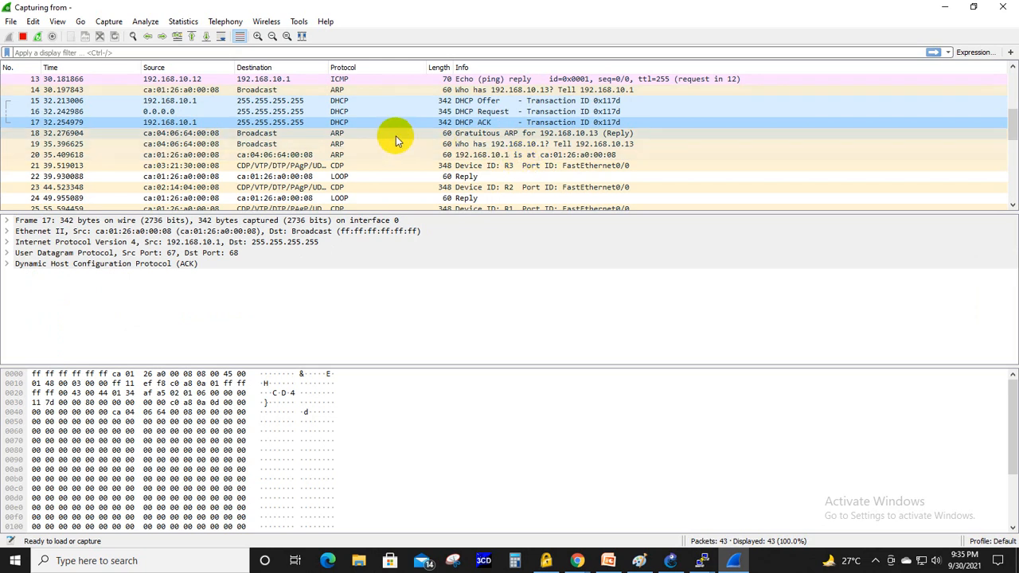
double_click(343, 133)
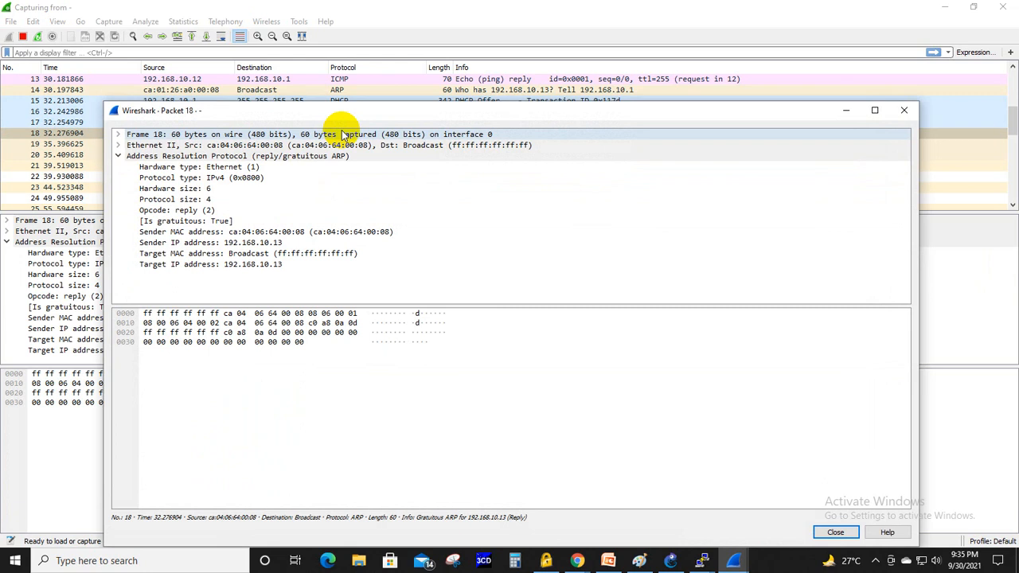
left_click(904, 110)
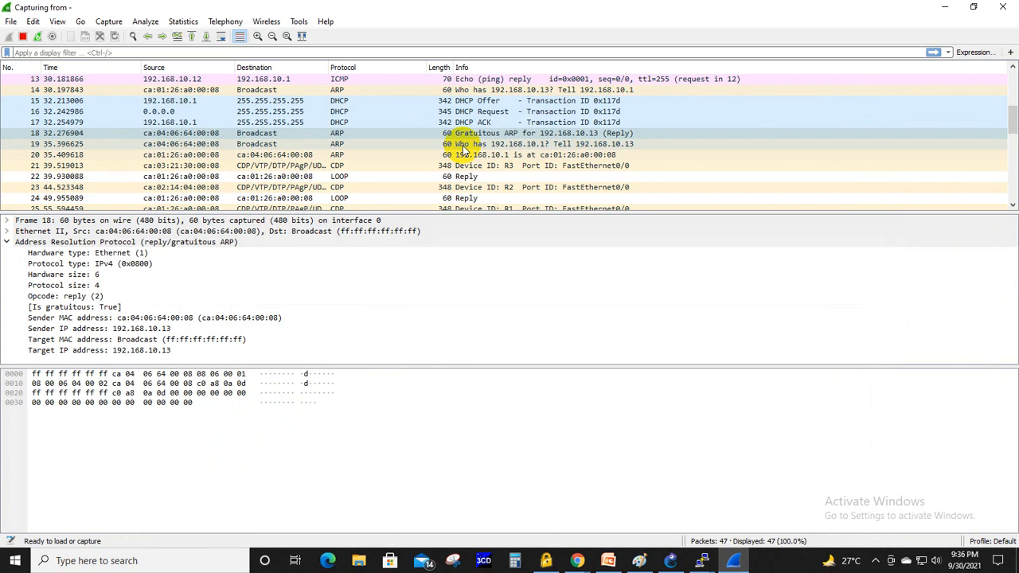
scroll(465, 149, "down", 2)
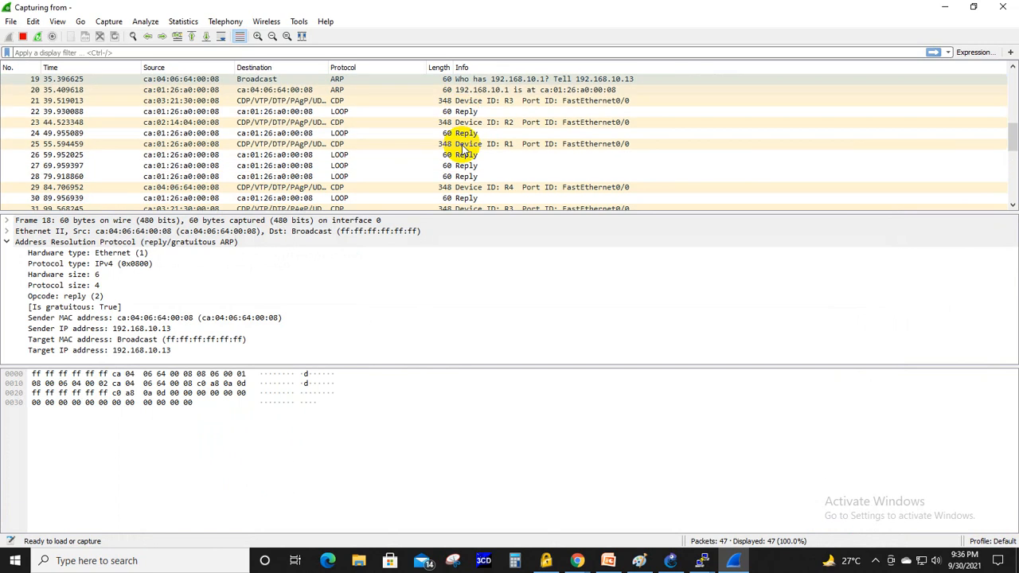
- Switch to PowerPoint to review the DHCP conflict slide, check it against the Wireshark capture, and return to the slide
left_click(941, 6)
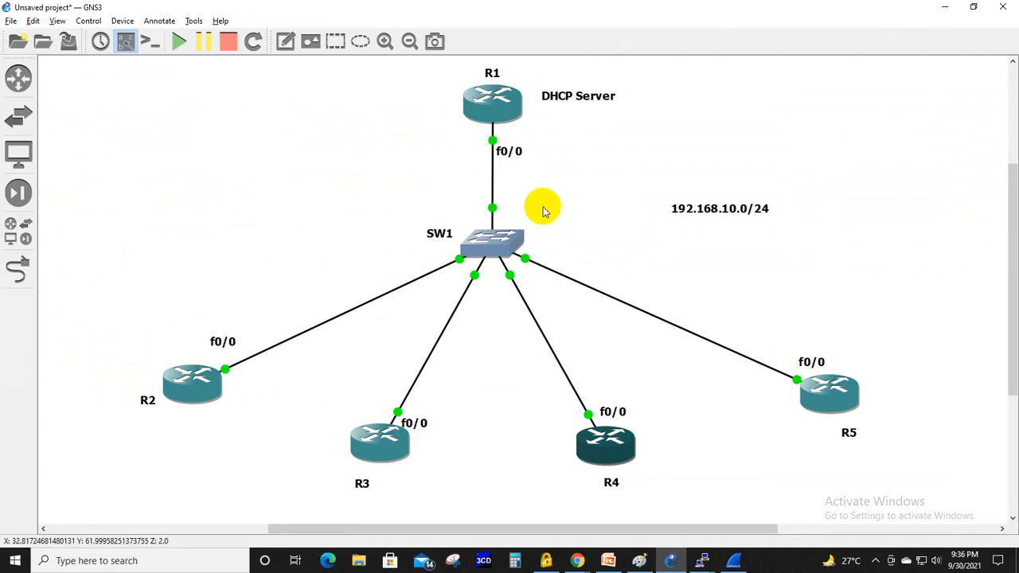
left_click(608, 560)
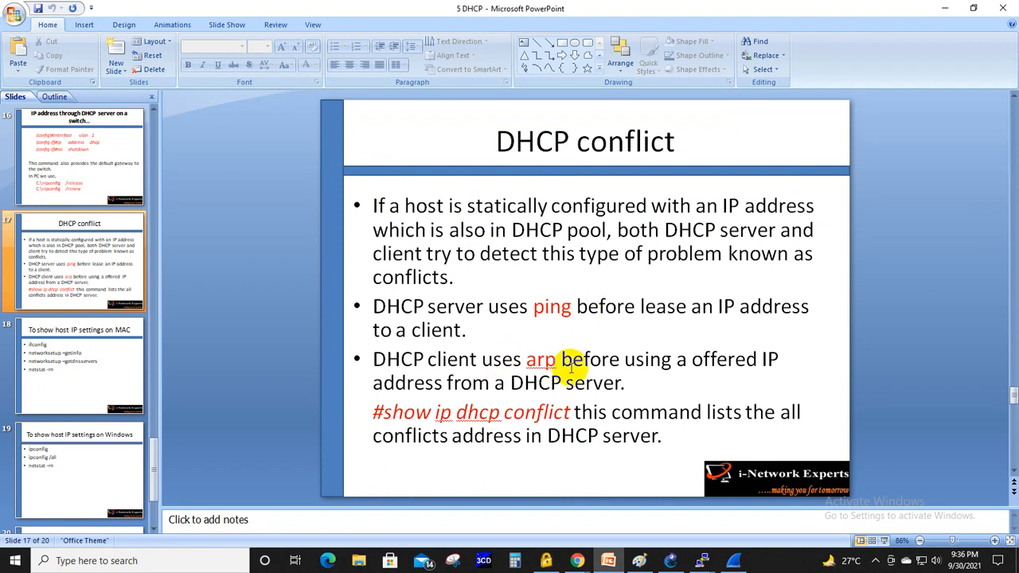
left_click(736, 562)
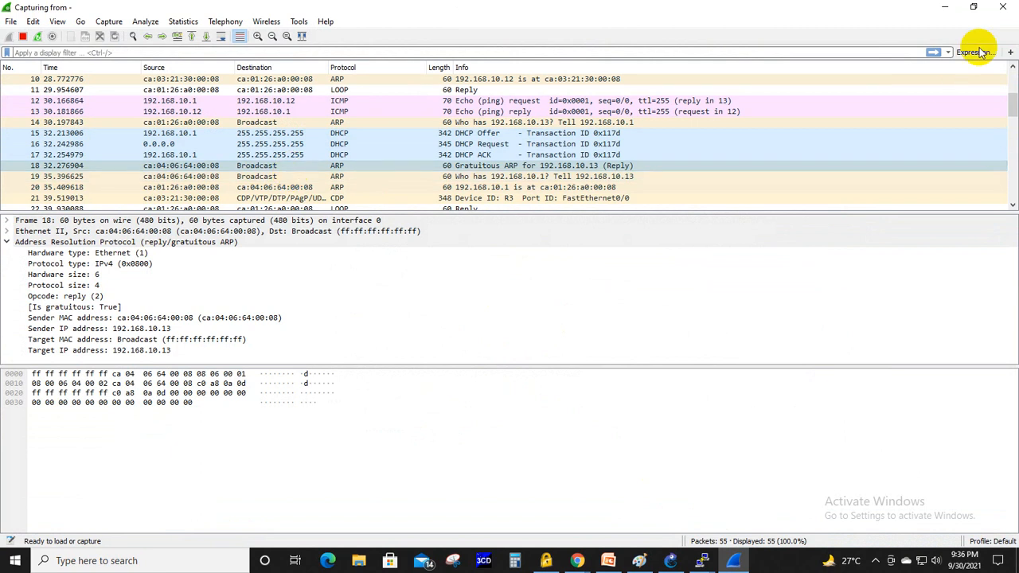
left_click(944, 7)
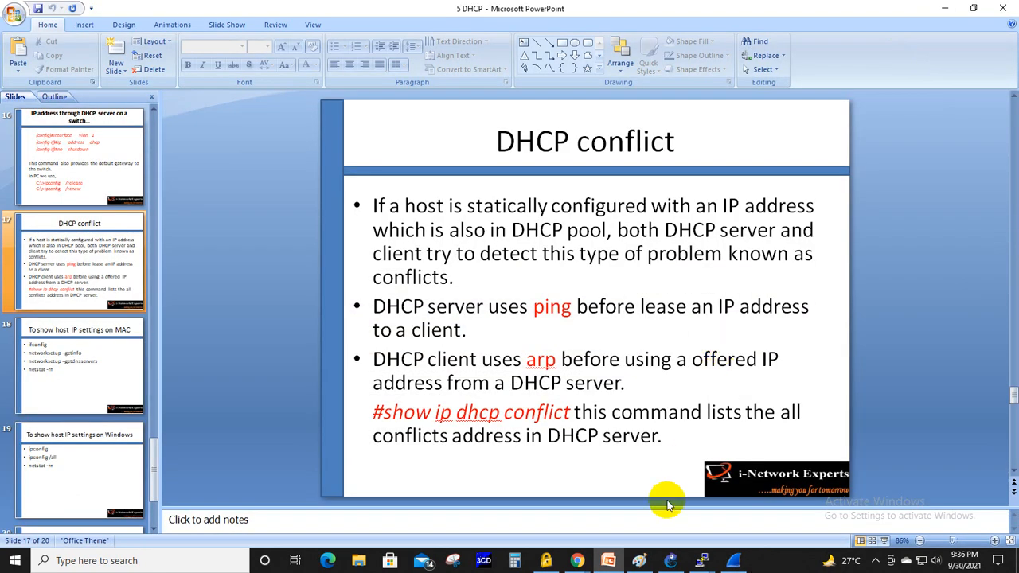
- Switch to R1's console and run "show ip dhcp conflict" to list the DHCP server's conflicting addresses
left_click(670, 560)
mouse_move(684, 551)
left_click(549, 498)
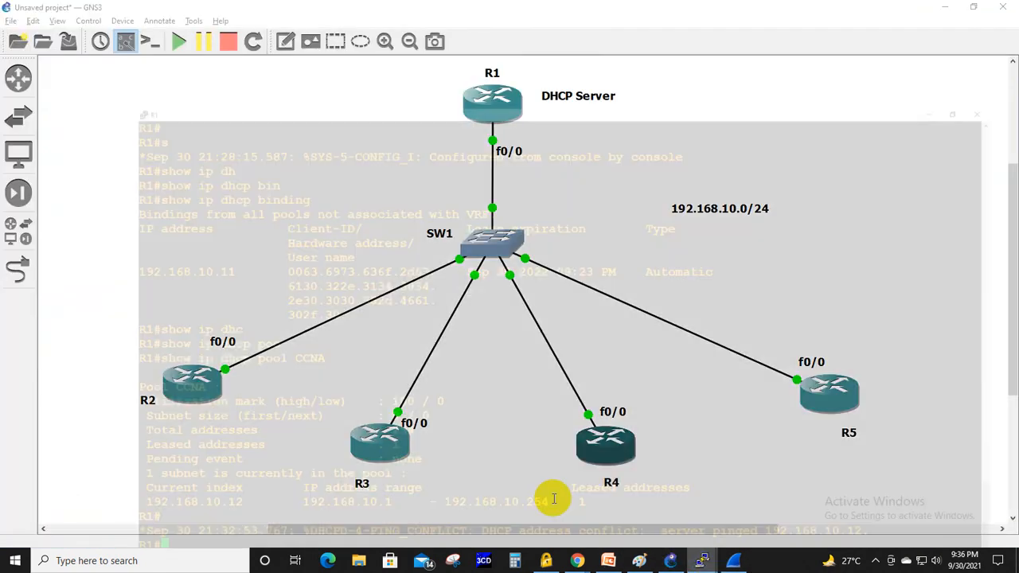
type("show")
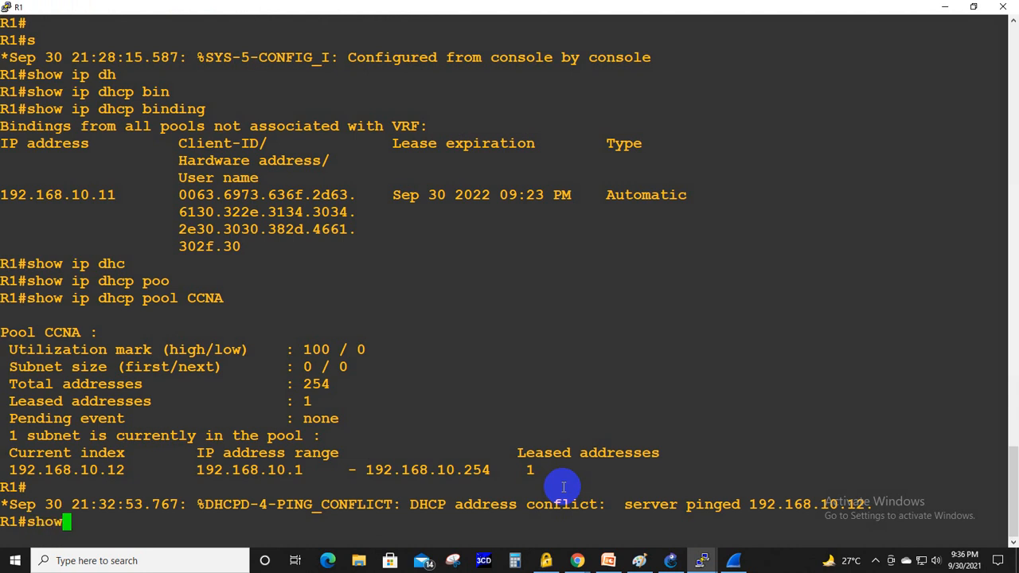
type(" ip dhcp conf")
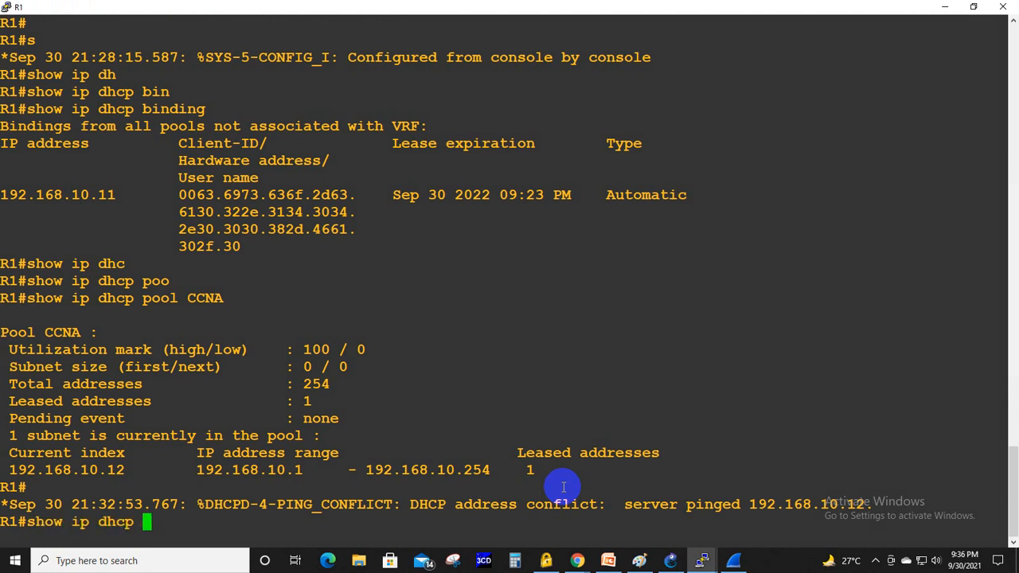
key("Tab")
key("Return")
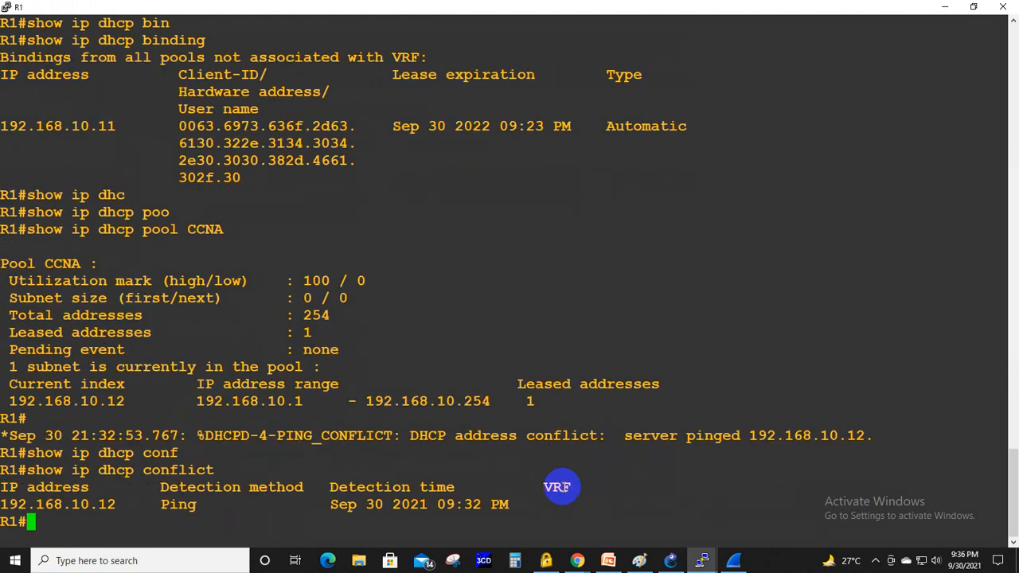
- Highlight the IP address, detection method and detection time of the listed conflict entry one after another
left_click_drag(2, 504, 123, 505)
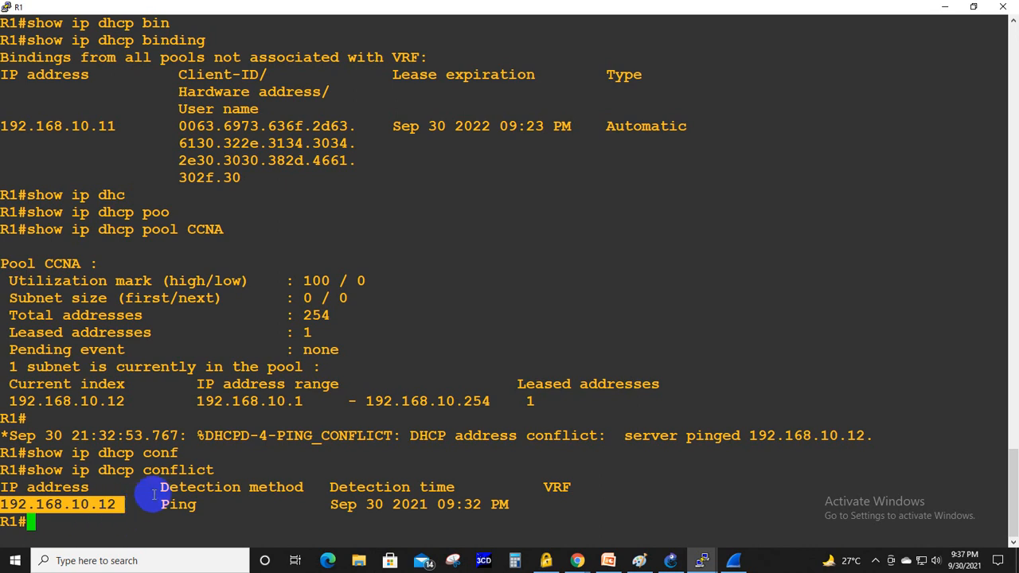
left_click_drag(152, 504, 199, 500)
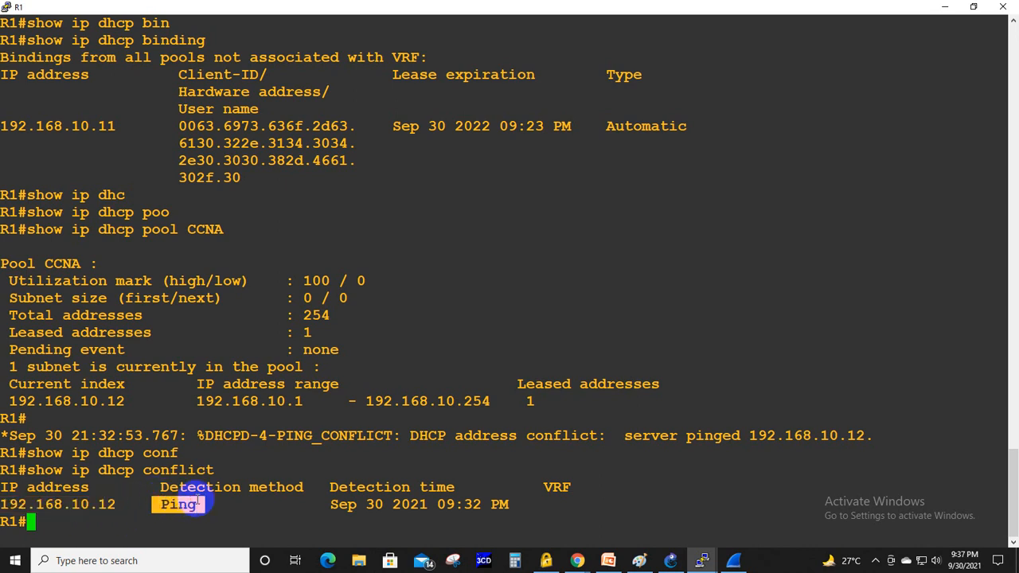
left_click_drag(325, 503, 508, 503)
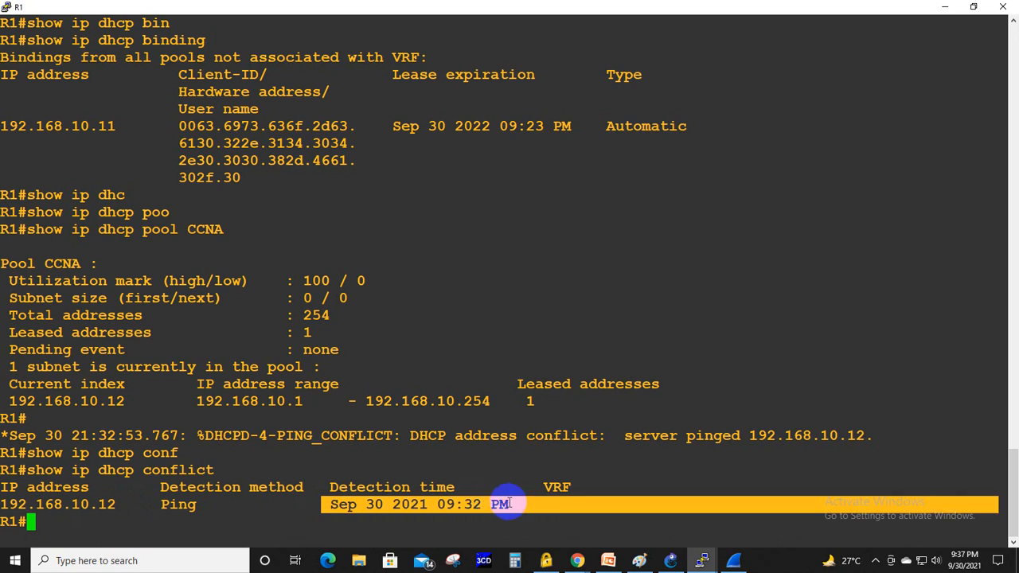
- Return to the PowerPoint presentation and look through the slides from DHCP conflict to host IP settings on LINUX, and back to the switch DHCP slide
key("alt+Tab")
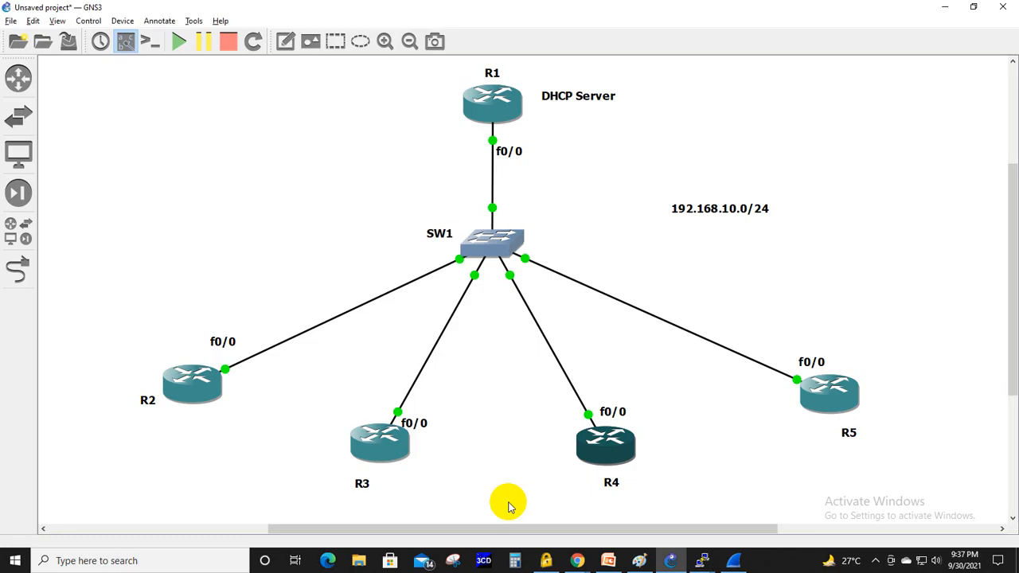
left_click(609, 556)
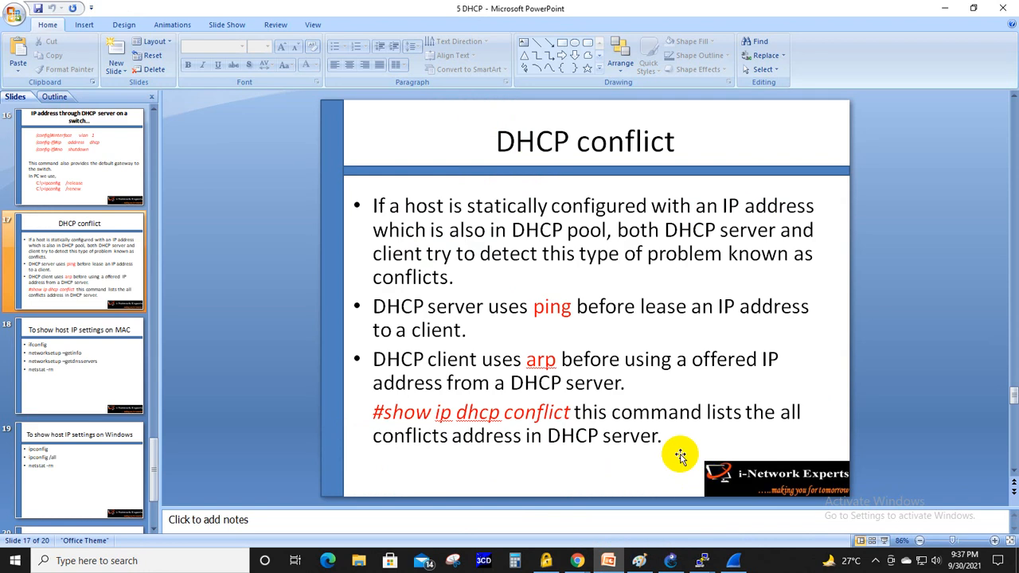
scroll(679, 456, "down", 1)
scroll(679, 456, "down", 1)
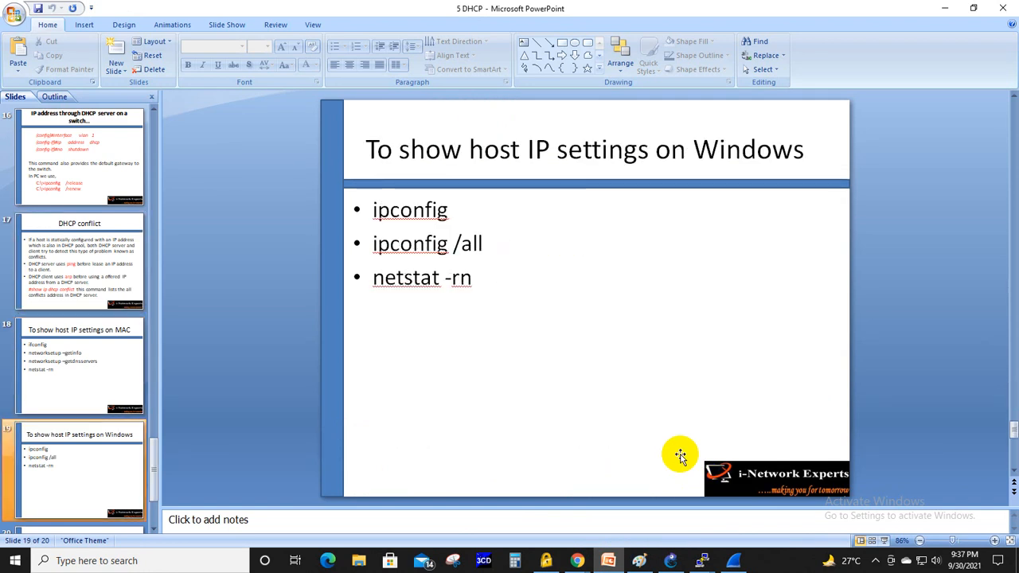
scroll(679, 455, "down", 1)
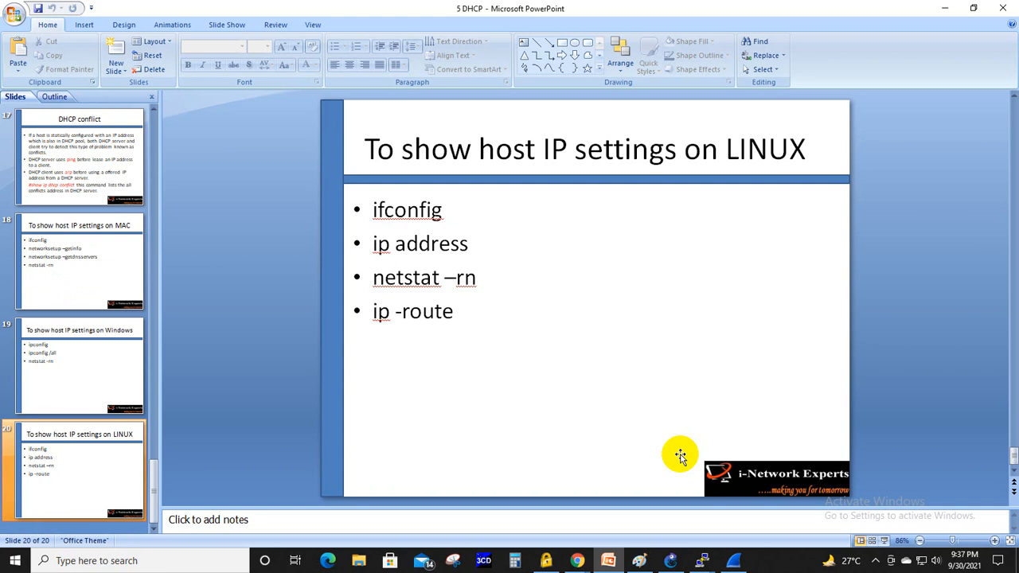
scroll(680, 455, "up", 3)
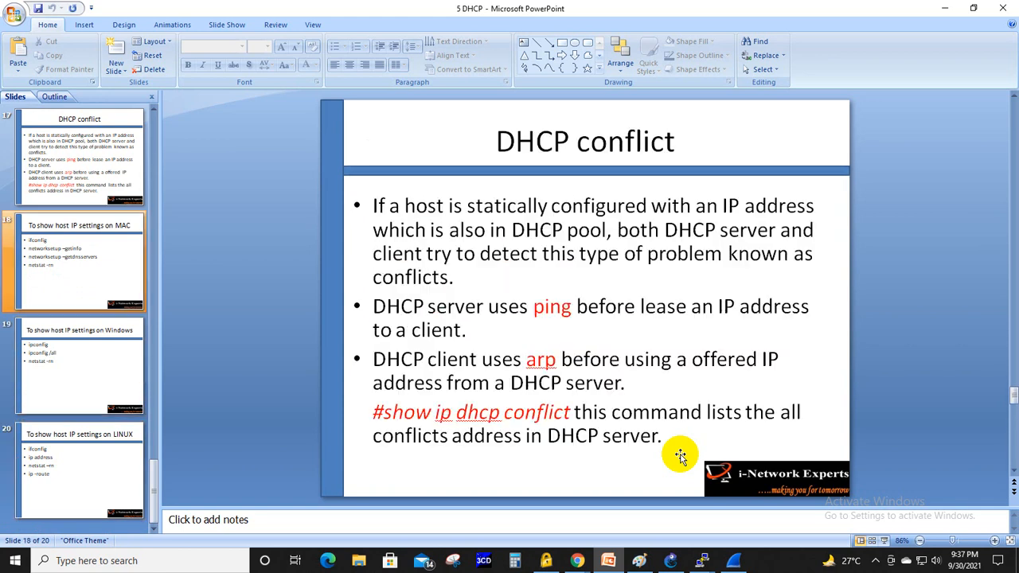
scroll(680, 456, "up", 1)
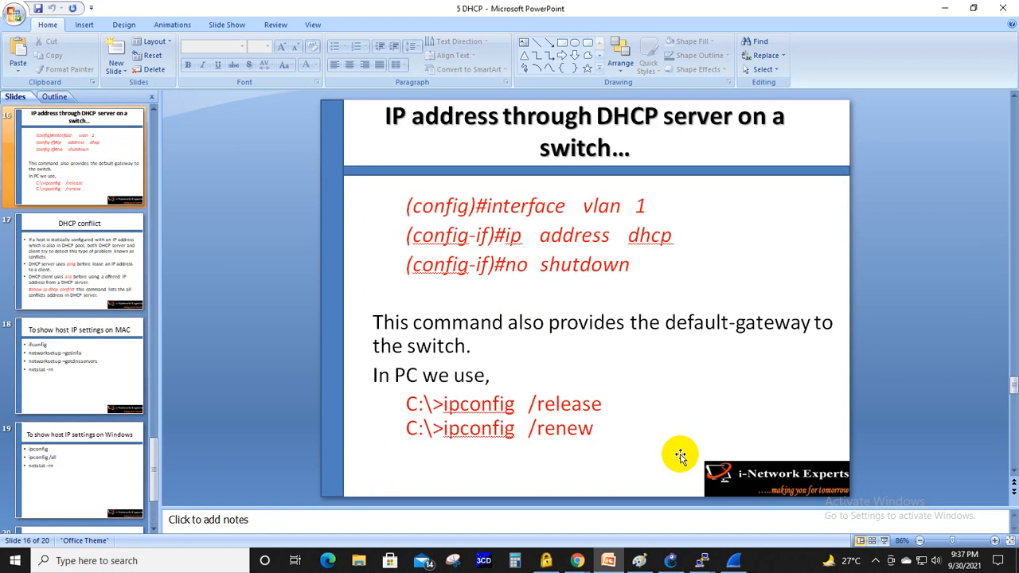
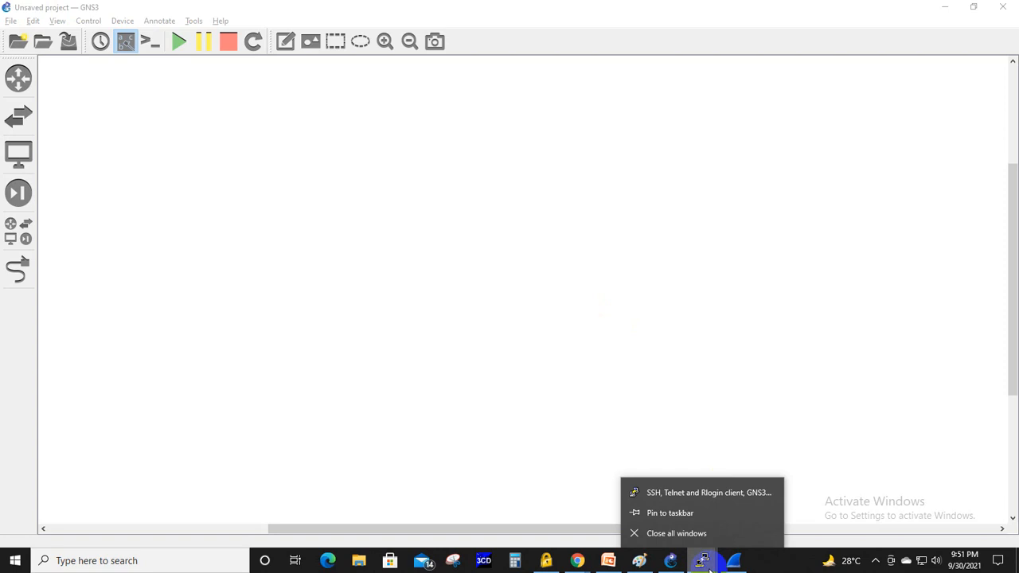
- Close all open console windows and place a router near the left edge of the empty workspace
left_click(693, 536)
left_click(18, 77)
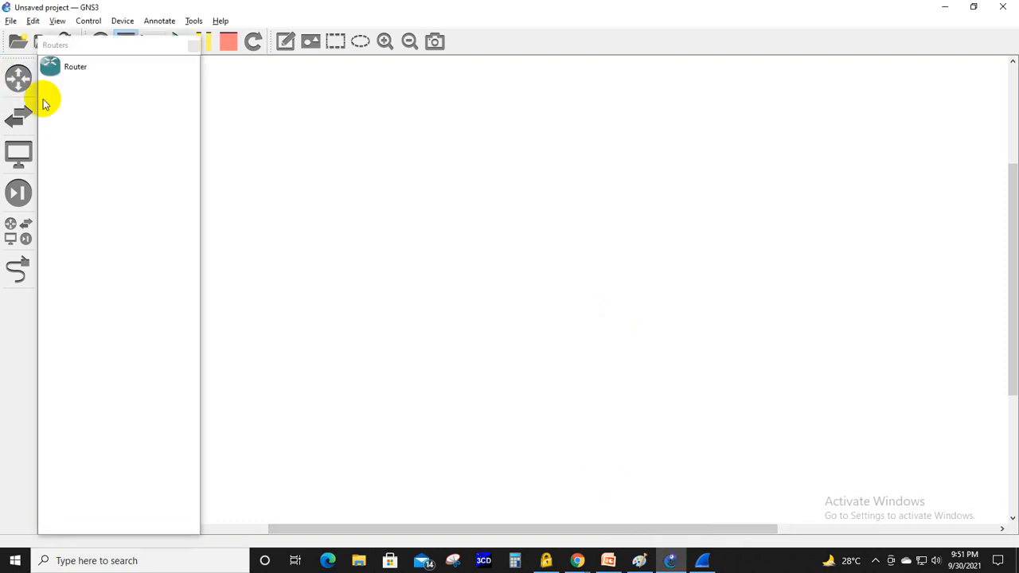
left_click_drag(75, 72, 282, 182)
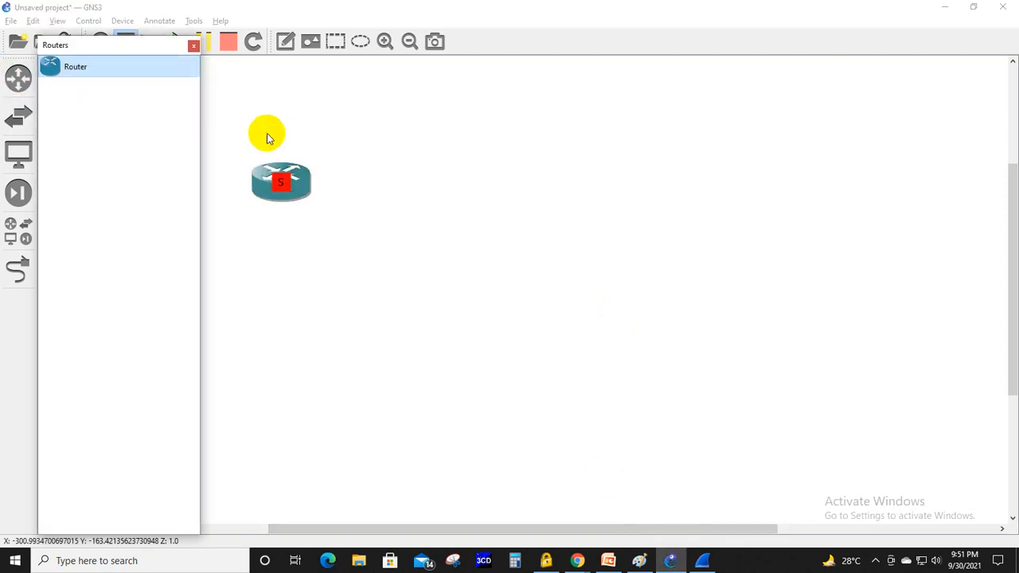
left_click(192, 49)
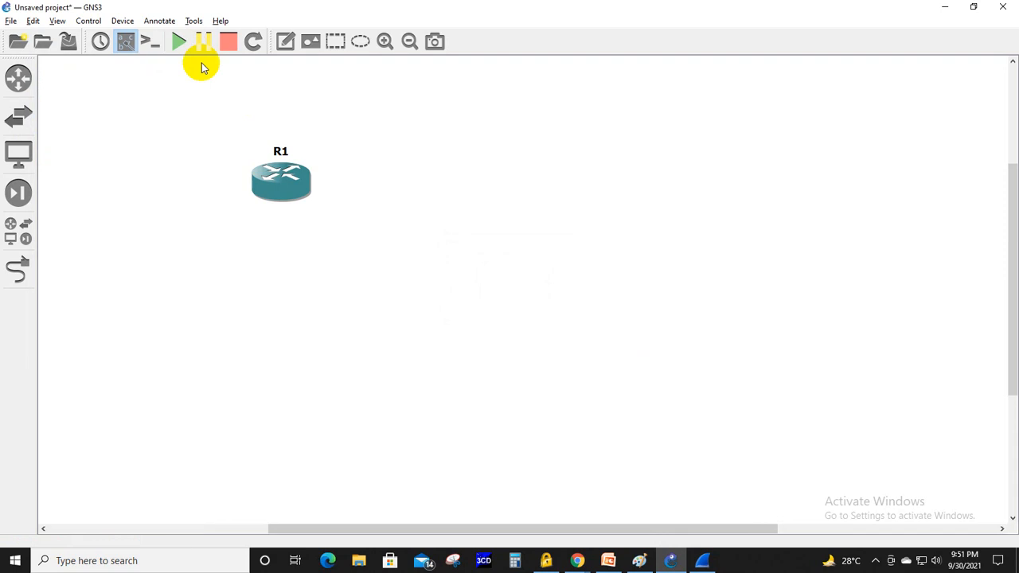
left_click_drag(281, 180, 178, 183)
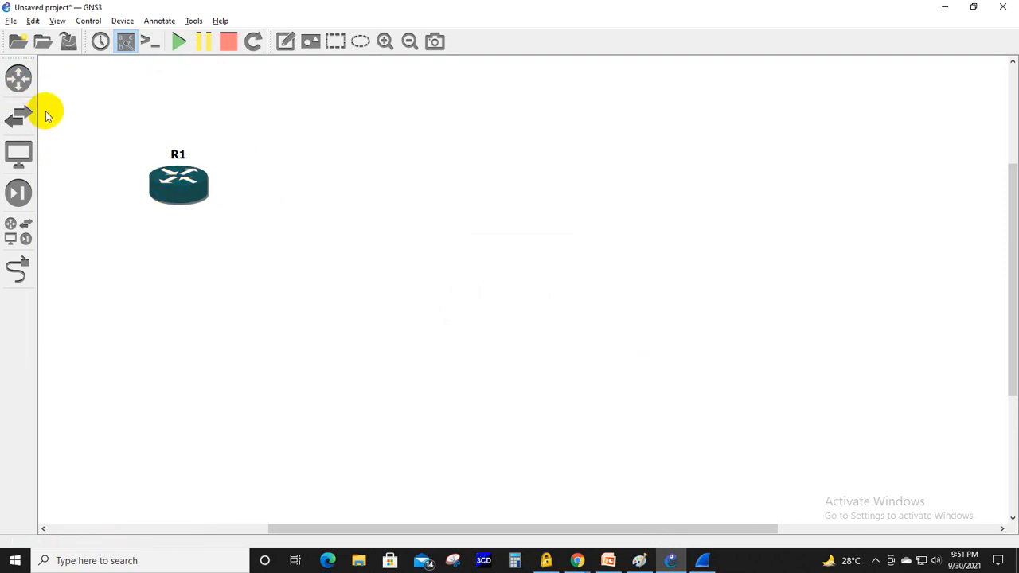
left_click(18, 238)
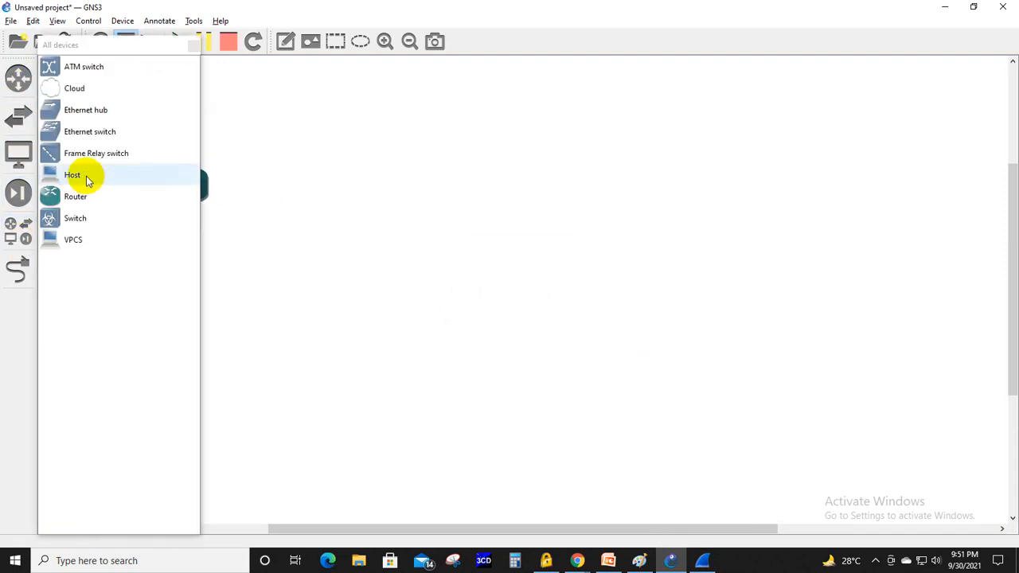
left_click_drag(90, 131, 517, 187)
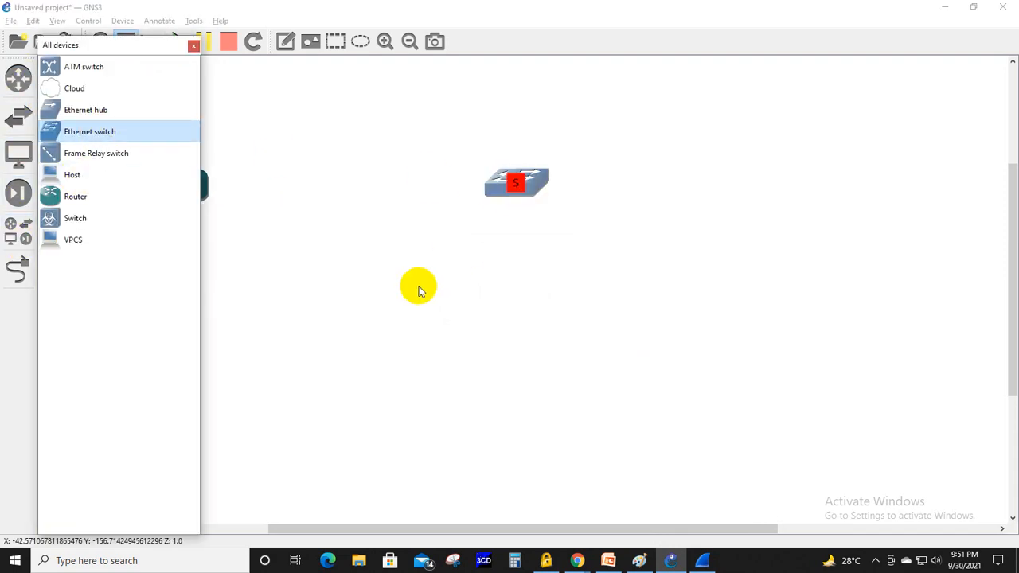
left_click(193, 45)
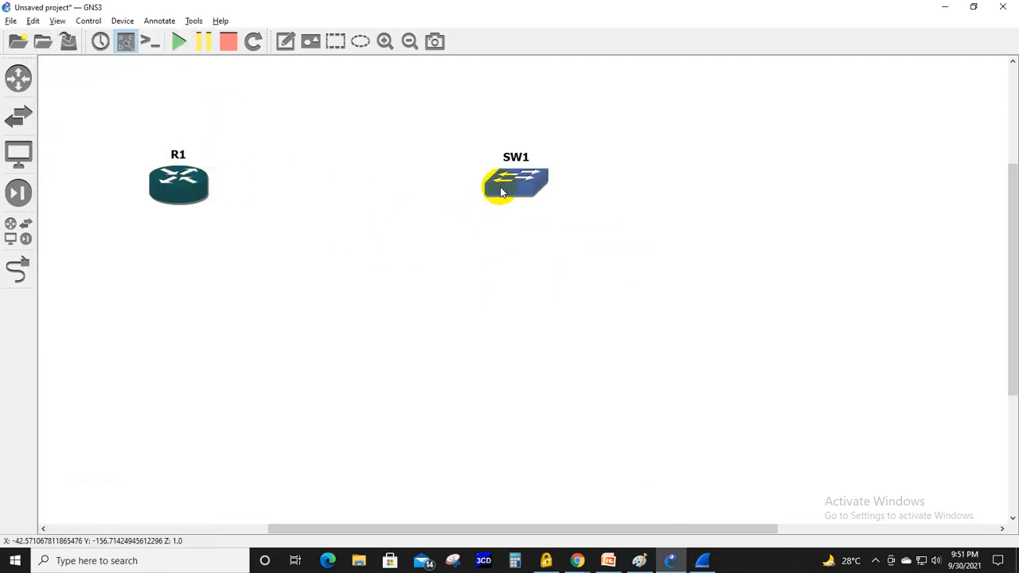
right_click(501, 191)
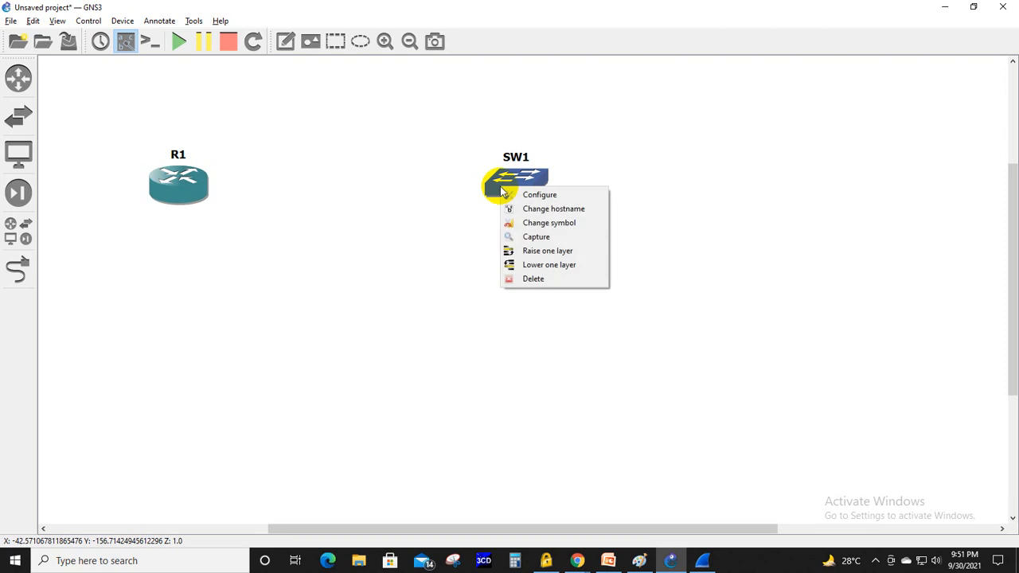
left_click(548, 278)
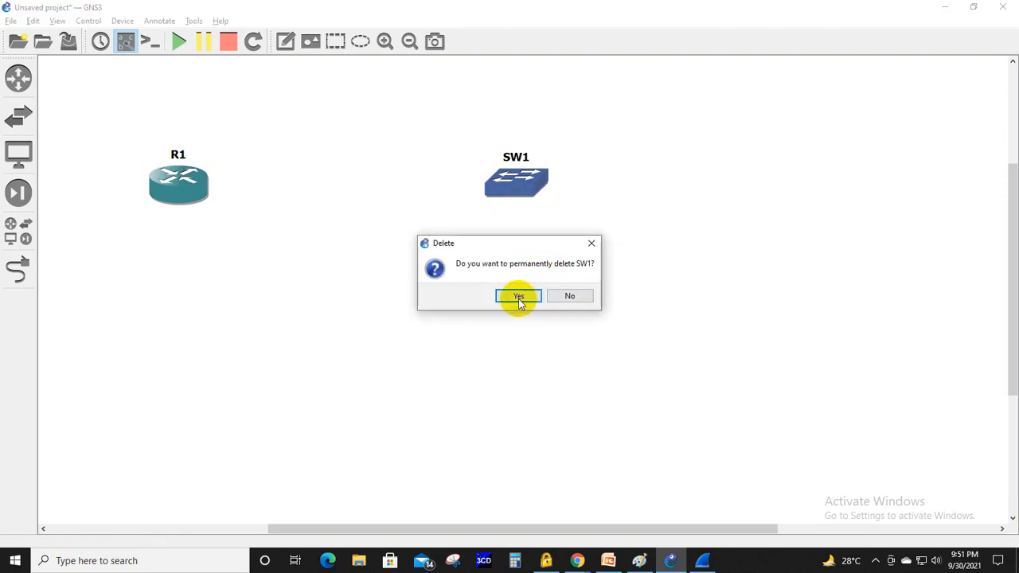
left_click(518, 296)
- Add two more routers in a row to the right of R1 and nudge R1 slightly to align with them
left_click(20, 83)
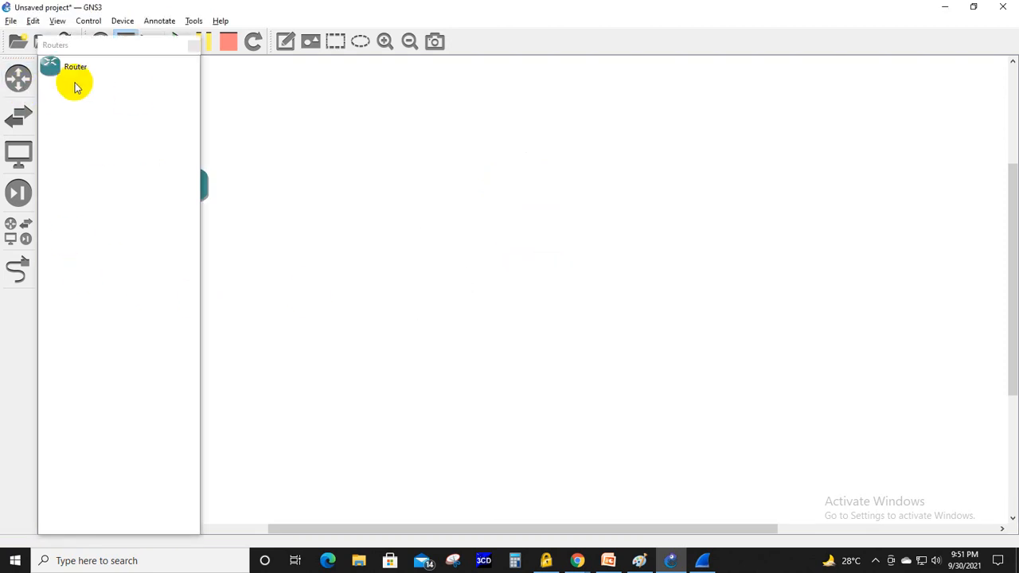
left_click_drag(72, 67, 491, 184)
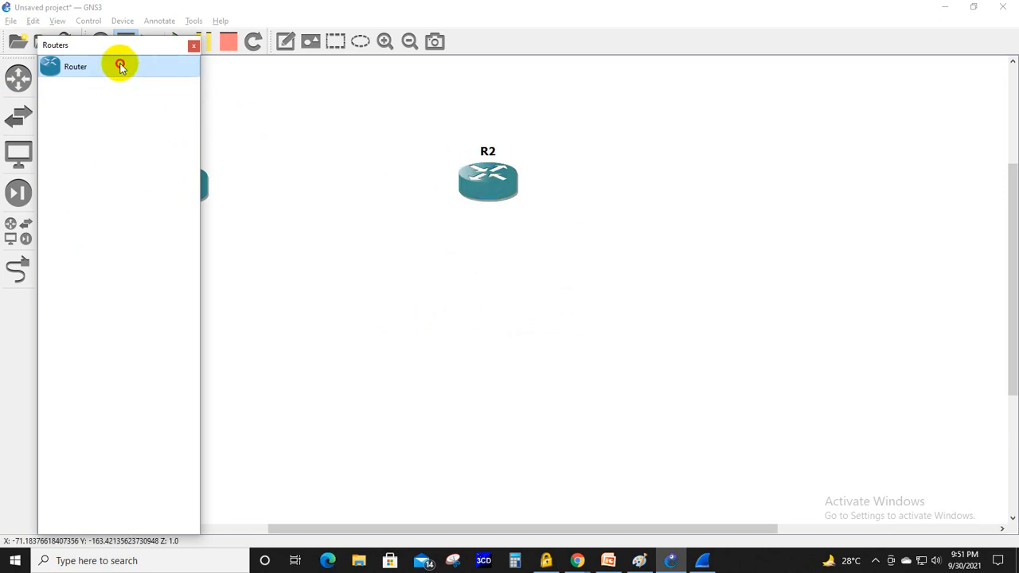
left_click_drag(120, 65, 785, 177)
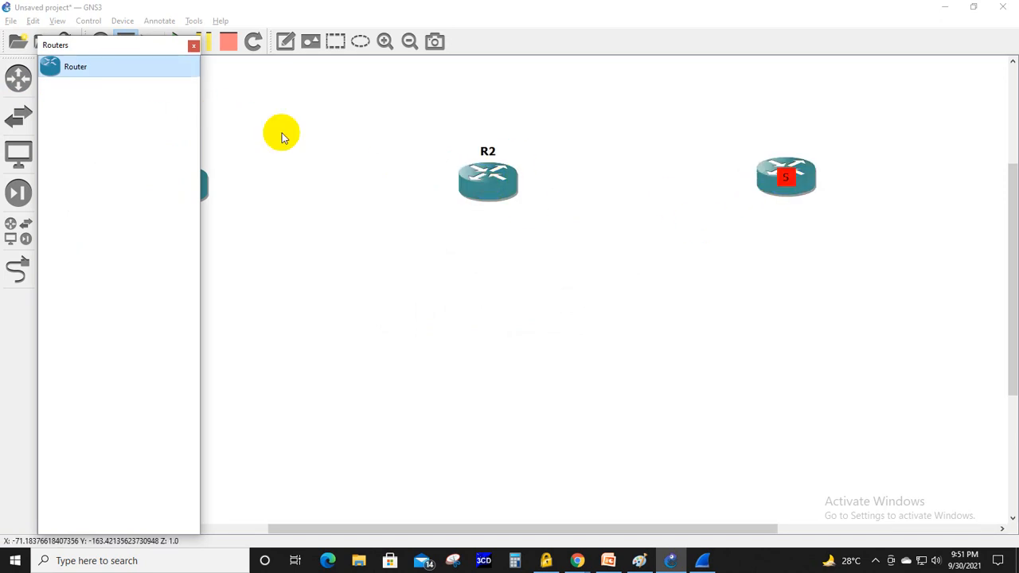
left_click(194, 45)
left_click_drag(182, 177, 175, 175)
- Link R1's FastEthernet0/0 interface to R2's FastEthernet0/0 interface
left_click(18, 270)
left_click(171, 184)
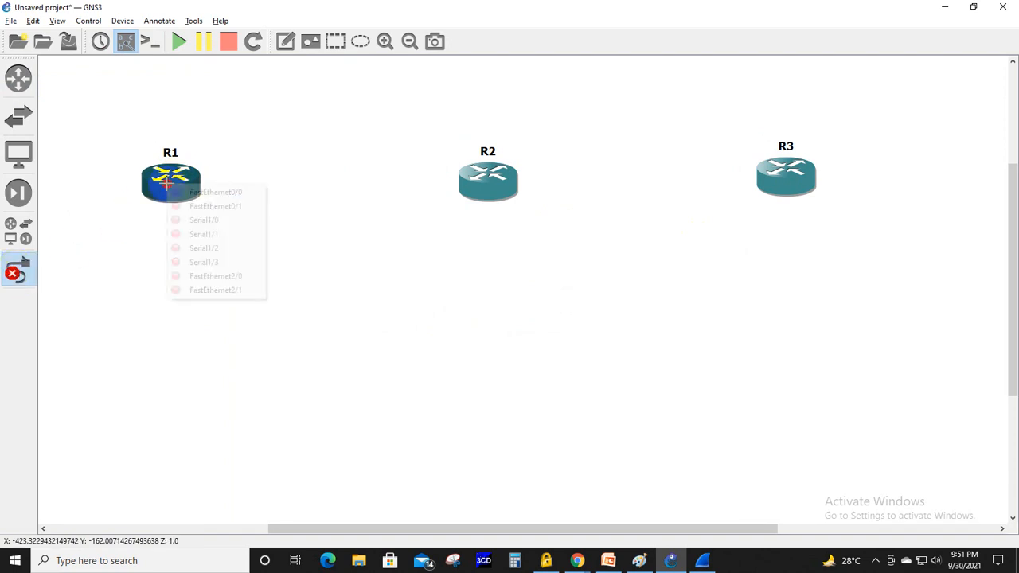
left_click(201, 196)
left_click(465, 182)
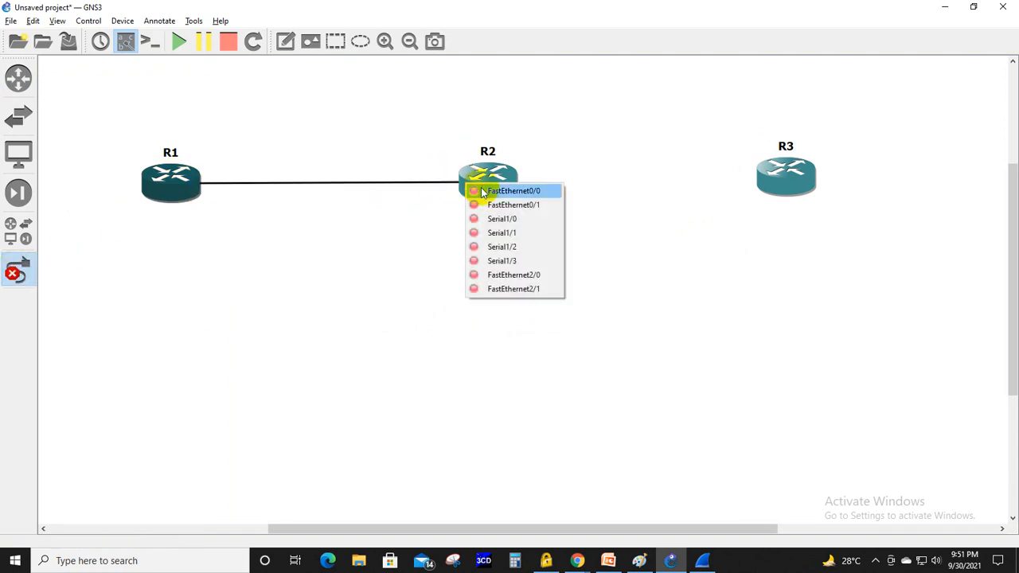
left_click(485, 191)
- Link R2's FastEthernet0/1 to R3's FastEthernet0/1 and leave link mode
left_click(496, 187)
left_click(545, 204)
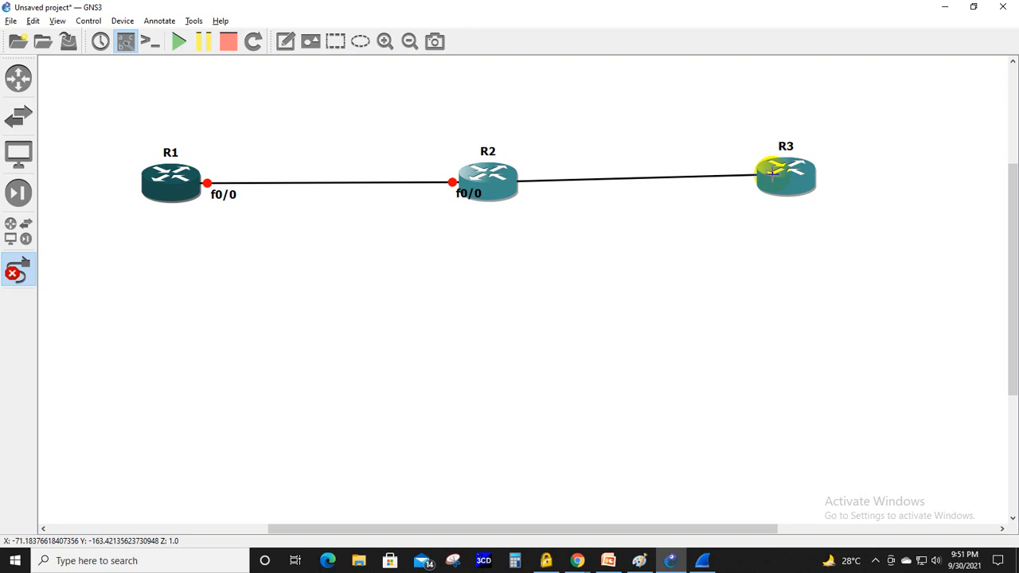
left_click(767, 177)
left_click(799, 204)
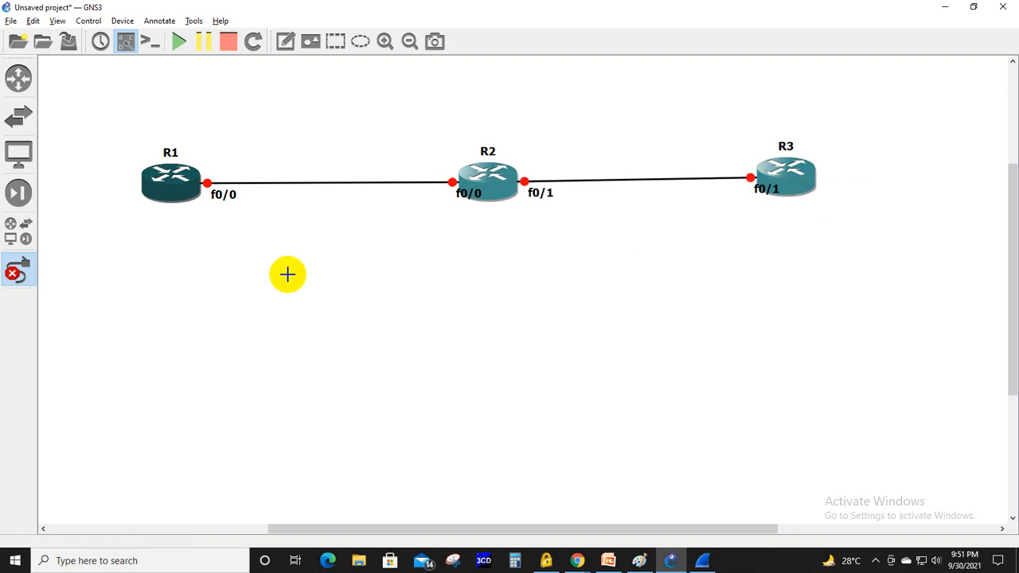
left_click(16, 270)
- Move the four interface labels clear of the routers and links, and start all devices
left_click_drag(472, 188, 450, 203)
left_click_drag(539, 193, 541, 198)
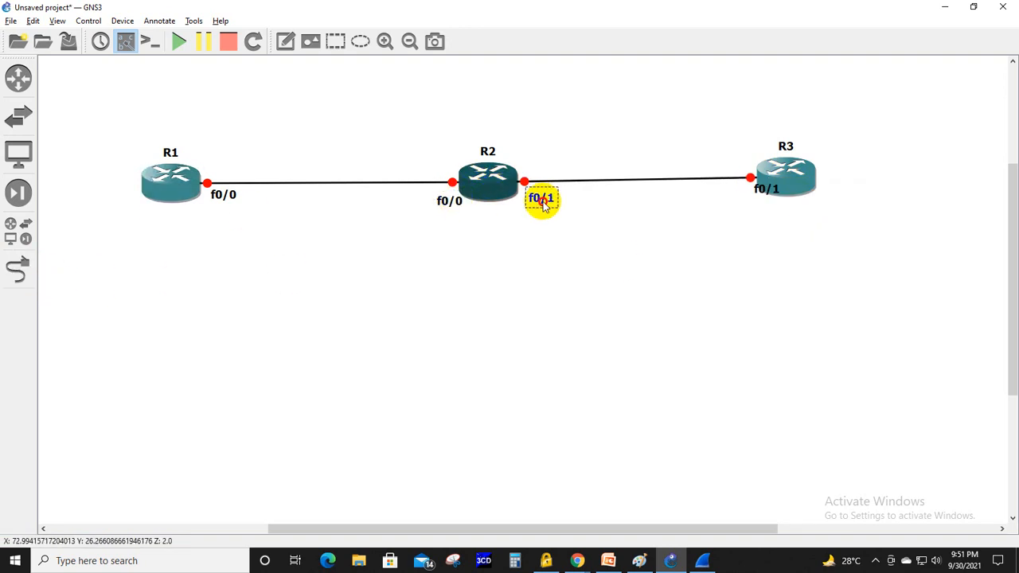
left_click_drag(766, 189, 739, 198)
left_click_drag(224, 194, 222, 205)
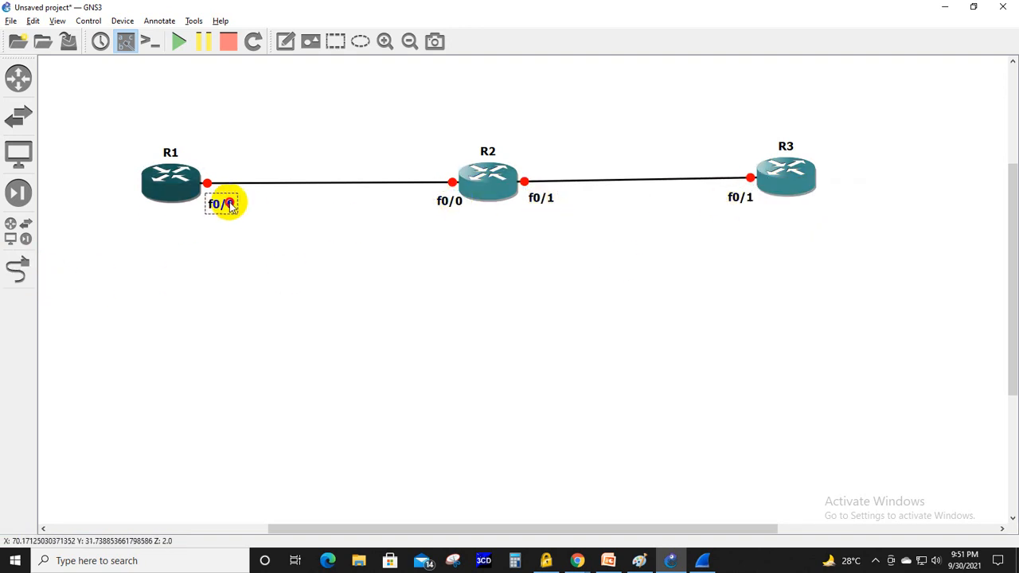
left_click(179, 48)
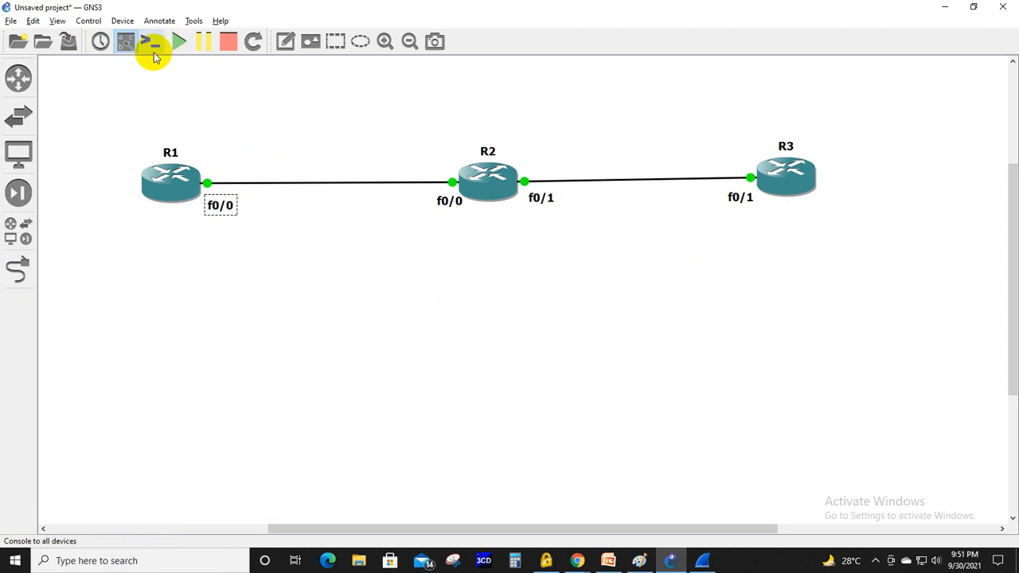
- Add the text note "DHCP Server" below R3
left_click(285, 41)
left_click(737, 227)
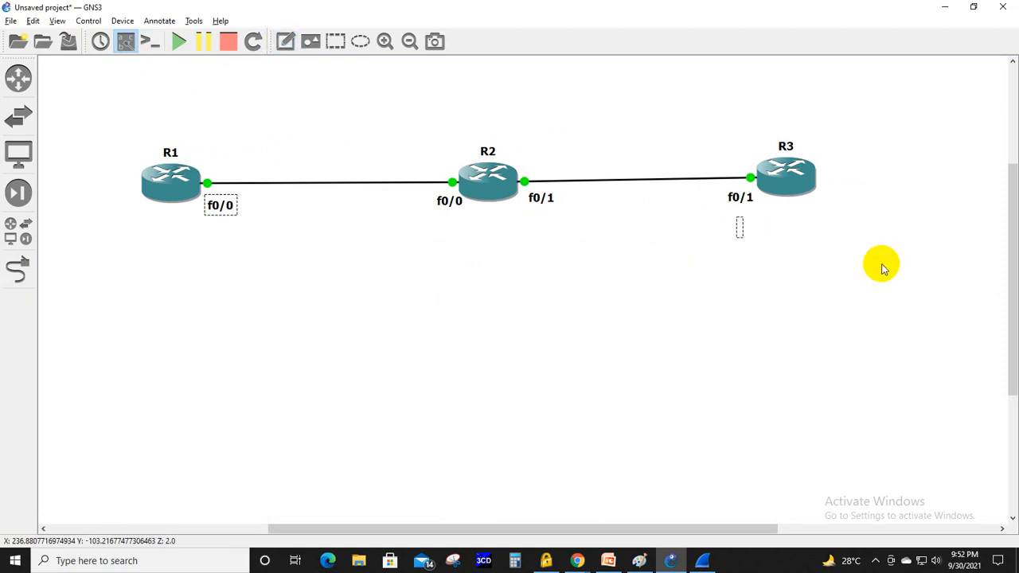
type("DHCP ")
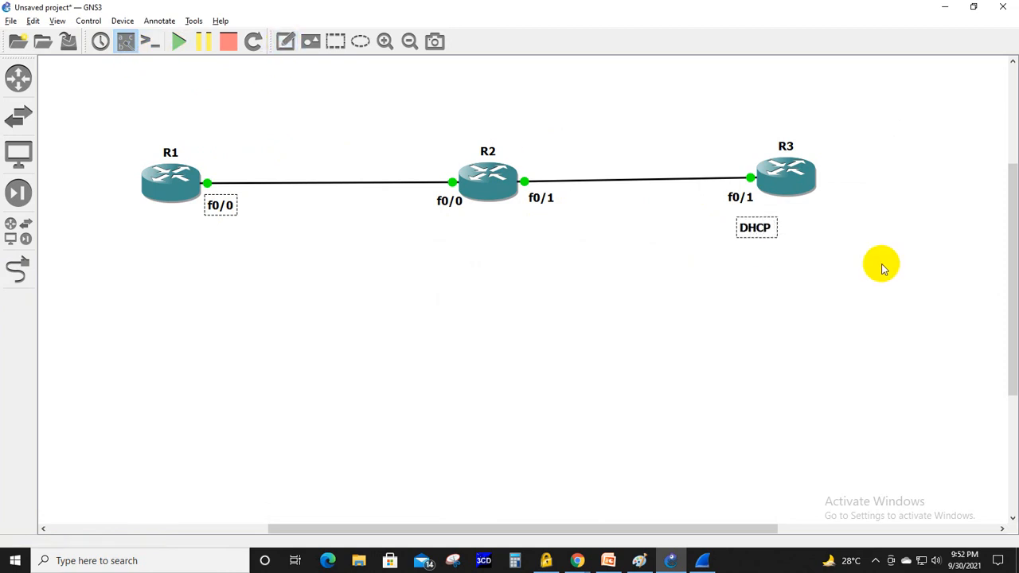
type("Server")
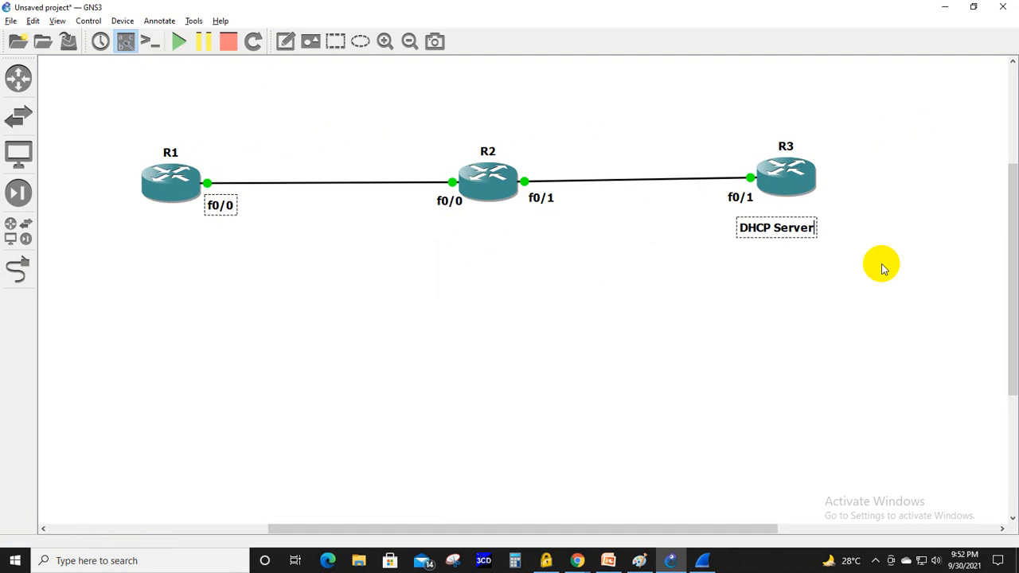
- Add the text note "DHCP Client" below R1
left_click(285, 41)
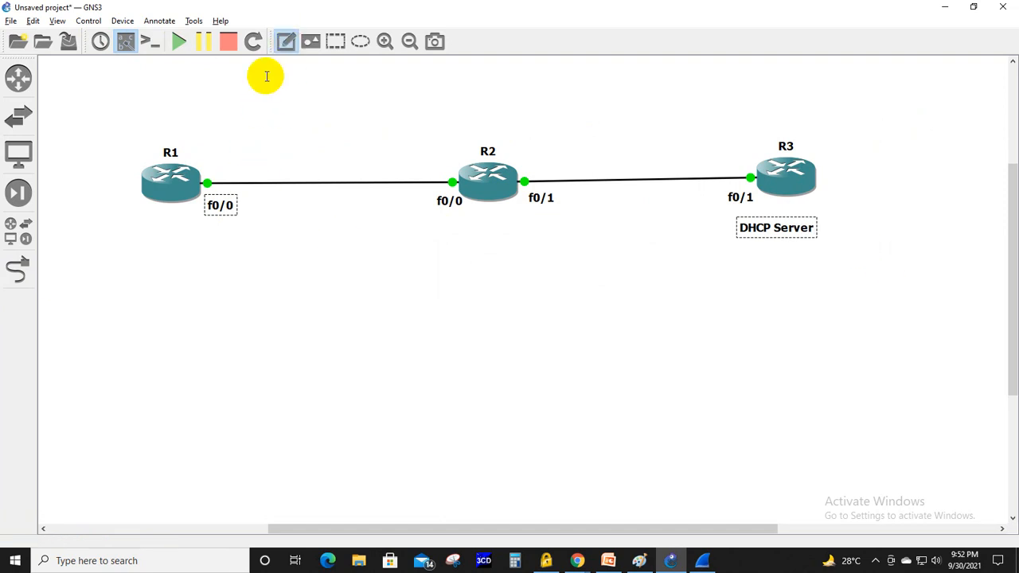
left_click(126, 239)
type("DHC")
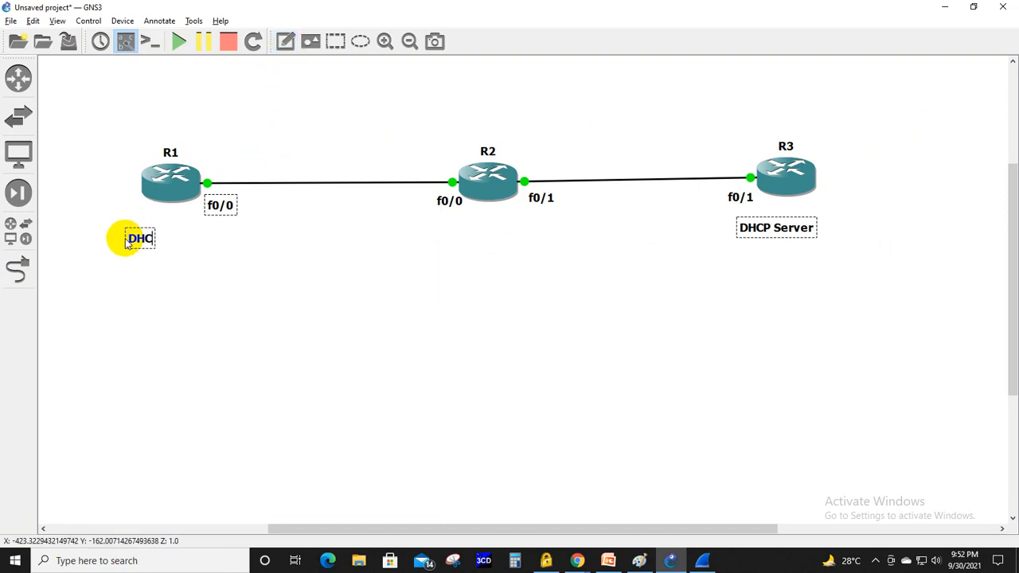
type("P Clie")
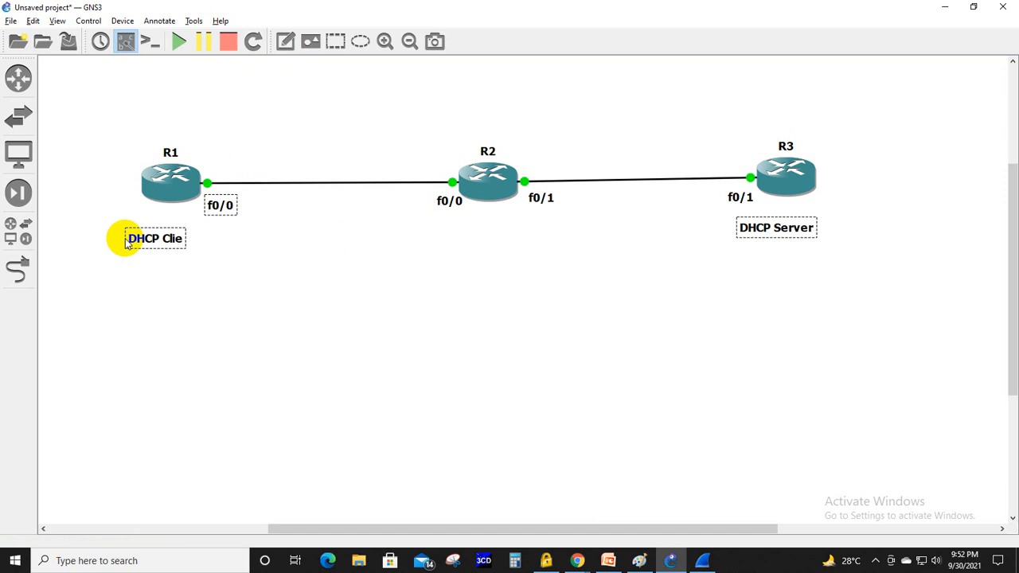
type("nt")
left_click(264, 249)
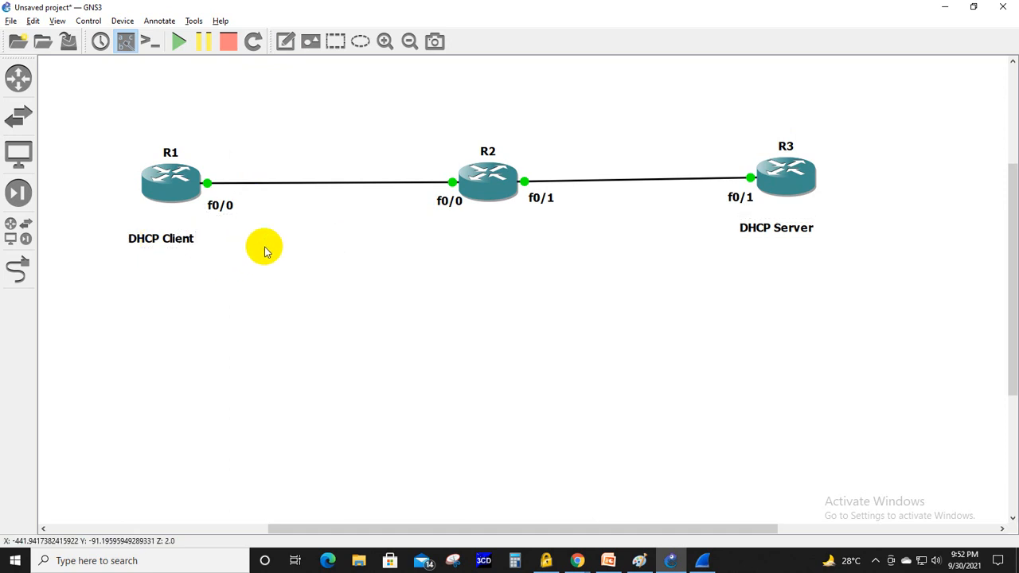
- Nudge R2 slightly up, R3 slightly to the right and R1 slightly up to tidy the topology
left_click_drag(487, 196, 487, 191)
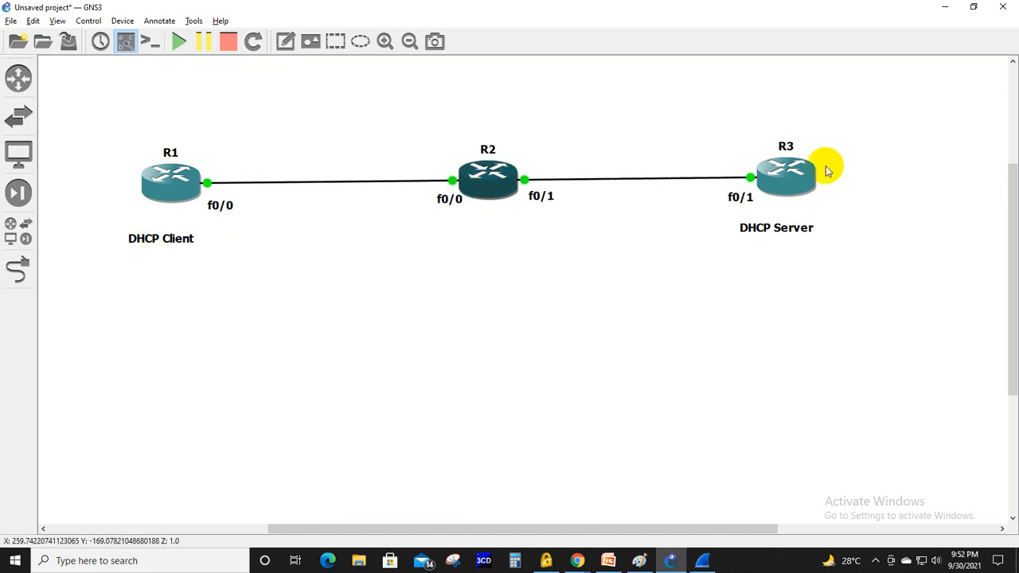
left_click_drag(812, 181, 827, 181)
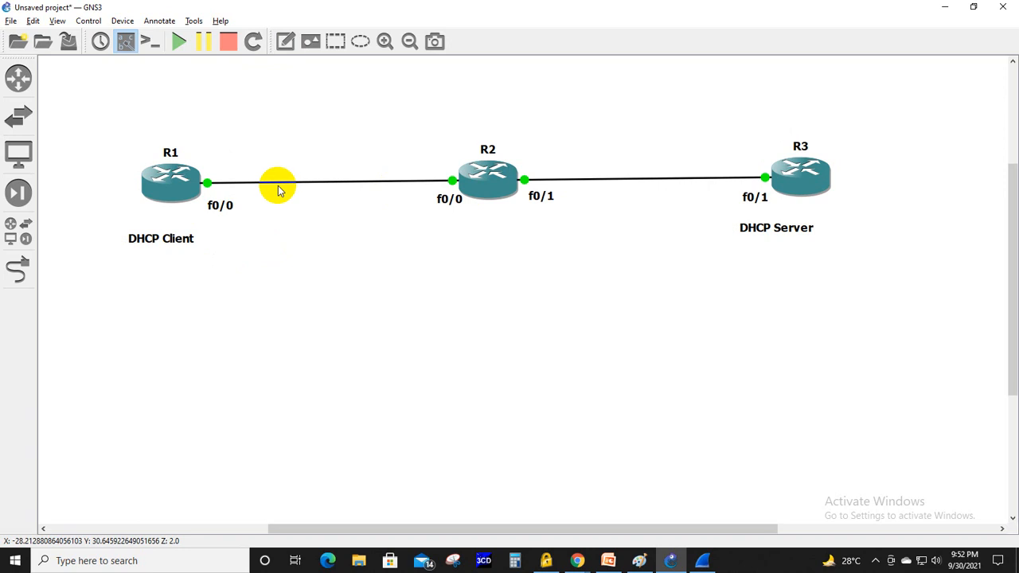
left_click_drag(169, 178, 184, 154)
- Add the network note "192.168.12.0/24" above the link between R1 and R2
left_click(285, 41)
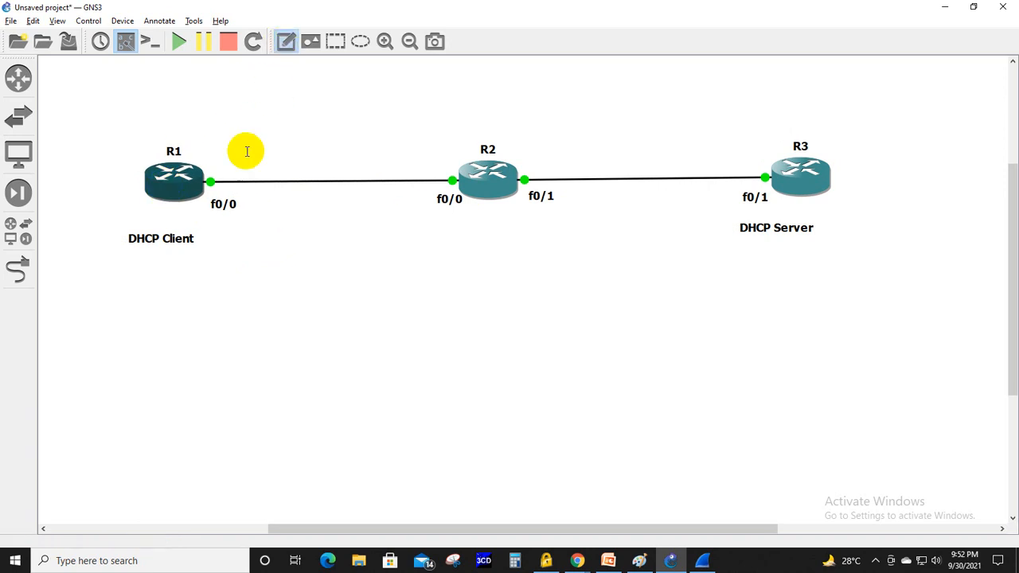
left_click(233, 144)
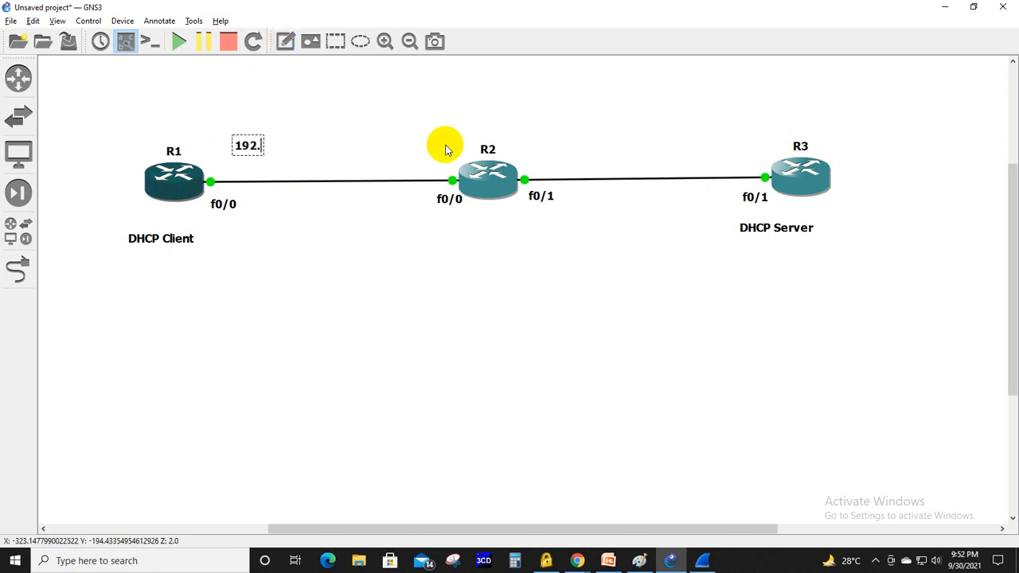
type("192.168.10.0")
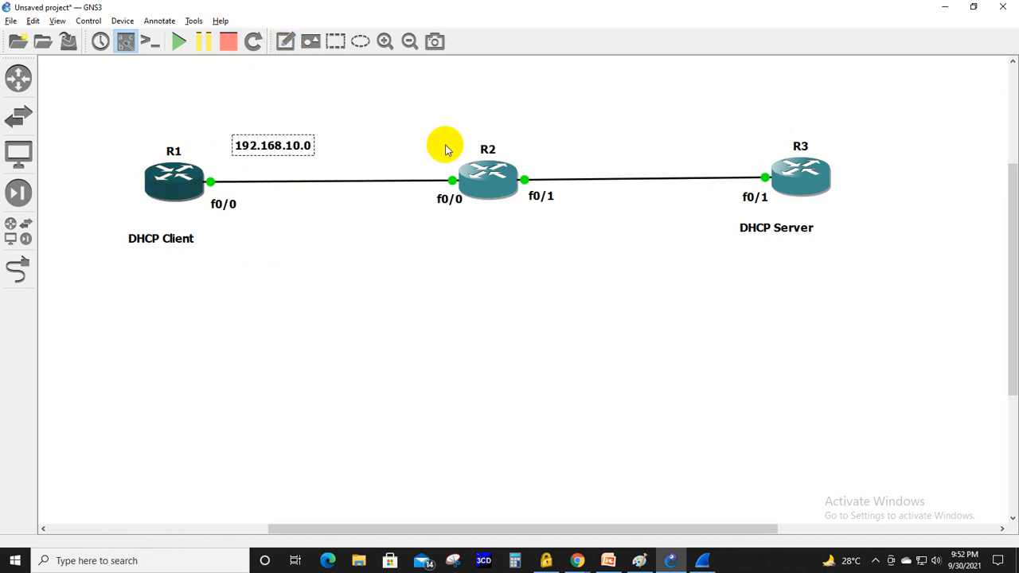
key("BackSpace")
key("BackSpace")
key("BackSpace")
type("2.0/24")
- Add the network note "192.168.23.0/24" above the link between R2 and R3
left_click(285, 41)
left_click(558, 143)
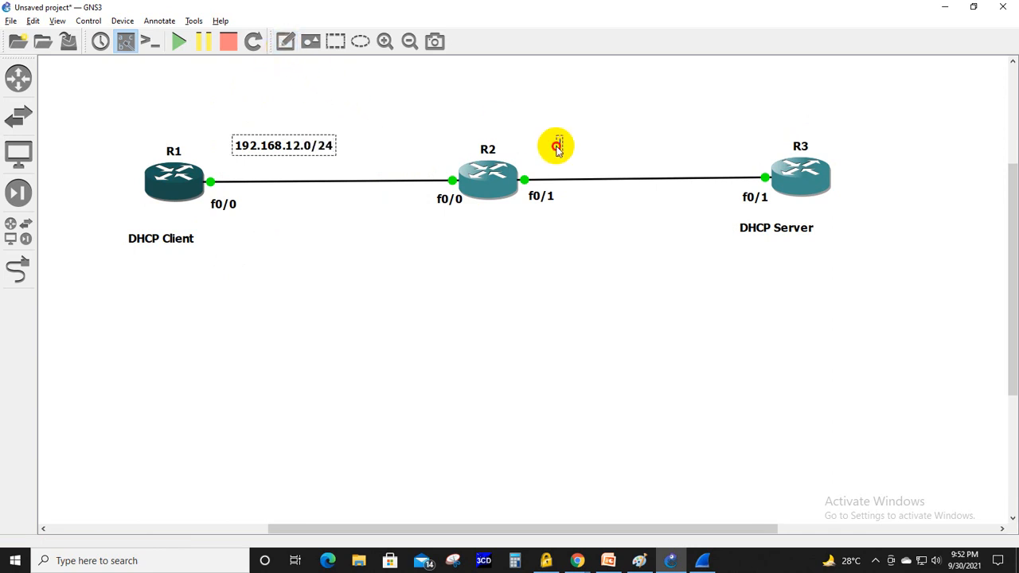
type("192.168")
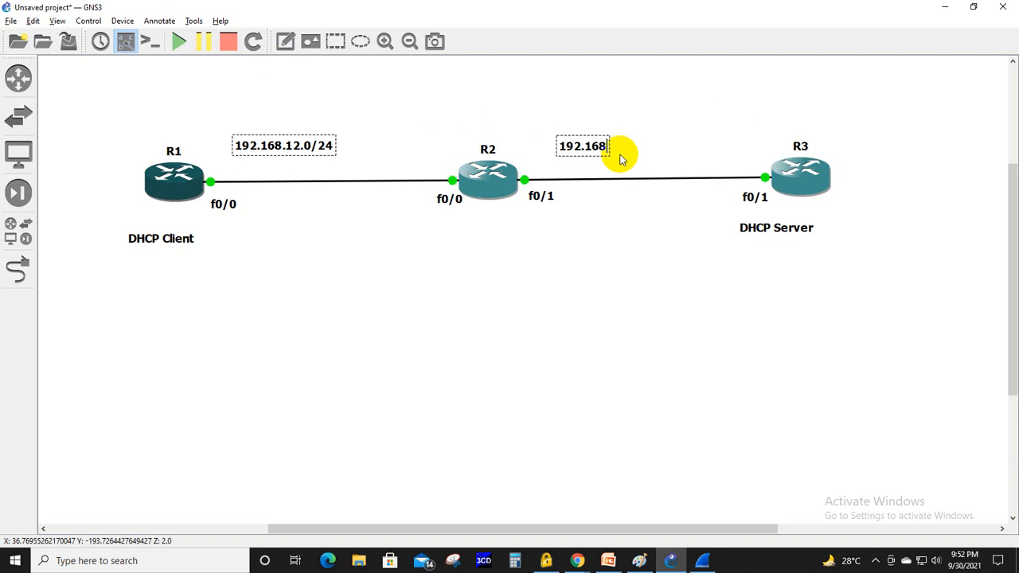
type(".")
type("23.0/24")
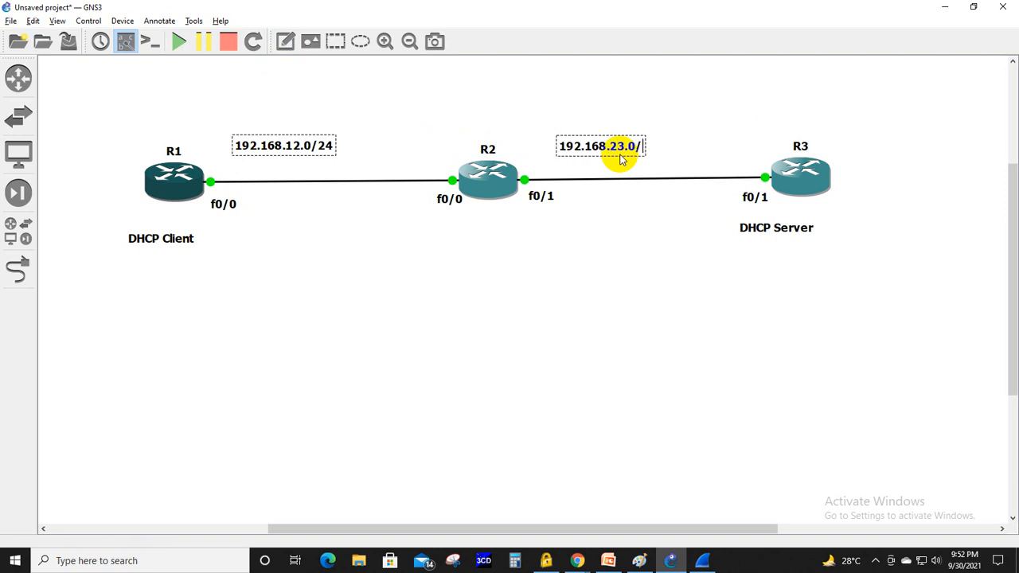
left_click(673, 124)
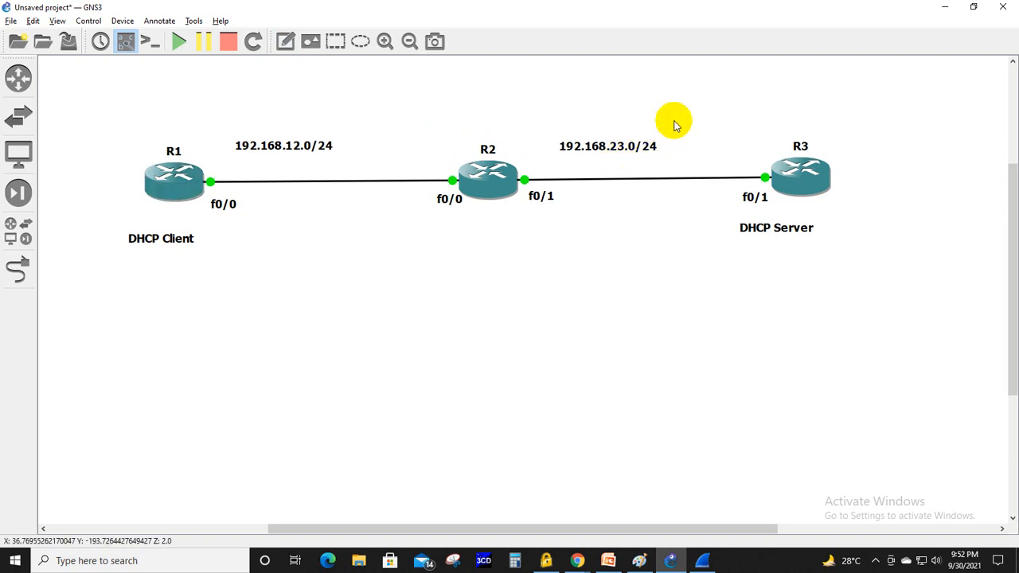
right_click(163, 190)
left_click(195, 237)
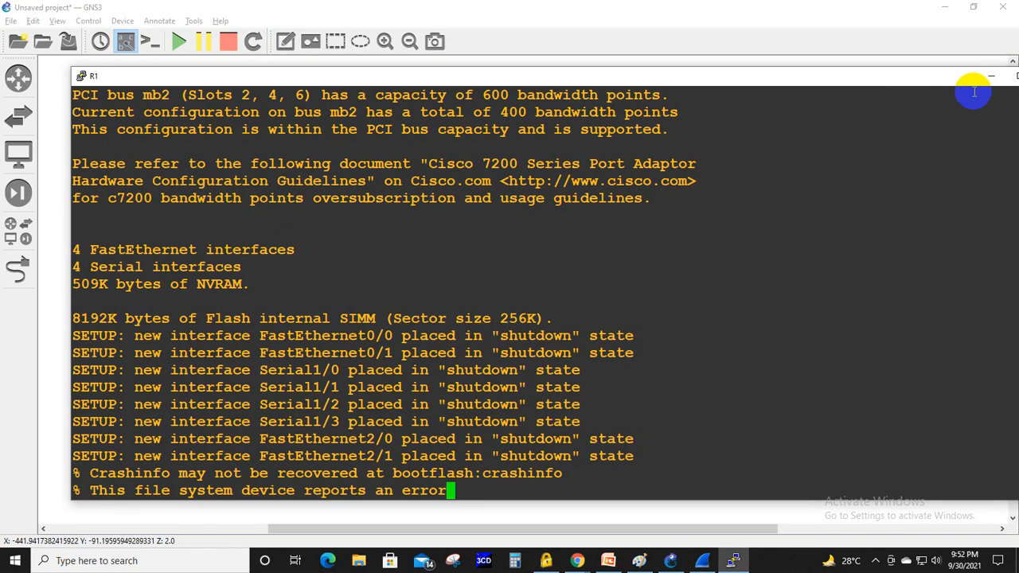
left_click_drag(912, 74, 728, 84)
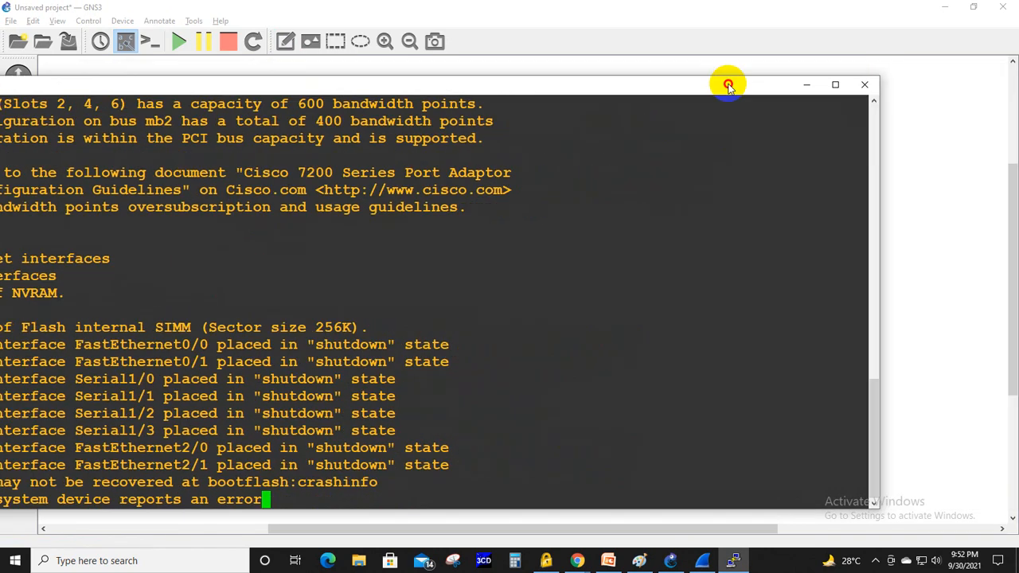
left_click(863, 85)
- Open the consoles of routers R2 and R3 in maximized windows, minimizing each one
right_click(477, 180)
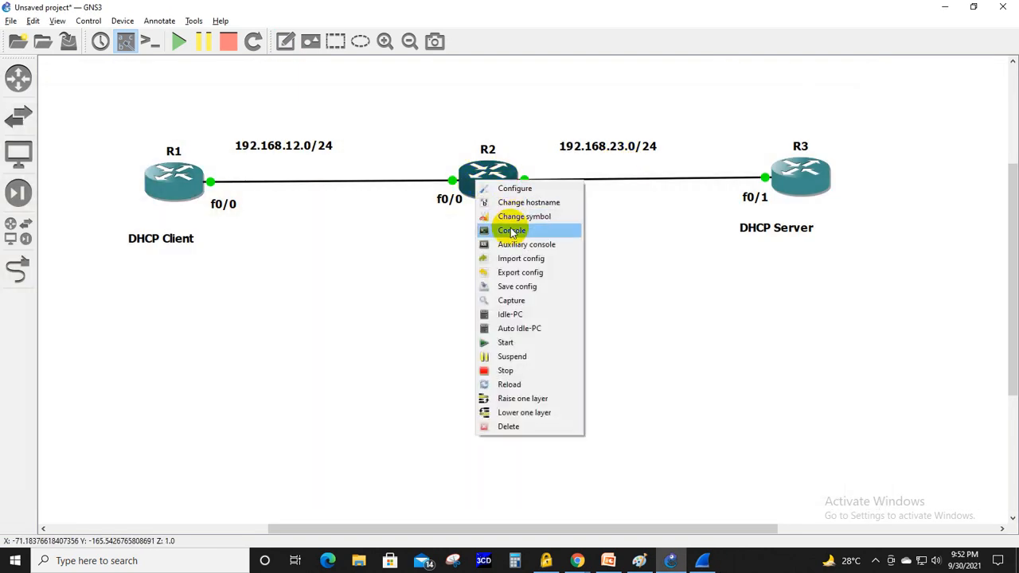
left_click(510, 230)
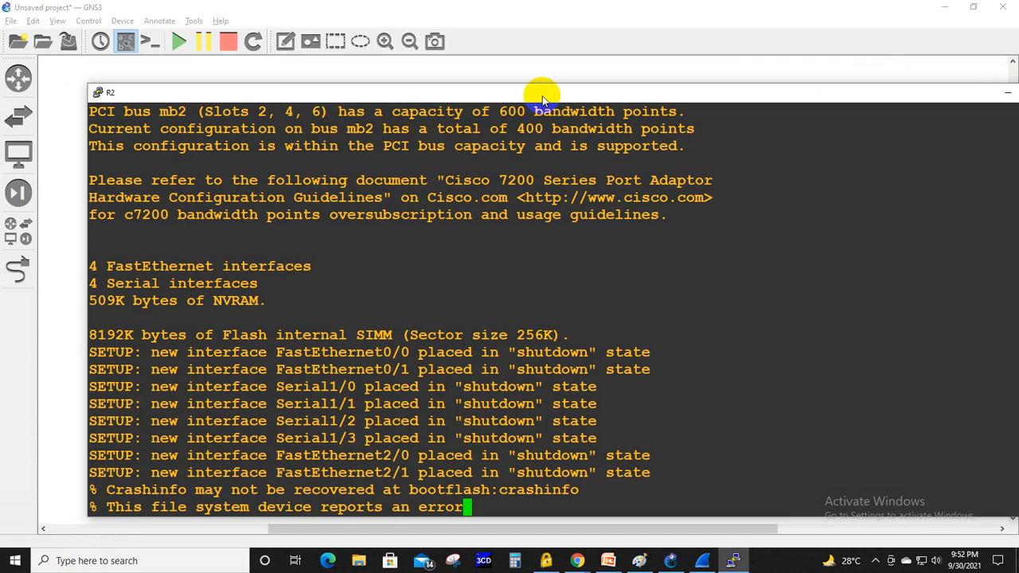
double_click(542, 96)
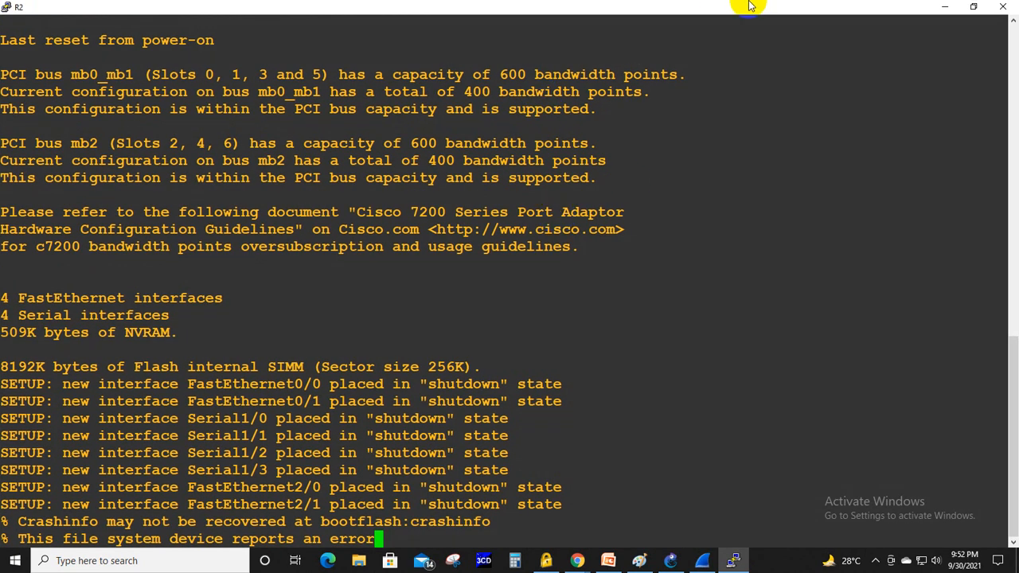
left_click(945, 7)
right_click(803, 183)
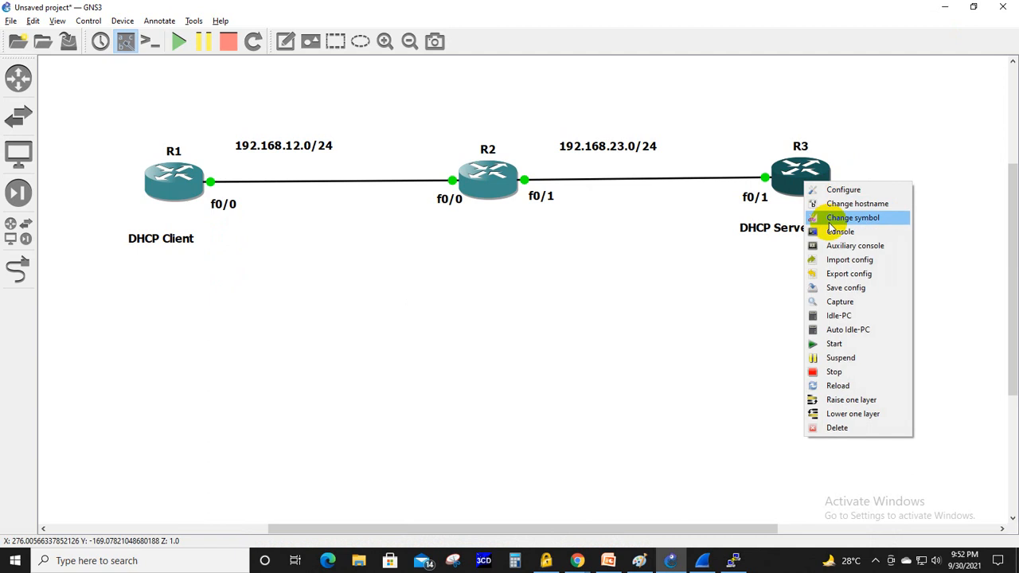
left_click(836, 231)
double_click(678, 117)
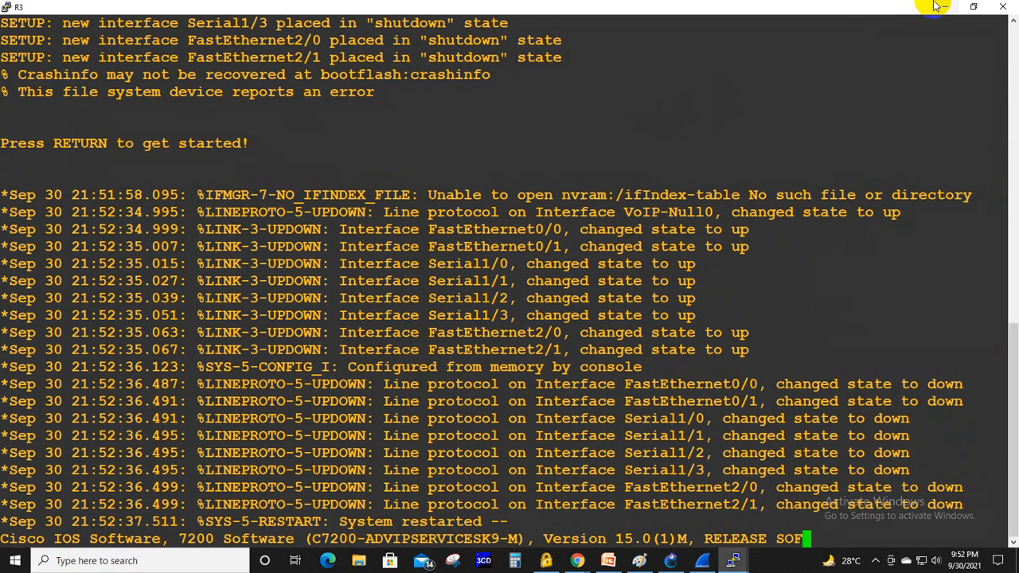
left_click(942, 9)
- Bring up R2's console and enter global configuration mode with conf terminal
mouse_move(736, 562)
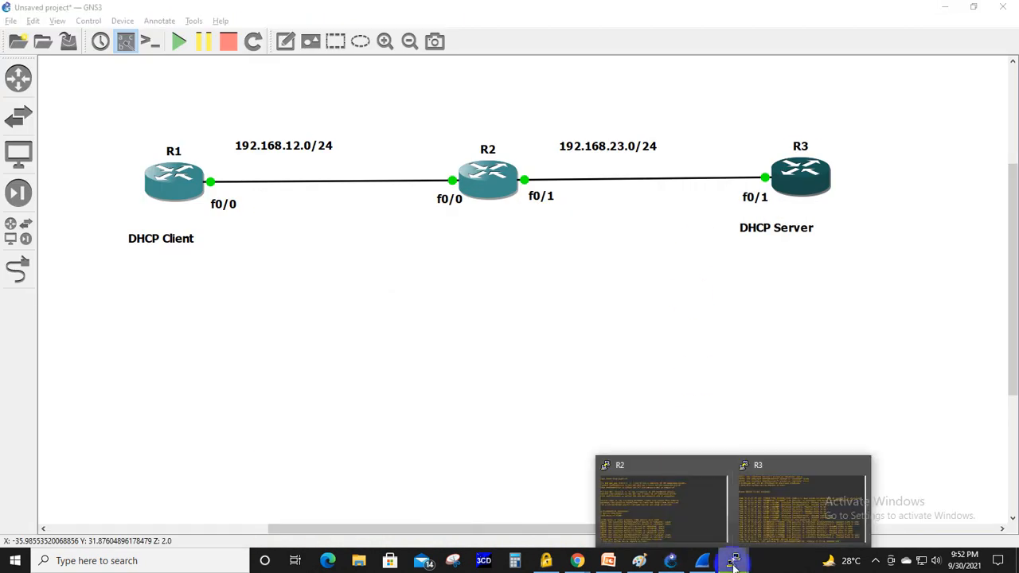
left_click(671, 521)
key("Return")
key("Return")
key("Return")
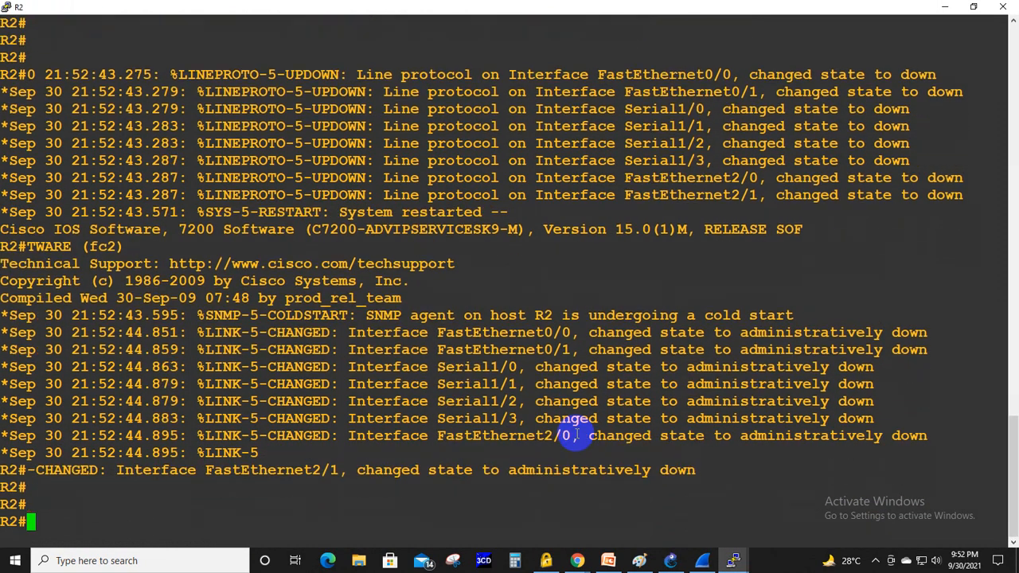
type("conf ter")
key("Tab")
key("Return")
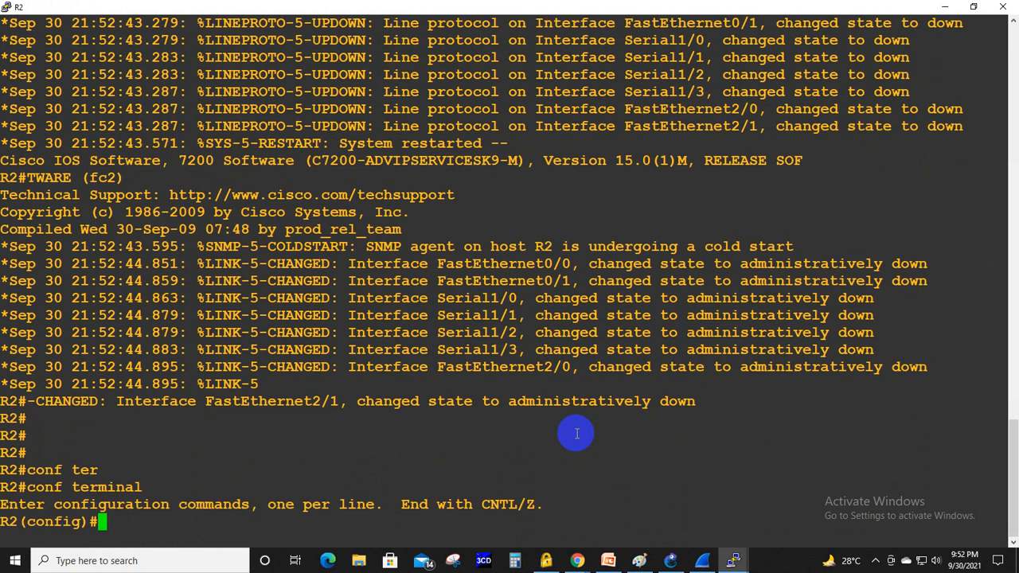
- Enable R2's interface fa0/0 with no shut and assign it the IP address 192.168.12.2 255.255.255.0
type("int fa0/0")
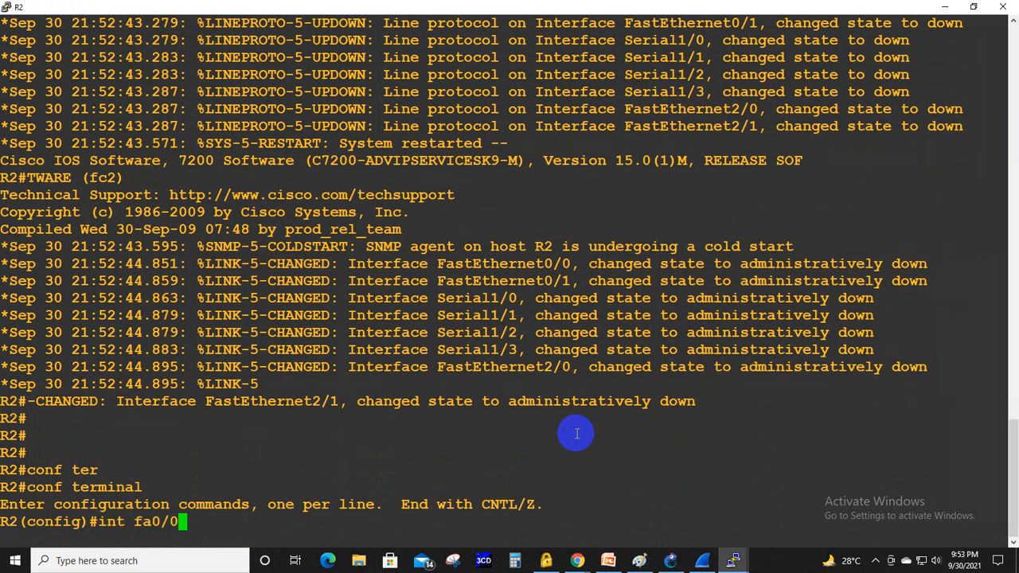
key("Return")
type("no shut")
key("Return")
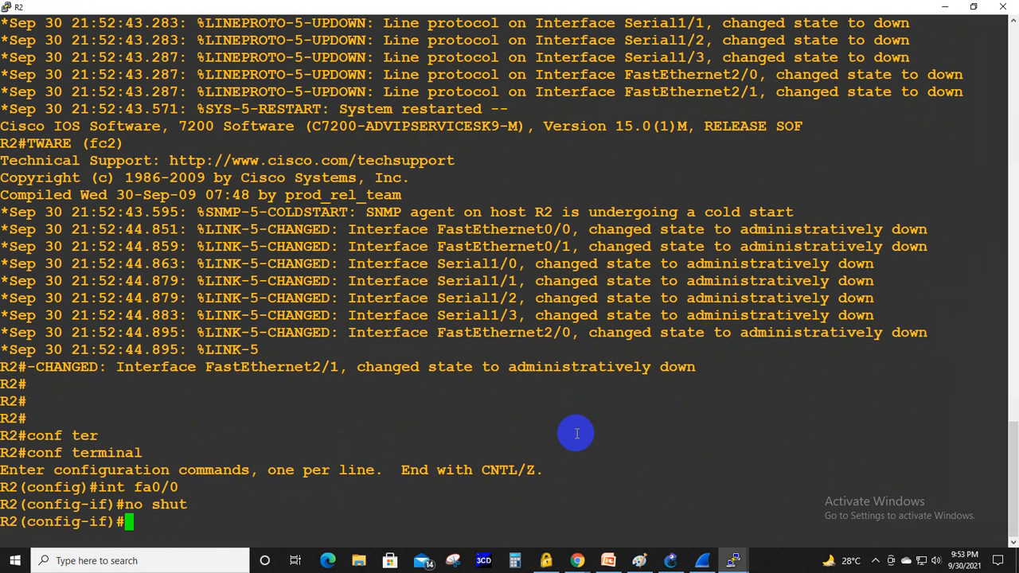
type("ip add")
key("Tab")
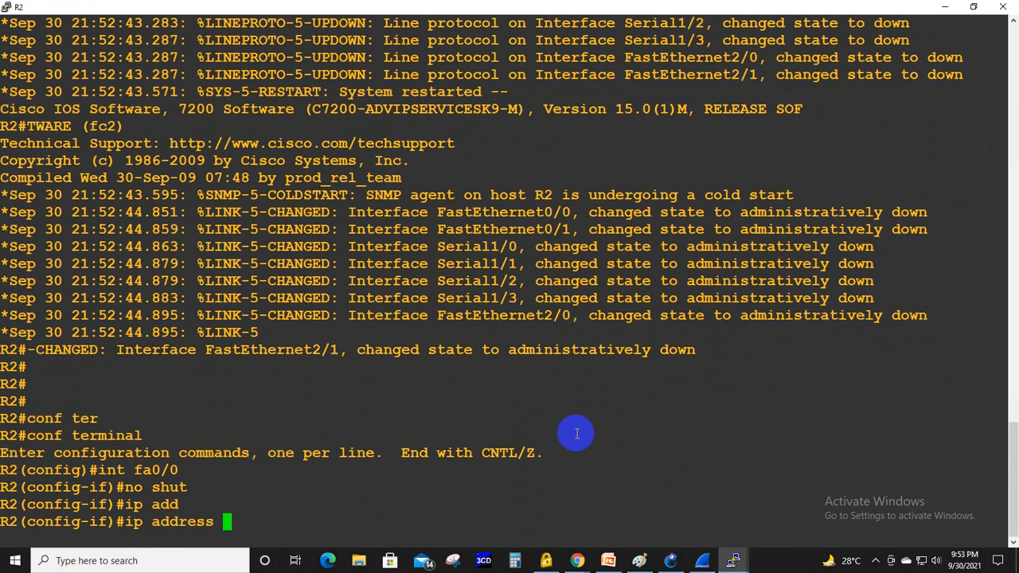
type("192.168.12")
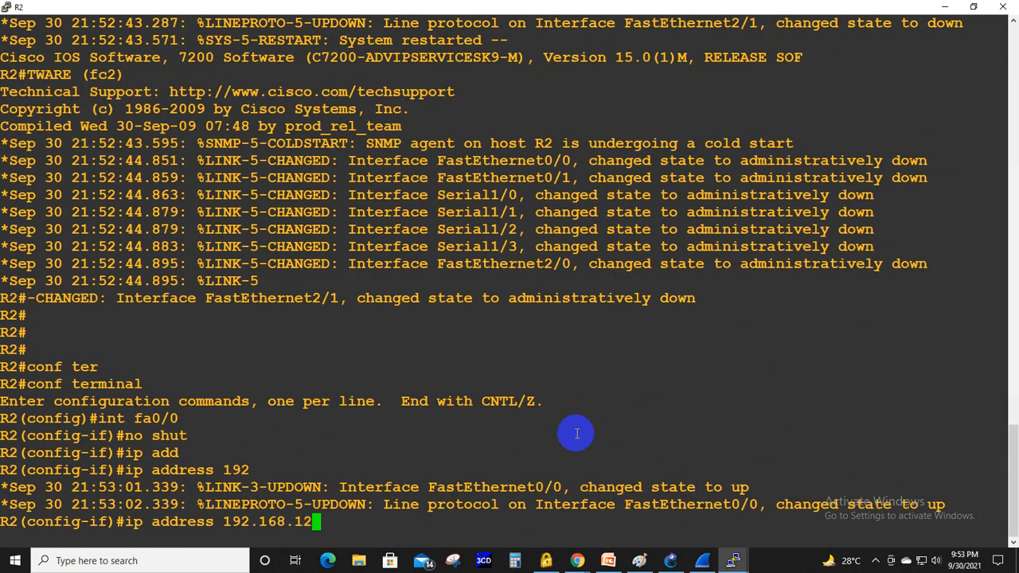
type(".2 255.255.255.0")
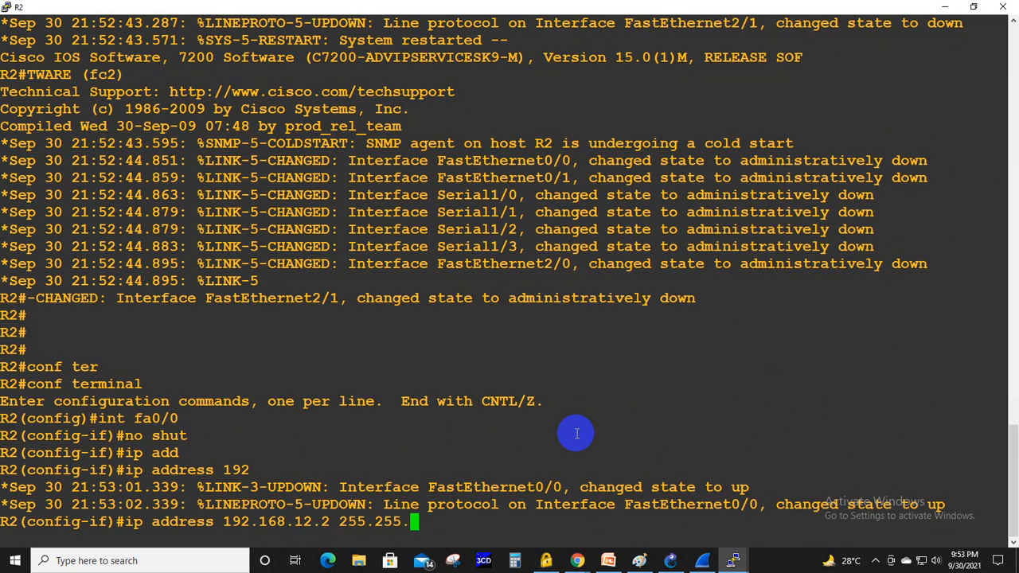
key("Return")
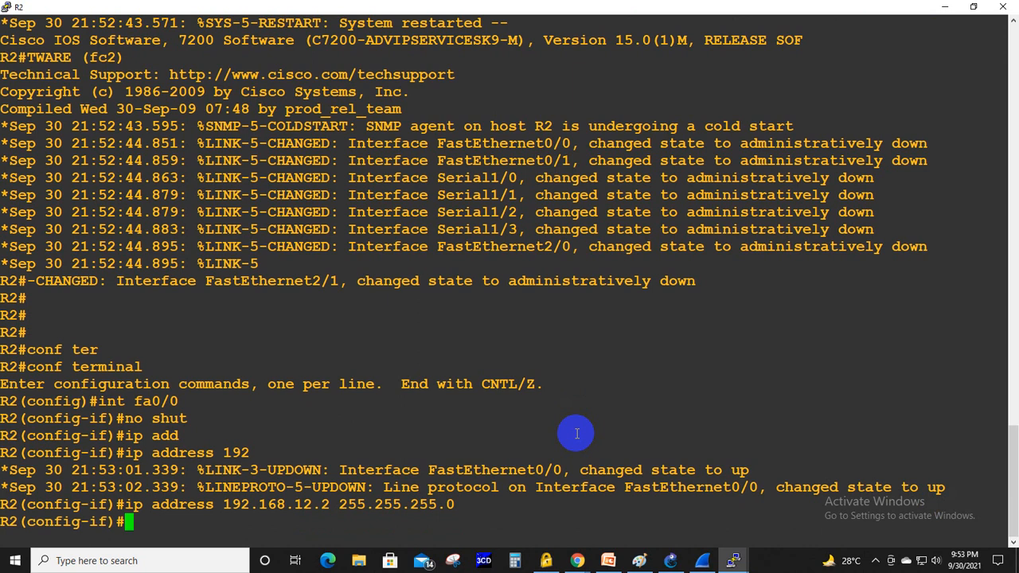
- Enter interface fa0/1 on R2 and enable it with no shut
type("int fa0/01")
key("Return")
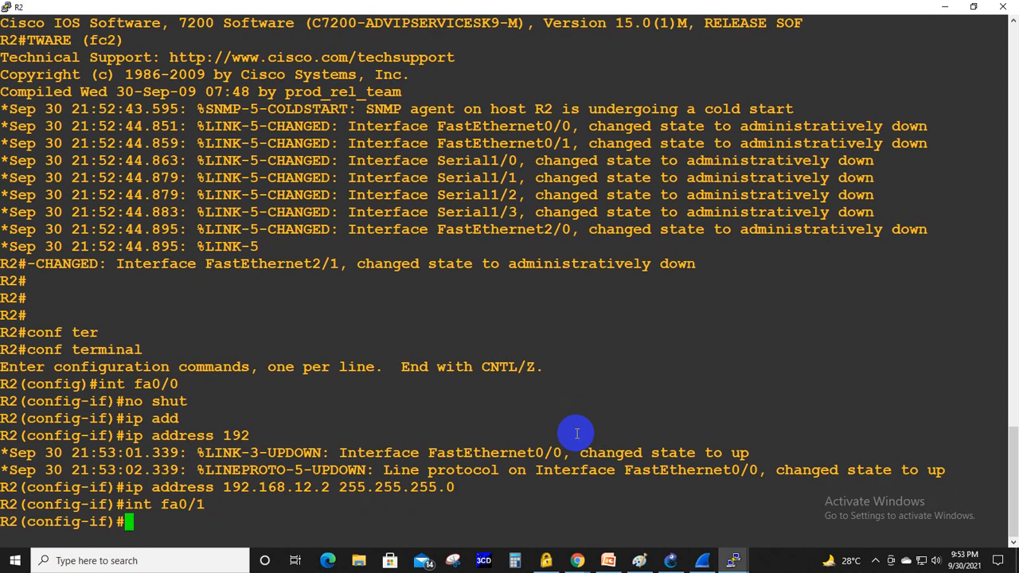
type("no shut")
key("Return")
- Assign the IP address 192.168.23.2 255.255.255.0 to R2's fa0/1 by reusing the earlier ip address command
key("Up")
key("Up")
key("Up")
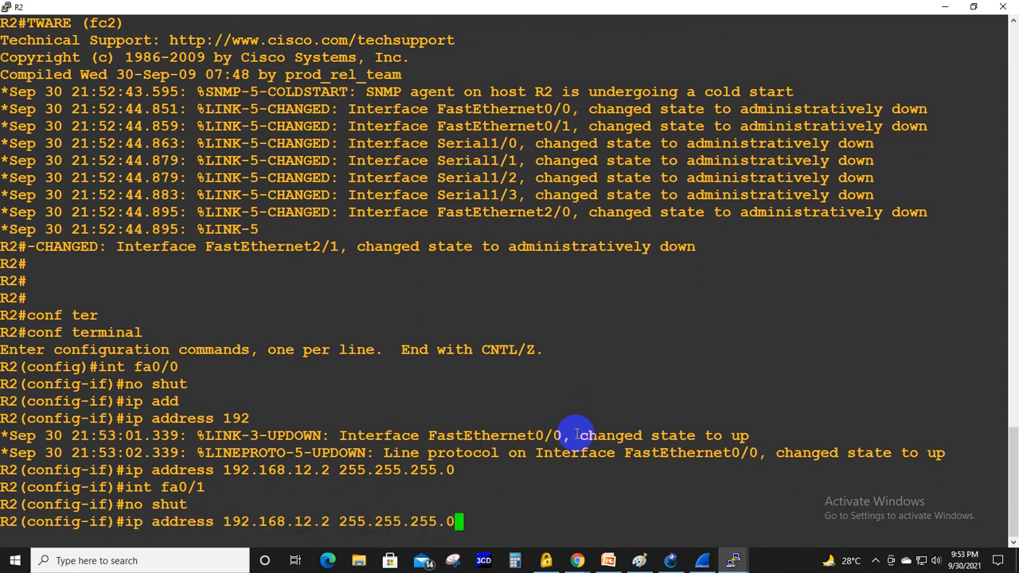
key("Left")
key("Left")
key("Left")
key("Left")
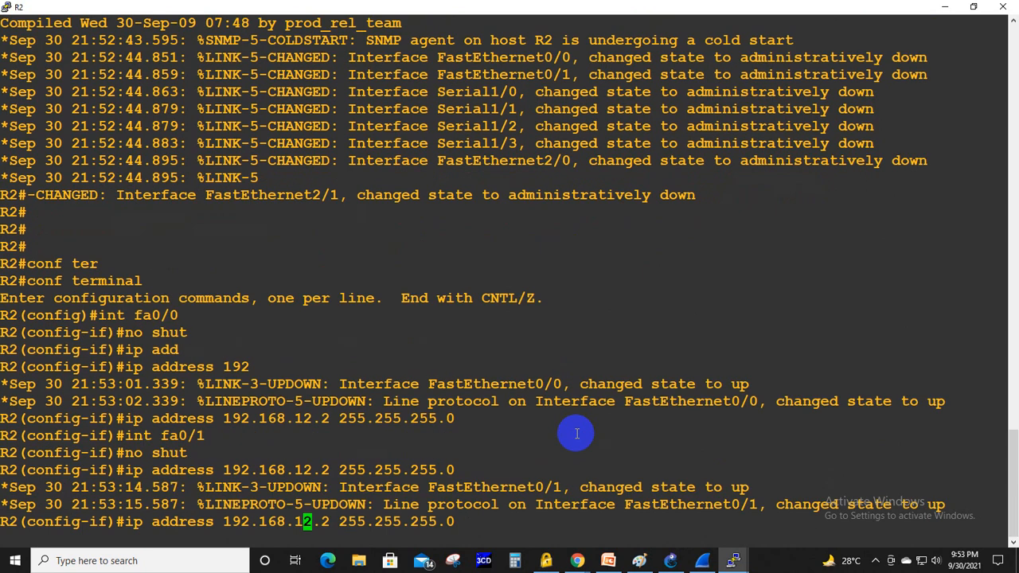
key("BackSpace")
key("BackSpace")
type("23")
key("Return")
- Leave configuration mode on R2 and save its configuration with write, accepting the NVRAM overwrite
key("ctrl+z")
type("wr")
key("Tab")
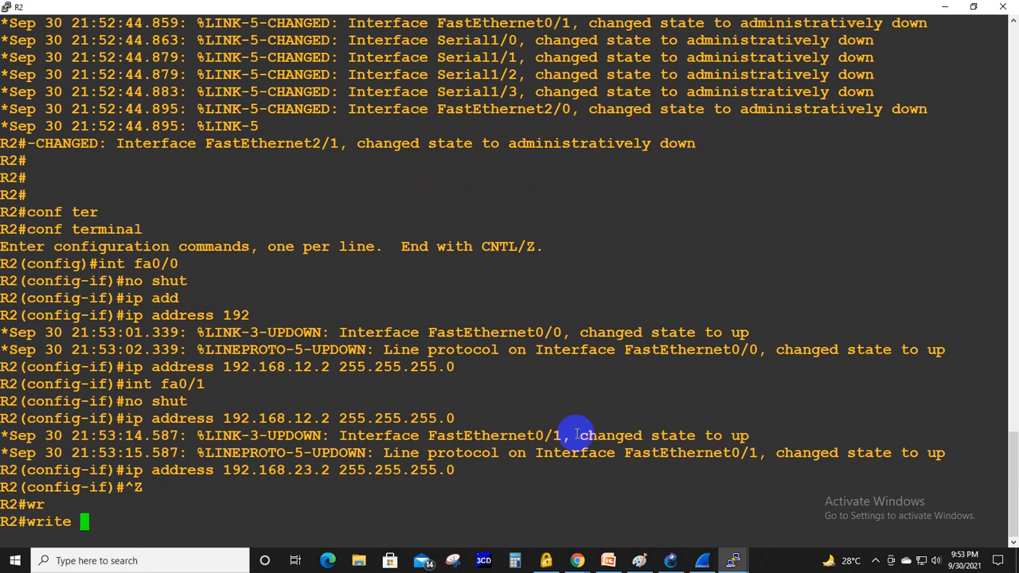
key("Return")
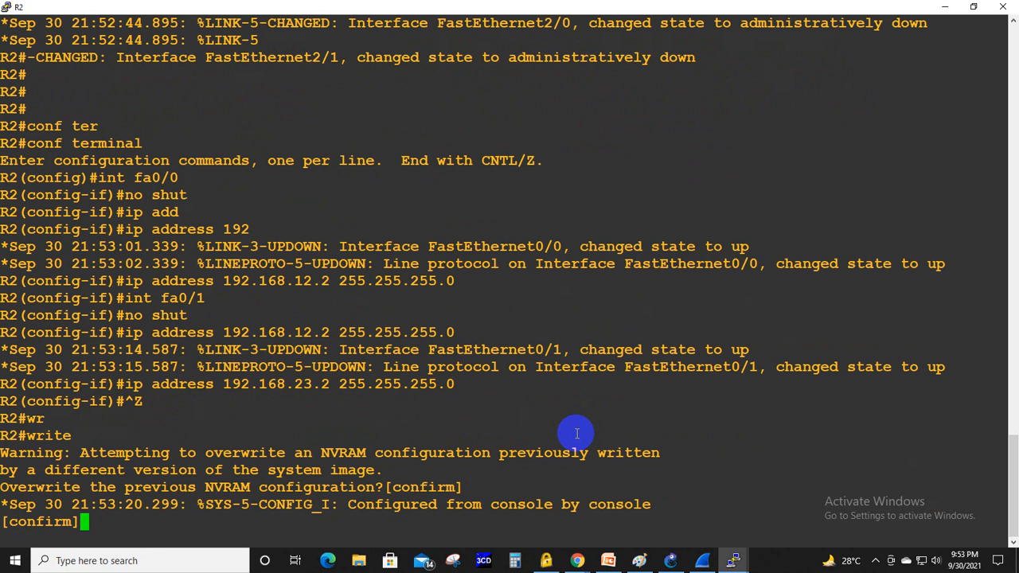
key("Return")
- Switch to R3's console and enter global configuration mode with conf terminal
mouse_move(738, 563)
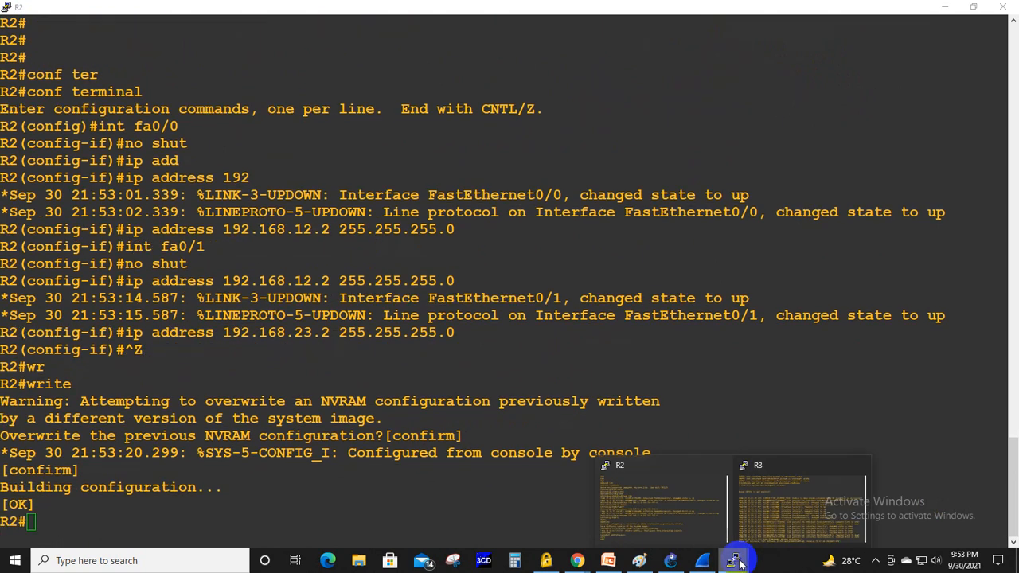
left_click(773, 525)
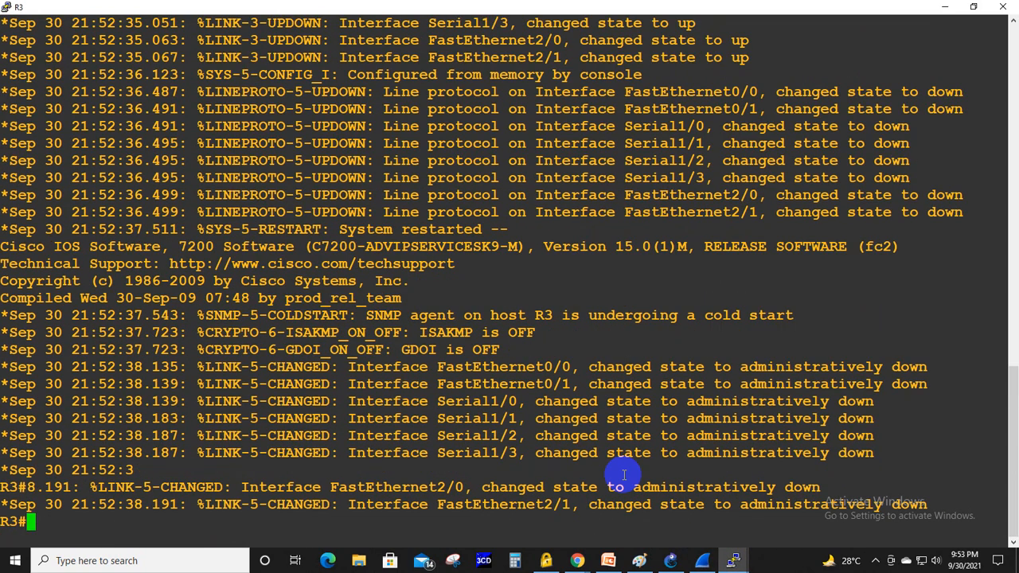
key("Return")
key("Return")
key("Return")
key("Return")
key("Return")
type("conf te")
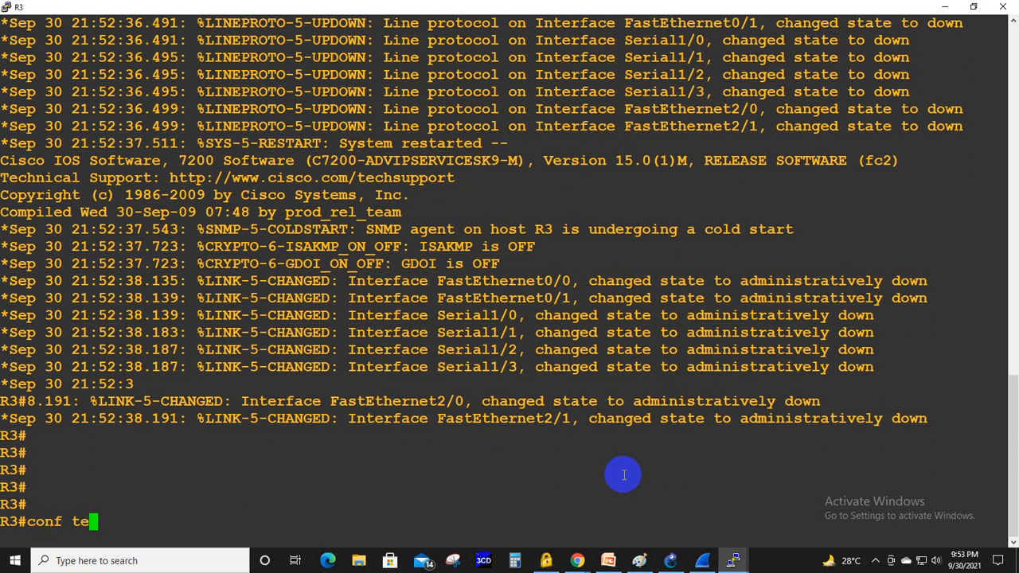
type("r")
key("Tab")
key("Return")
- Enter interface fa0/1 on R3 and enable it with no shutdown
type("int ")
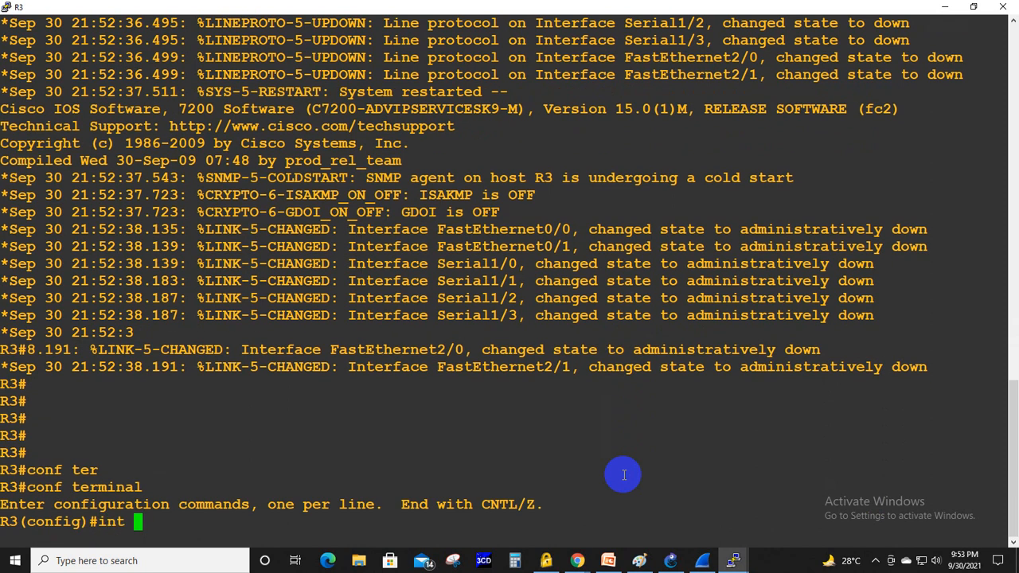
type("fa0/1")
key("Return")
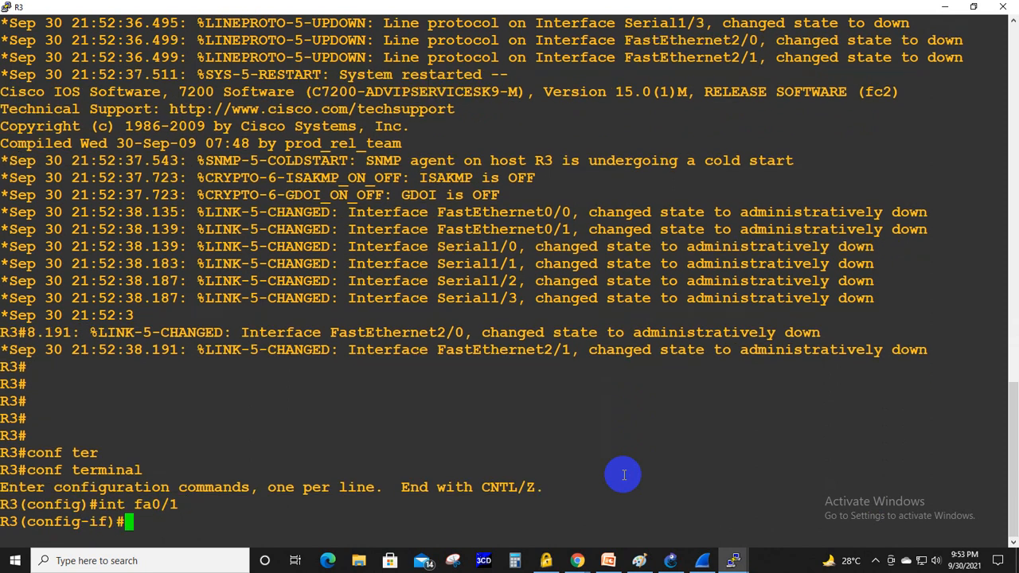
type("no shut")
key("Tab")
key("Return")
- Assign the IP address 192.168.23.3 255.255.255.0 to R3's fa0/1 and exit interface configuration mode
type("ip")
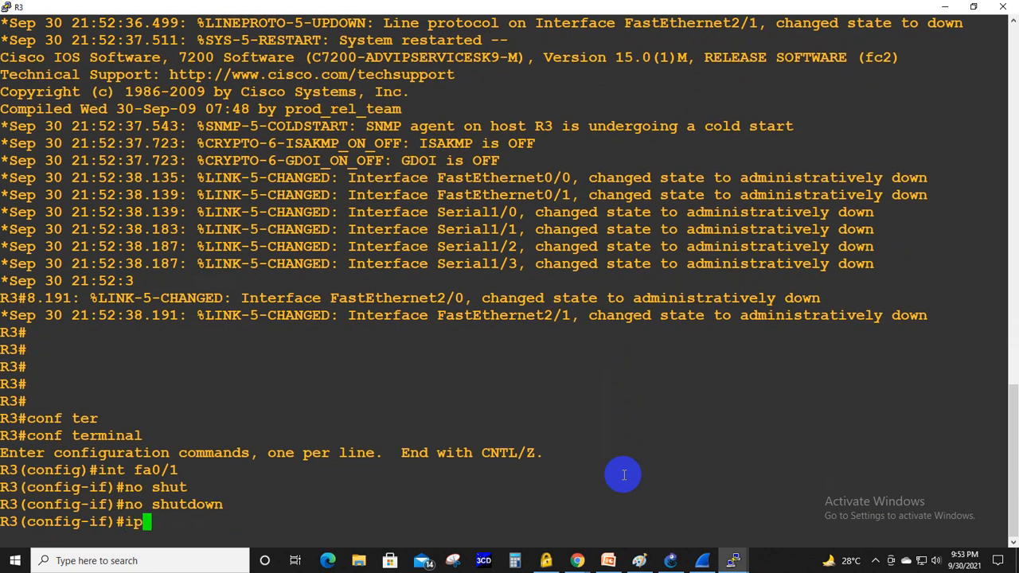
type(" add")
key("Tab")
type("192.")
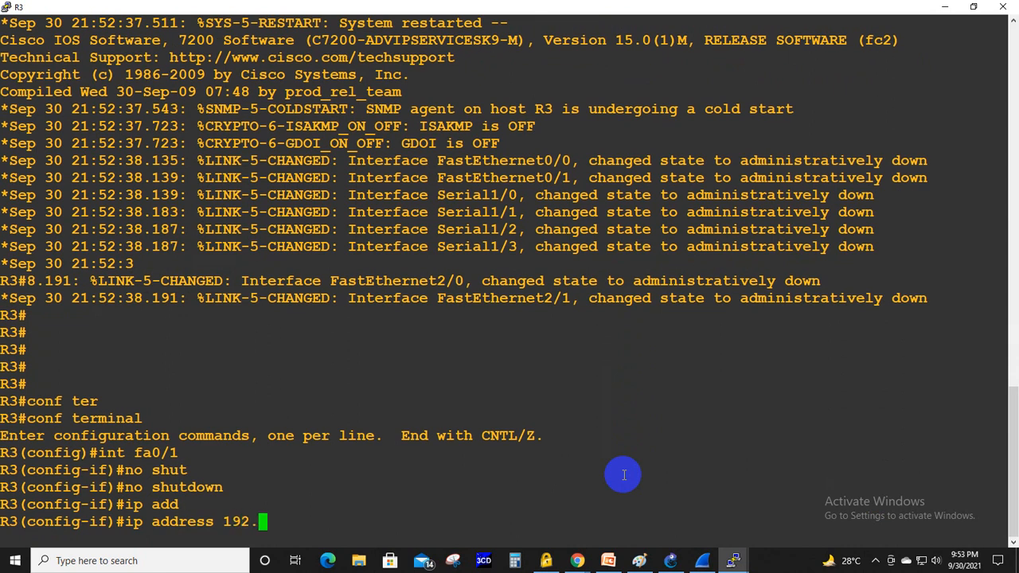
type("168.23.3 25")
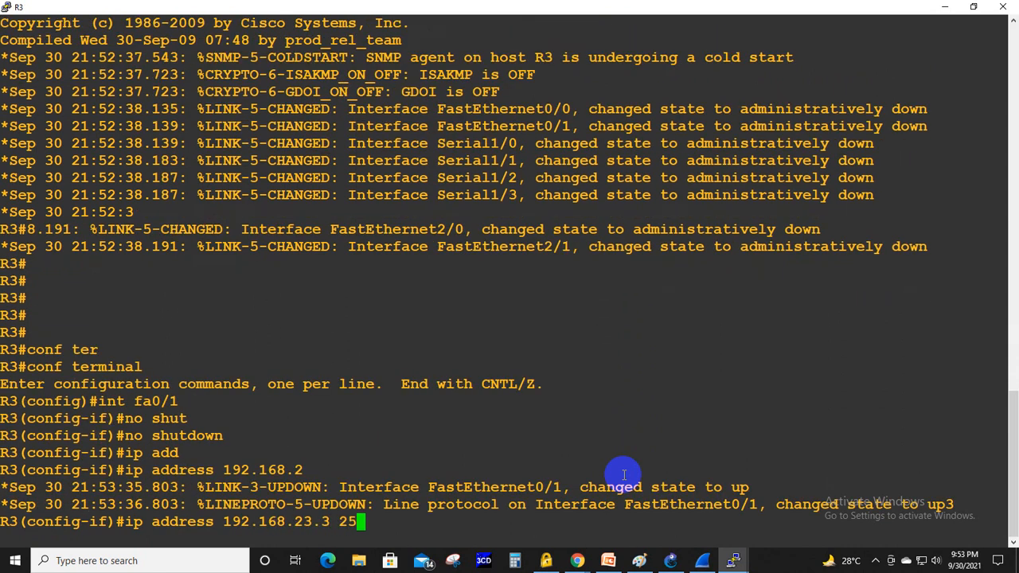
type("5.255.255.0")
key("Return")
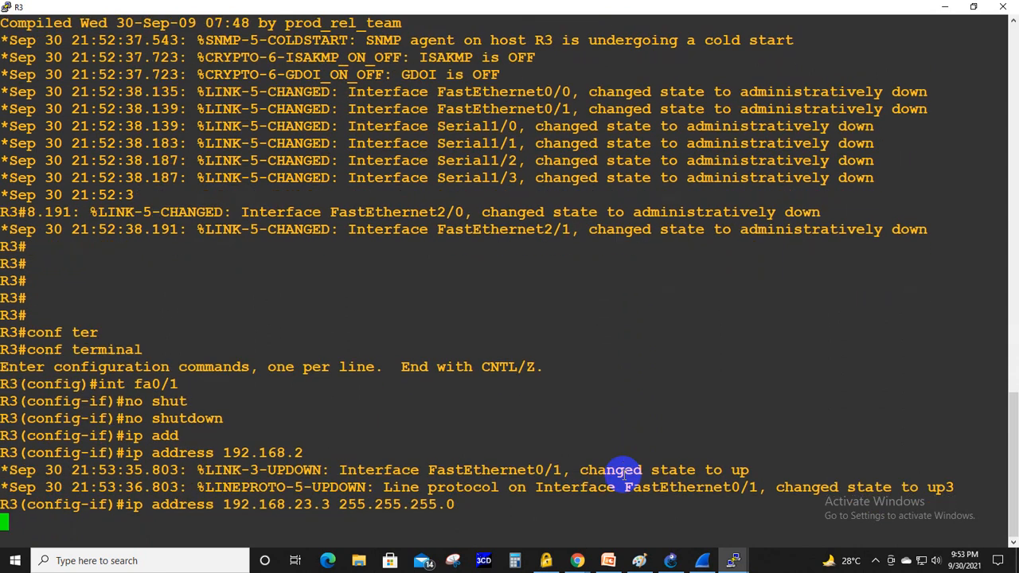
type("ex")
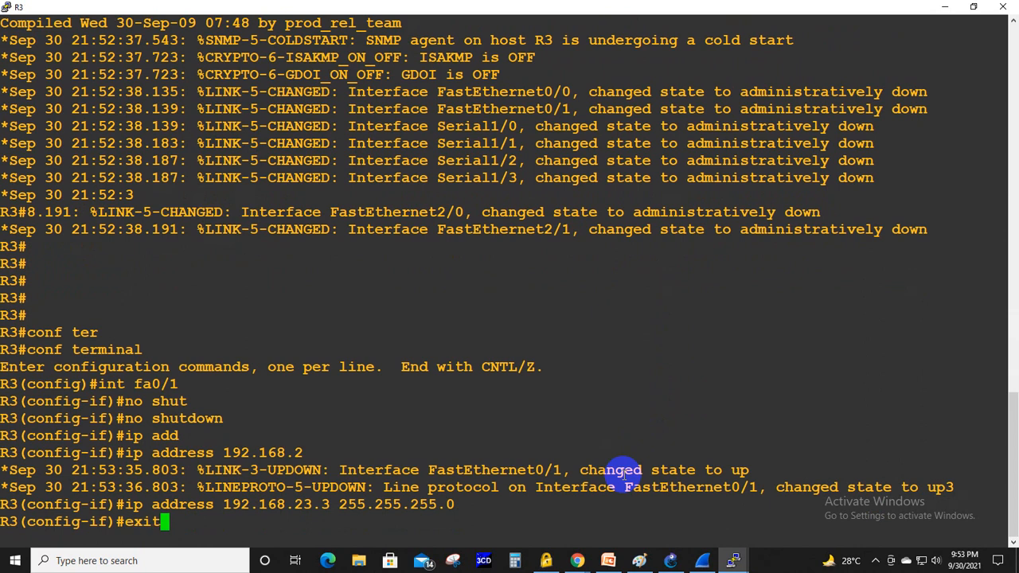
type("it")
key("Return")
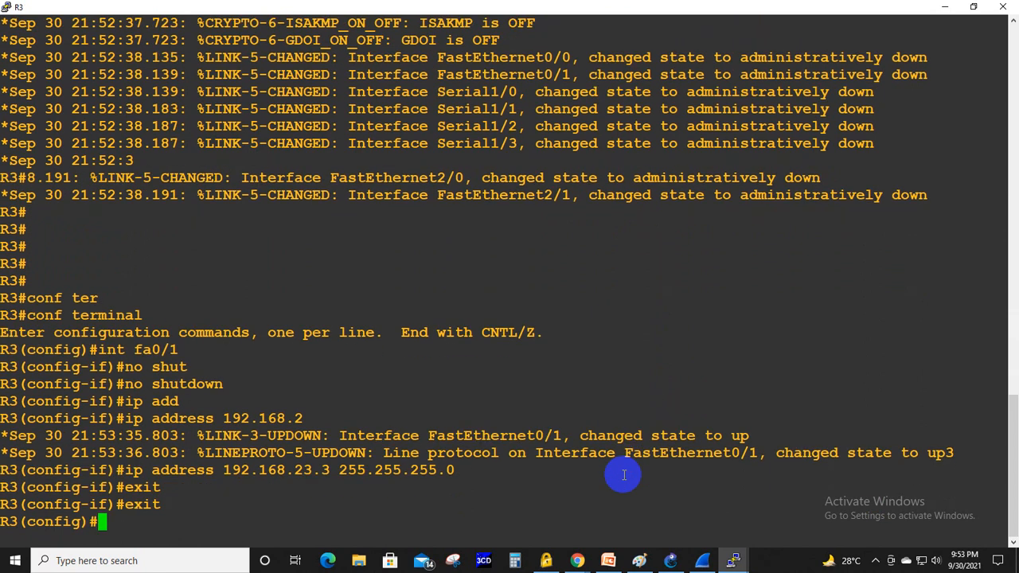
- Enable the DHCP service on R3 with the service dhcp command
type("ser")
key("Tab")
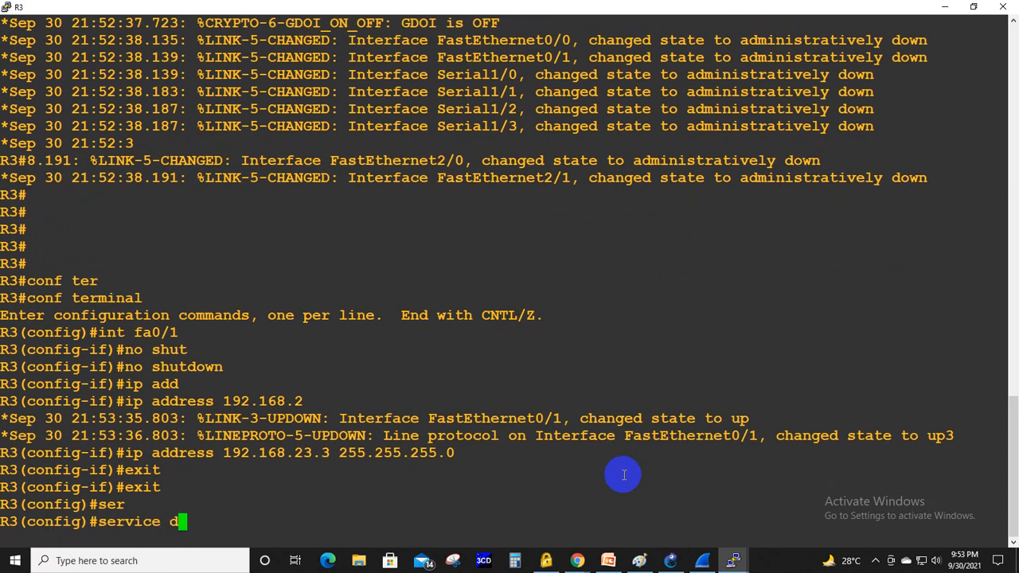
type("dhc")
key("Tab")
key("Return")
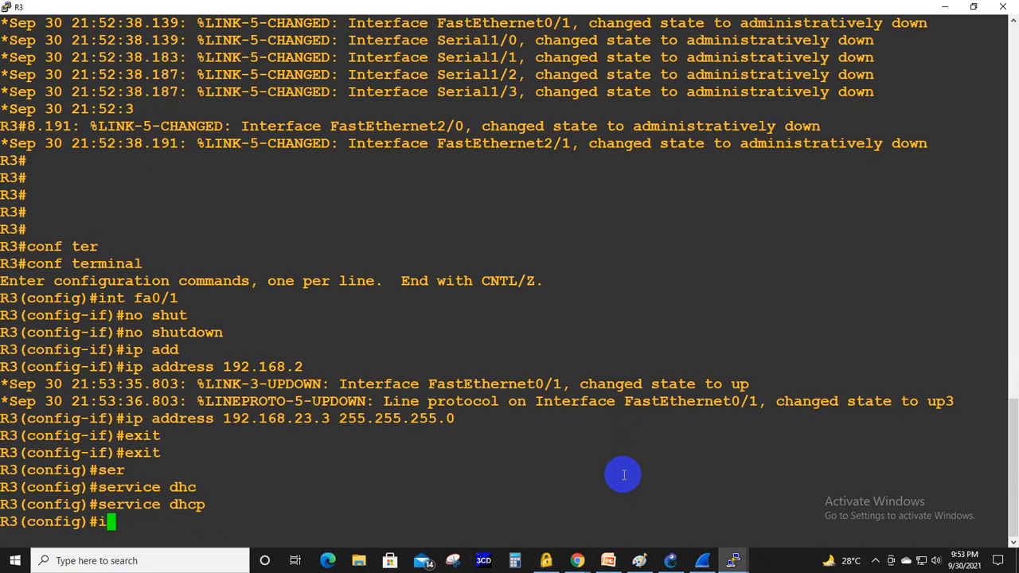
- Create a DHCP pool named CCNA on R3
type("ip dhcp p")
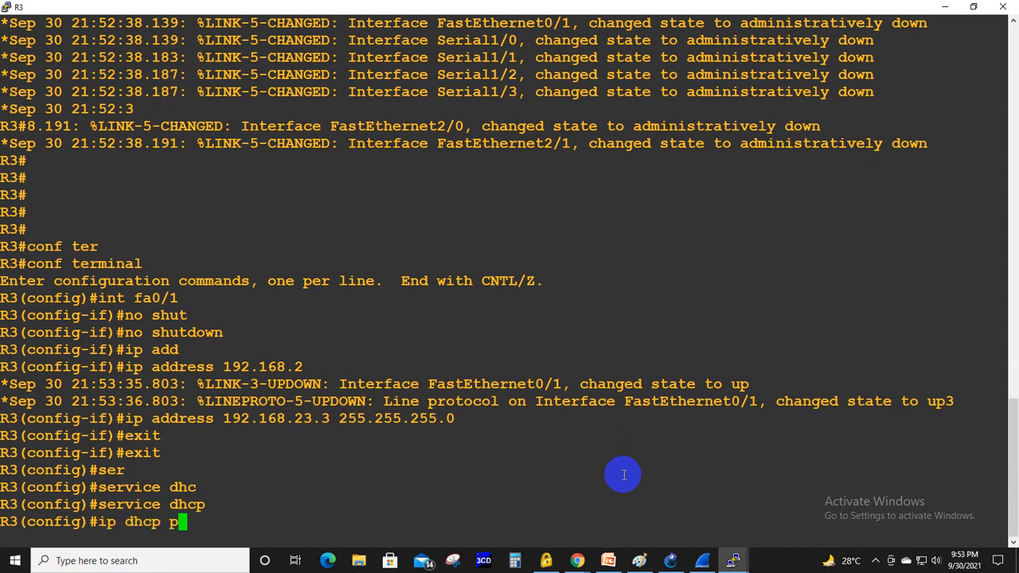
type("ool CCNA")
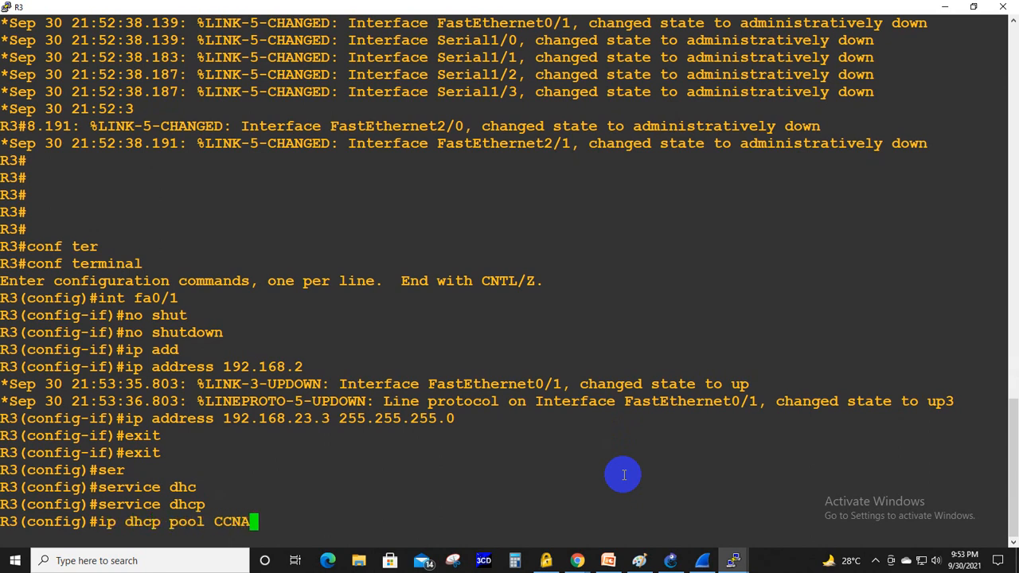
key("Return")
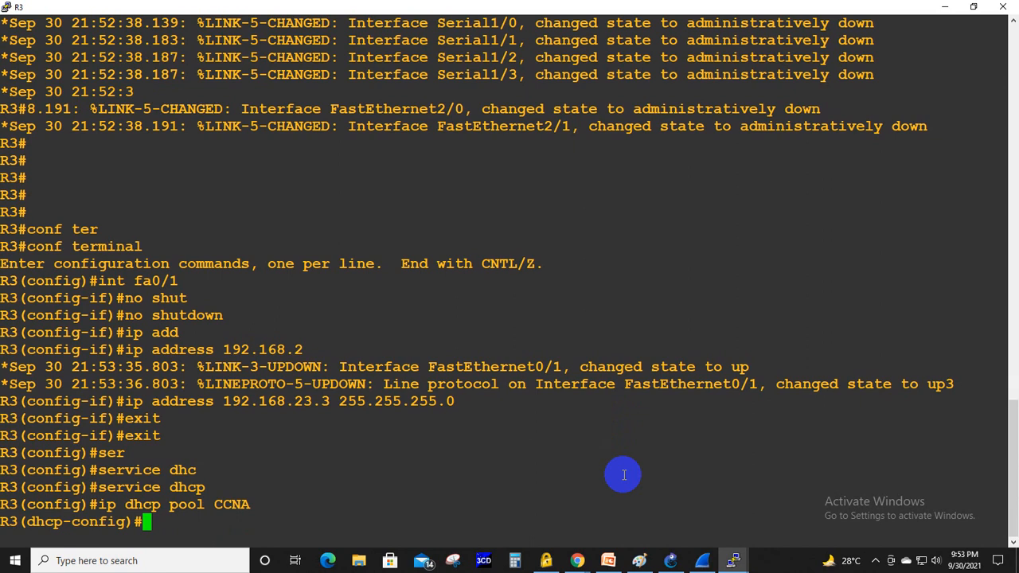
- Set the CCNA pool's network to 192.168.12.0 with mask 255.255.255.0
type("netw")
key("Tab")
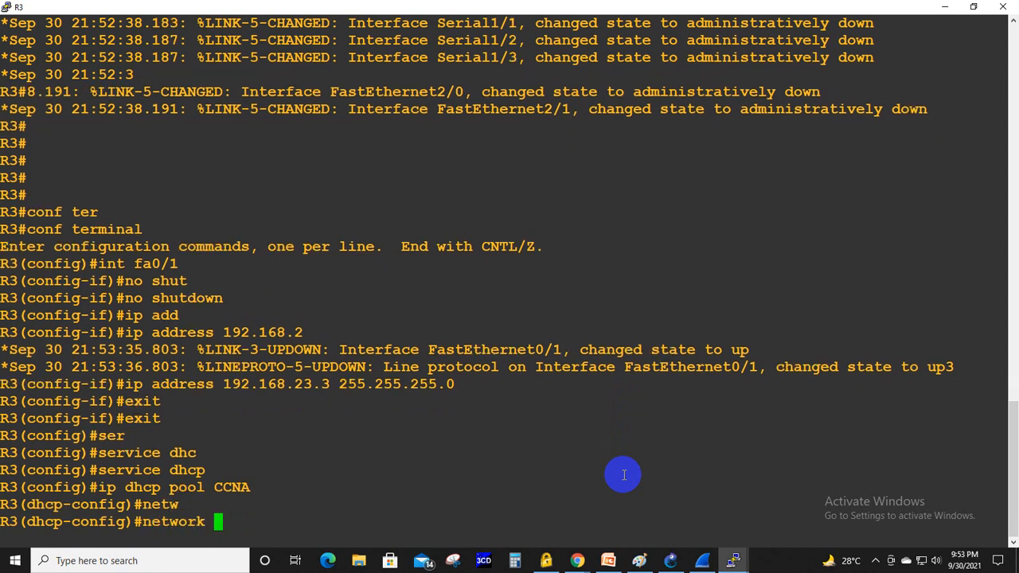
type("192.168.1")
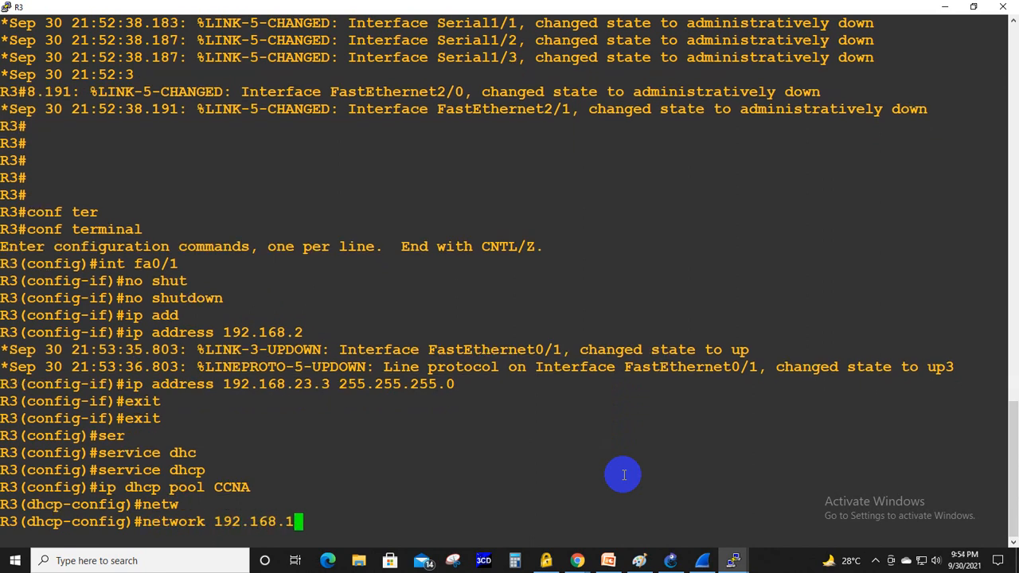
type("2.0 255.25")
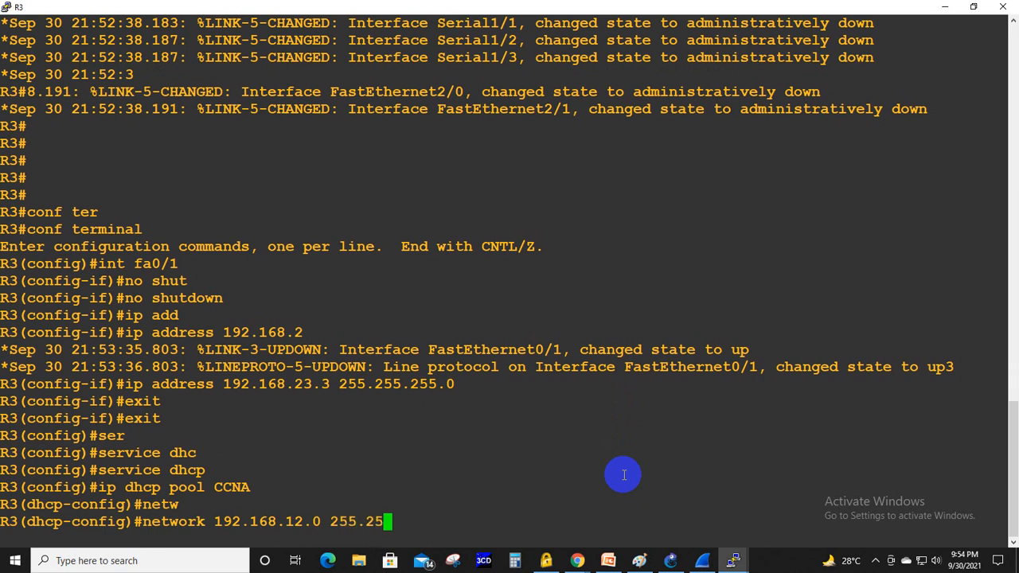
type("5.255.0")
key("Return")
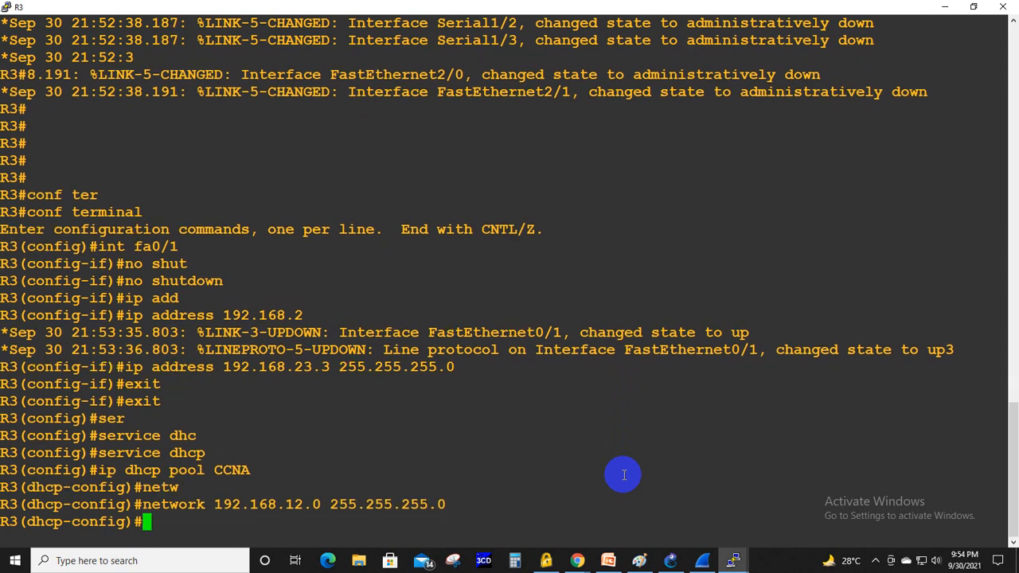
- Set the CCNA pool's default-router to 192.168.12.1
type("def")
key("Tab")
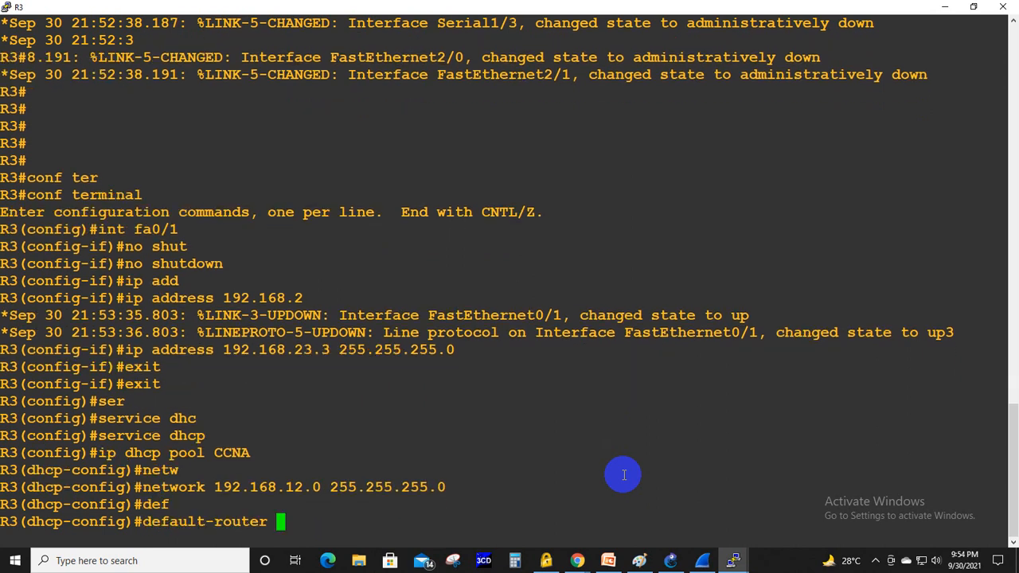
type("192.168.12.1")
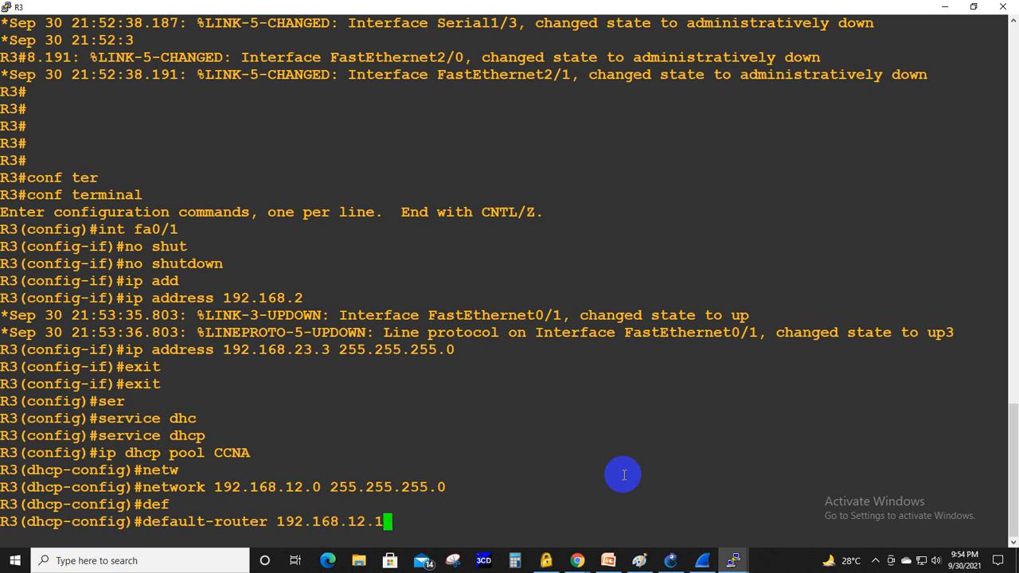
key("Return")
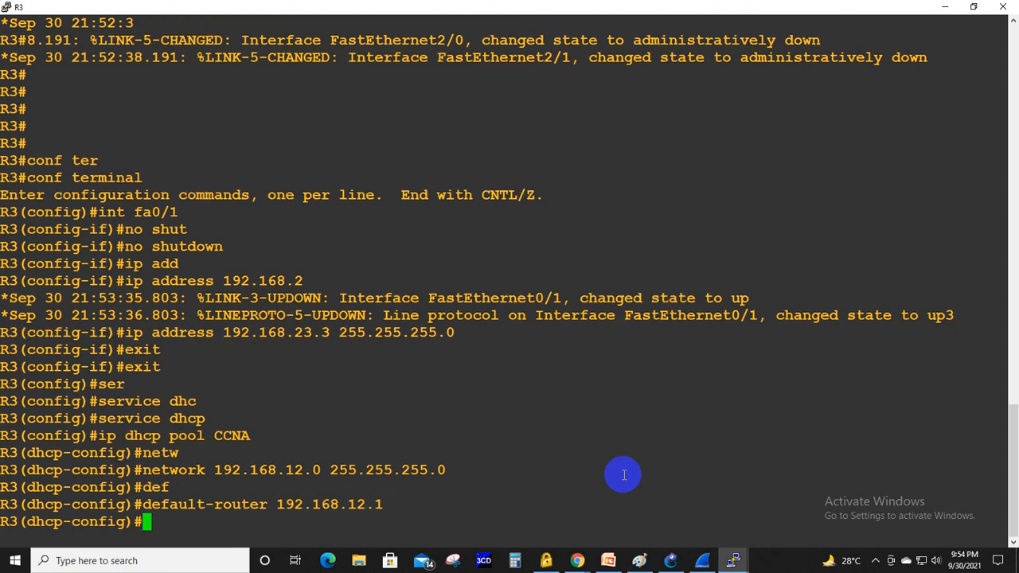
- Set the CCNA pool's dns-server to 192.168.12.10
type("dns")
key("Tab")
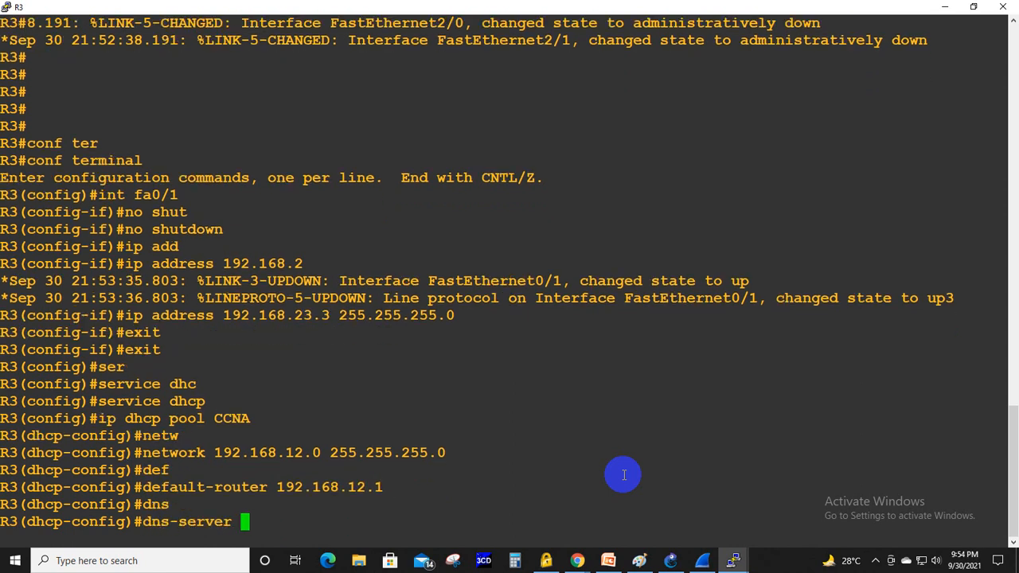
type("192.168.10")
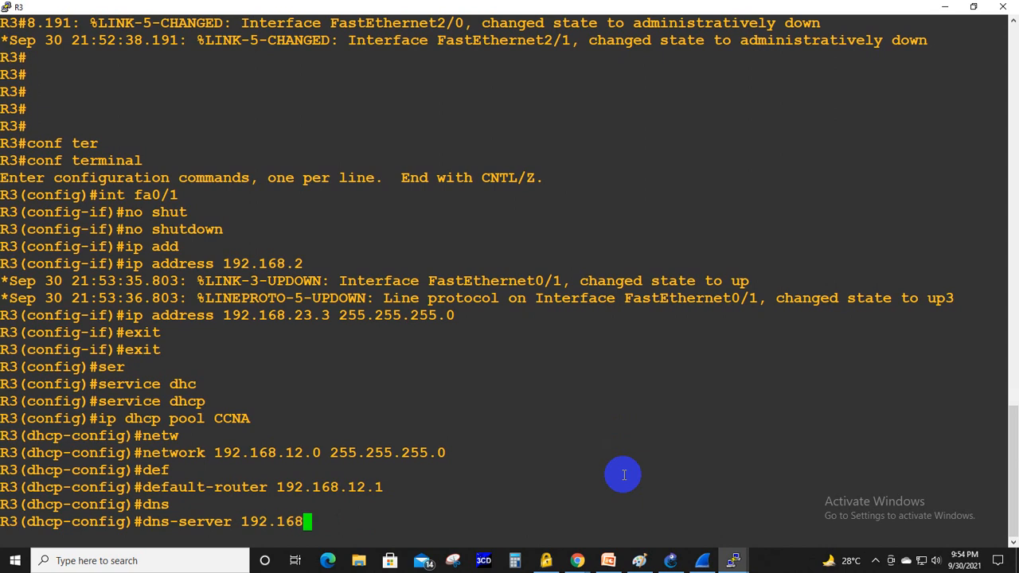
key("BackSpace")
key("BackSpace")
key("BackSpace")
type("12.10")
key("Return")
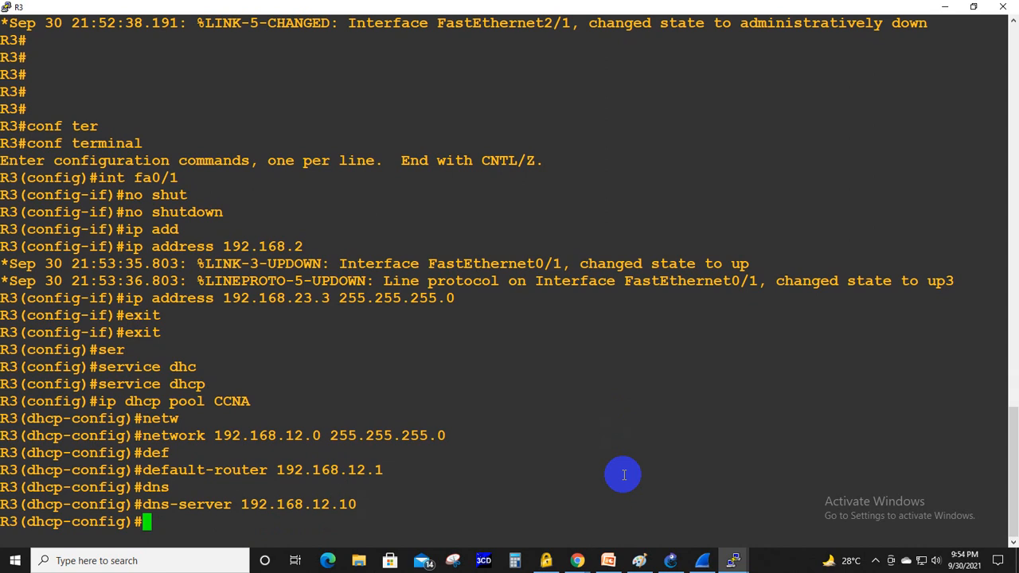
- Check the lease options, set the pool's lease to 1 1 1, and exit DHCP pool configuration mode
type("leas")
key("Tab")
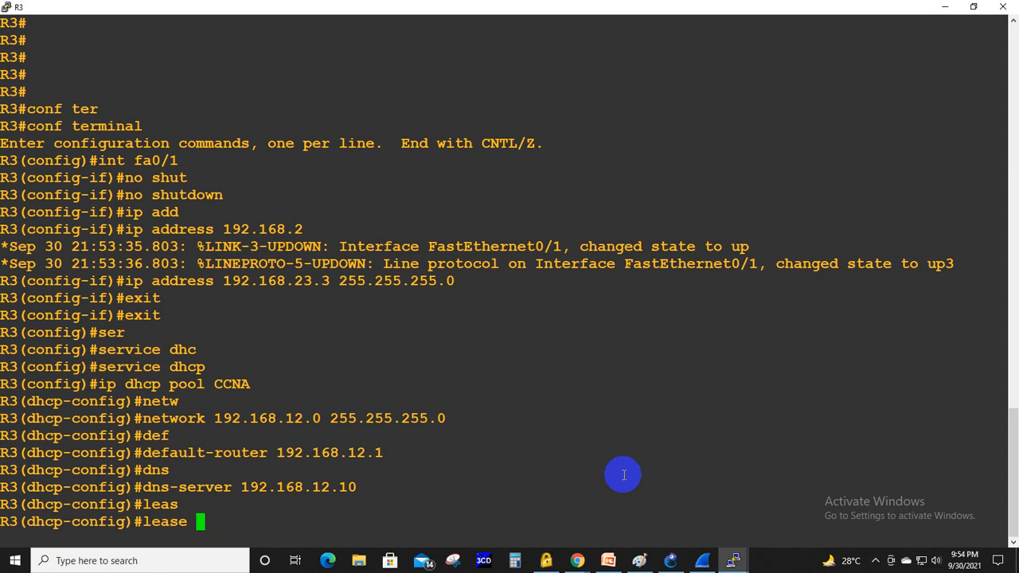
type("?")
type("1")
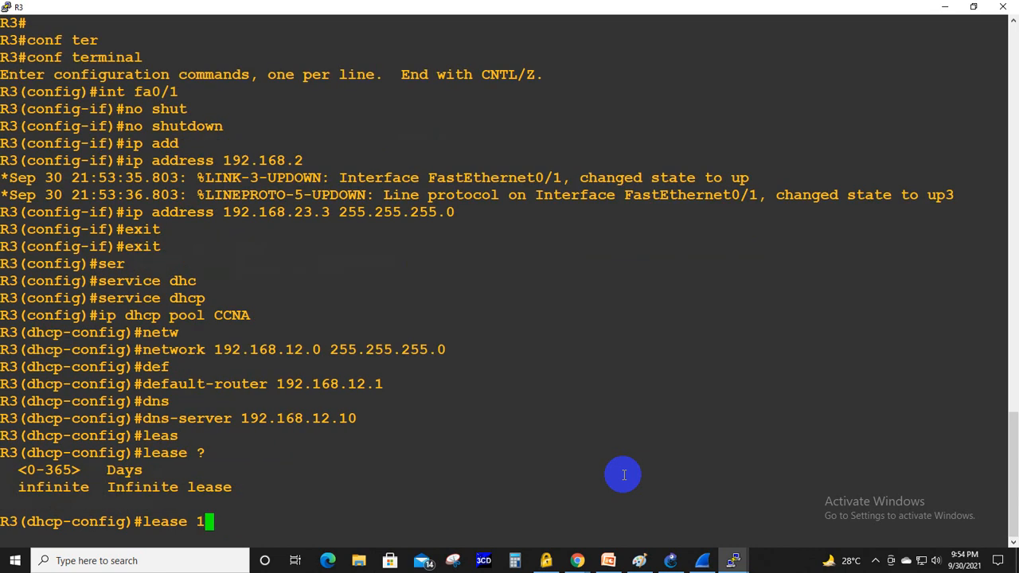
type("1")
key("BackSpace")
type("1 1 1")
key("Return")
type("exi")
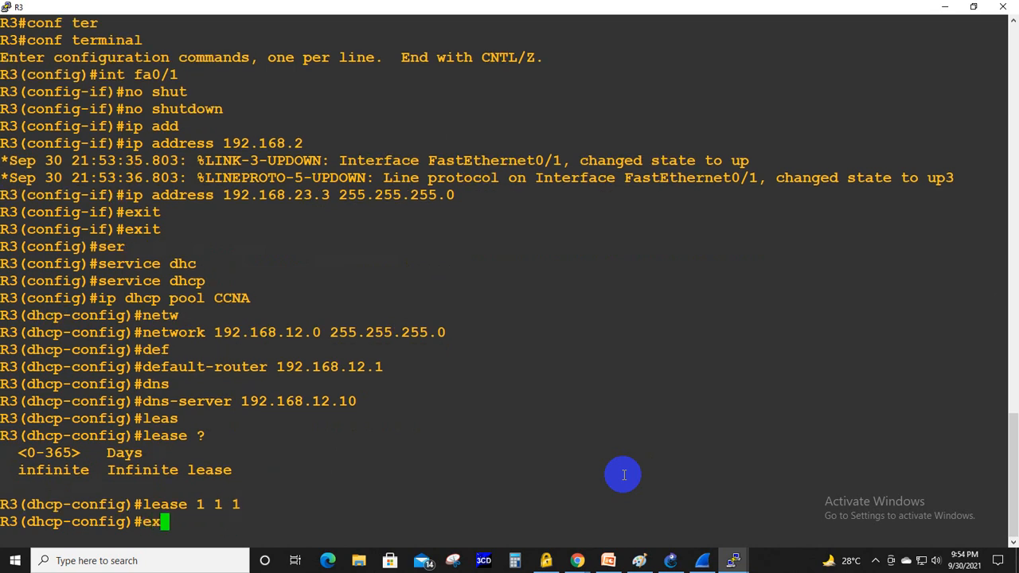
key("Tab")
key("Return")
- Exclude the addresses 192.168.12.1 to 192.168.12.10 from DHCP assignment on R3 with ip dhcp excluded-address
type("ip dhc")
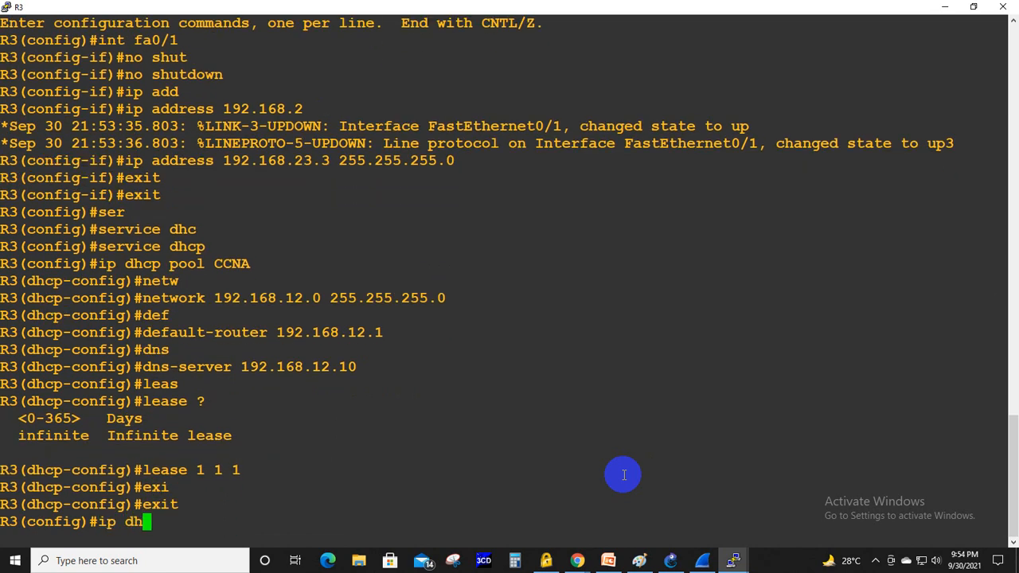
key("Tab")
type("e")
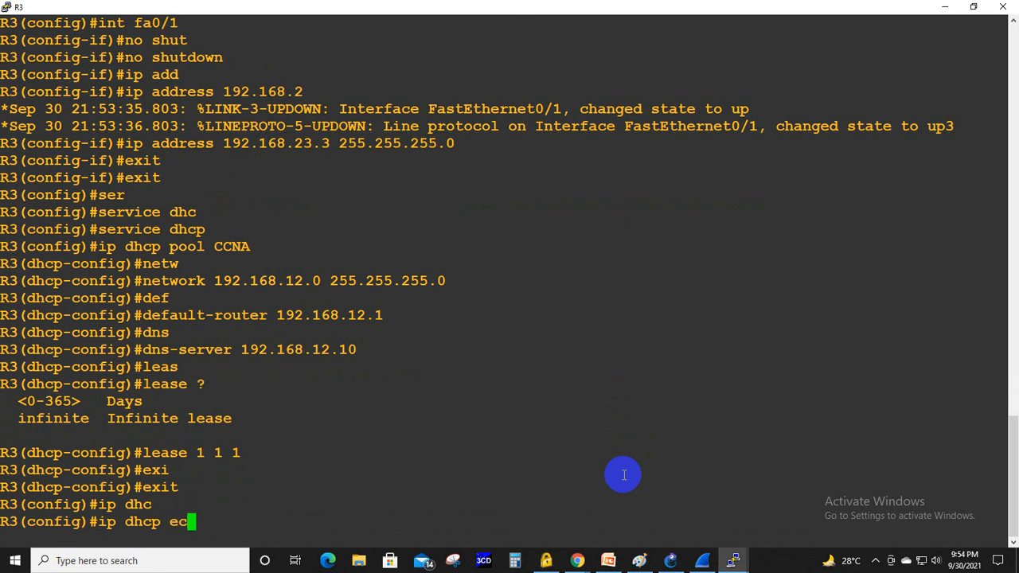
key("Tab")
type("192.")
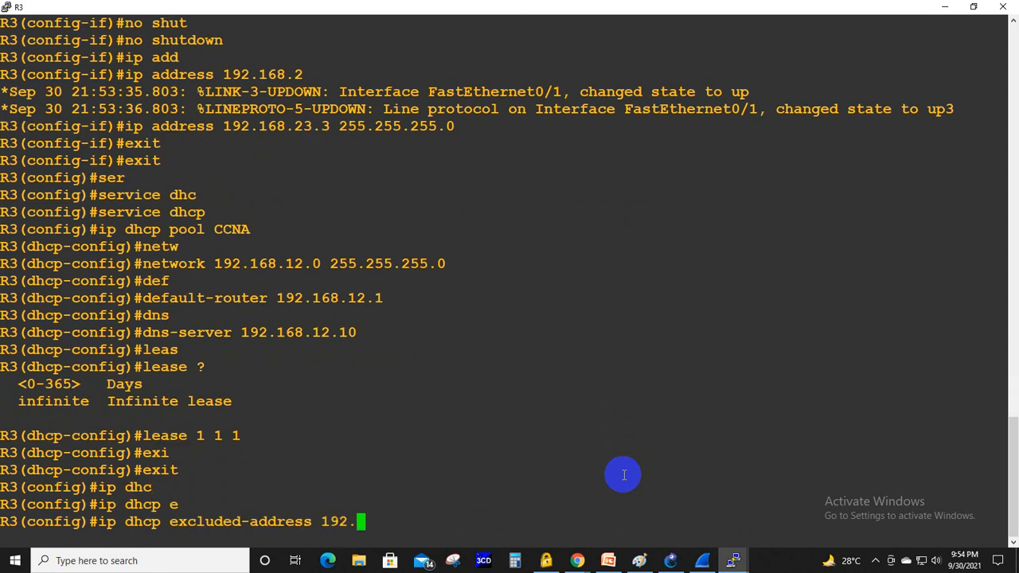
type("168.12.1 1")
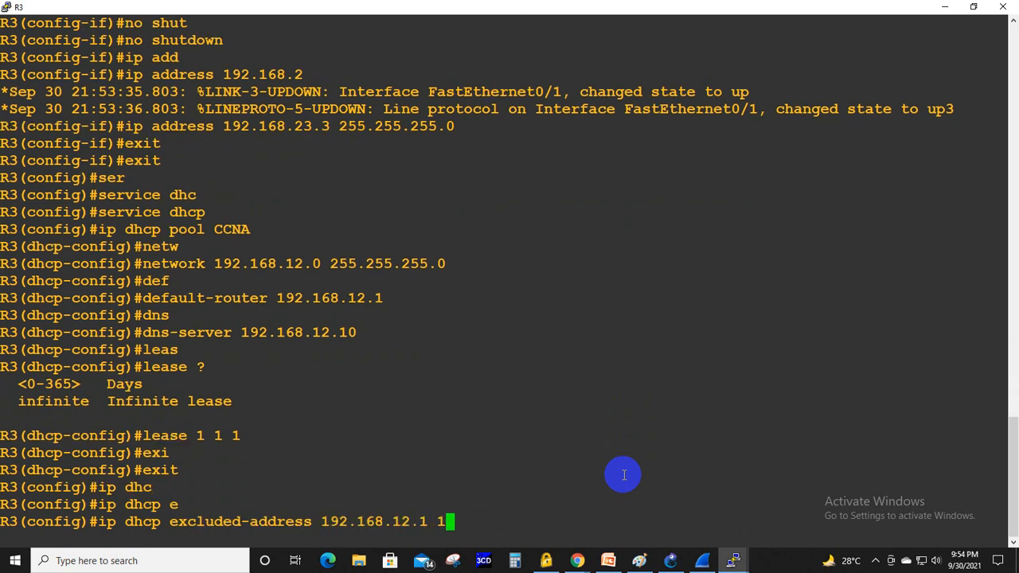
type("92.168.12.0")
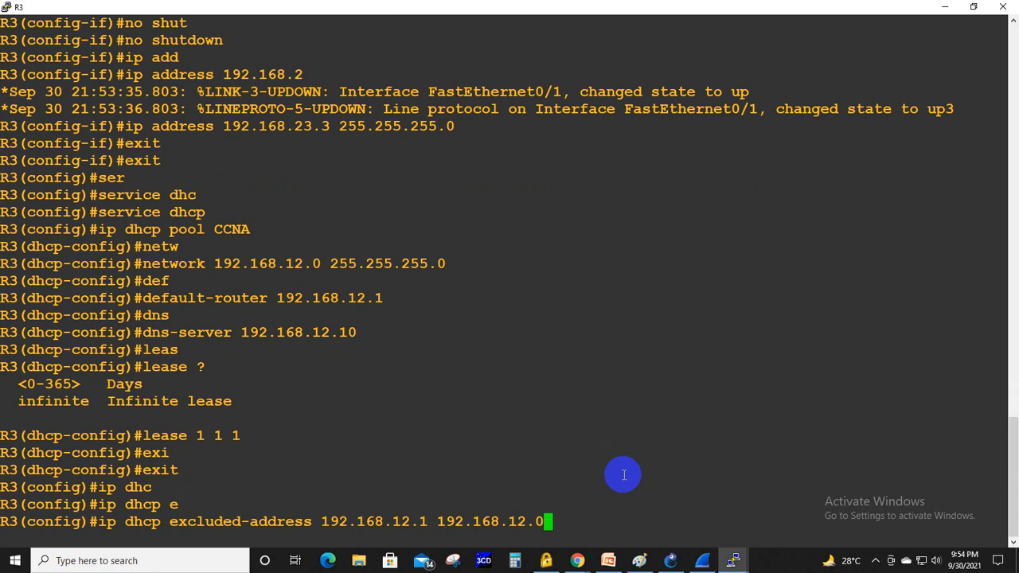
key("BackSpace")
type("10")
key("Return")
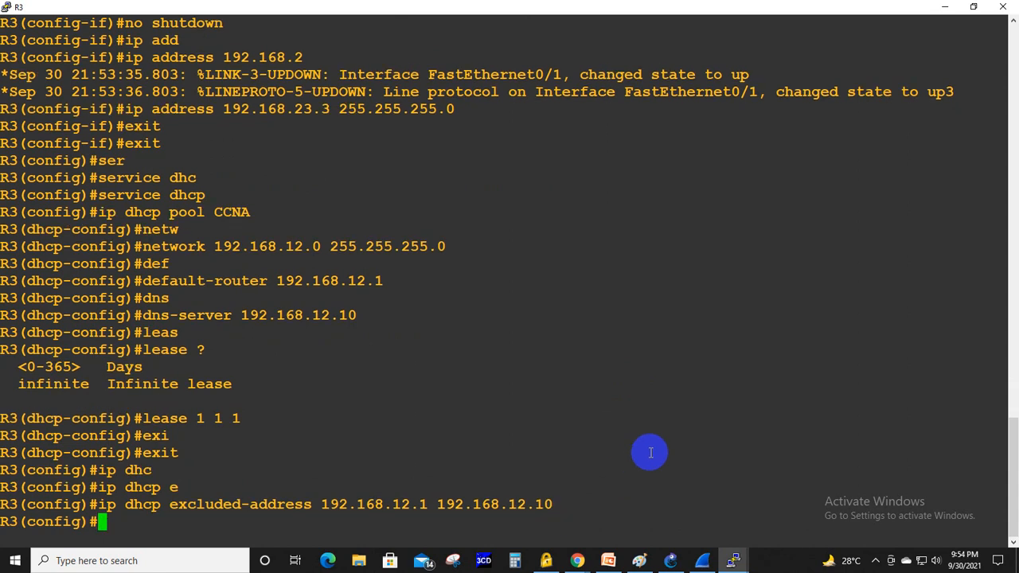
- Return to the GNS3 topology and start a packet capture on the R1–R2 link using R2 port FastEthernet0/0
left_click(944, 7)
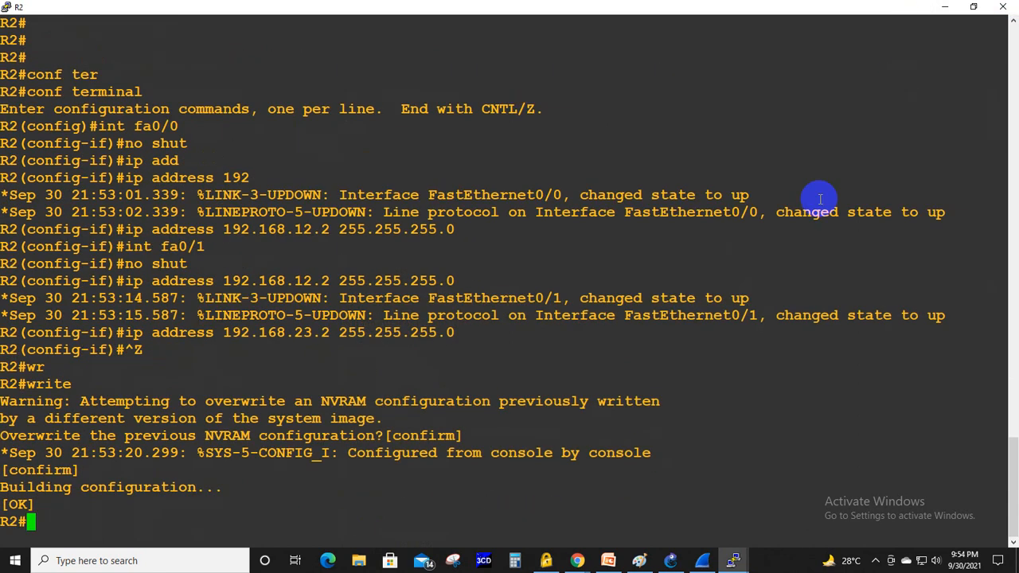
left_click(947, 6)
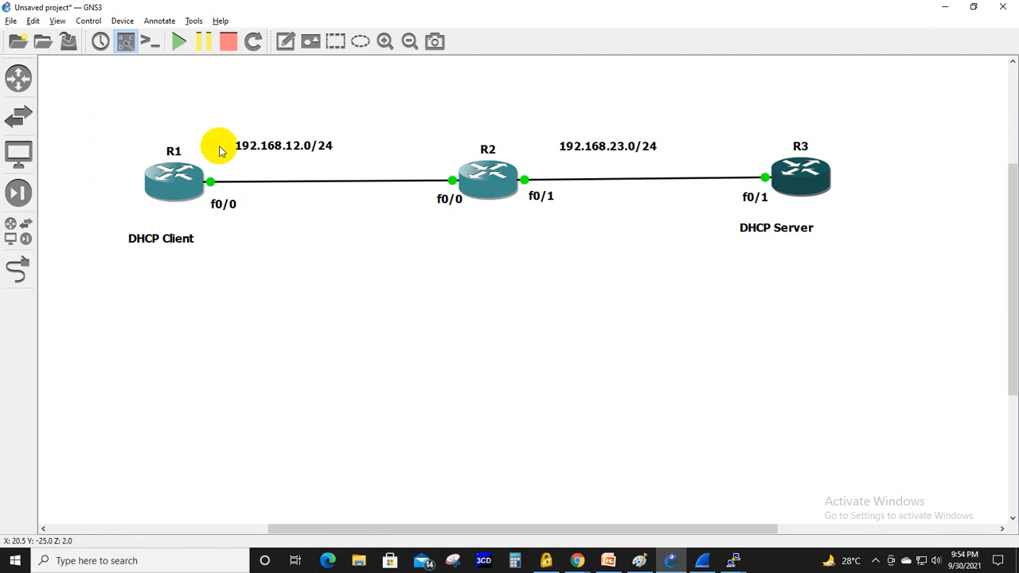
left_click(733, 561)
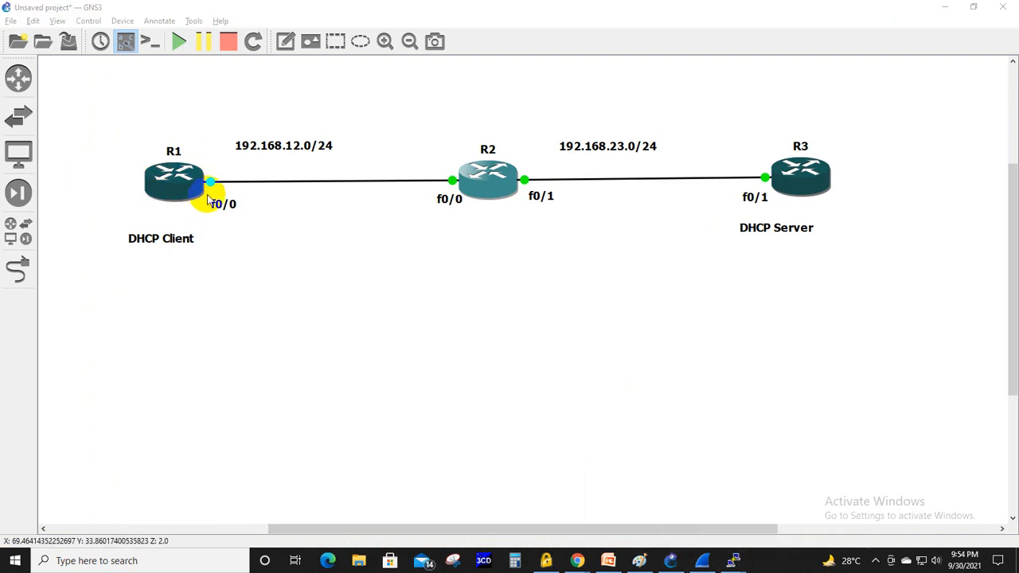
right_click(405, 183)
left_click(415, 189)
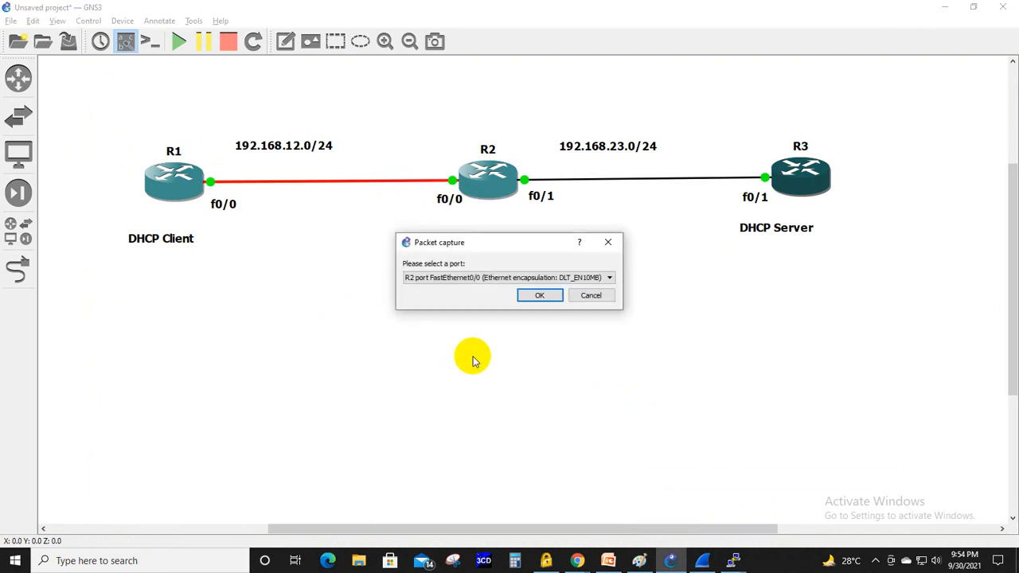
left_click(533, 299)
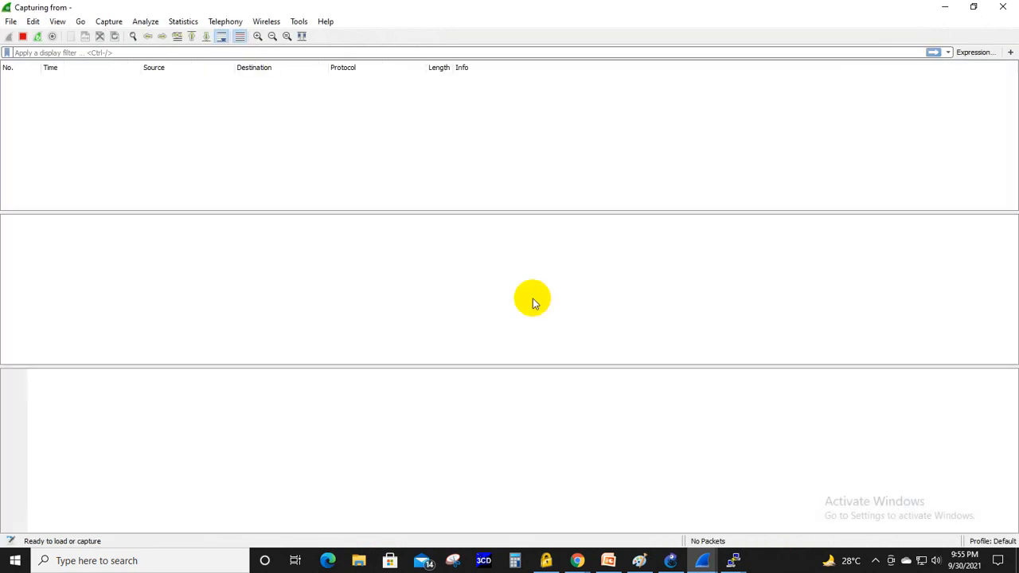
left_click(945, 10)
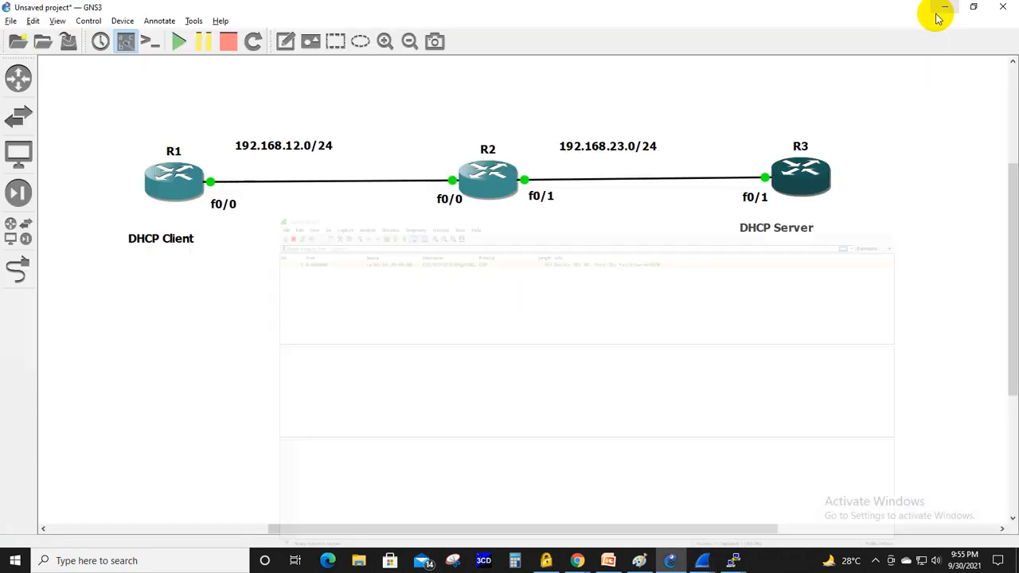
- Start a packet capture on the R2–R3 link using R2 port FastEthernet0/1
right_click(178, 173)
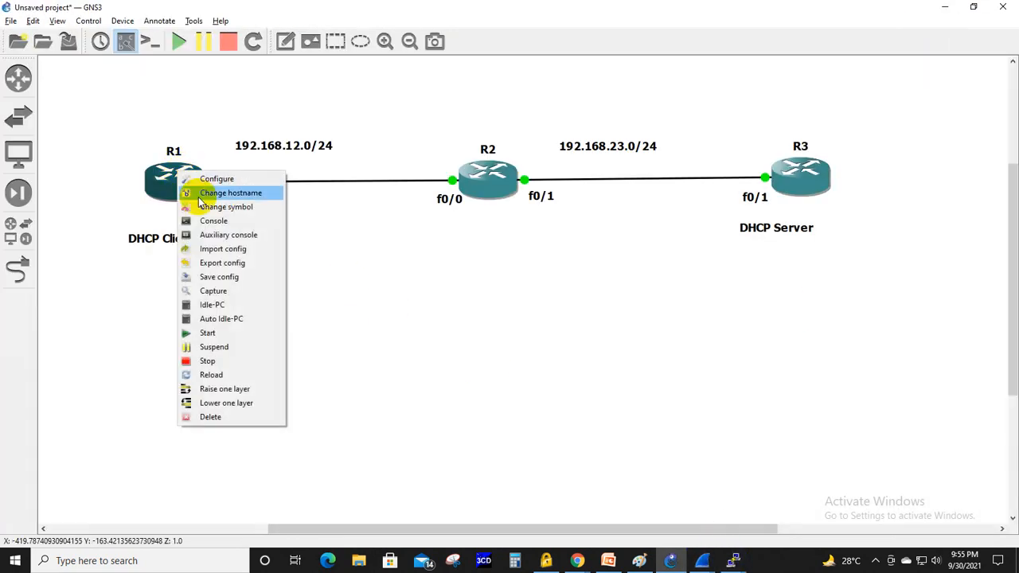
left_click(585, 181)
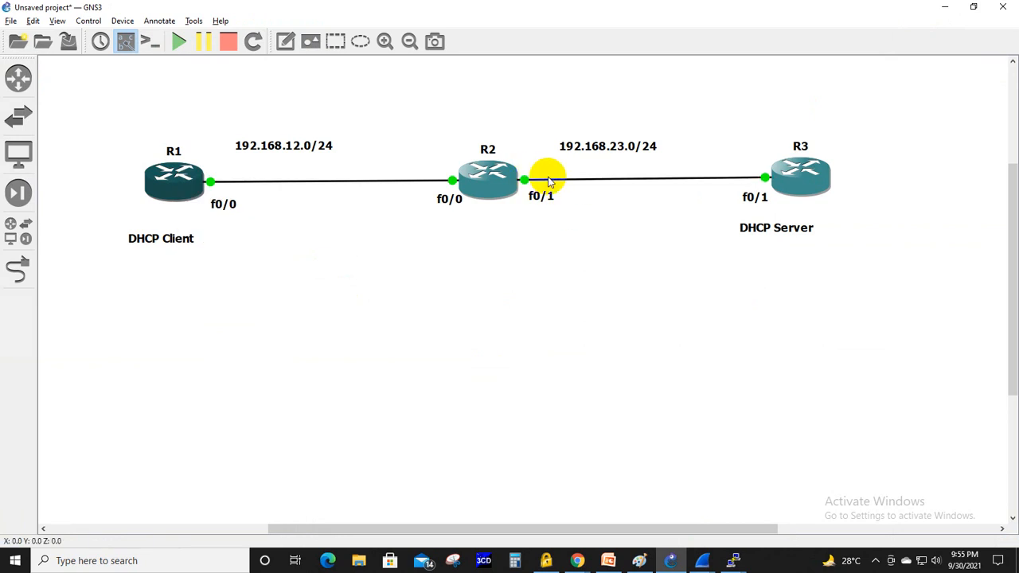
right_click(586, 182)
left_click(626, 189)
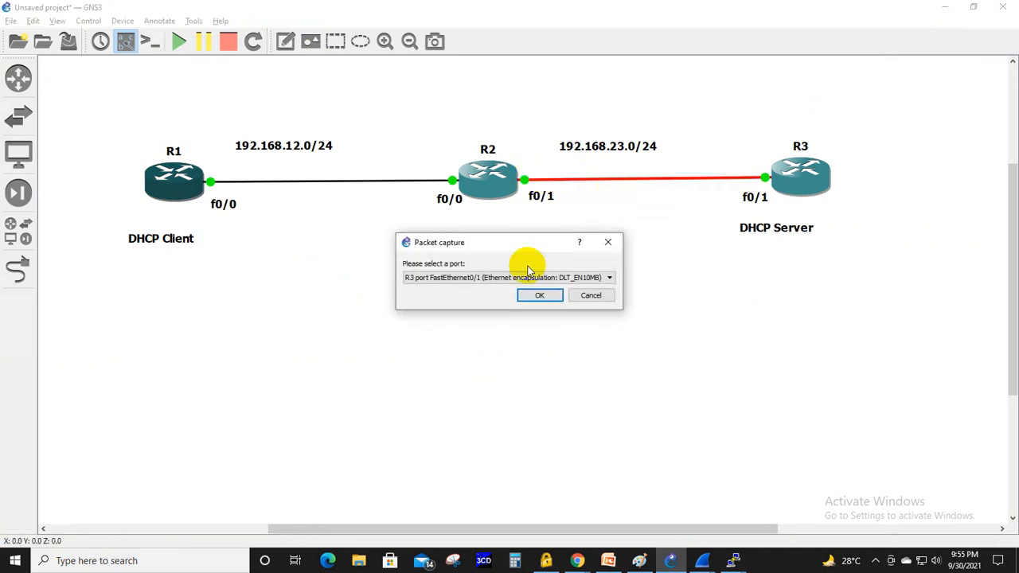
left_click(558, 278)
left_click(548, 296)
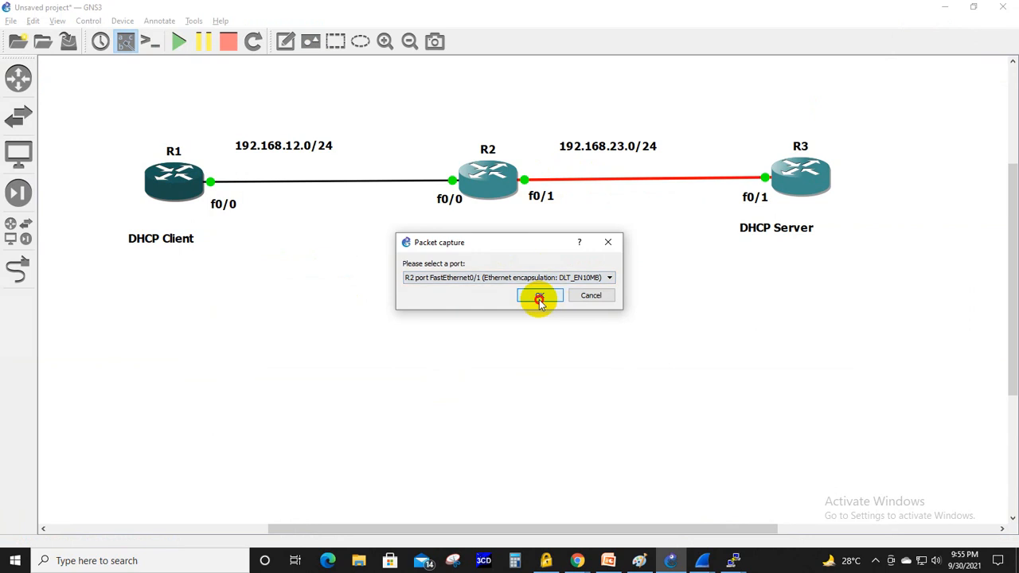
left_click(535, 298)
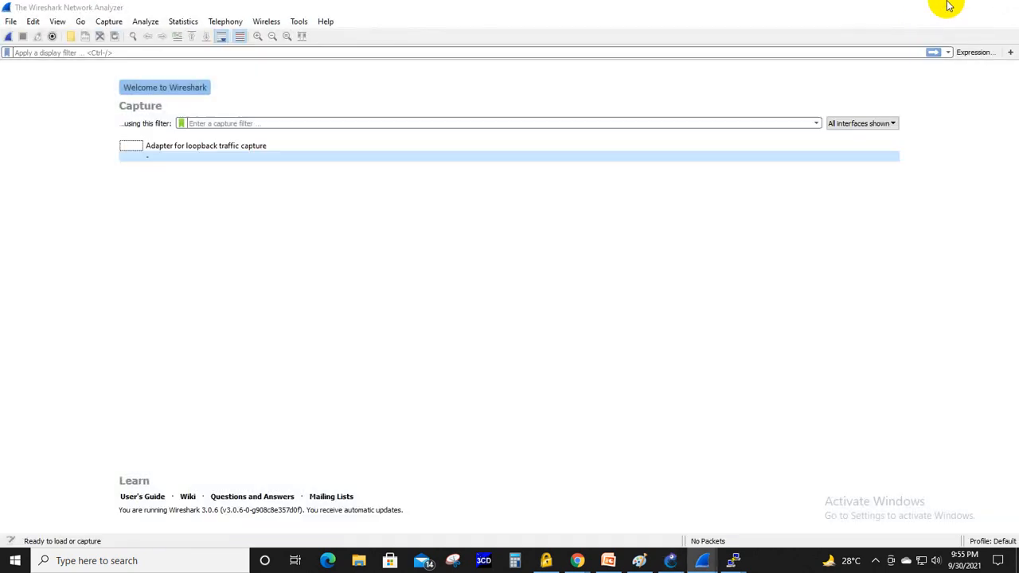
left_click(947, 5)
- Close the old 192.168.10.x Wireshark capture without saving its packets, check the new R1–R2 capture, and minimize it
left_click(701, 561)
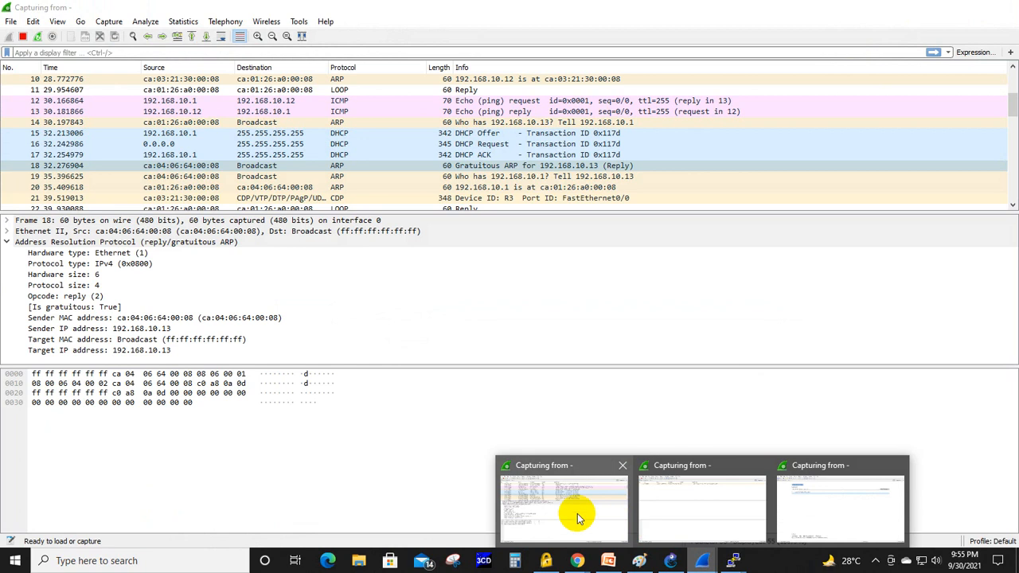
left_click(579, 515)
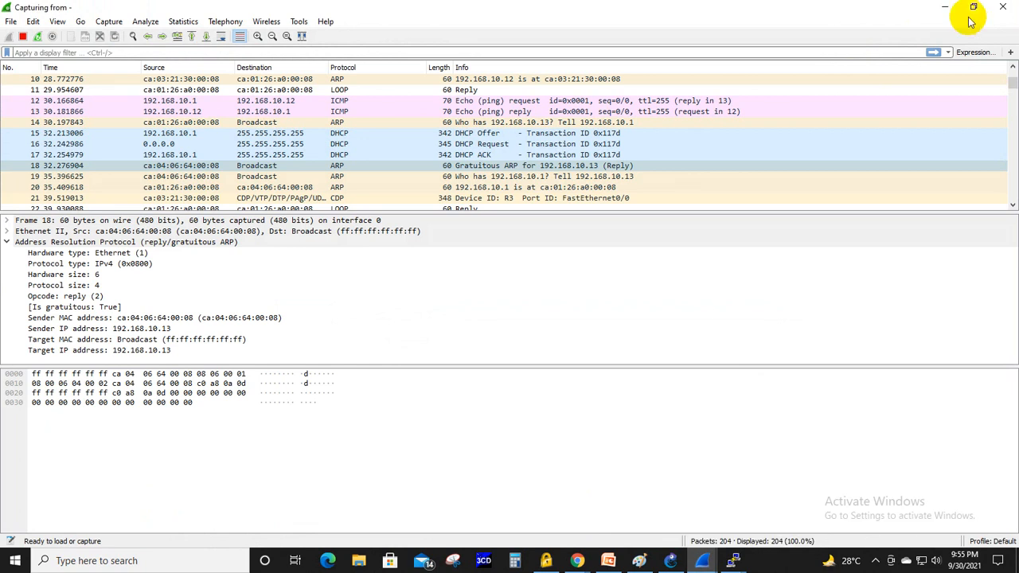
left_click(1010, 8)
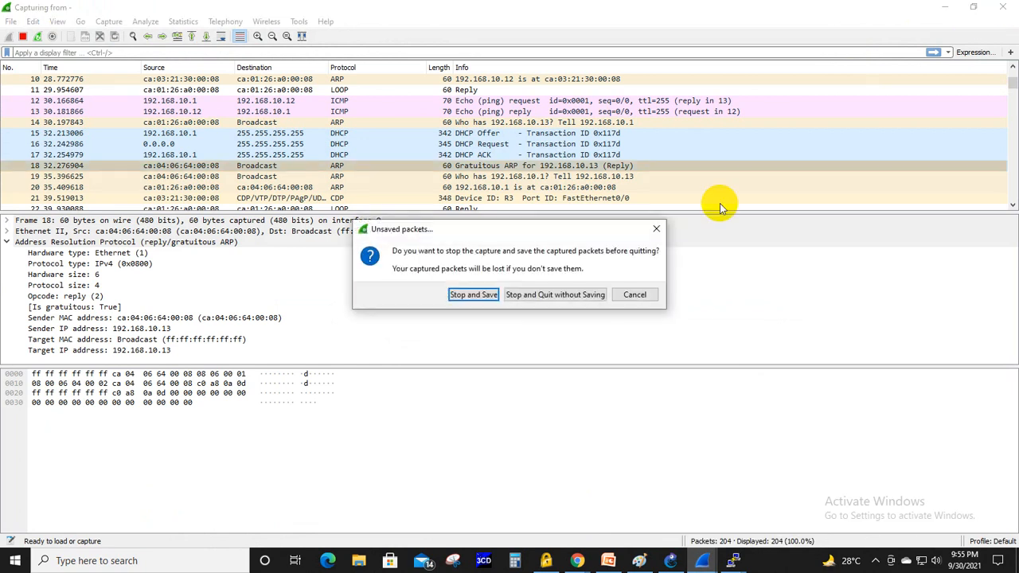
left_click(587, 293)
mouse_move(701, 566)
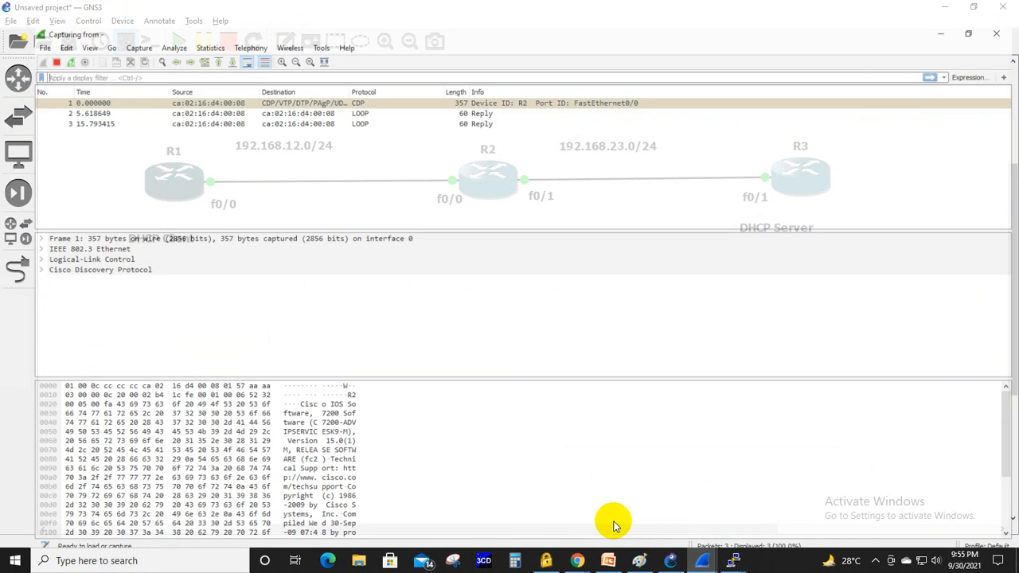
left_click(614, 524)
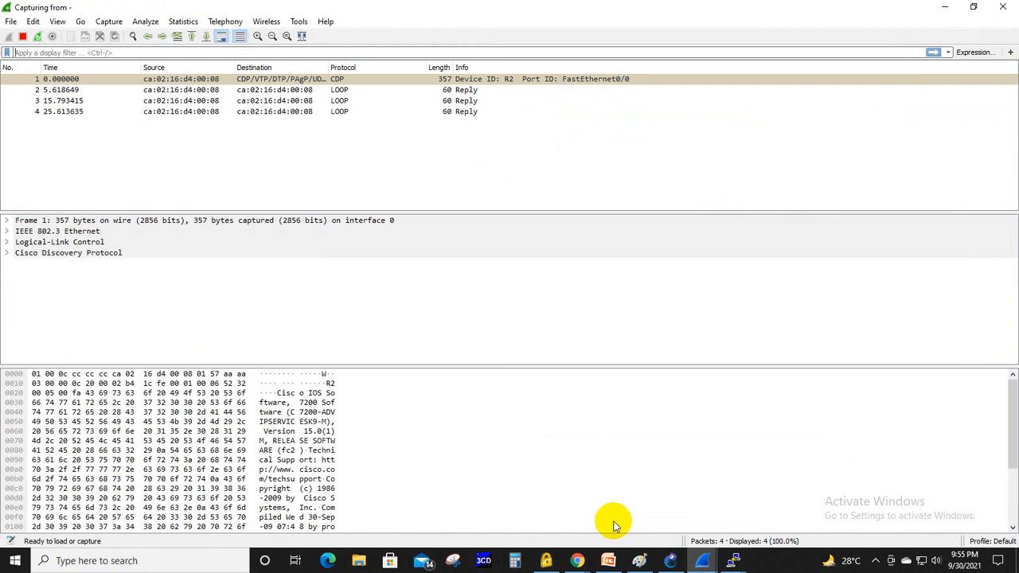
left_click(945, 6)
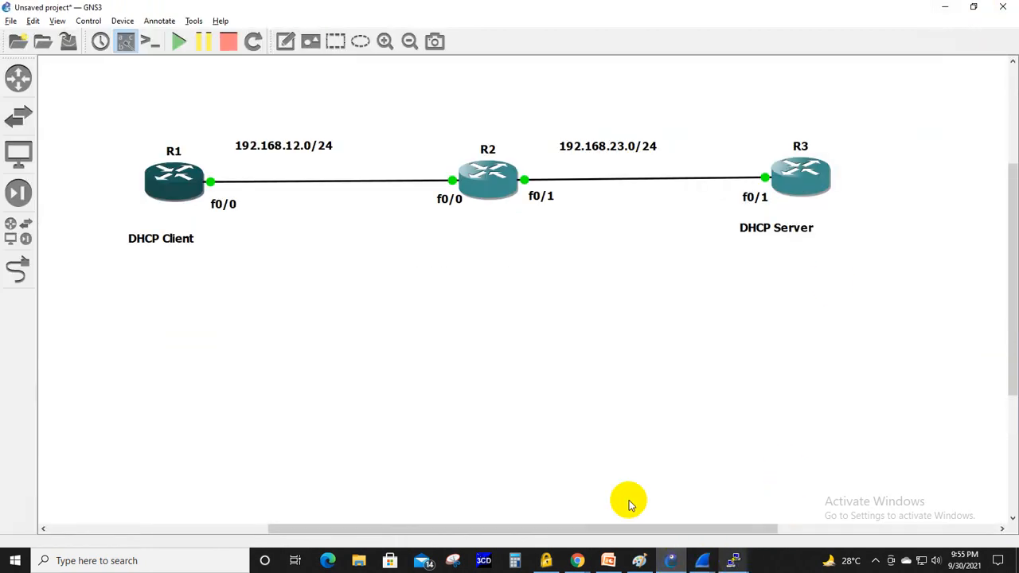
- Open R1's console from the GNS3 topology and enter global configuration mode with conf ter
right_click(183, 174)
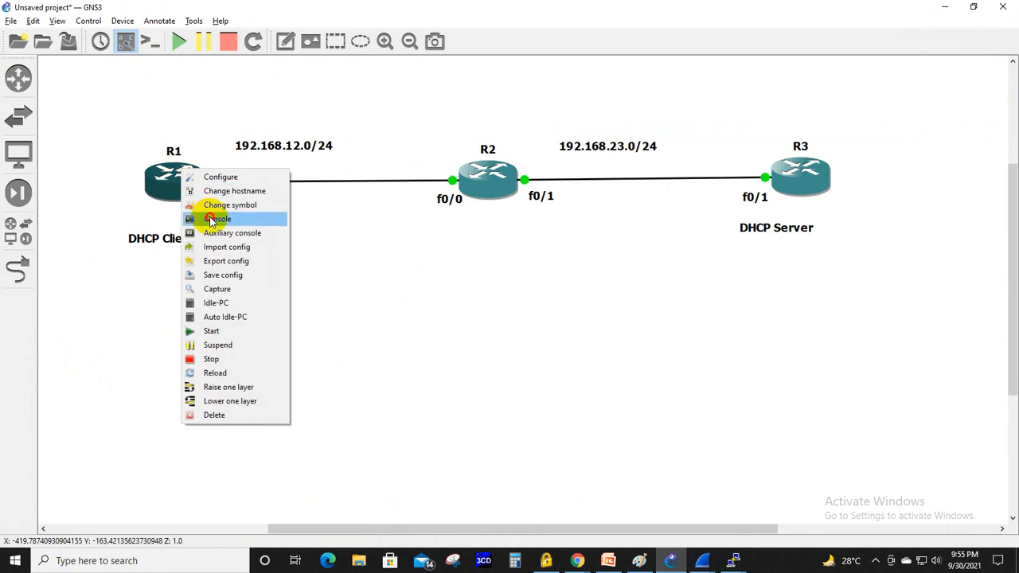
left_click(211, 220)
double_click(443, 57)
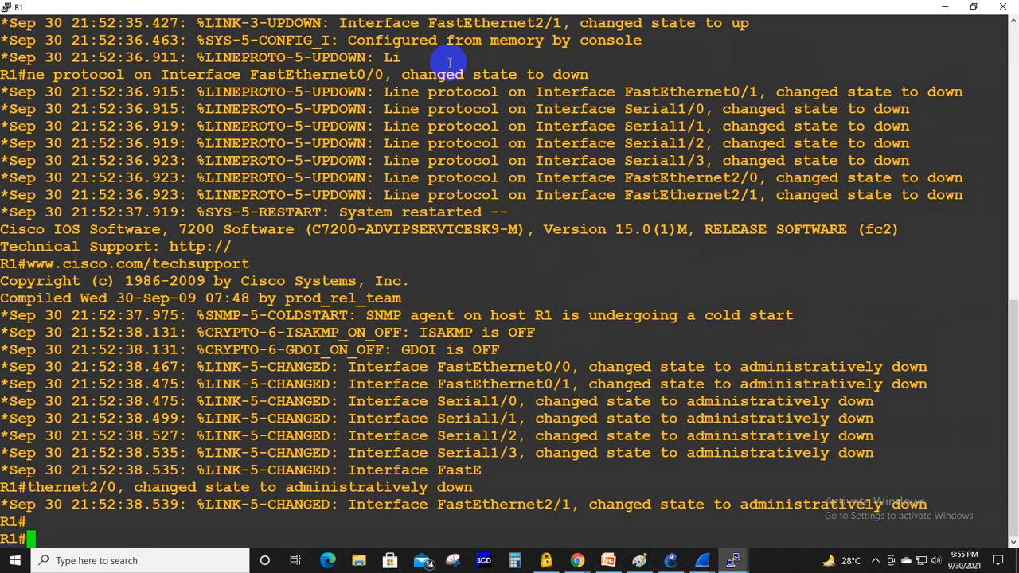
key("Return")
key("Return")
type("con")
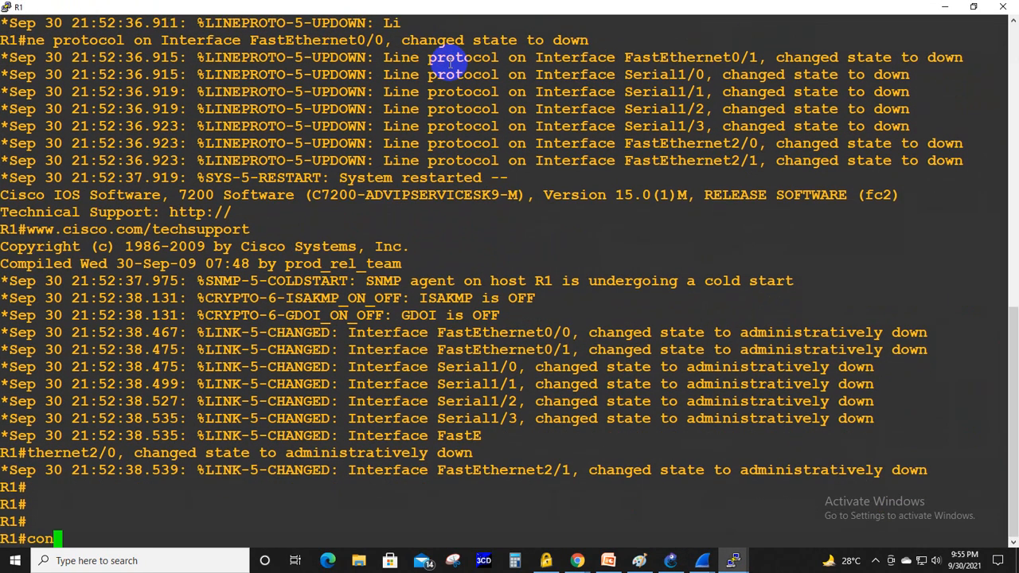
type("f ter")
key("Return")
- Enable R1's interface fa0/0 with no shutdown and make it a DHCP client using ip address dhcp
type("int")
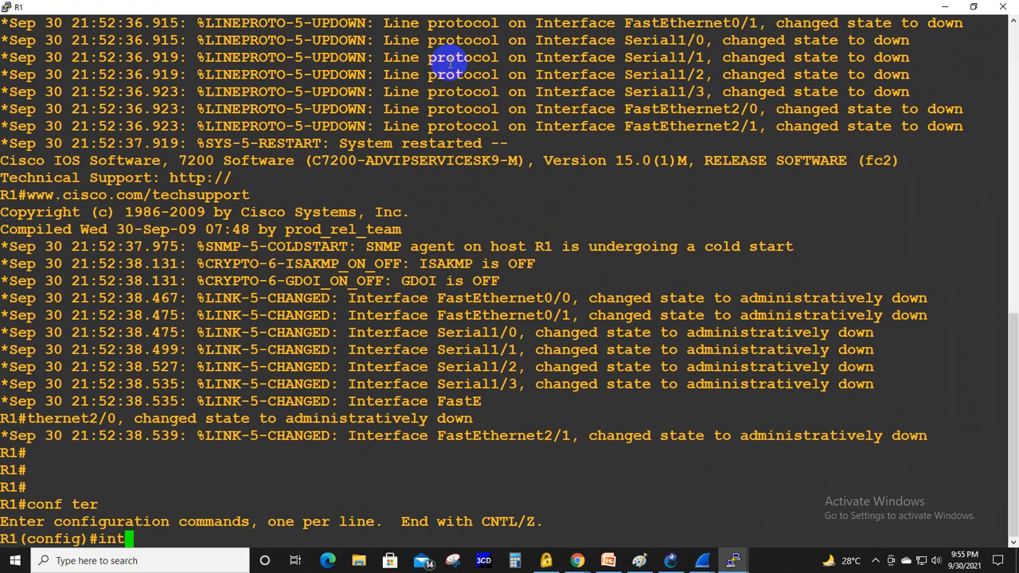
type(" fa0/0")
key("Return")
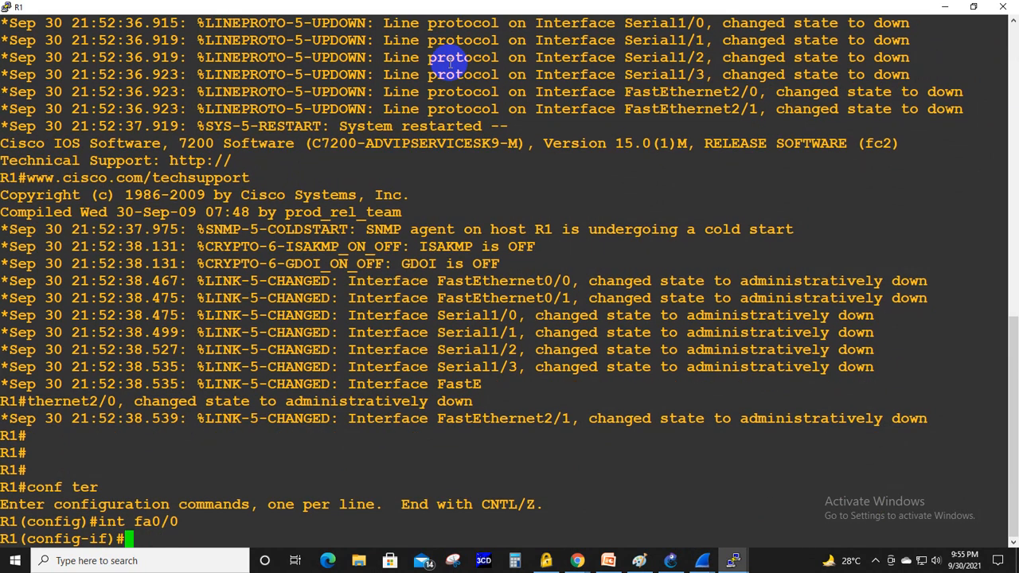
type("no sh")
key("Tab")
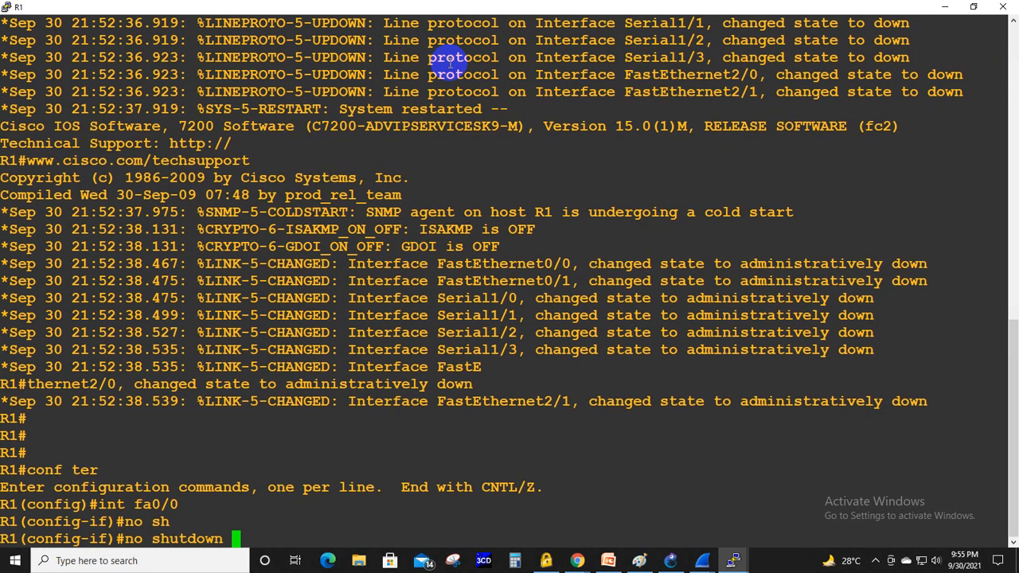
key("Return")
type("ip add")
key("Tab")
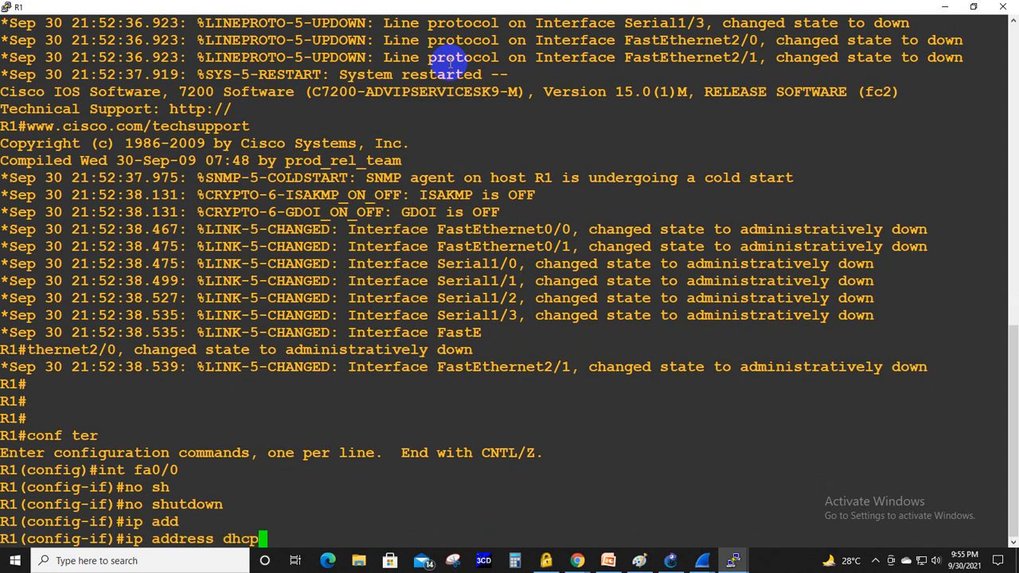
key("Return")
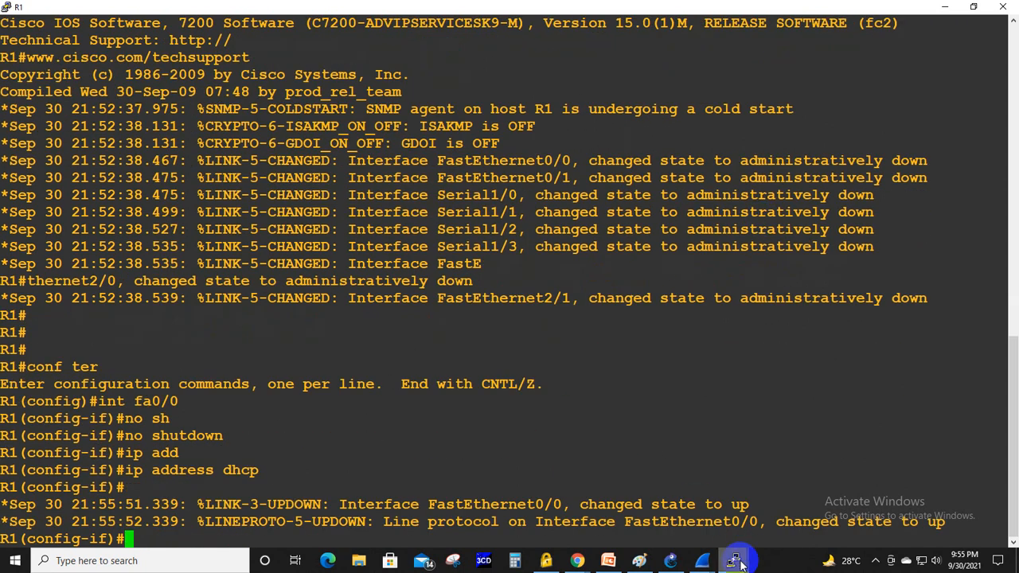
- Switch to the R1–R2 capture in Wireshark and apply the display filter dhcp
mouse_move(733, 561)
left_click(610, 526)
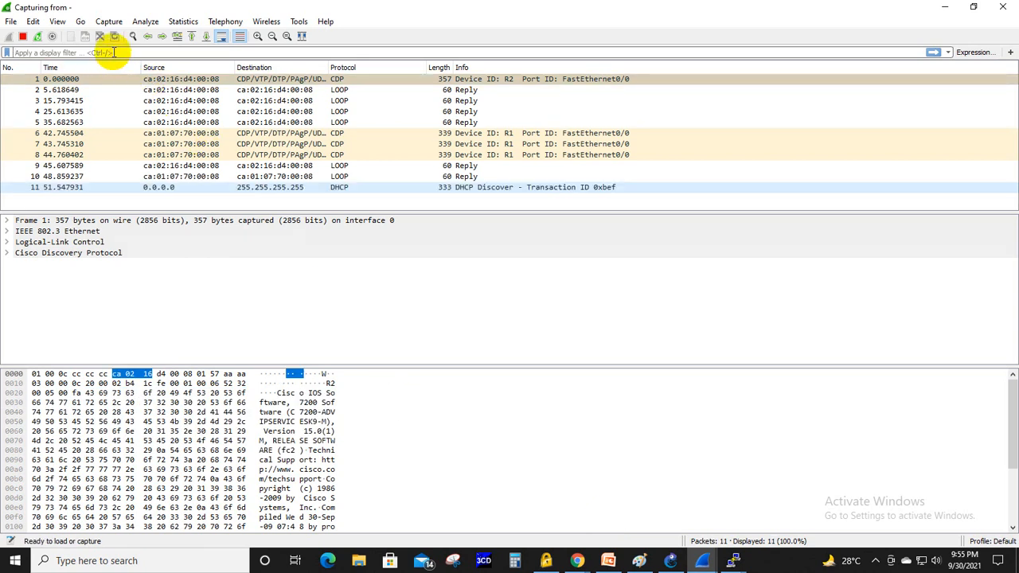
type("dh")
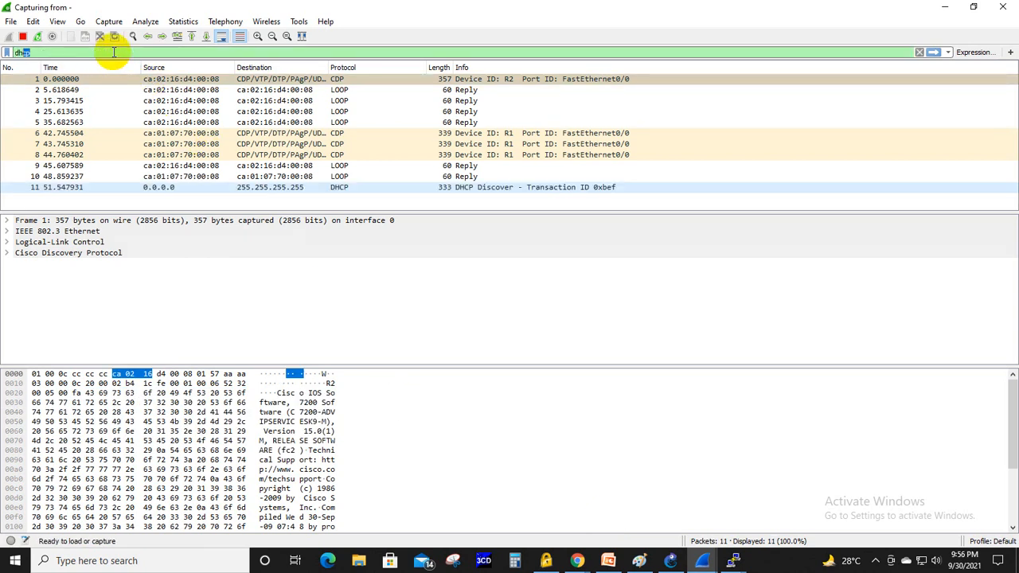
type("cp")
key("Return")
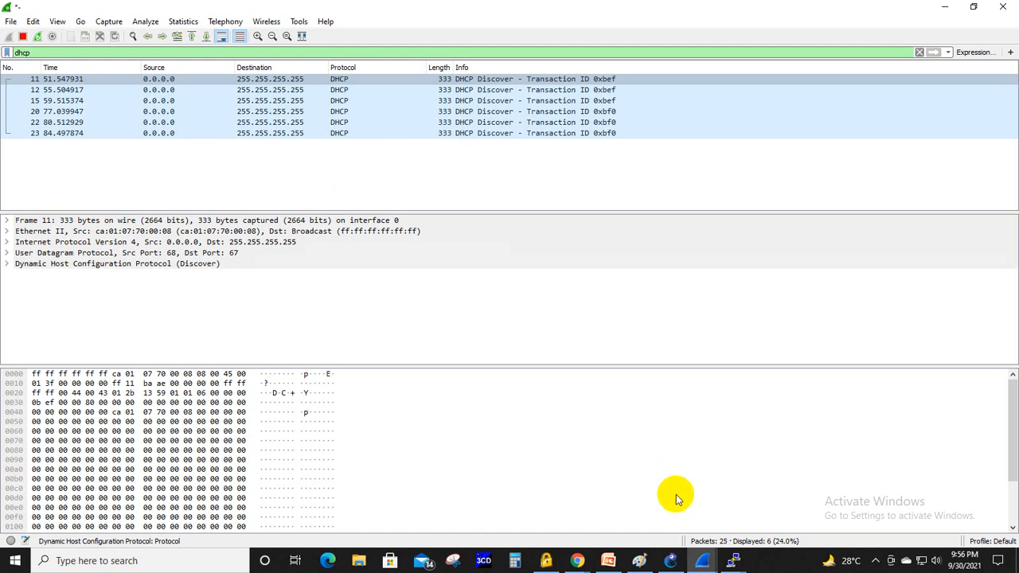
- Filter the R2–R3 capture by udp and replace that display filter with dhcp
left_click(692, 559)
left_click(767, 503)
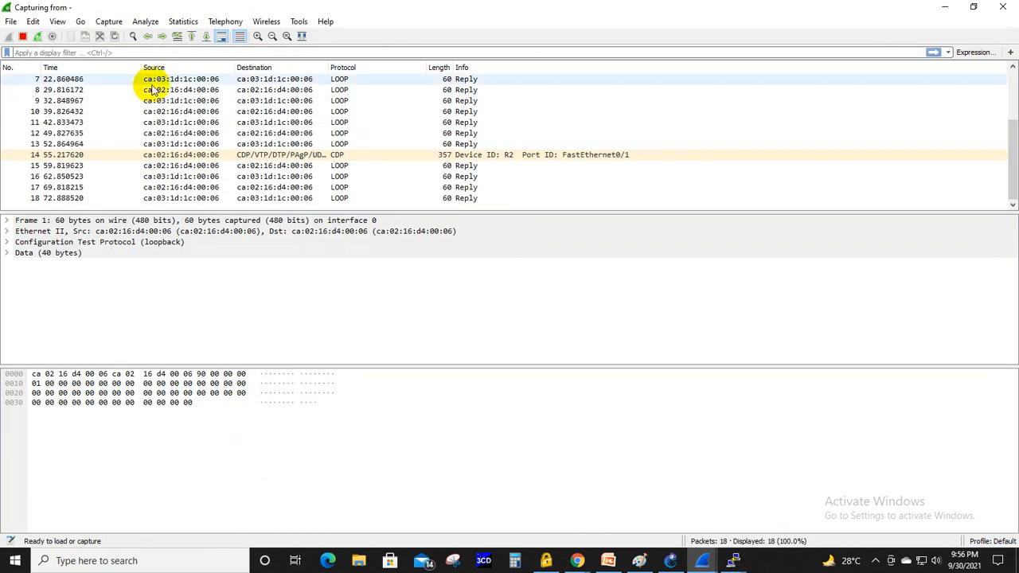
left_click(71, 52)
type("udp")
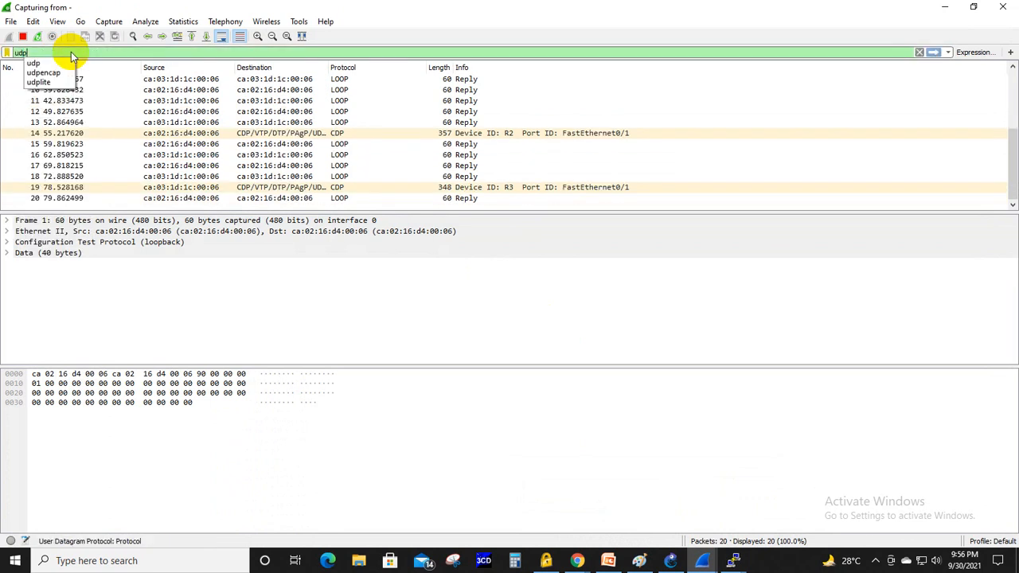
key("Return")
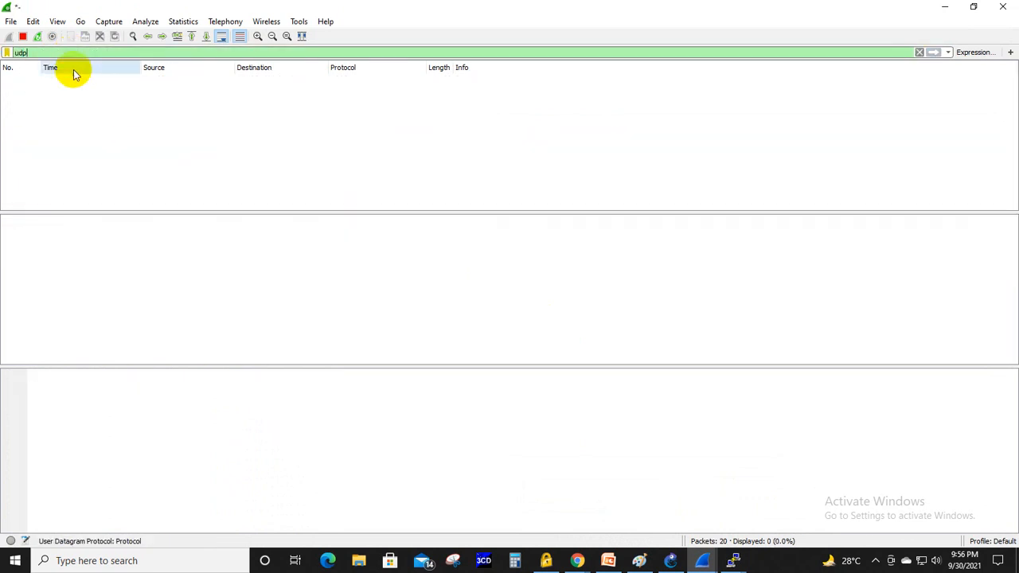
key("BackSpace")
key("BackSpace")
key("BackSpace")
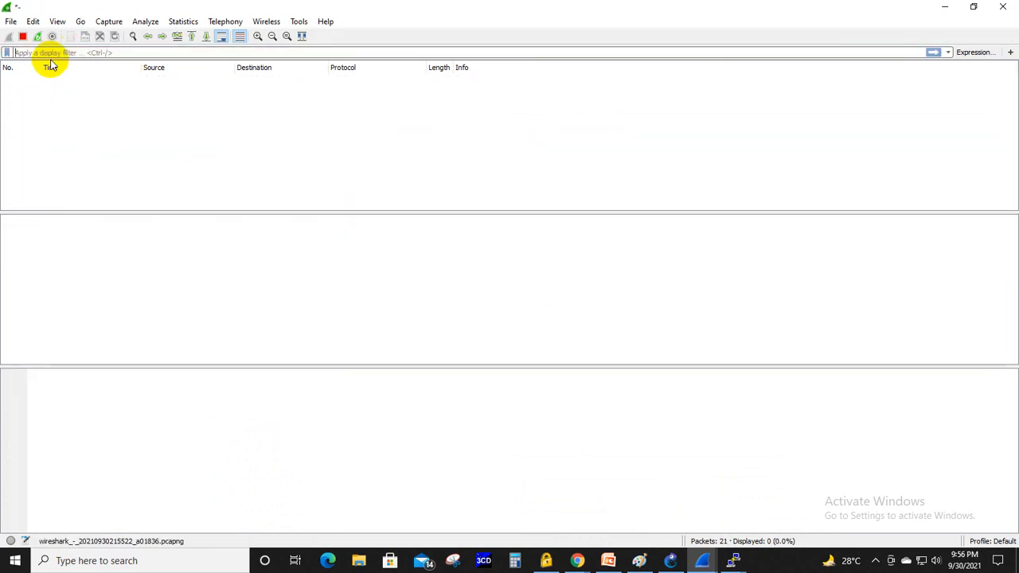
type("dhcp")
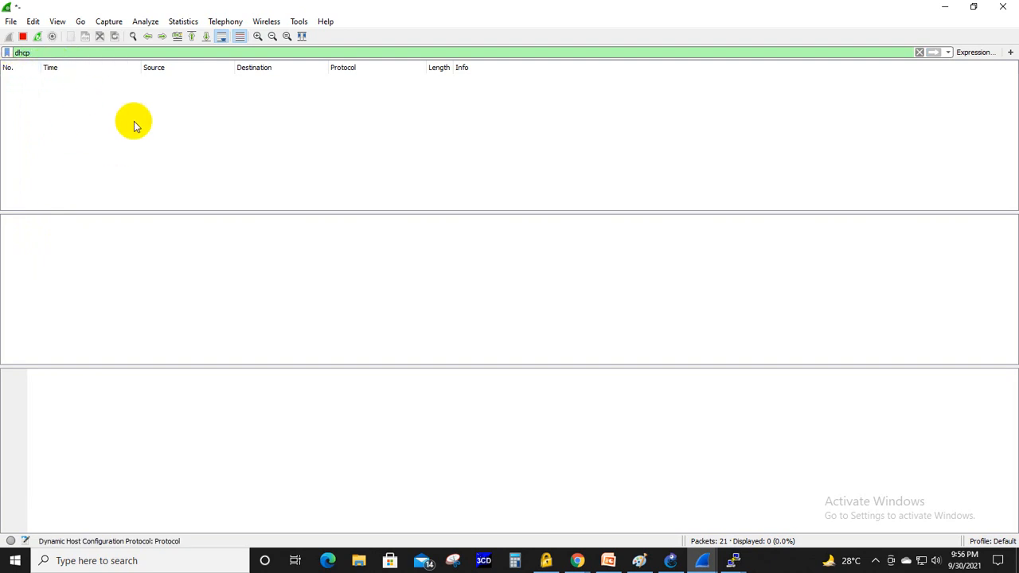
- Review the GNS3 topology and compare the DHCP packets in the R2–R3 and R1–R2 captures
left_click(670, 560)
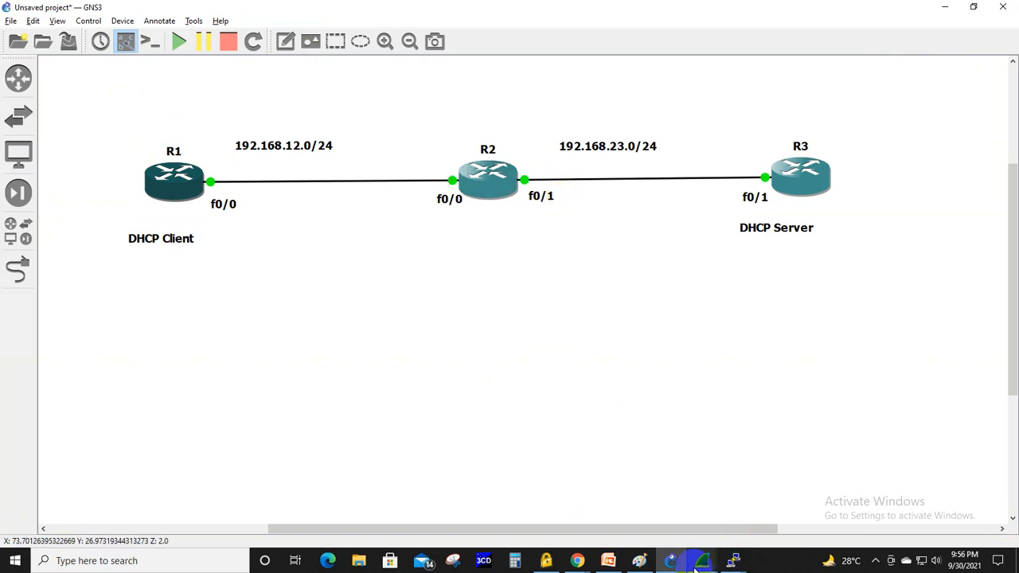
mouse_move(692, 557)
left_click(748, 527)
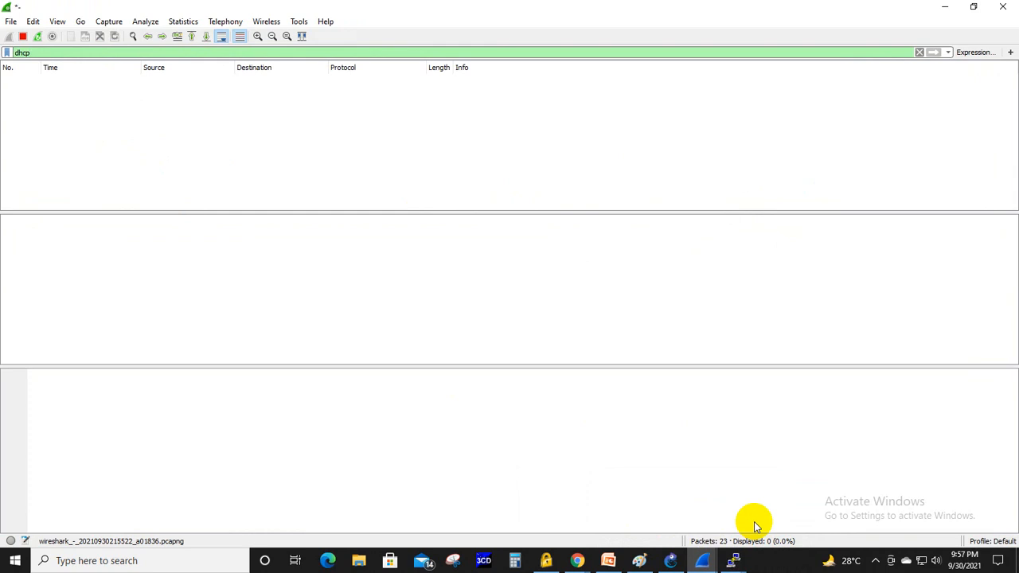
mouse_move(700, 543)
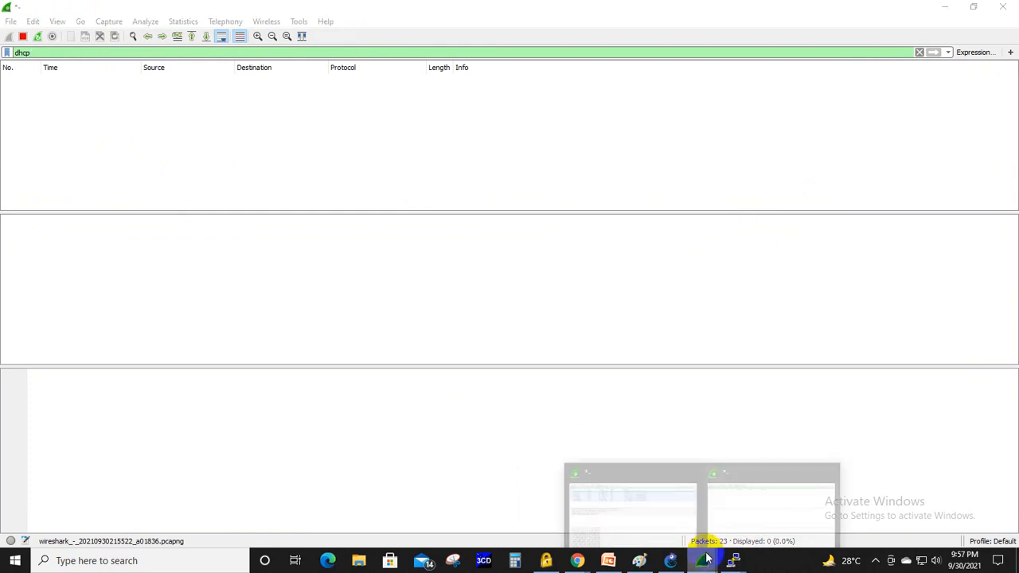
left_click(642, 520)
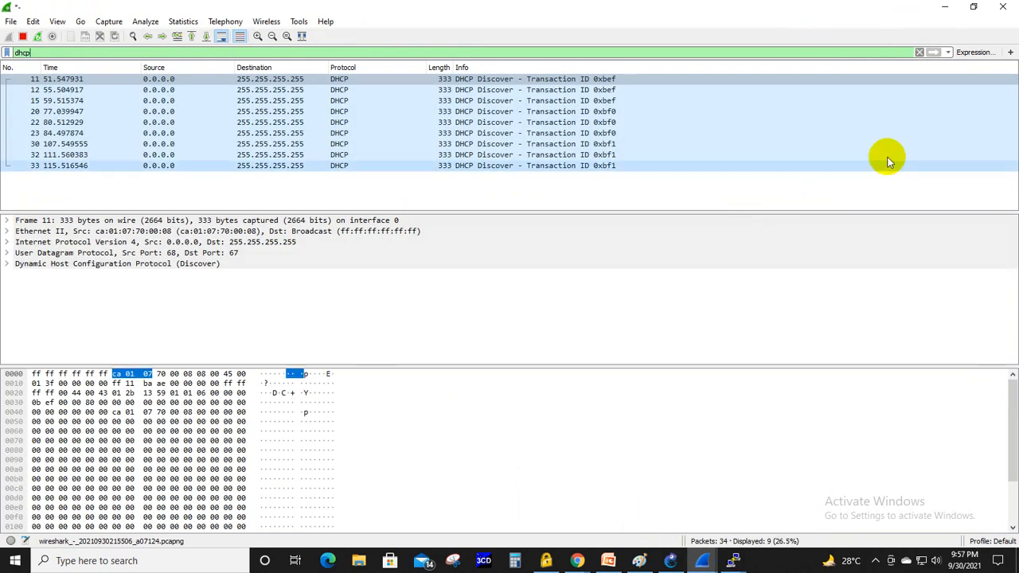
- Switch to R2's console and enter configuration mode for interface fa0/0
mouse_move(733, 561)
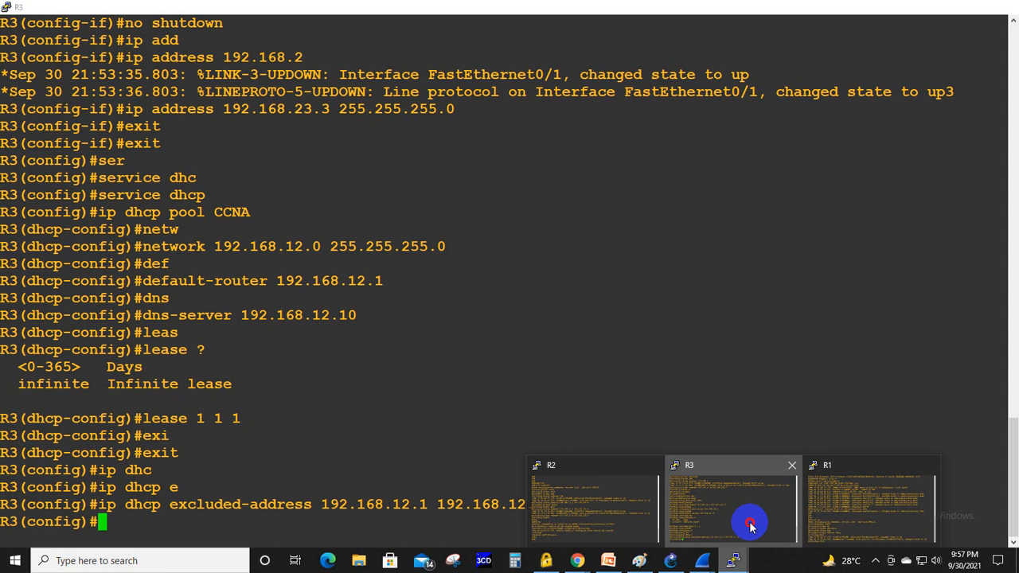
left_click(560, 514)
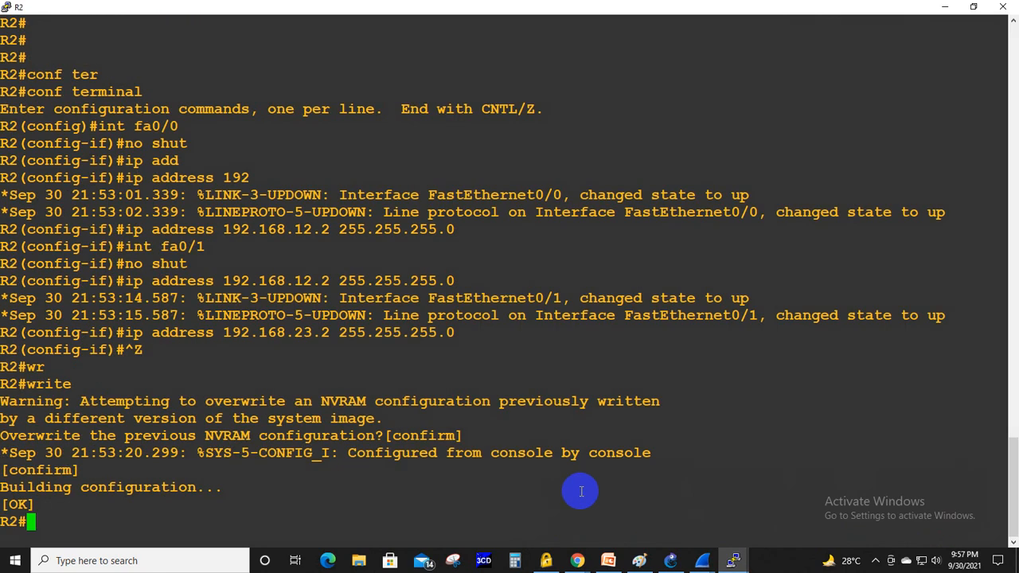
type("conf ter")
key("Return")
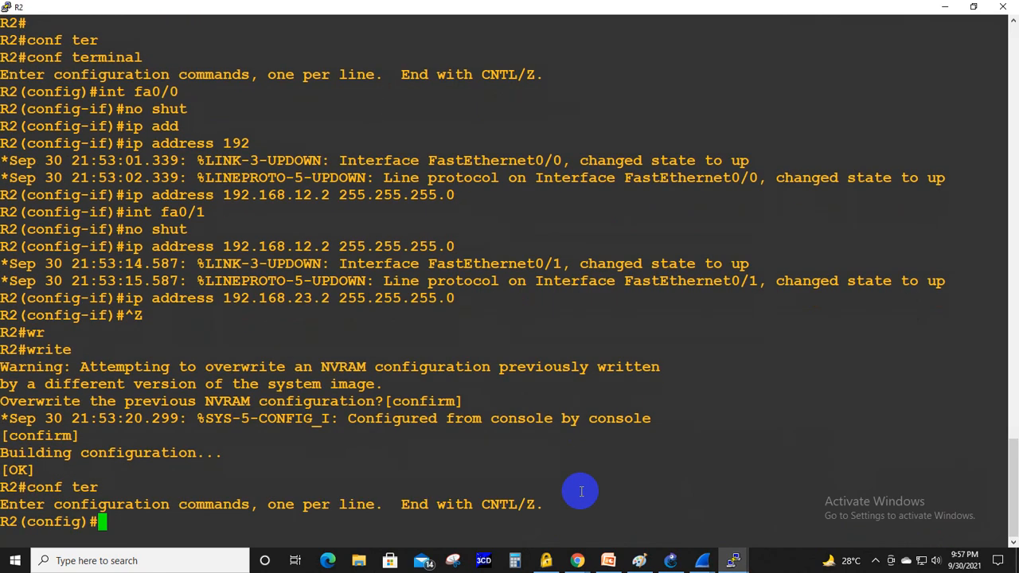
type("int fa0/0")
key("Return")
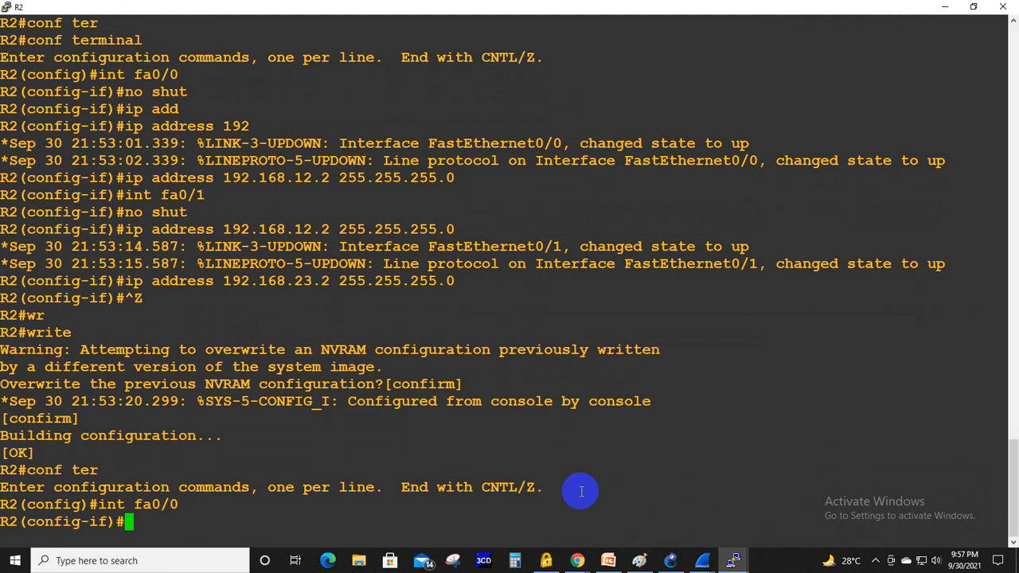
- Configure DHCP relay on R2's fa0/0 with ip helper-address 192.168.23.3
type("ip he")
key("Tab")
type("l")
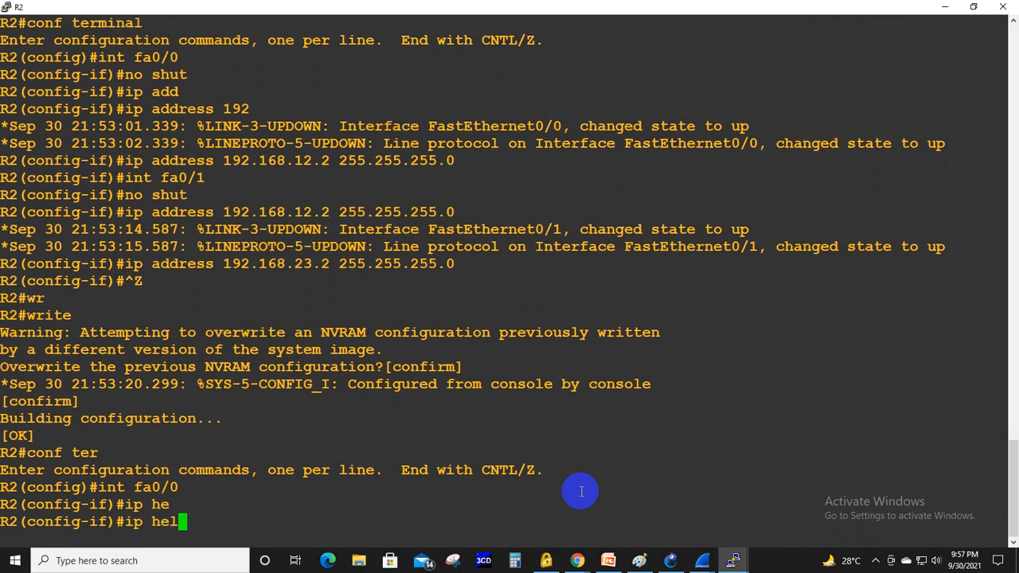
type("[")
key("Tab")
key("BackSpace")
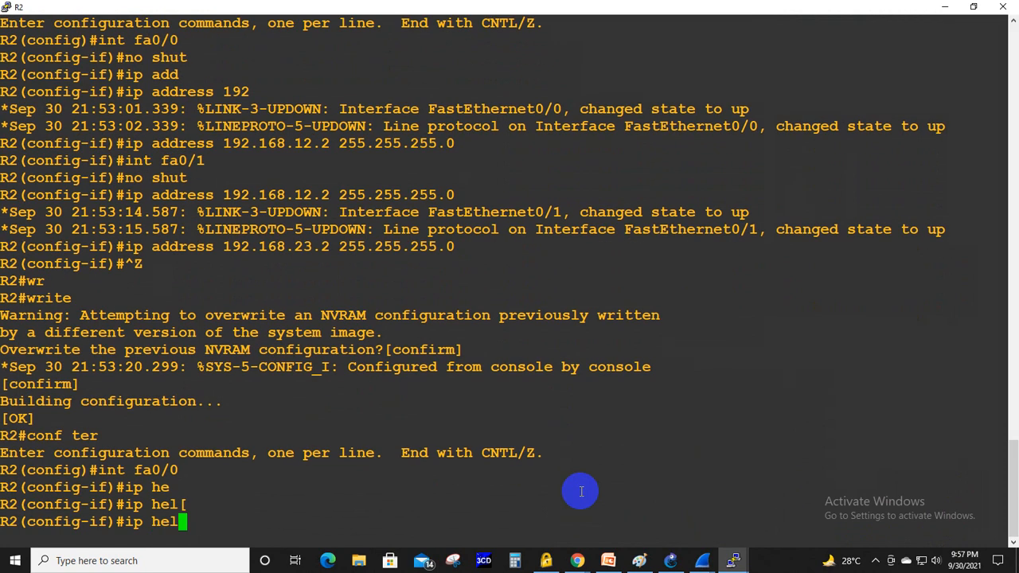
type("p")
key("Tab")
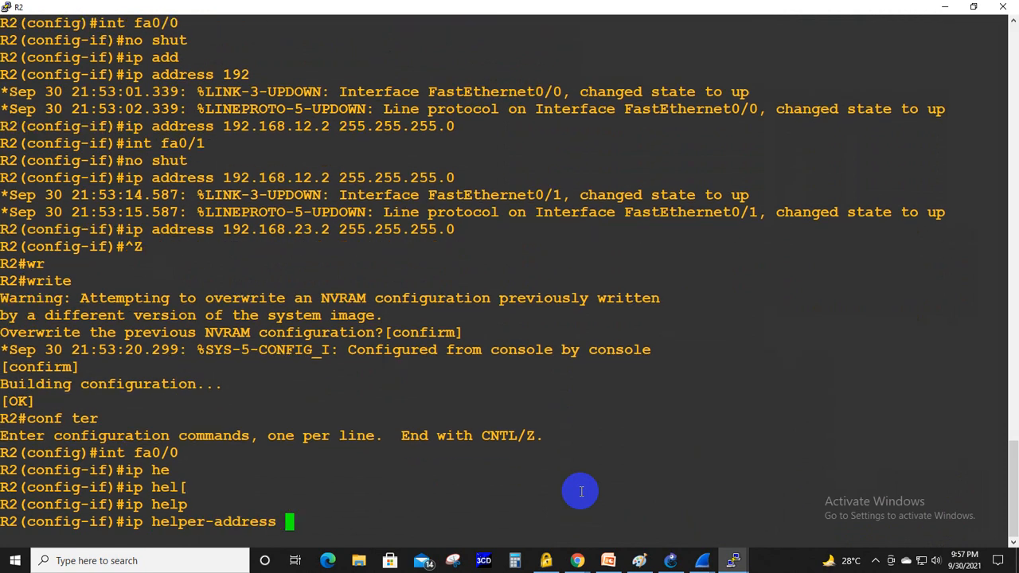
type("192.168.23.3")
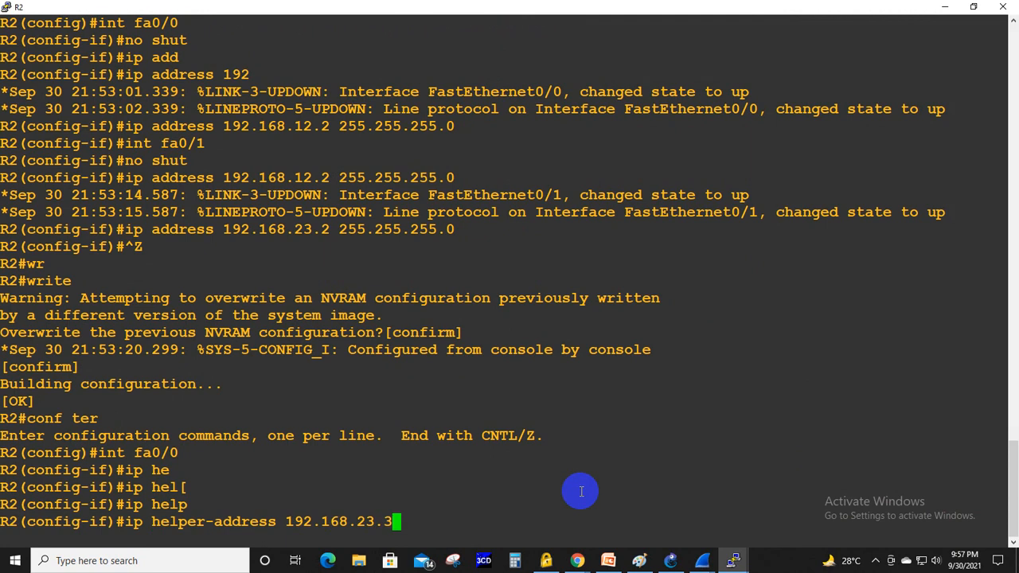
key("Return")
type(".")
key("BackSpace")
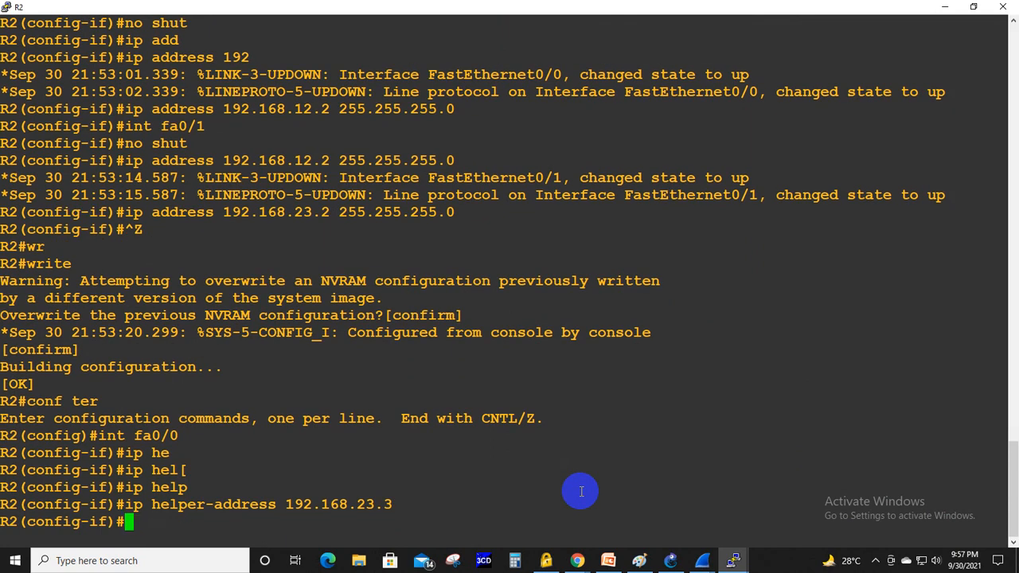
- Check the R1–R2 capture and R1's console, and examine the DHCP Discover packets in the R2–R3 capture
mouse_move(699, 557)
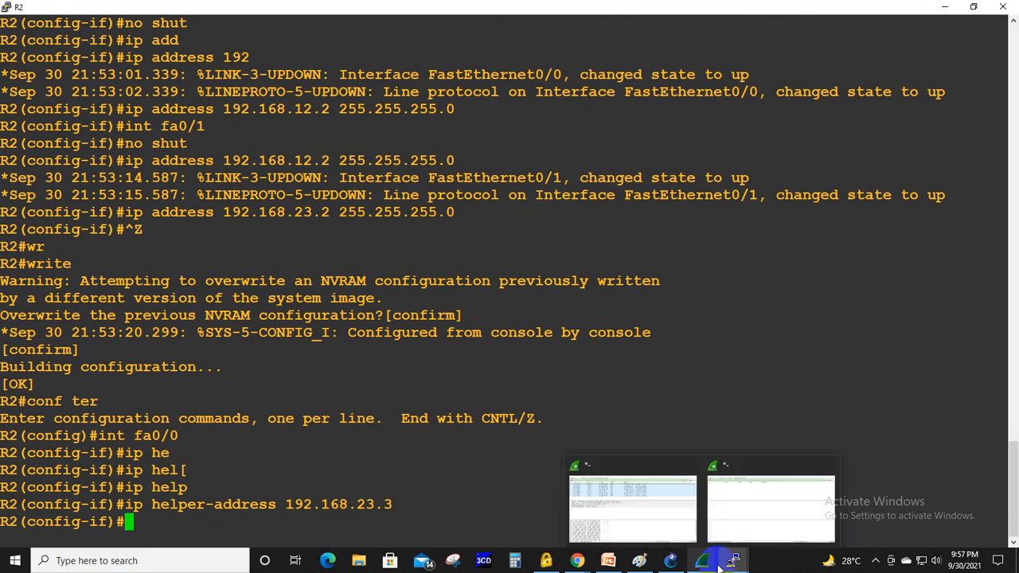
left_click(632, 524)
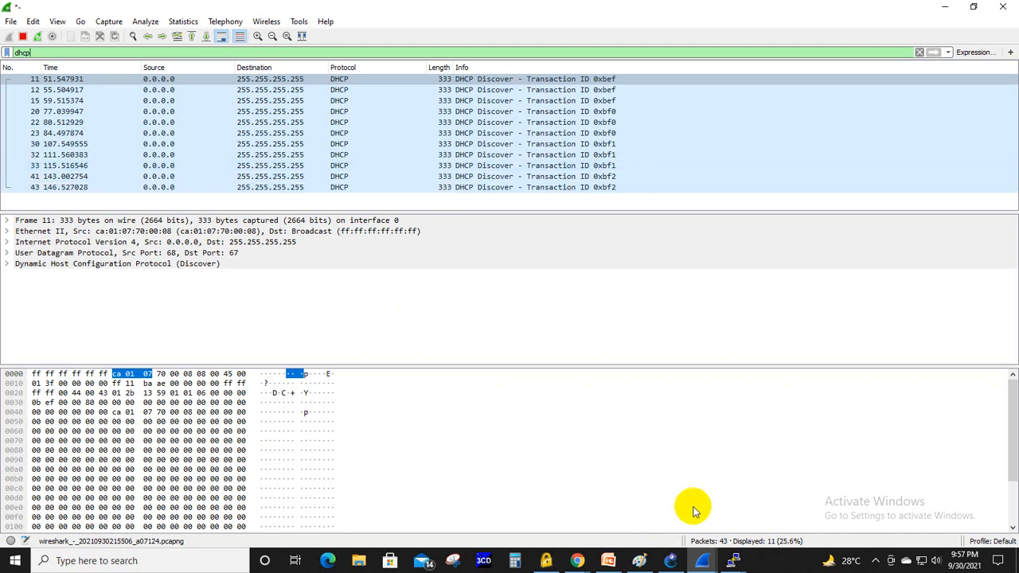
mouse_move(733, 560)
left_click(846, 494)
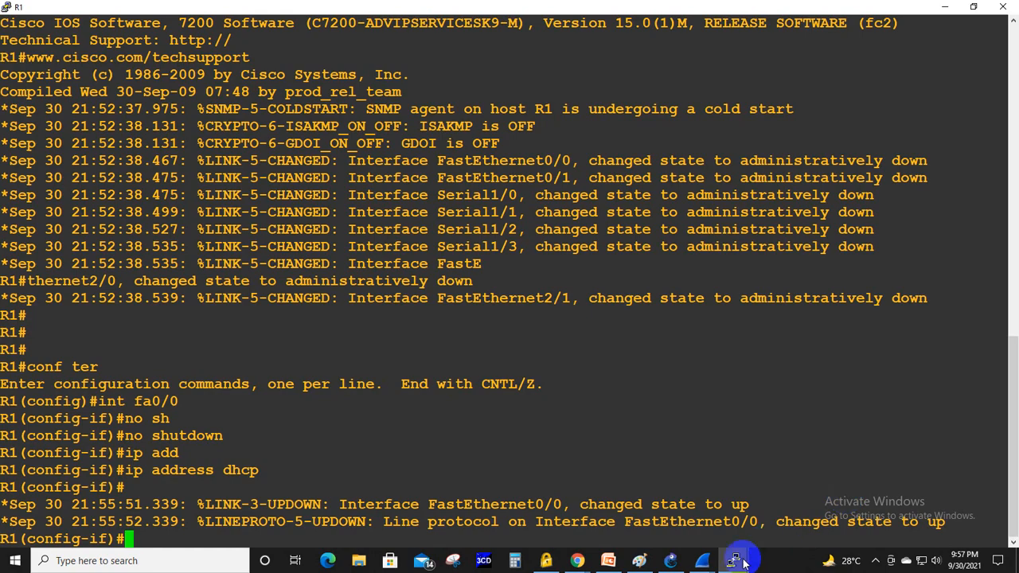
mouse_move(711, 548)
left_click(736, 514)
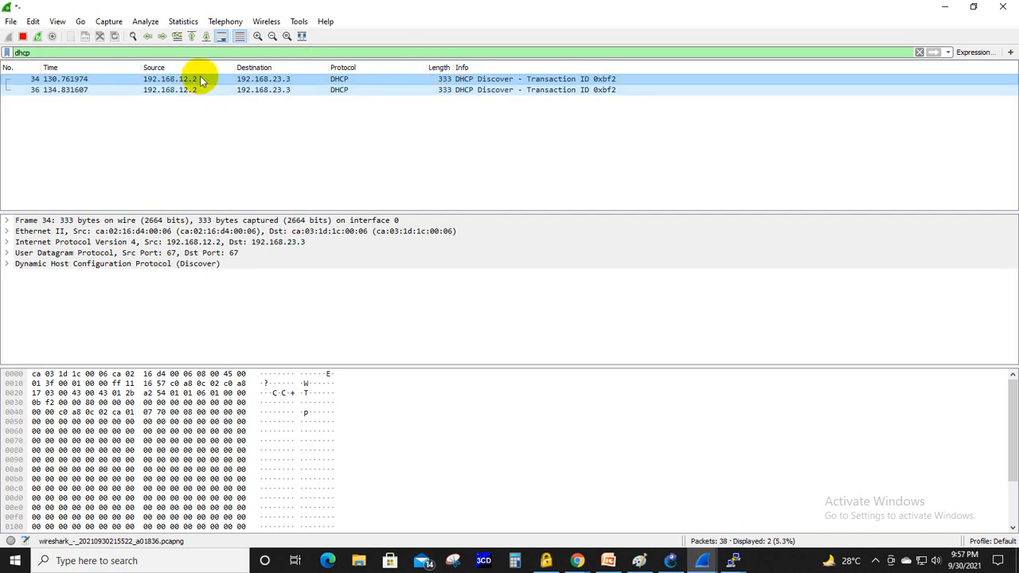
left_click(286, 94)
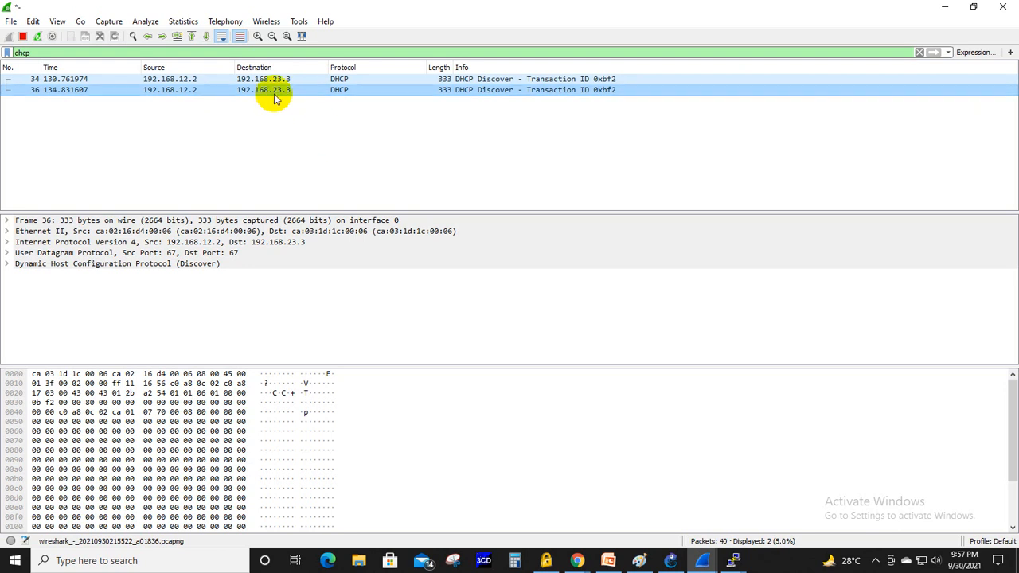
double_click(273, 93)
left_click(902, 71)
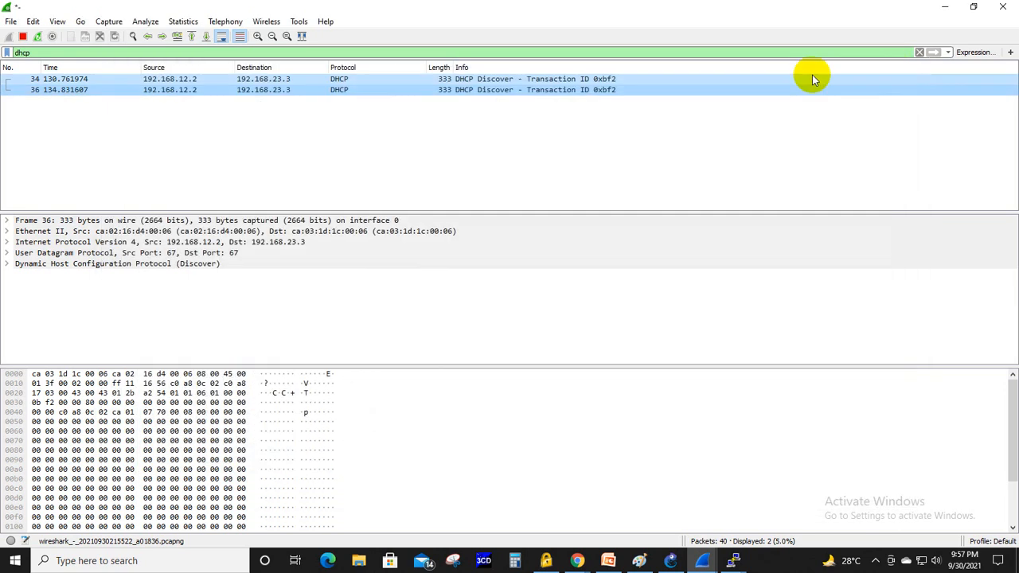
- Compare the DHCP packets in the R1–R2 and R2–R3 captures, and review the router topology in GNS3
mouse_move(700, 561)
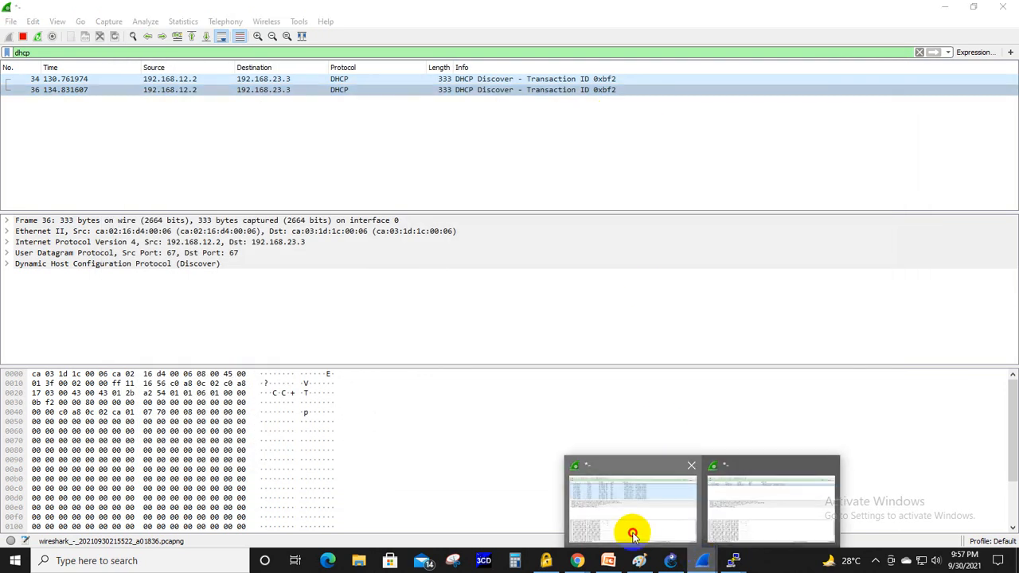
left_click(632, 527)
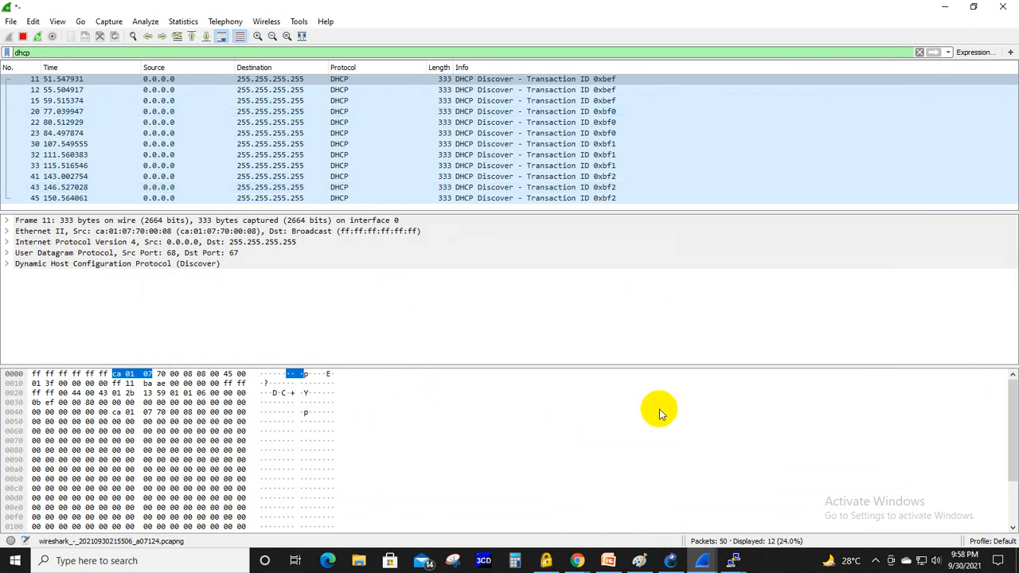
mouse_move(700, 561)
left_click(790, 502)
left_click(406, 139)
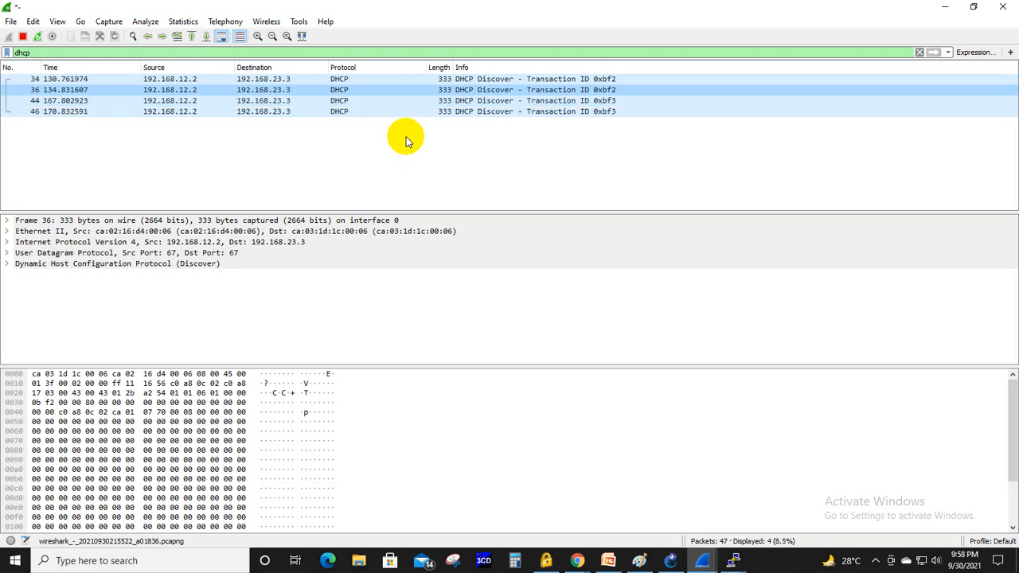
left_click(671, 560)
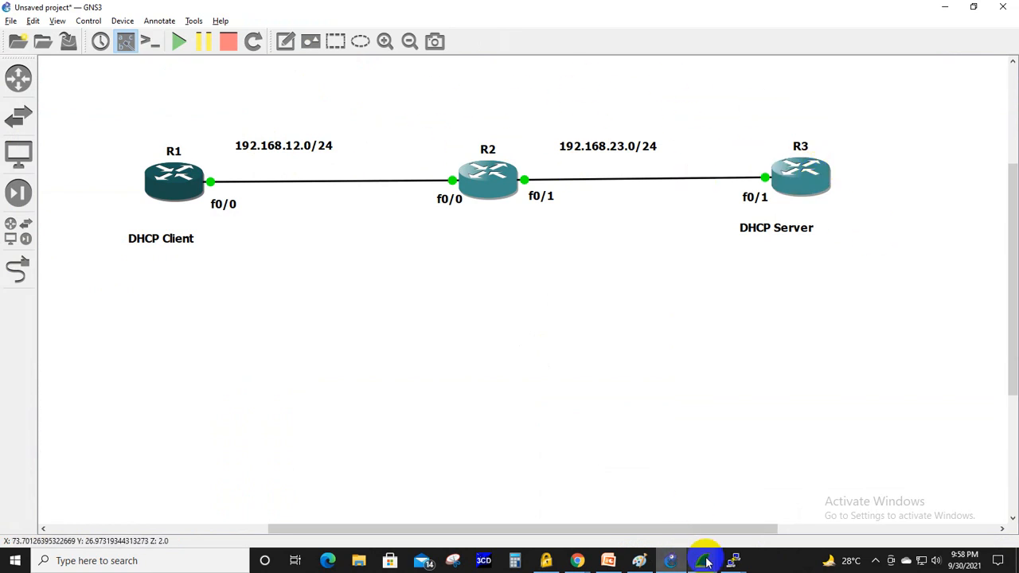
left_click(672, 567)
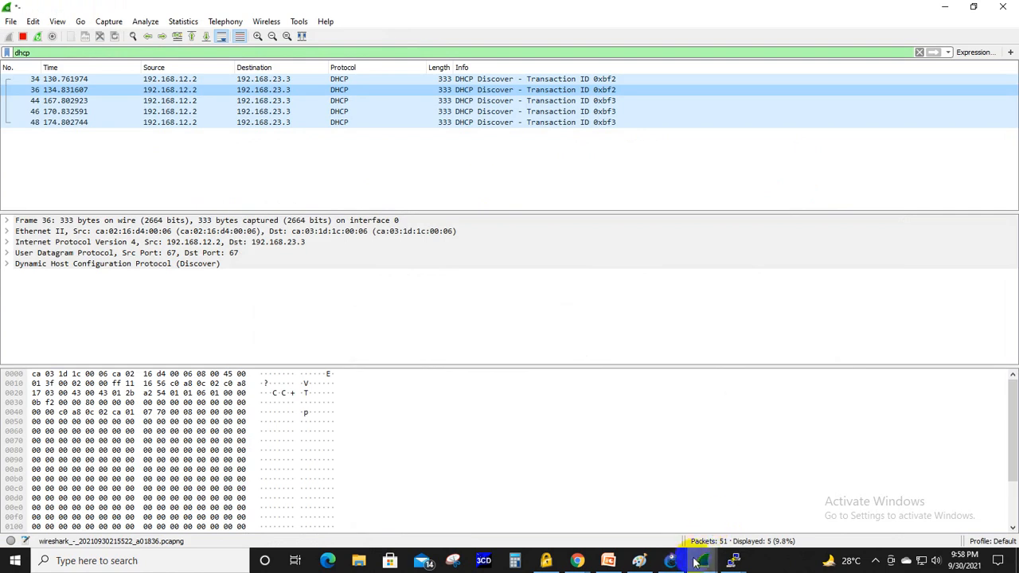
left_click(677, 567)
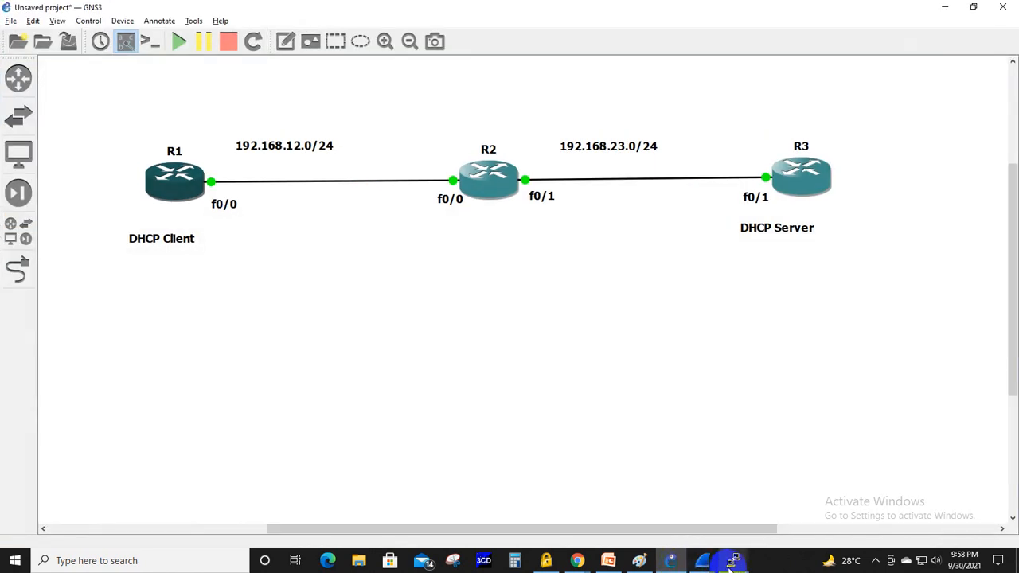
- Switch to R2's console and exit interface configuration to return to global configuration mode
mouse_move(733, 562)
left_click(613, 523)
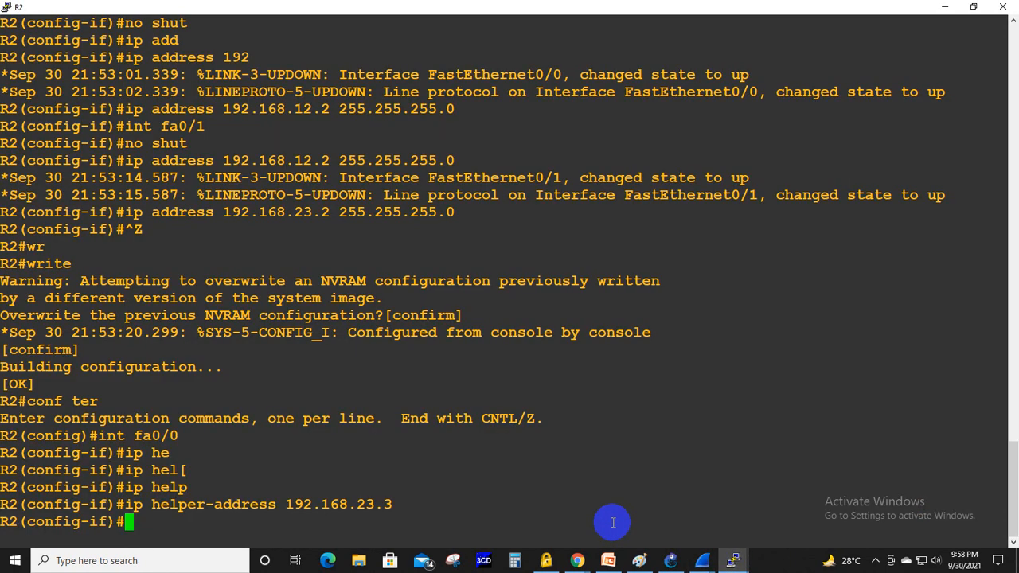
type("exi")
key("Tab")
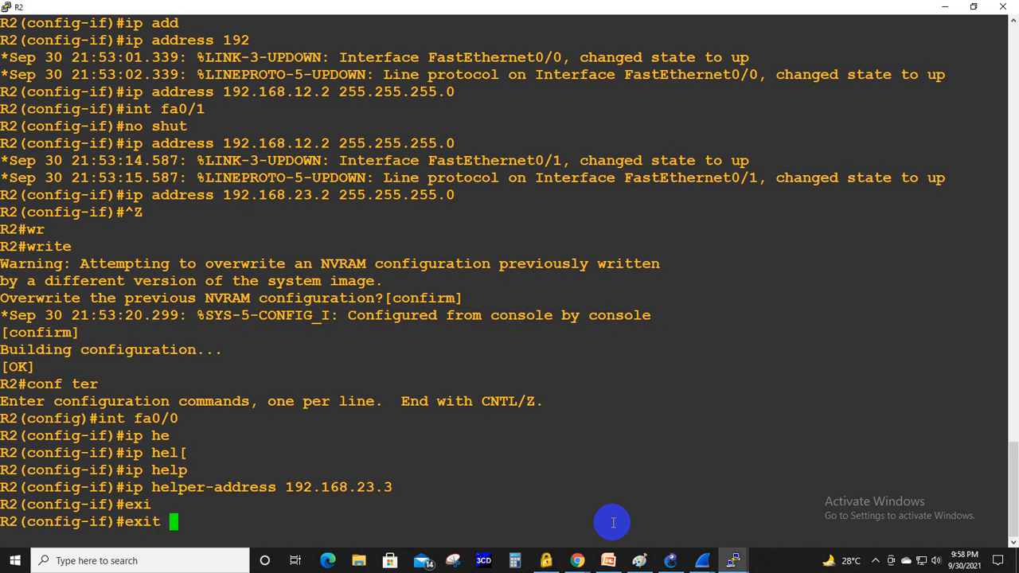
key("Return")
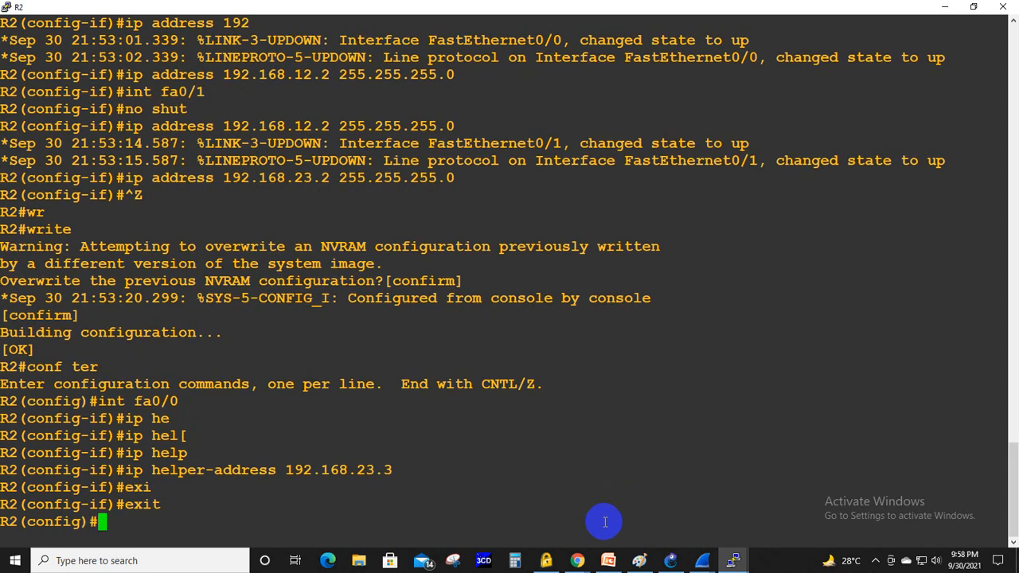
- Switch to R3's console and enable OSPF routing with process ID 3
mouse_move(733, 566)
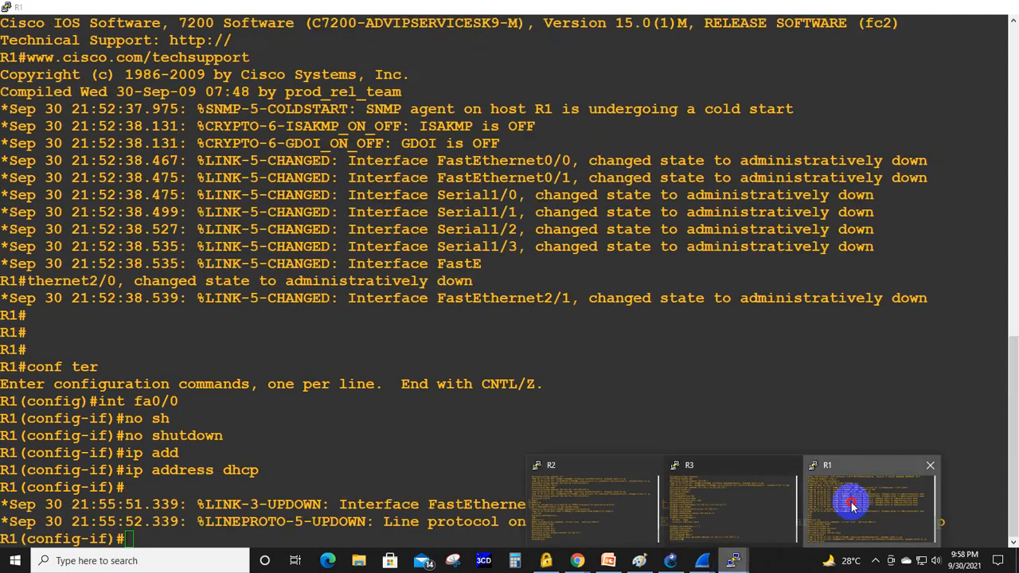
left_click(720, 521)
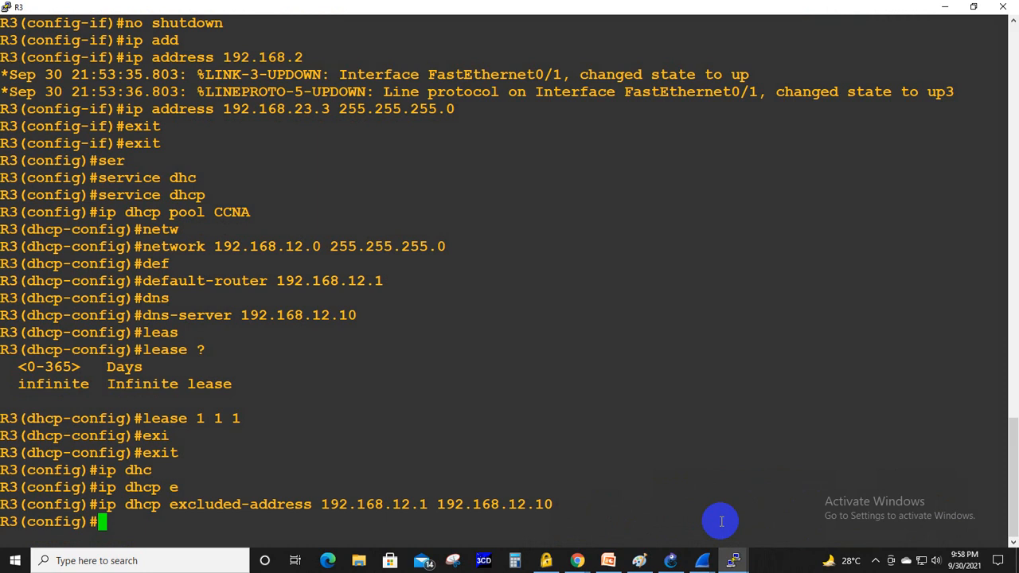
type("router")
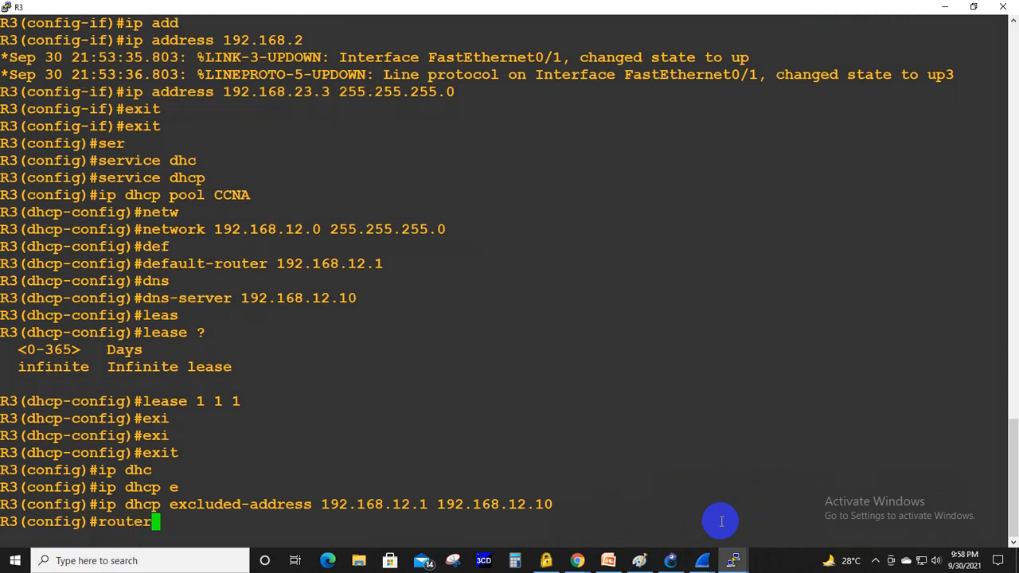
key("Tab")
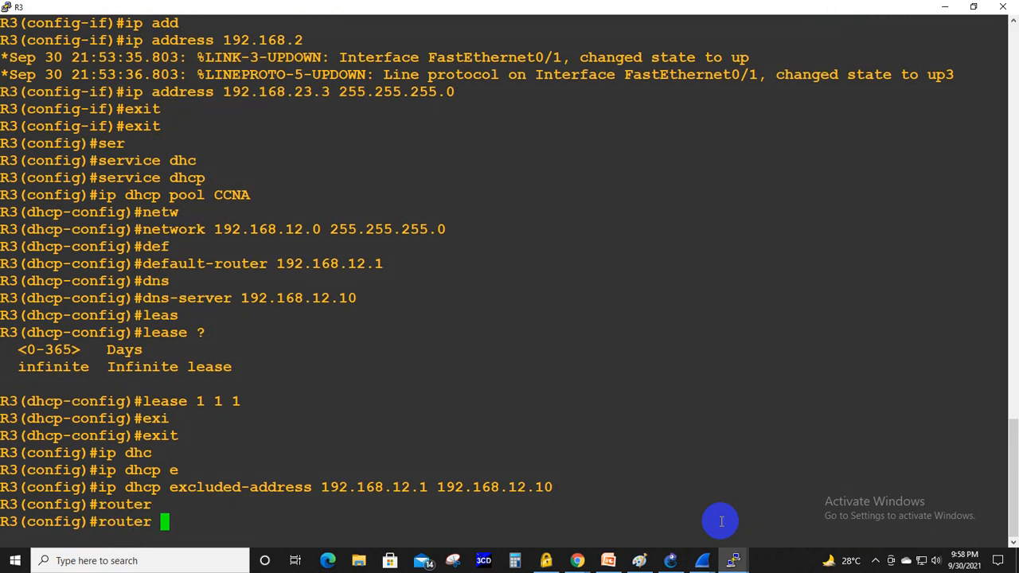
type("ospf ")
type("3")
key("Return")
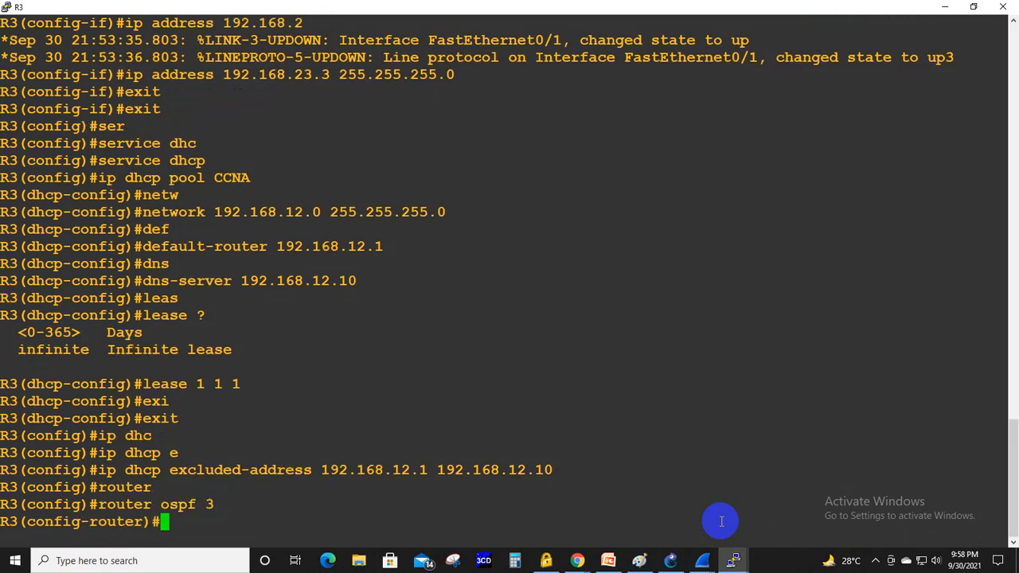
- Advertise all networks in R3's OSPF process with network 0.0.0.0 255.255.255.255 area 0
type("net")
key("Tab")
type("0.0")
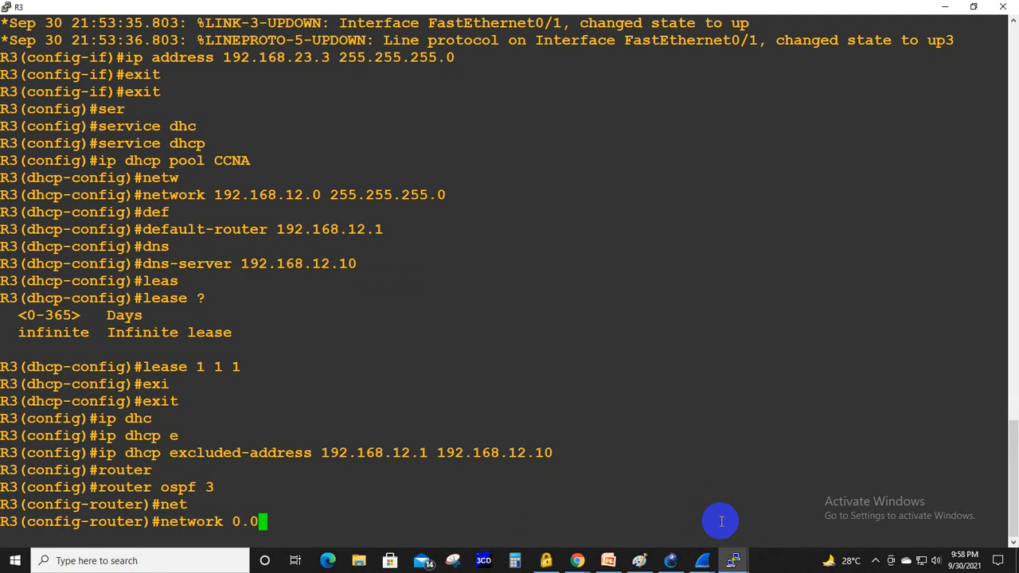
type(".0.0 255.")
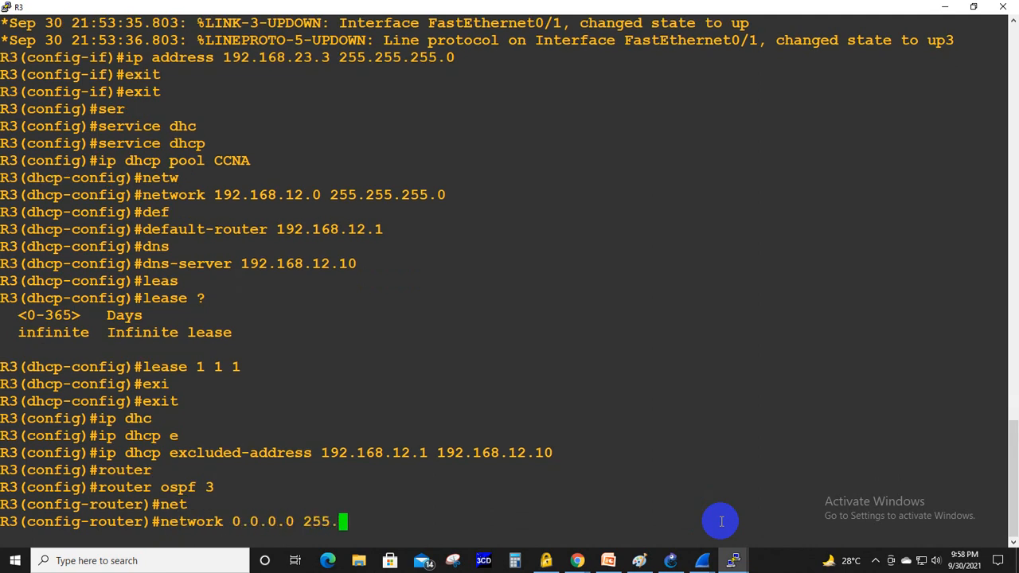
type("255.255.255 ")
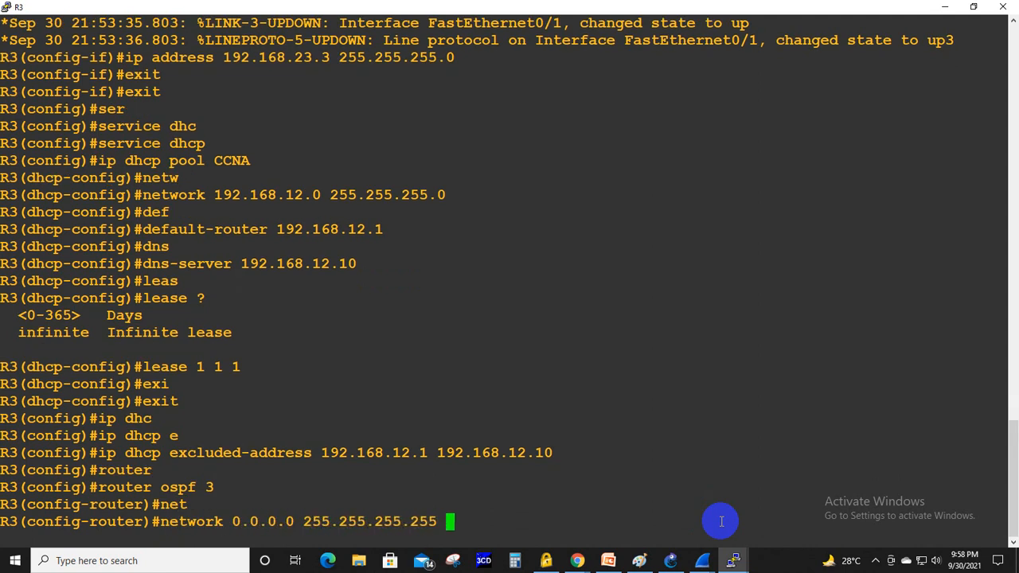
type("area")
key("Tab")
type("0")
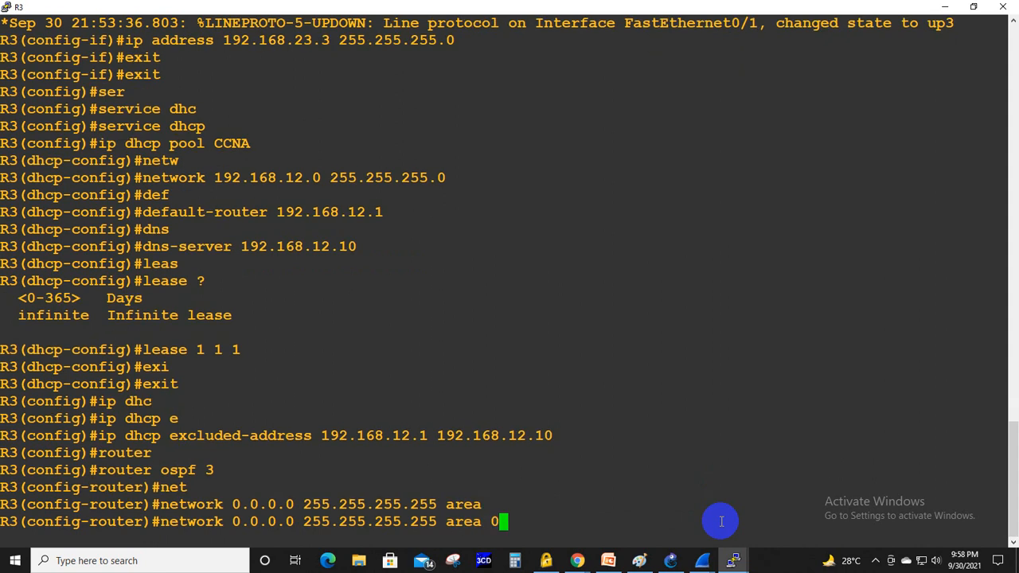
key("Return")
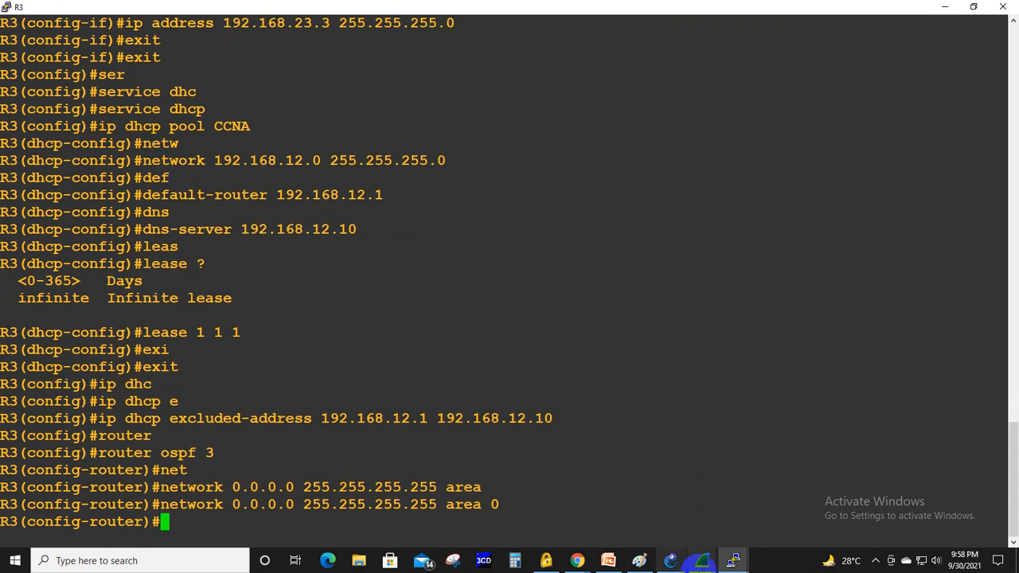
- Switch to R2's console and enable OSPF routing with process ID 2
mouse_move(734, 561)
left_click(592, 521)
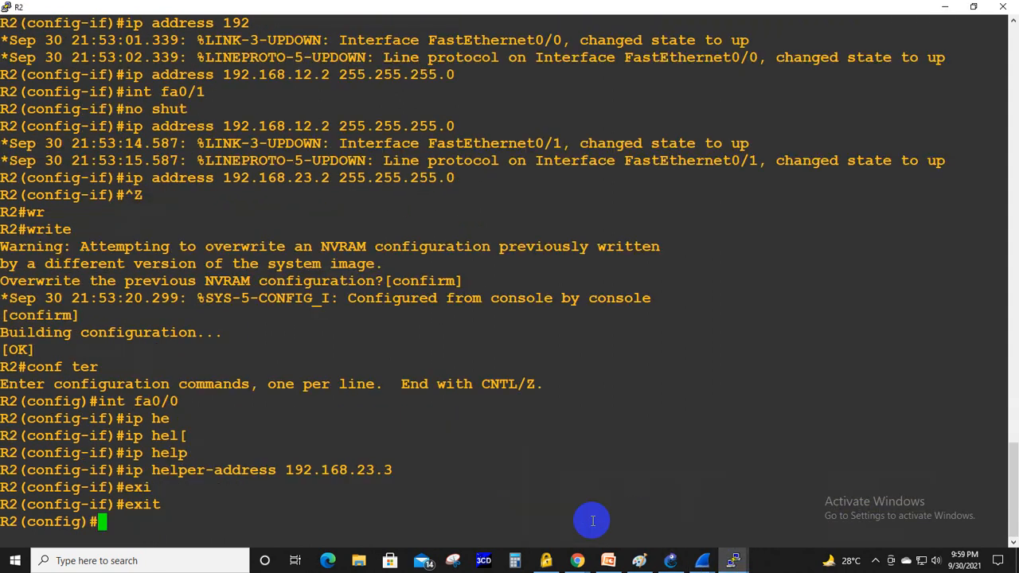
type("rou")
key("Tab")
type("te")
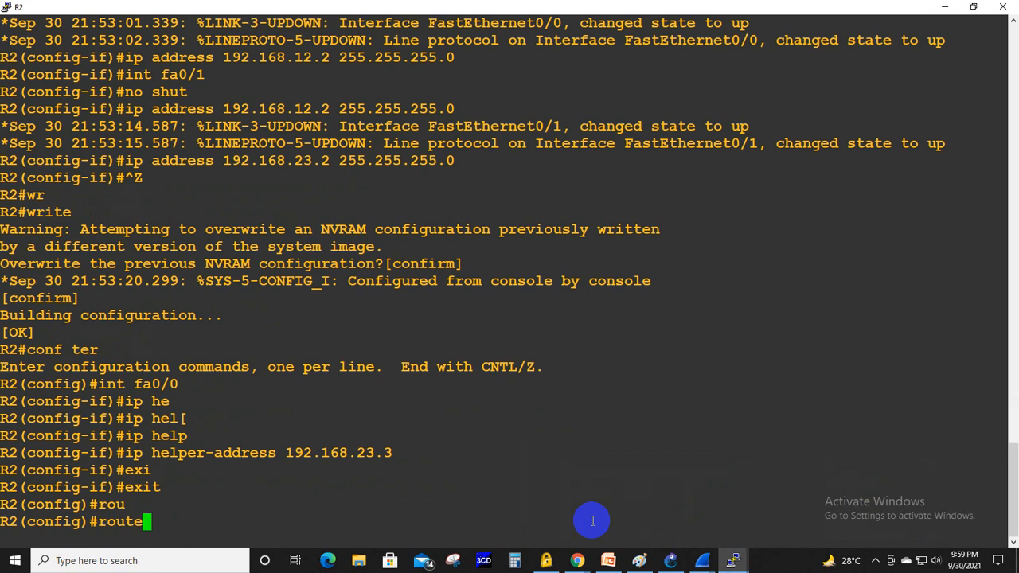
type("r ospf 2")
key("Return")
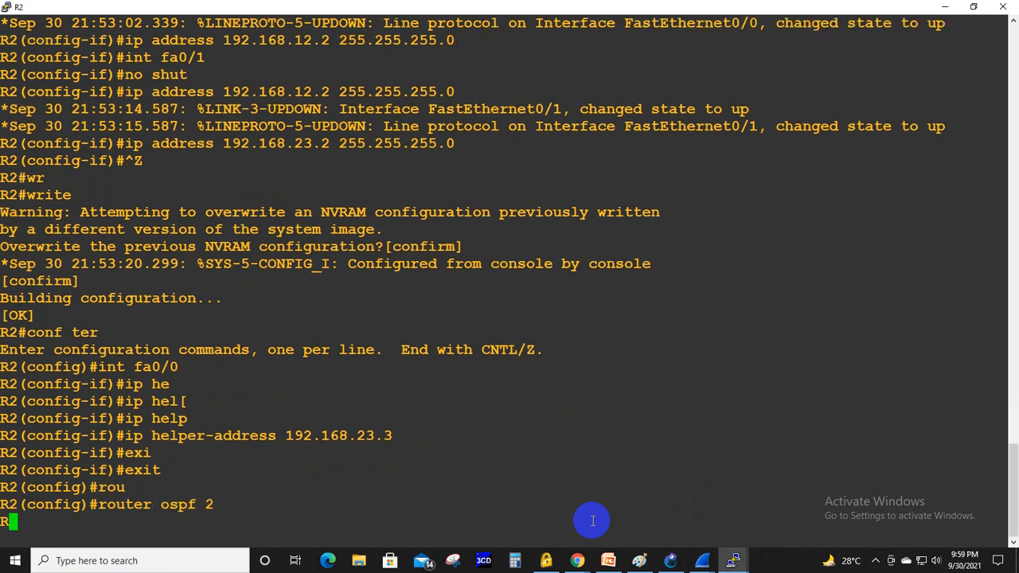
- Advertise all networks in R2's OSPF process with network 0.0.0.0 255.255.255.255 area 0
type("net")
key("Tab")
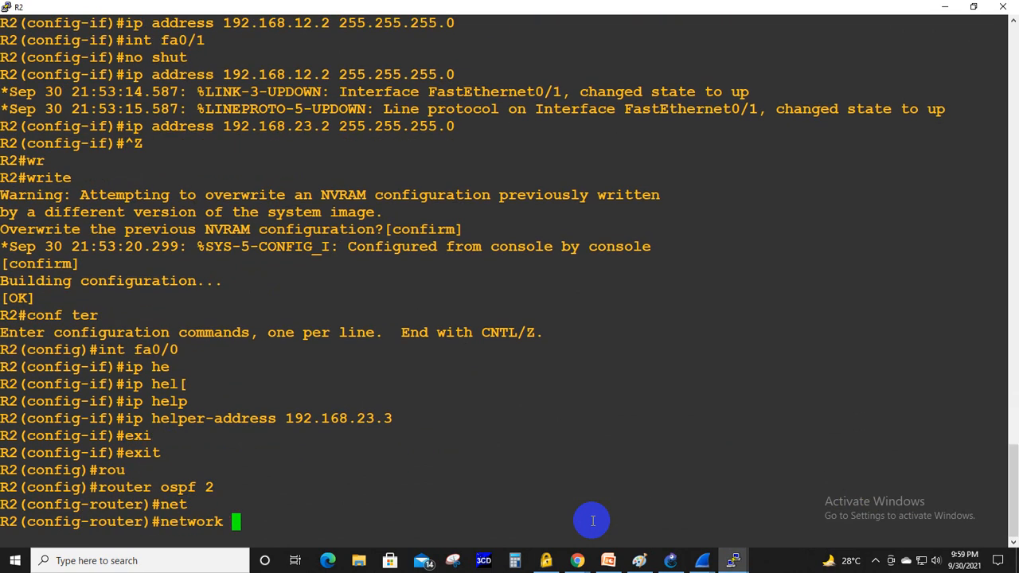
type("0.0.0.0 255.2")
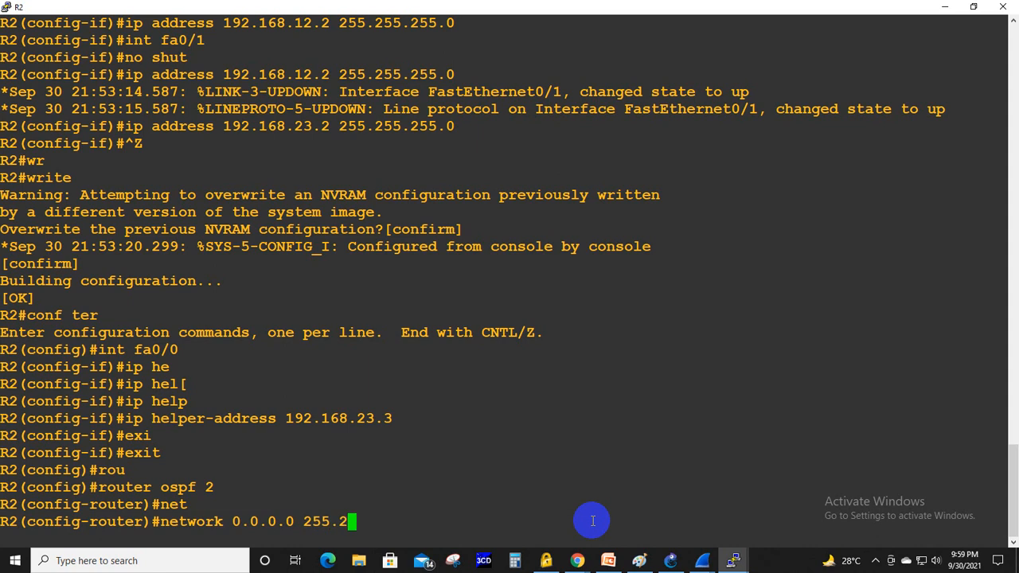
type("55.255.255 ")
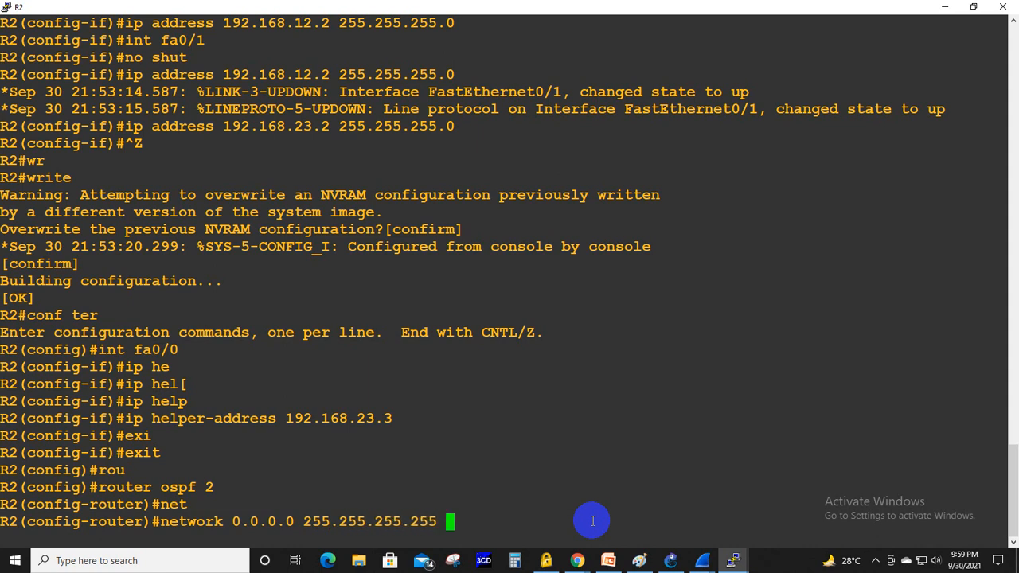
type("area 0")
key("Return")
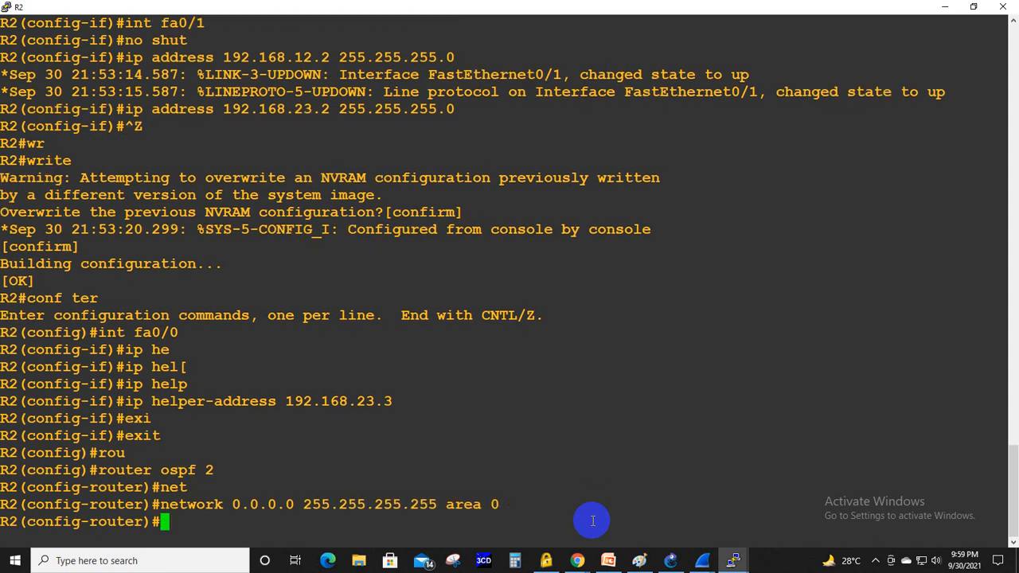
- Switch to Wireshark and check both link captures for new DHCP packets following the OSPF configuration
mouse_move(702, 558)
left_click(758, 495)
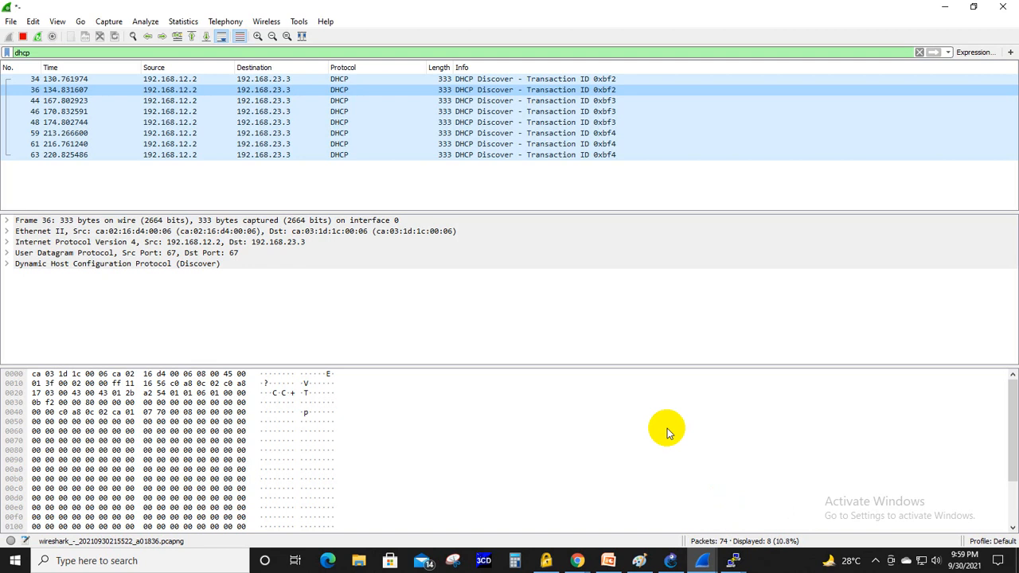
mouse_move(702, 557)
left_click(626, 526)
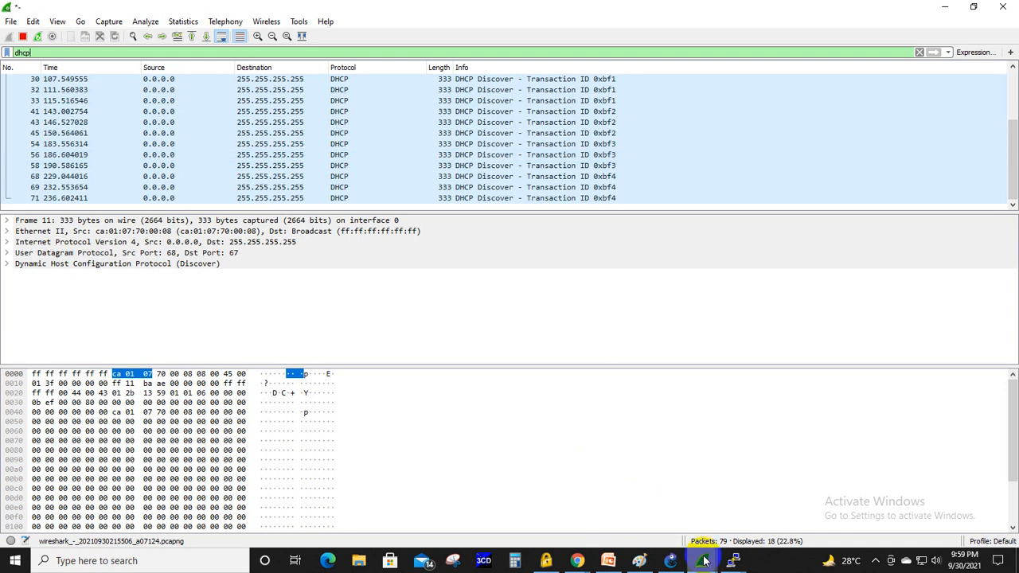
mouse_move(702, 558)
left_click(732, 518)
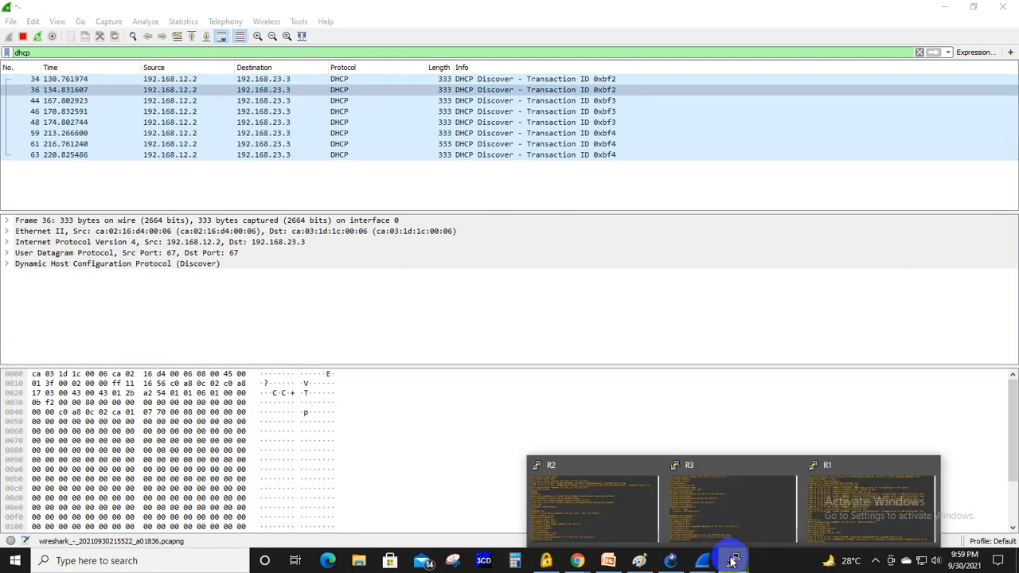
- Switch to R3's console, leave configuration mode and display the routing table with show ip route, running it twice
left_click(691, 525)
key("ctrl+z")
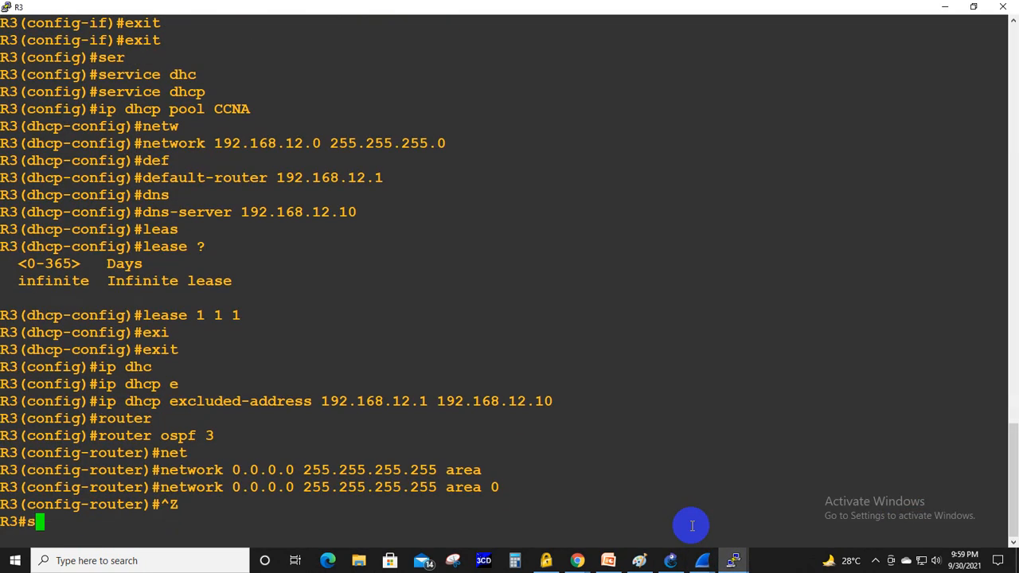
type("show ip r")
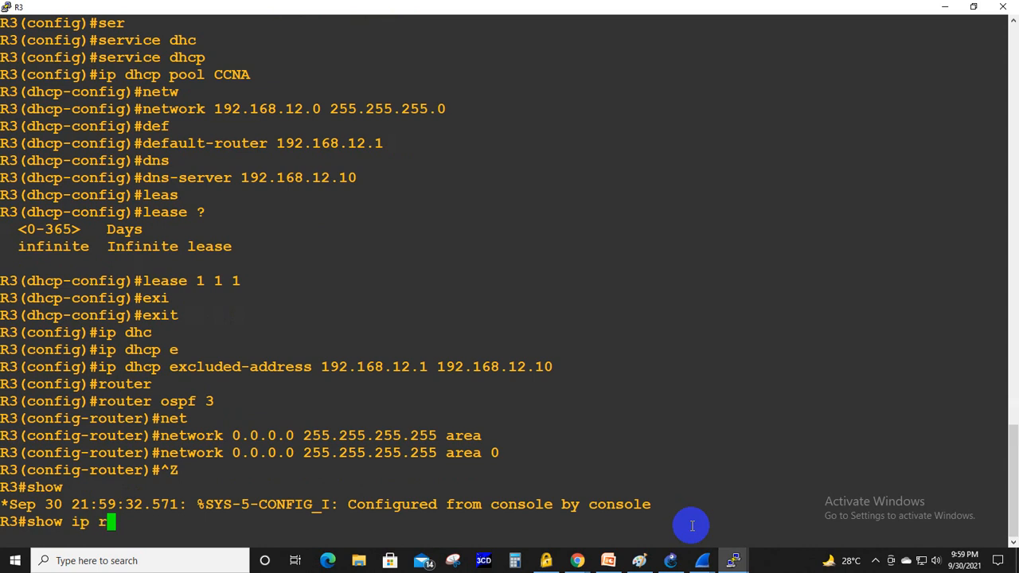
key("Tab")
type("ou")
key("Tab")
type("te")
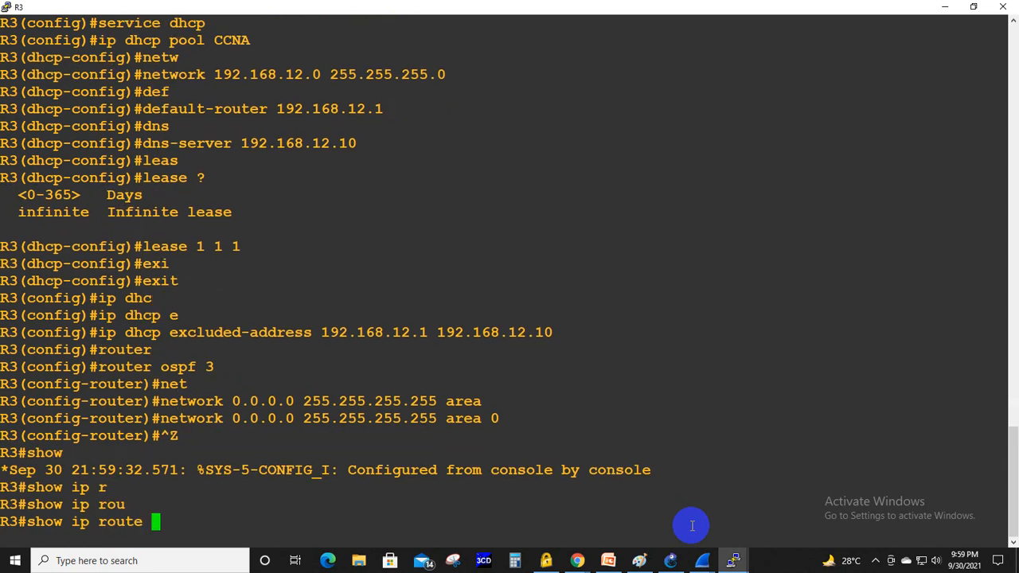
key("Return")
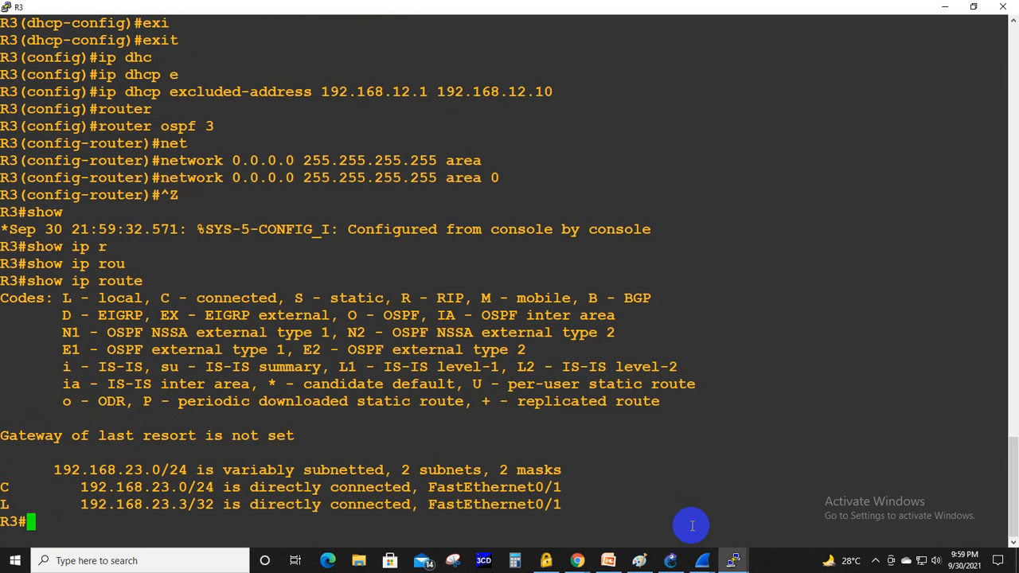
key("Up")
key("Return")
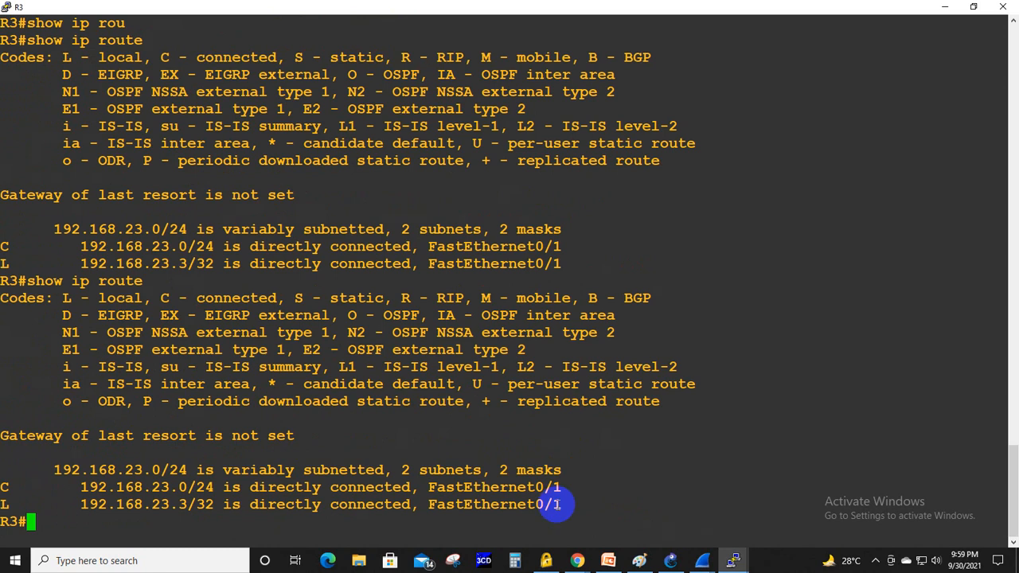
- Check R2's console and return to R3's console to look for OSPF adjacency messages
left_click(733, 560)
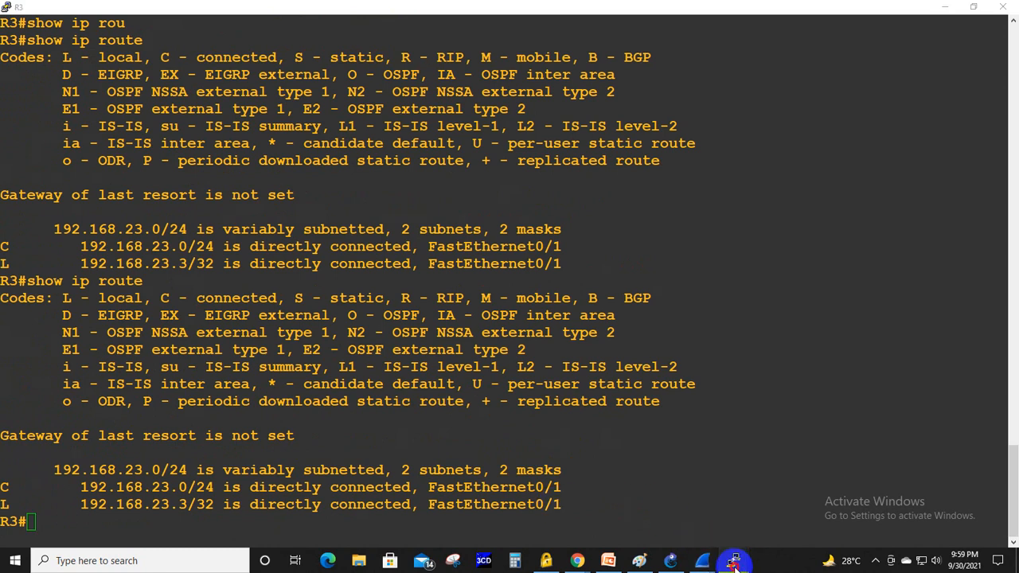
left_click(583, 503)
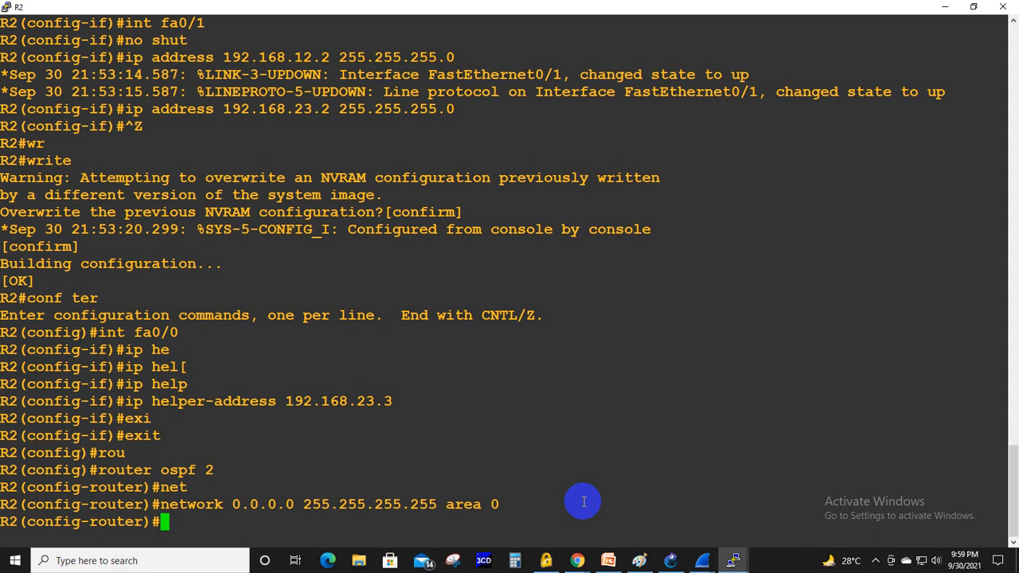
left_click(733, 560)
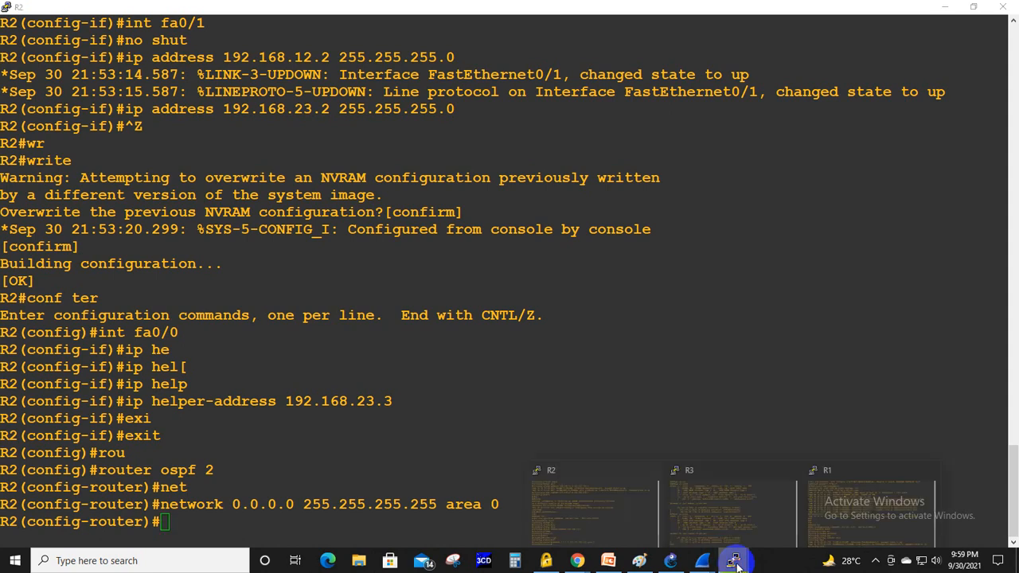
left_click(724, 500)
scroll(589, 435, "up", 5)
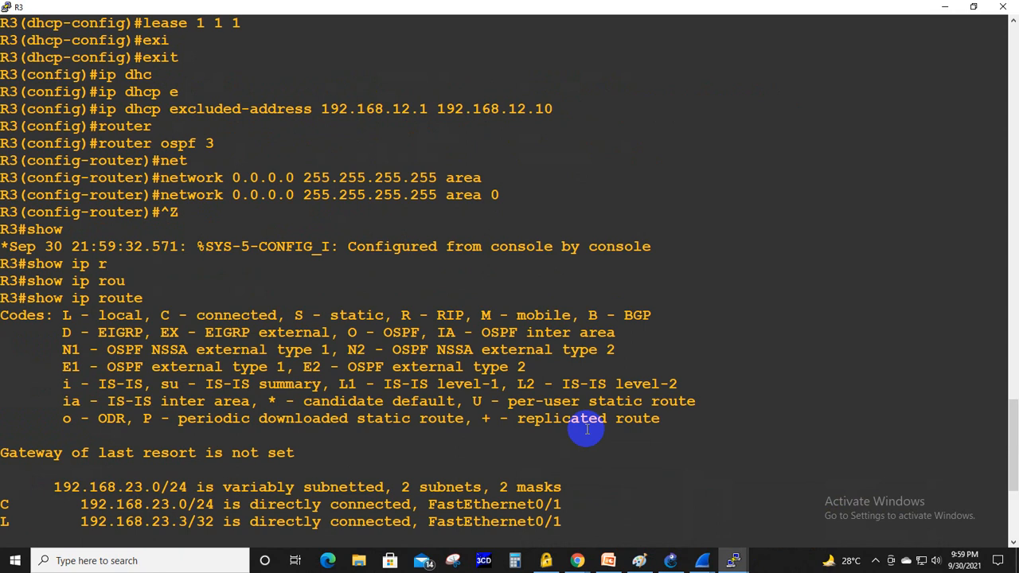
key("Up")
key("Return")
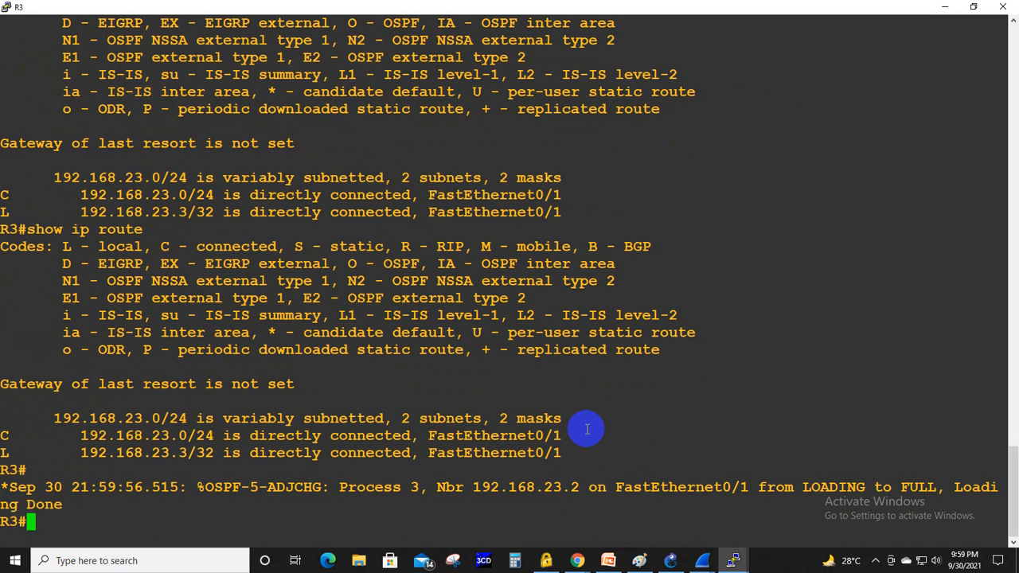
- Switch to Wireshark to inspect the latest DHCP Discover sent to 192.168.23.3, and check R2's console for its OSPF neighbor status
mouse_move(734, 557)
left_click(751, 527)
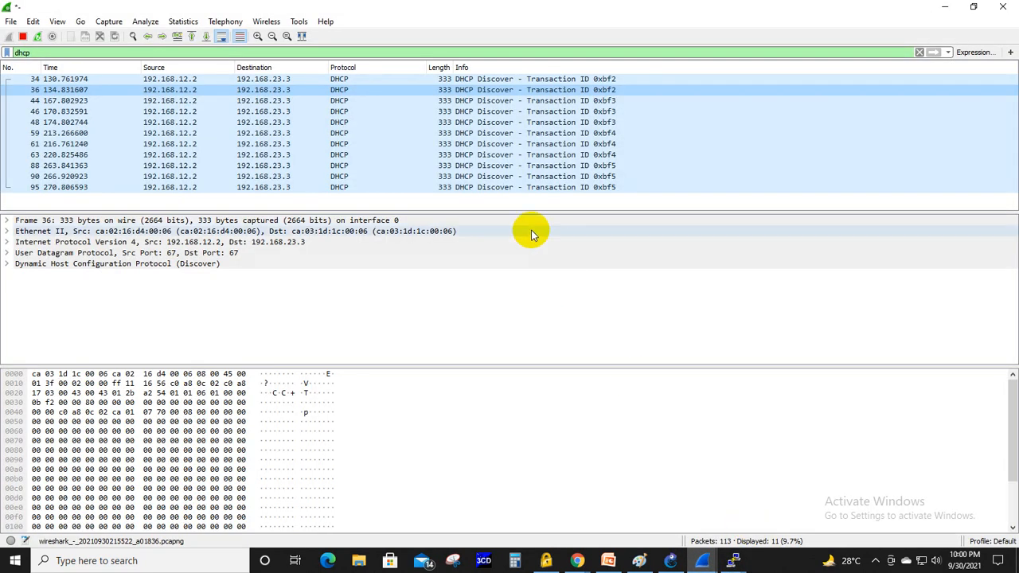
left_click(516, 189)
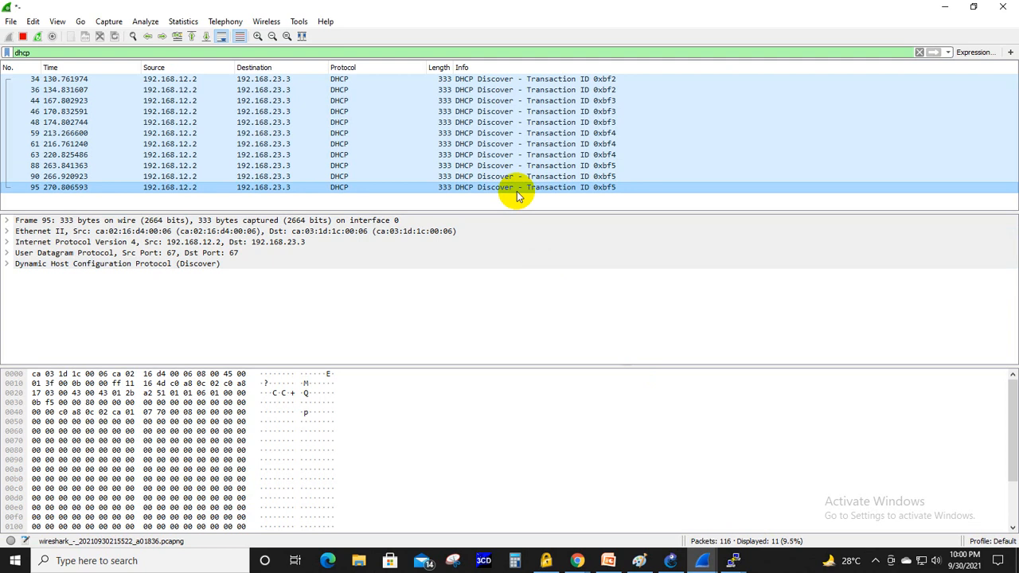
left_click(734, 562)
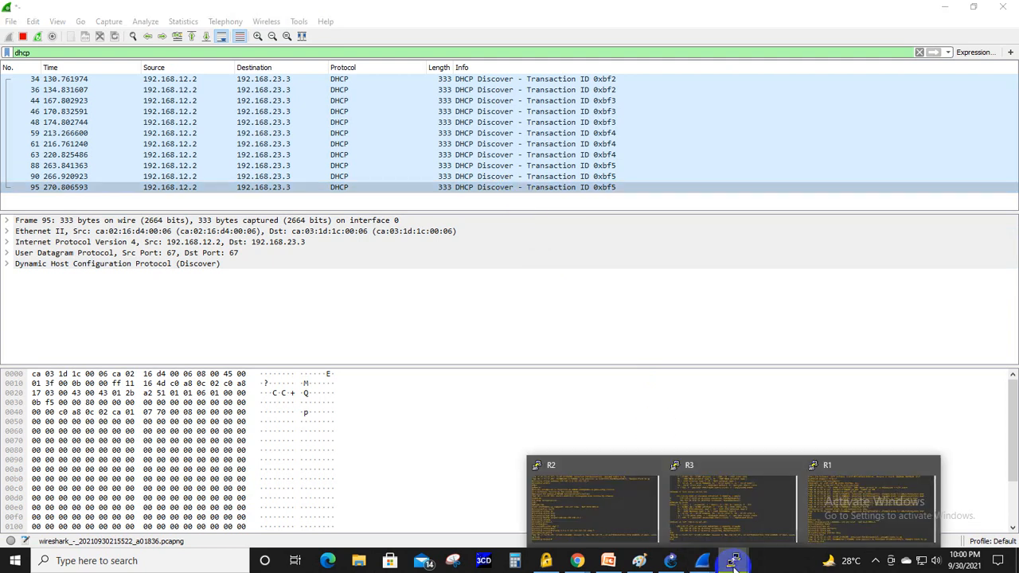
left_click(596, 510)
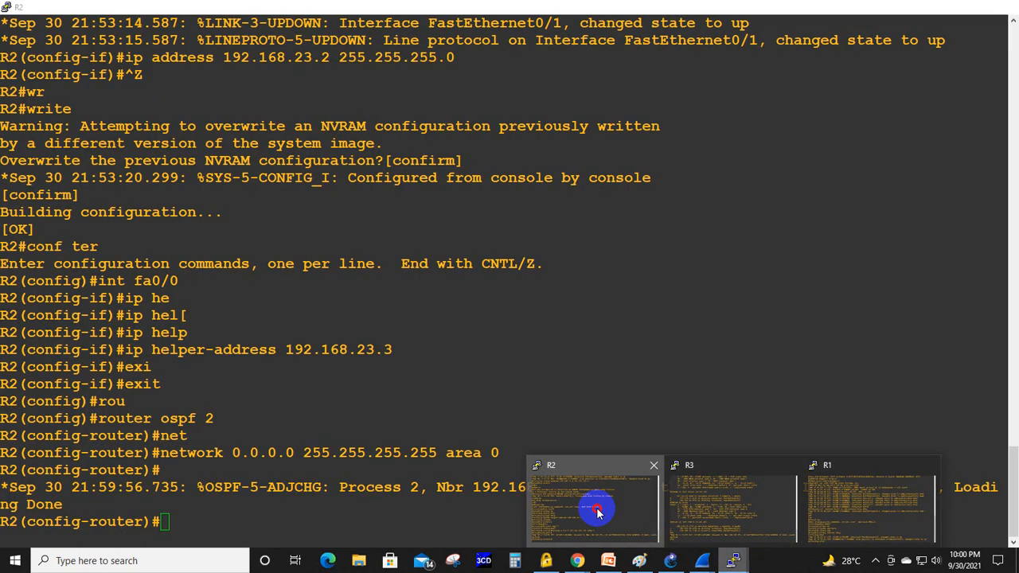
- Switch to R1's console and shut down interface FastEthernet0/0
left_click(734, 562)
left_click(875, 509)
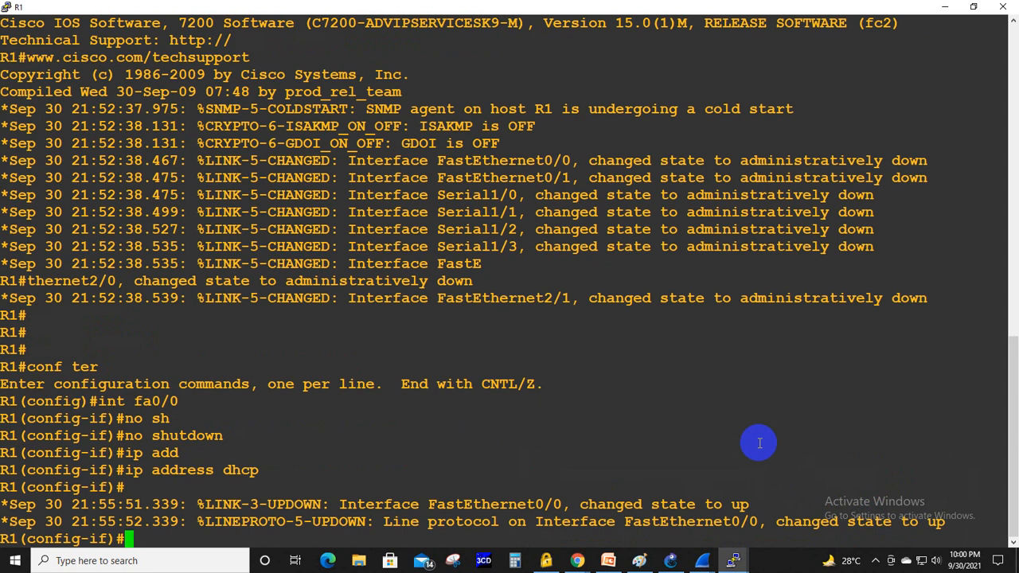
key("Return")
key("Return")
key("Return")
type("shut")
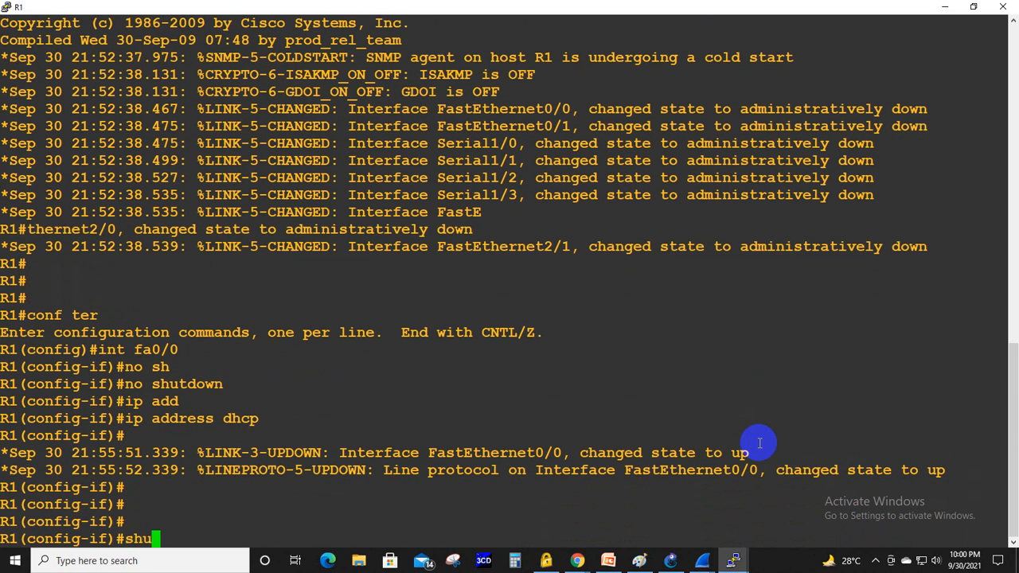
key("Return")
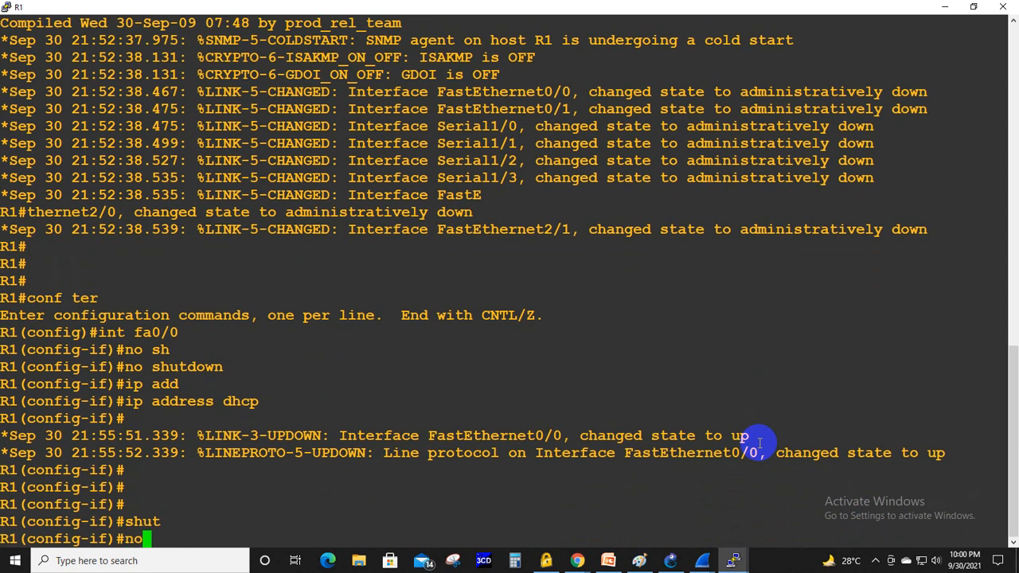
- Re-enable R1's FastEthernet0/0 with no shutdown and configure it to obtain its address with ip address dhcp
type("no sh")
key("Tab")
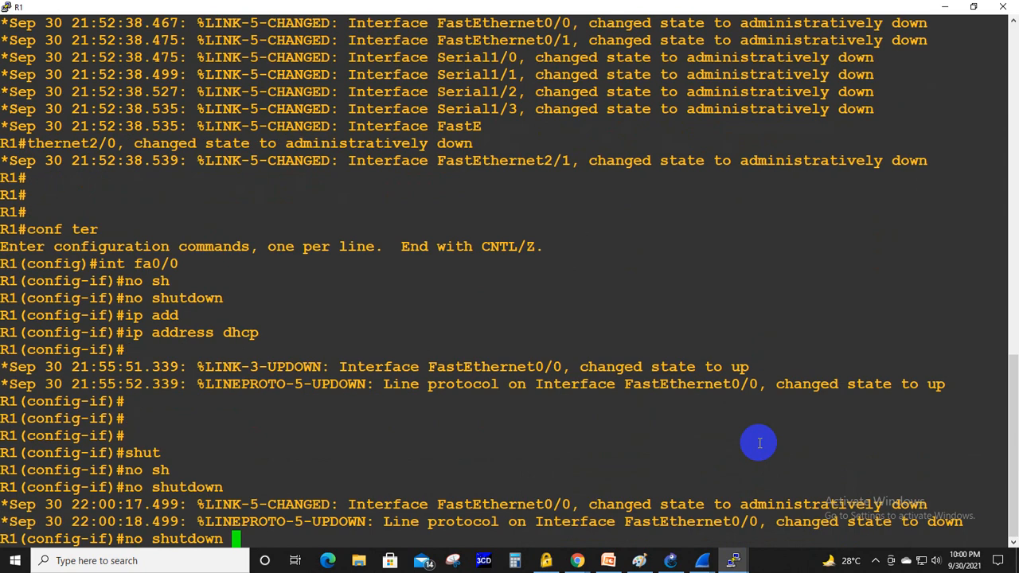
key("Return")
type("ip address dhcp")
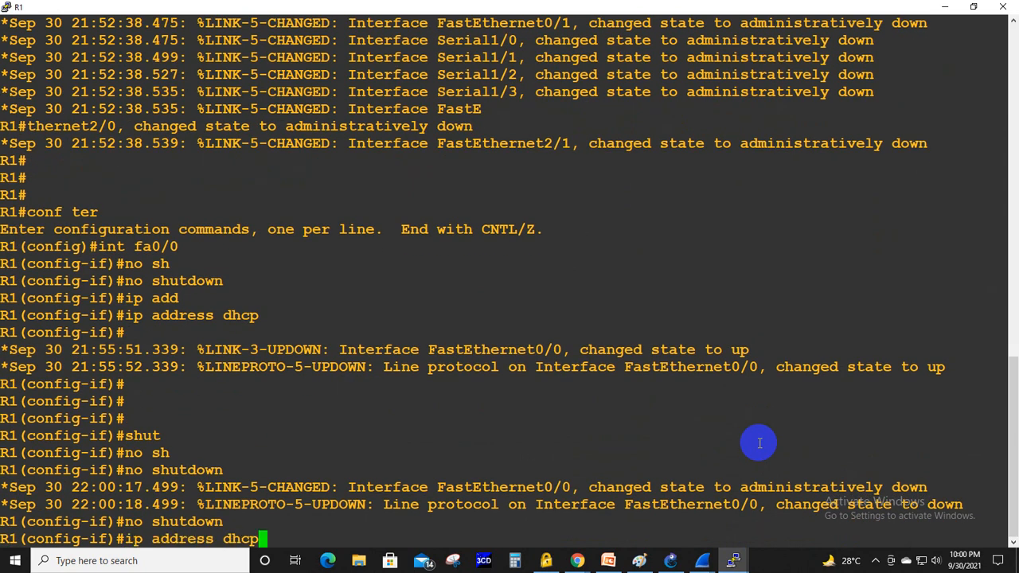
key("Return")
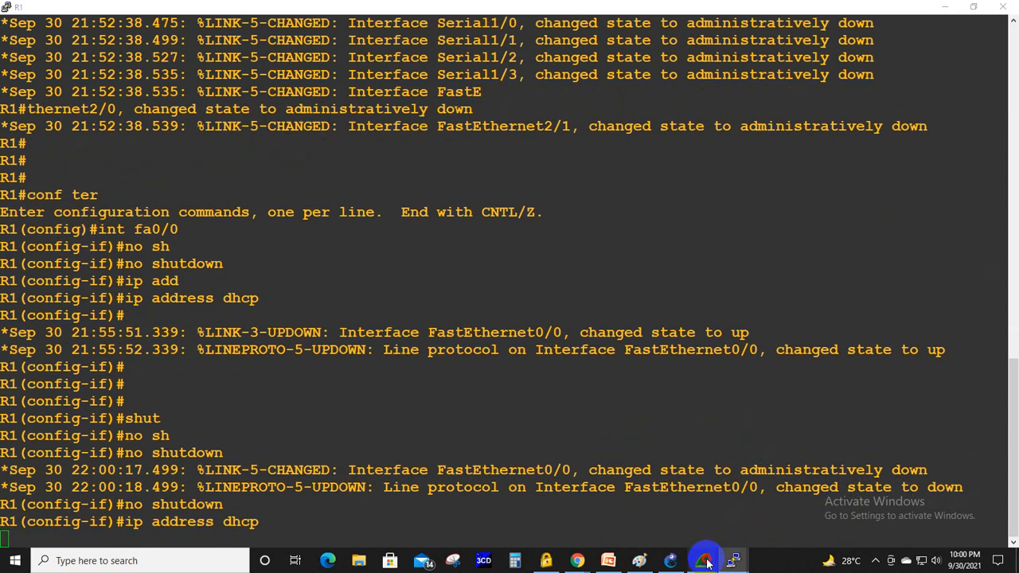
- Switch to Wireshark and examine the DHCP Discover, Offer, Request and ACK packets in both link captures
mouse_move(701, 557)
left_click(633, 534)
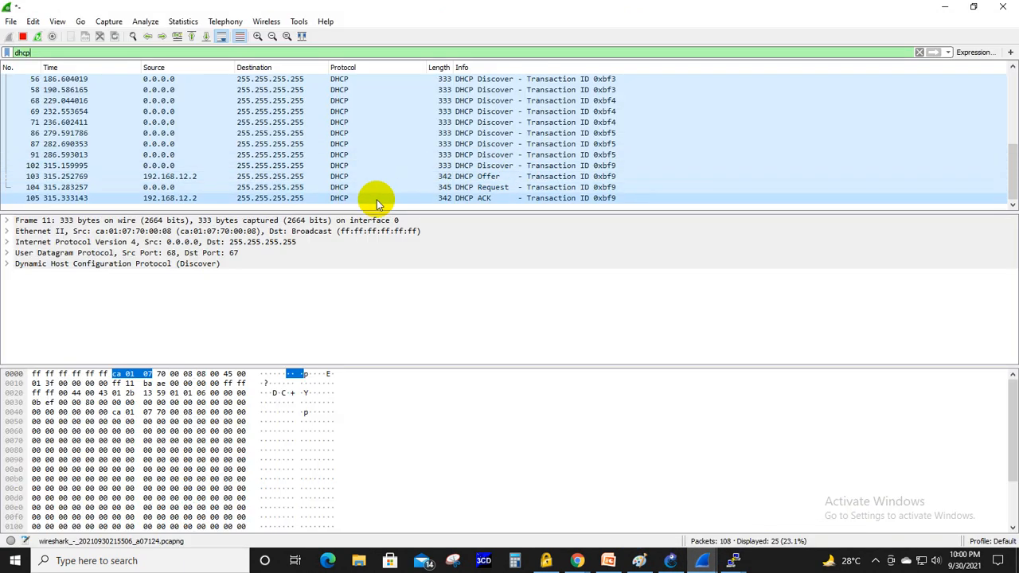
left_click(720, 562)
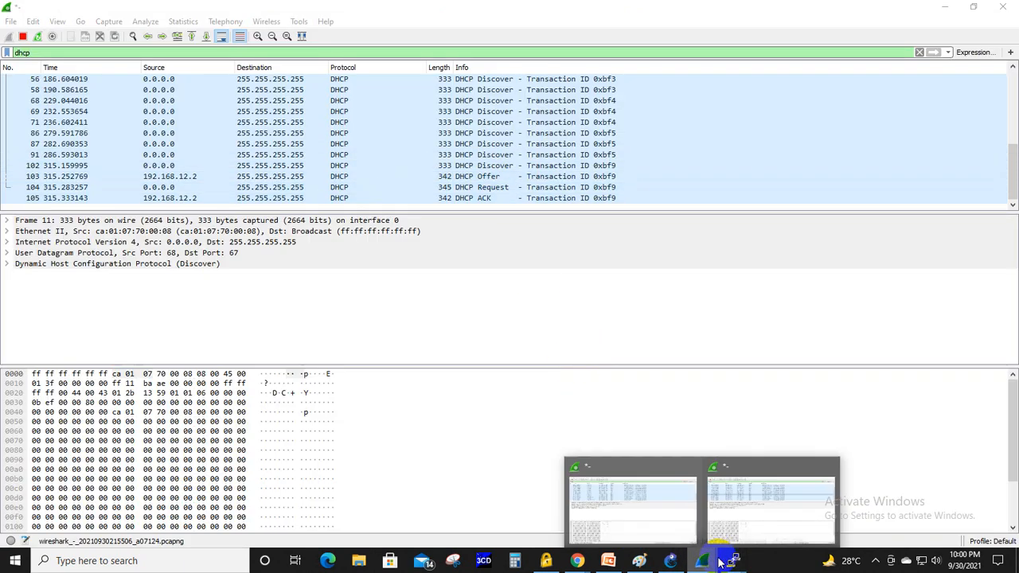
left_click(737, 516)
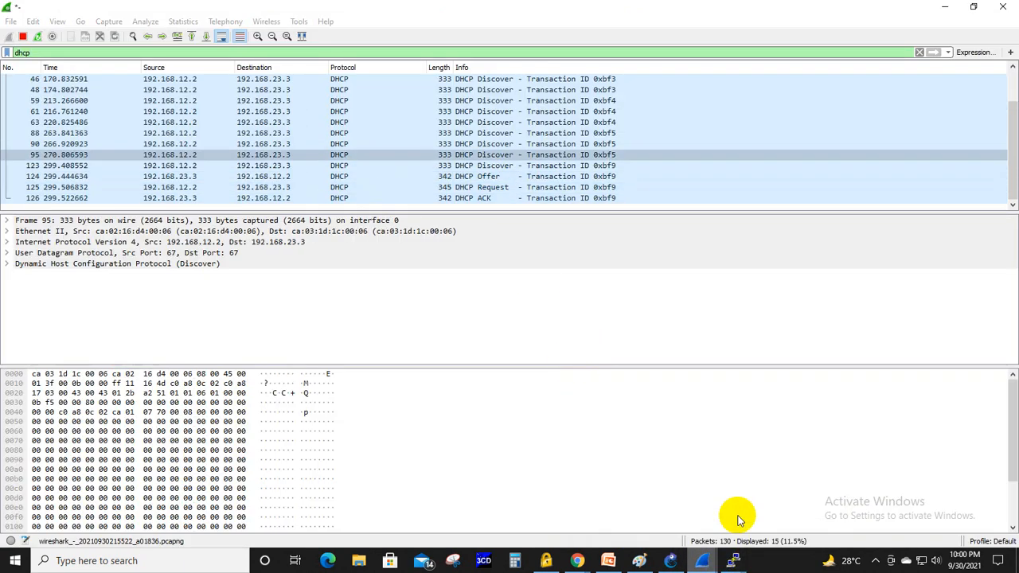
left_click(495, 166)
left_click(495, 176)
left_click(495, 187)
left_click(495, 197)
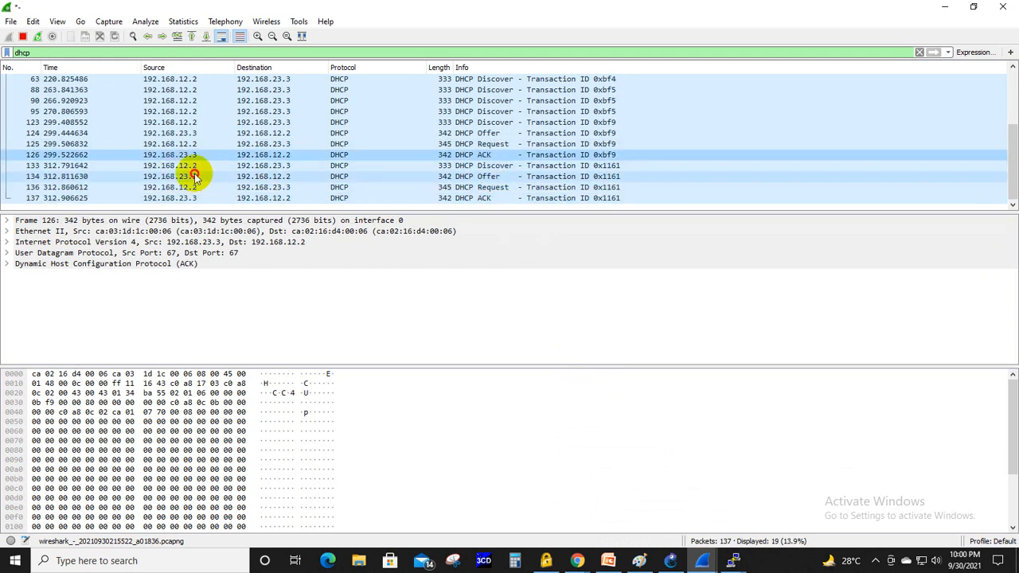
left_click(195, 176)
left_click(197, 197)
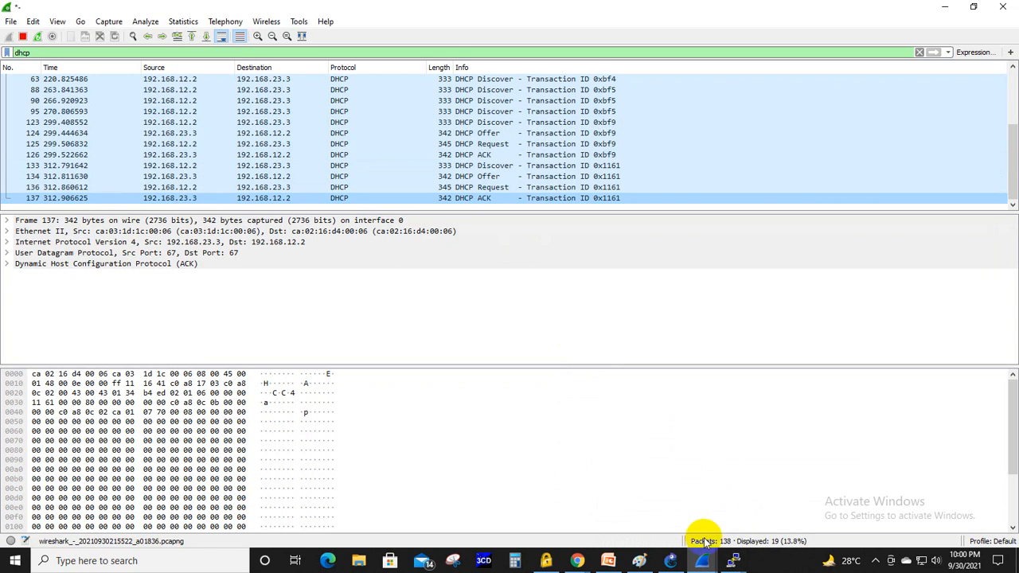
- Return to R1's console, leave configuration mode and run show ip int brief to examine FastEthernet0/0's assigned address
mouse_move(733, 561)
left_click(859, 514)
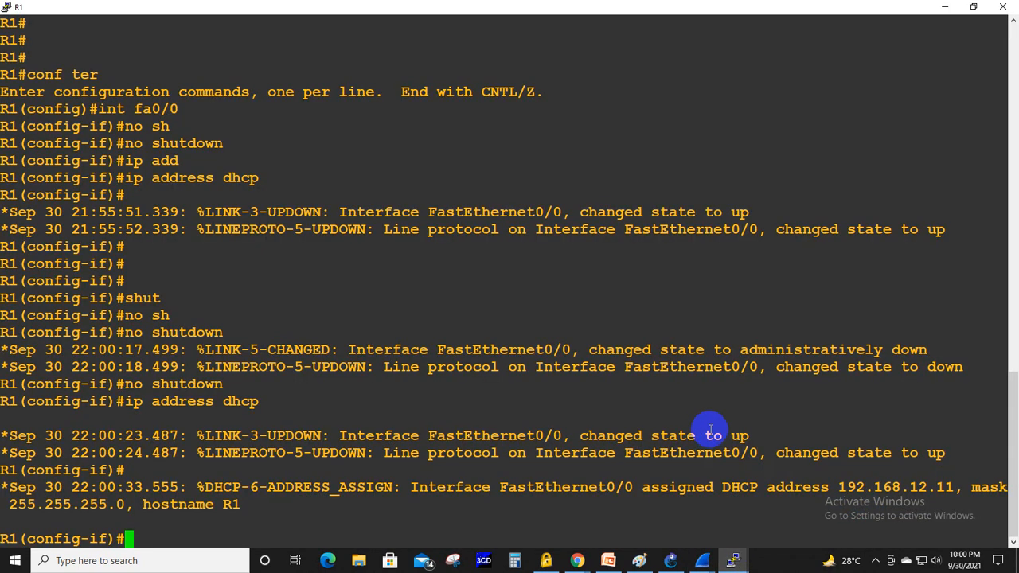
key("Return")
key("Return")
key("ctrl+z")
type("s")
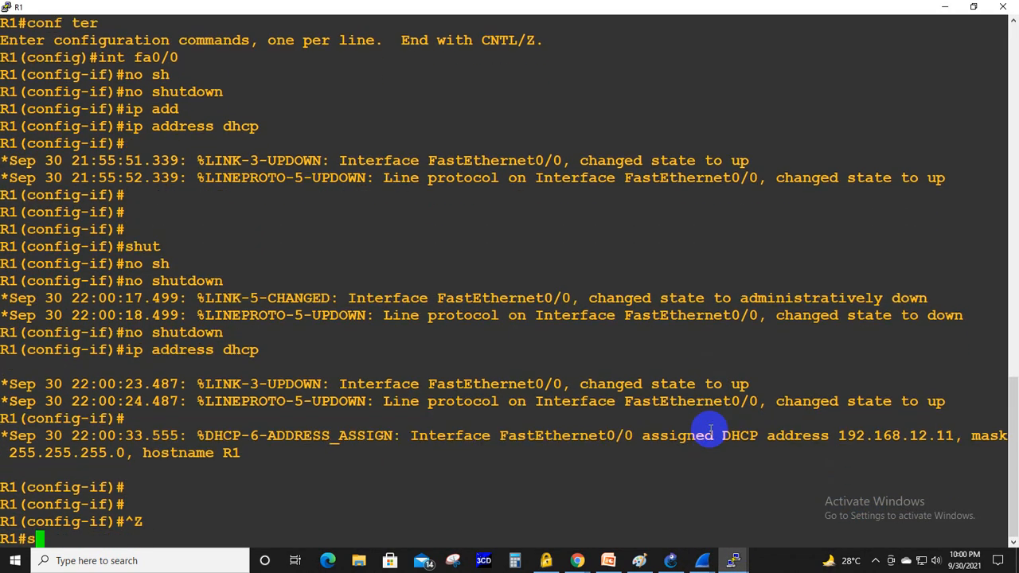
type("how ip in")
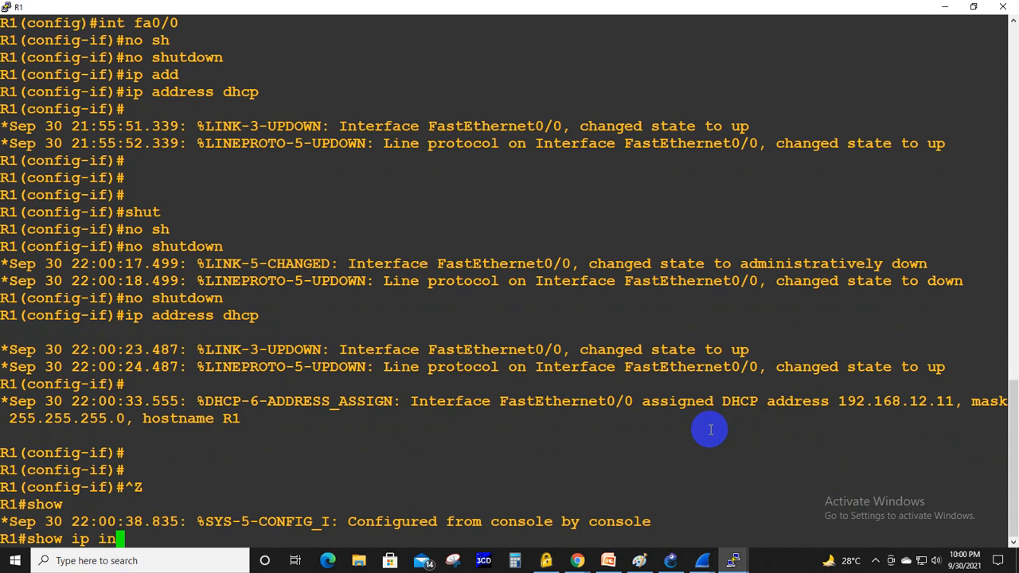
type("t br")
key("Tab")
key("Return")
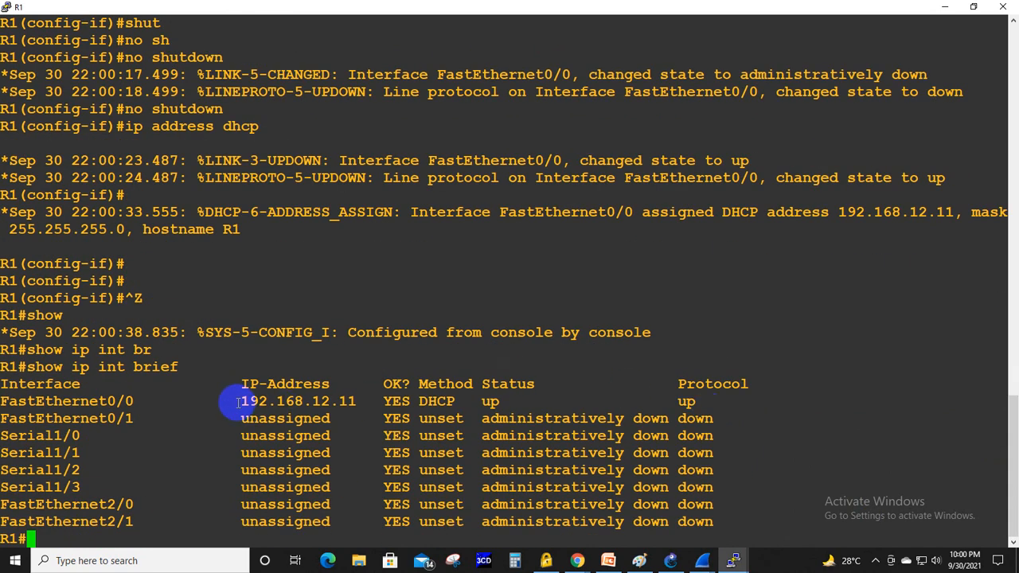
left_click_drag(233, 401, 356, 408)
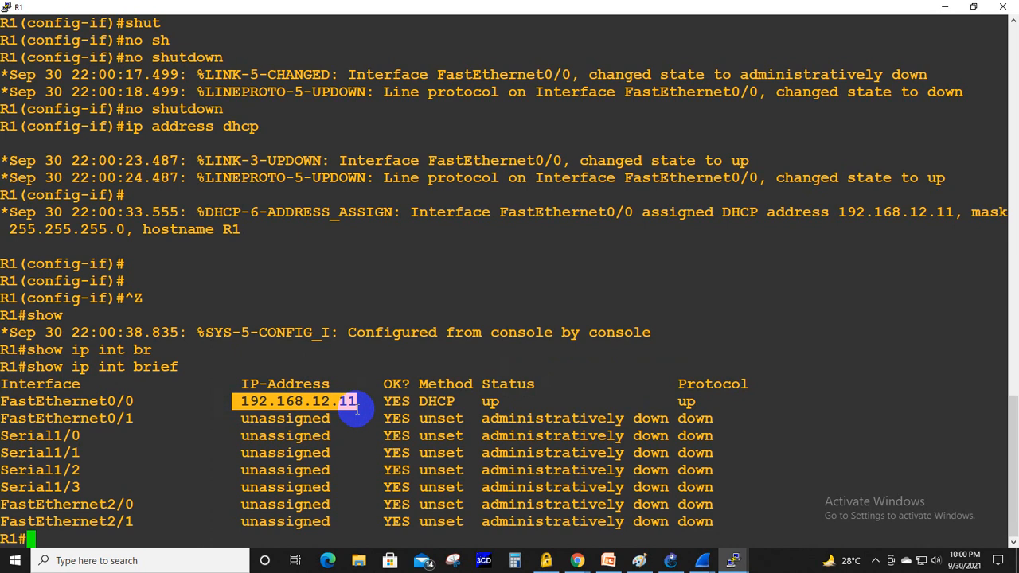
- Switch to the 5 DHCP presentation in PowerPoint and review the slides on the helper address, DHCP verification and APIPA
left_click(608, 560)
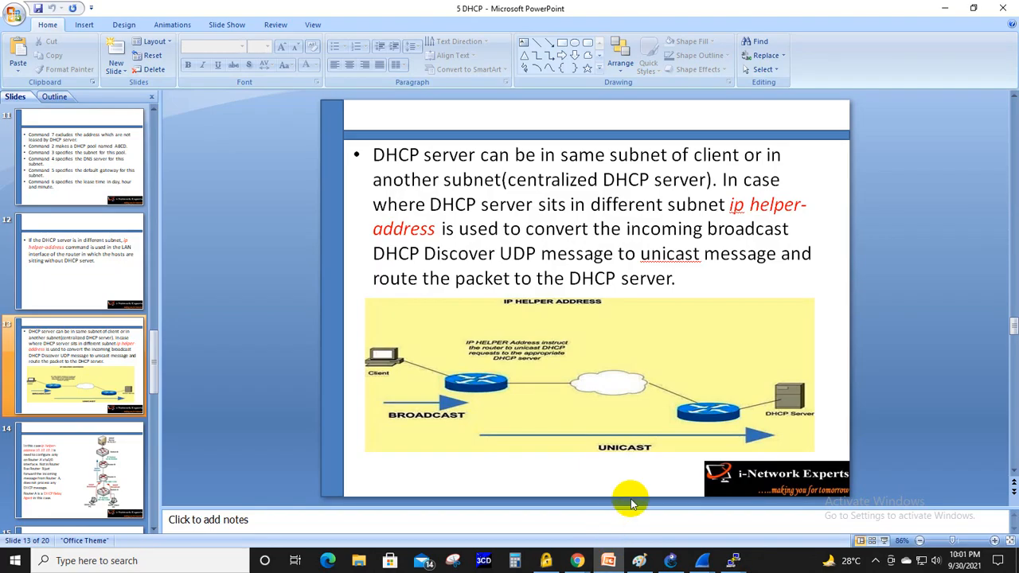
scroll(630, 499, "down", 3)
scroll(631, 499, "up", 3)
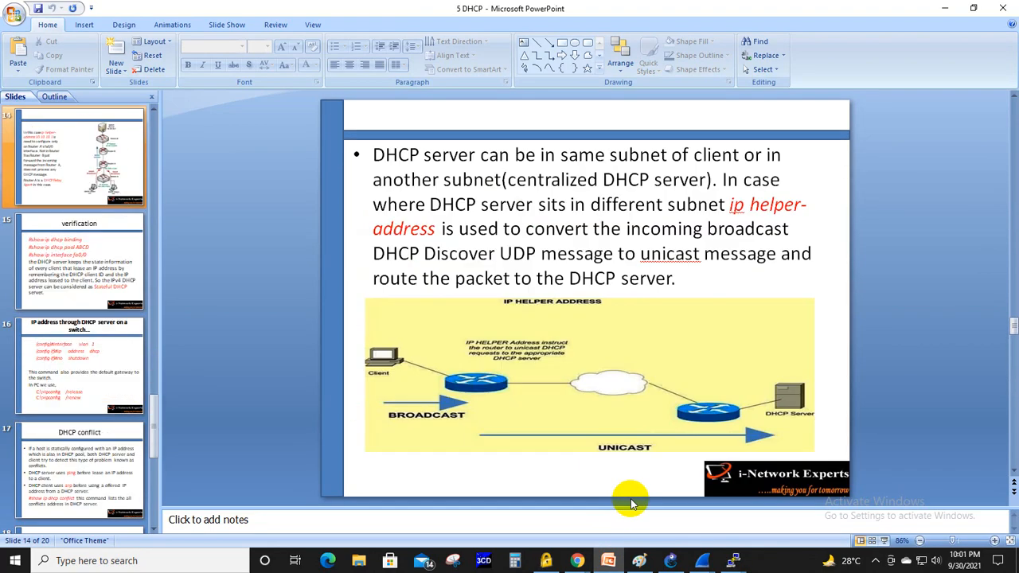
scroll(630, 498, "up", 1)
scroll(630, 498, "down", 2)
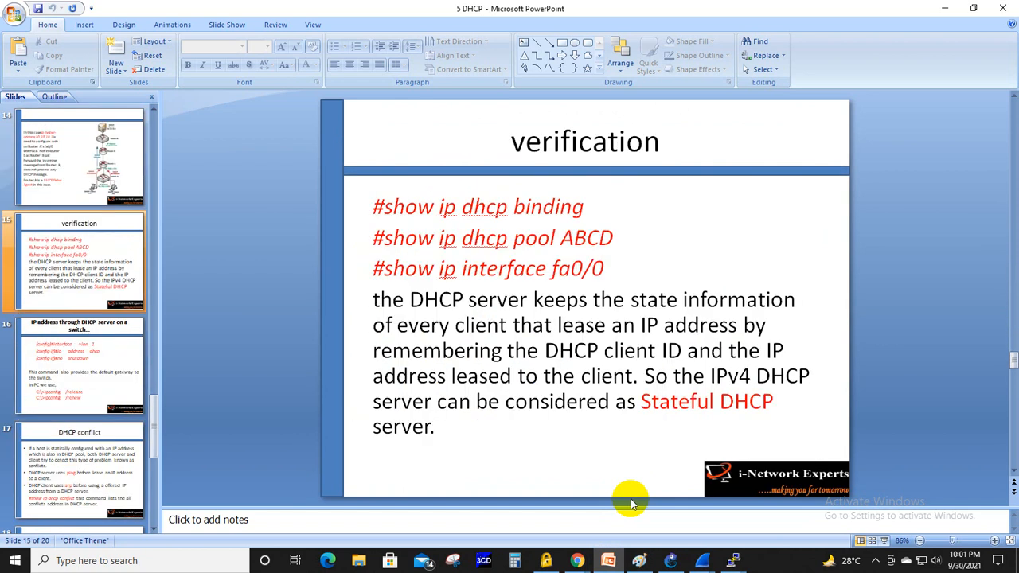
scroll(631, 498, "down", 3)
scroll(630, 499, "up", 3)
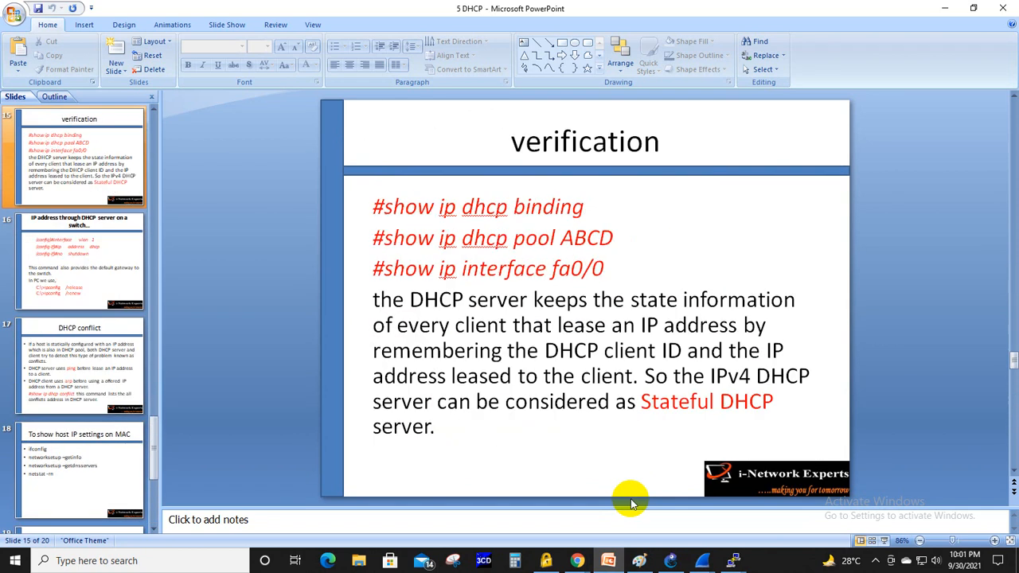
scroll(630, 498, "up", 5)
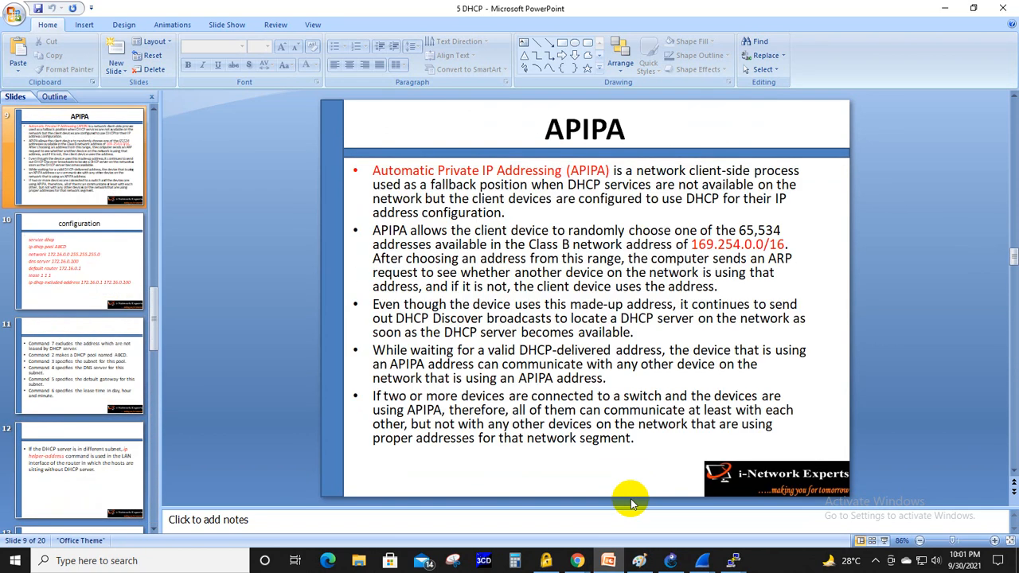
left_click(972, 7)
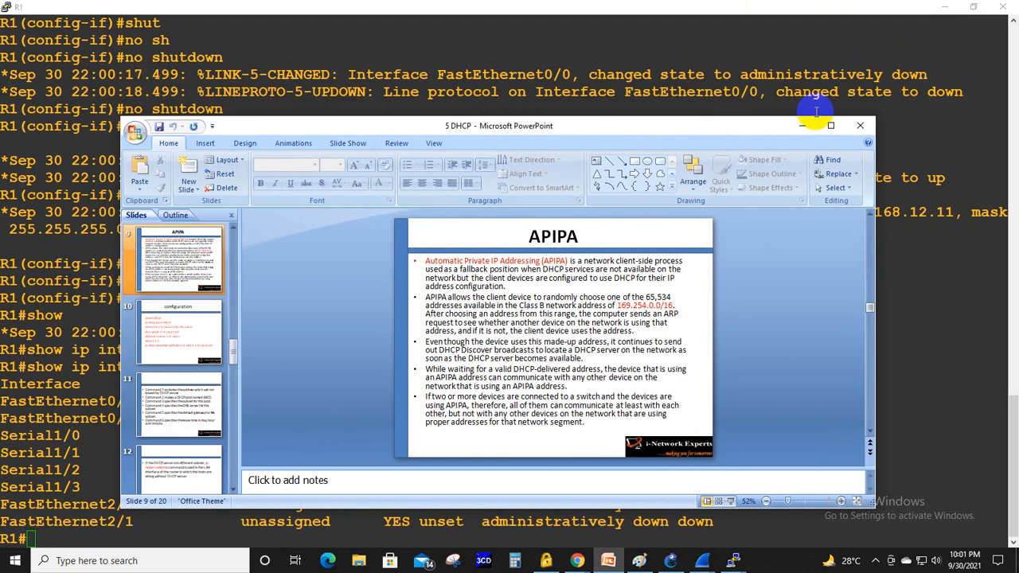
left_click(830, 125)
left_click(931, 7)
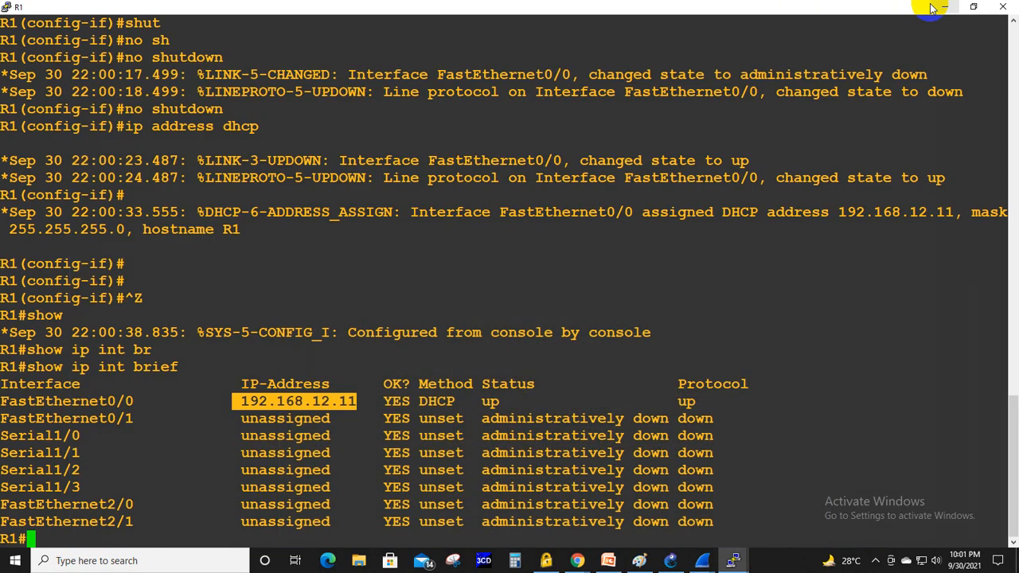
left_click(599, 563)
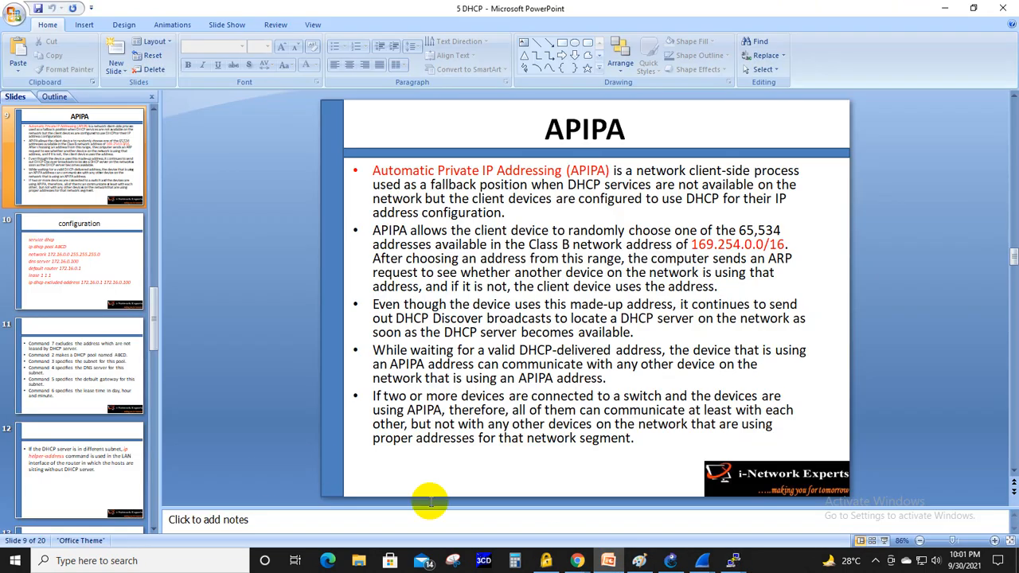
- Switch to Paint, start a red text box with "APIPA-" on a blank canvas area, and widen it for a full heading line
left_click(639, 562)
scroll(349, 345, "down", 5)
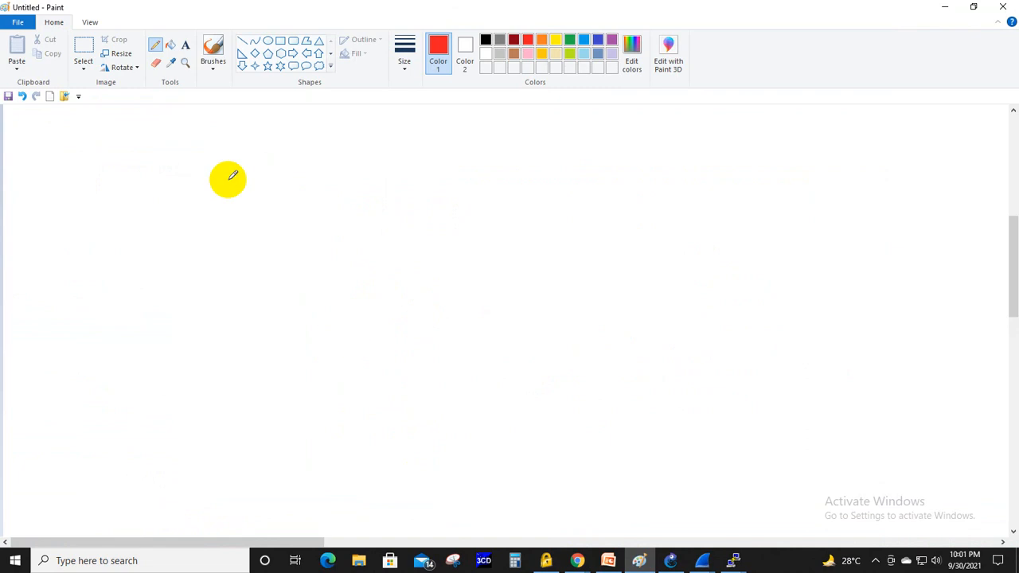
left_click(185, 45)
left_click(167, 175)
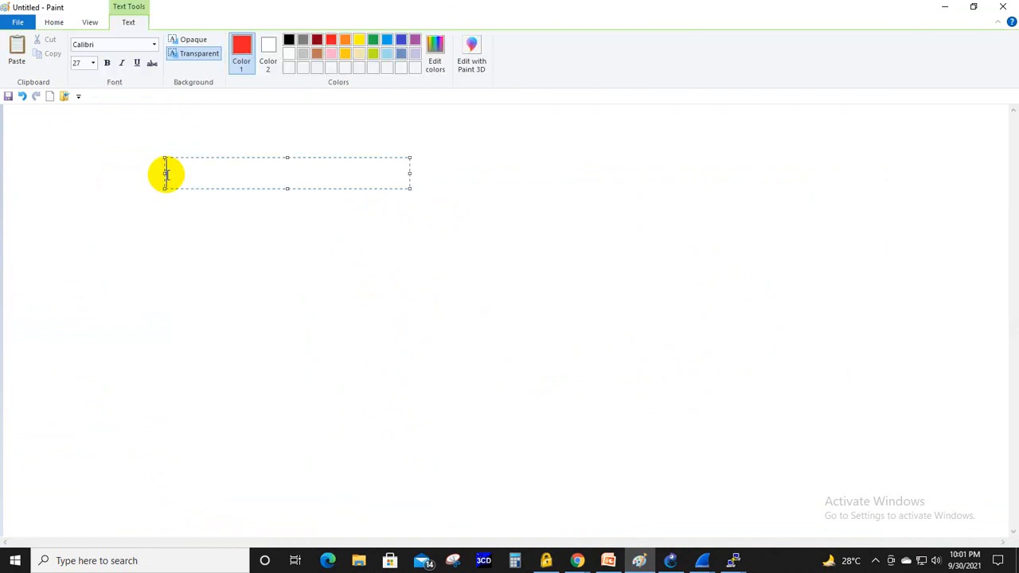
type("APIA-")
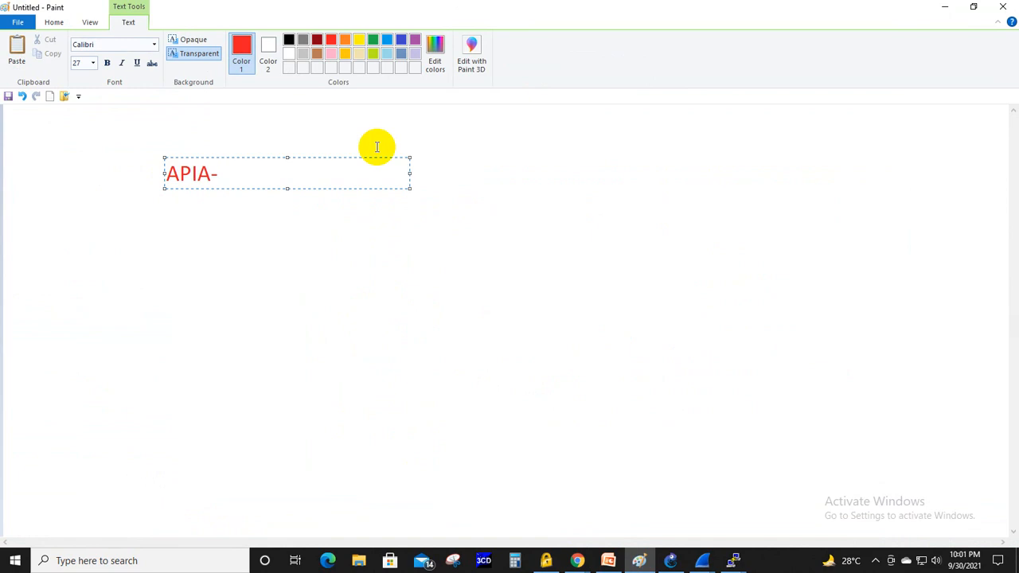
key("Left")
key("Left")
type("P")
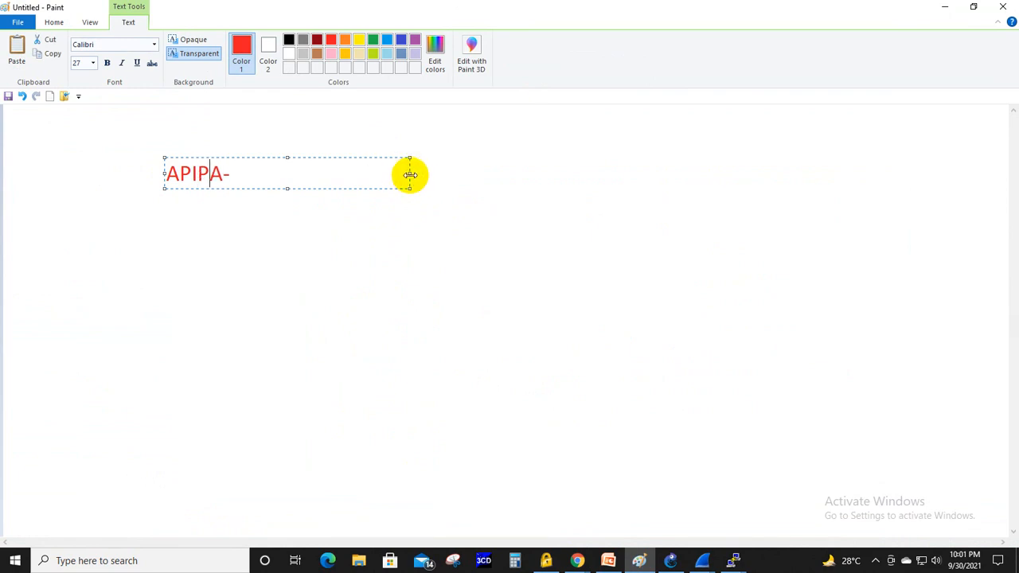
left_click_drag(410, 175, 857, 180)
left_click(258, 178)
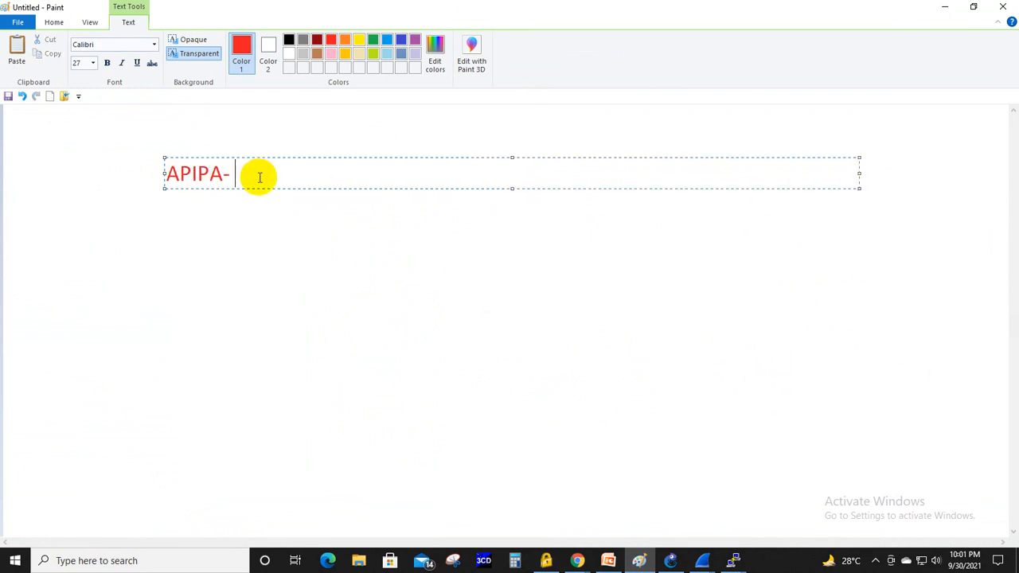
- Complete the heading with "Automatic Private IP Addressing" after "APIPA-", checking the wording against the APIPA slide in PowerPoint
type("Automatic P")
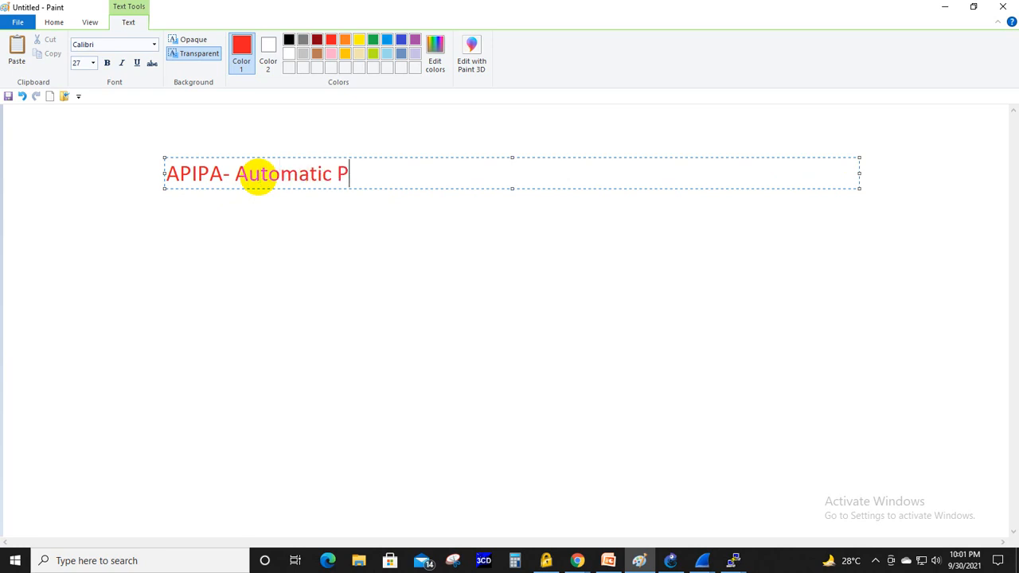
type("rivate IP")
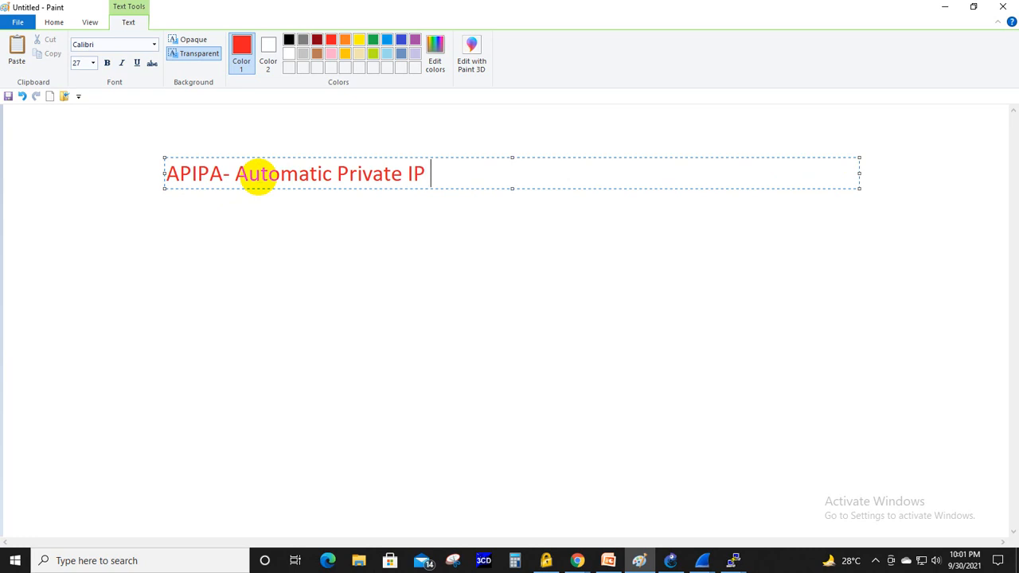
type(" Address")
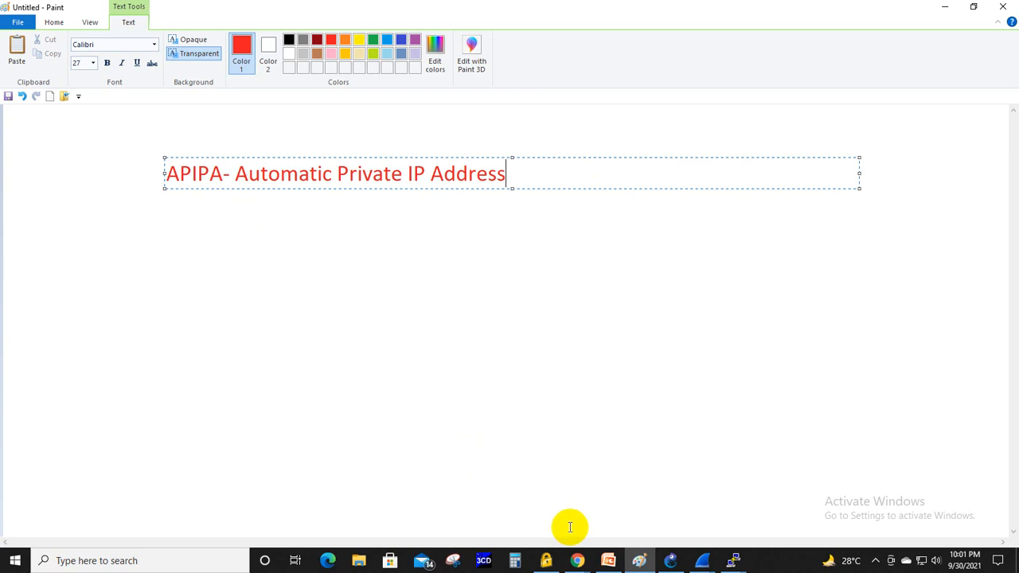
left_click(608, 560)
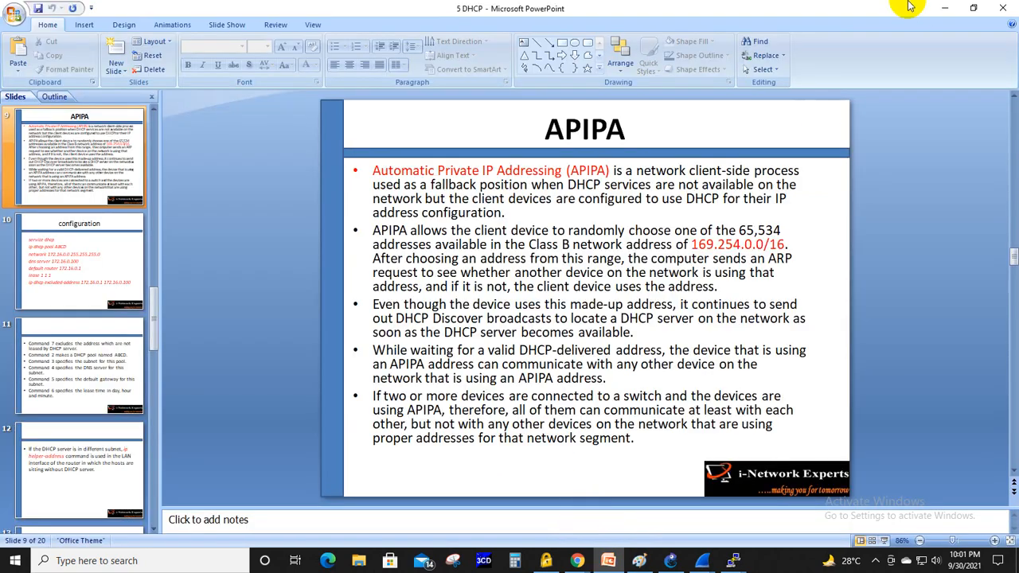
left_click(941, 8)
type("ing")
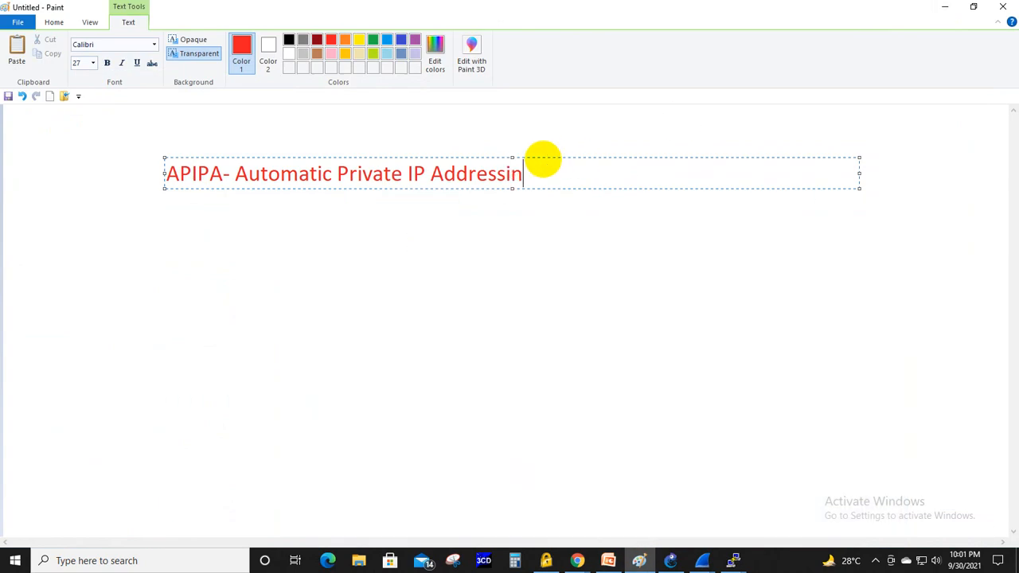
left_click(528, 136)
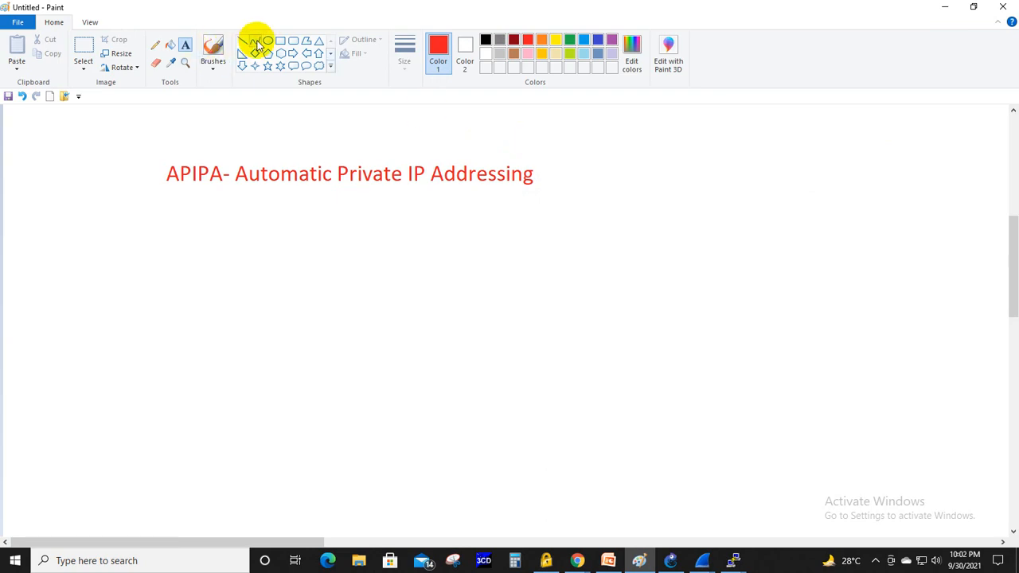
- Draw a tall red rectangle below and to the right of the heading and label it "DHCP Server" on its right side
left_click(281, 41)
mouse_move(628, 200)
left_mouse_down()
mouse_move(650, 314)
mouse_move(745, 323)
mouse_move(706, 397)
left_mouse_up()
left_click(186, 45)
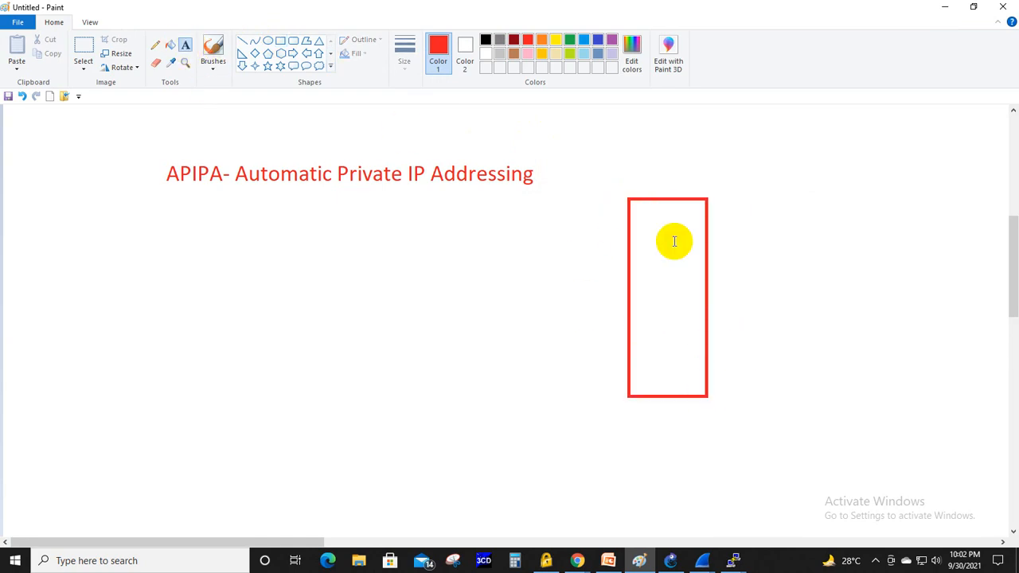
left_click(717, 290)
type("DHC")
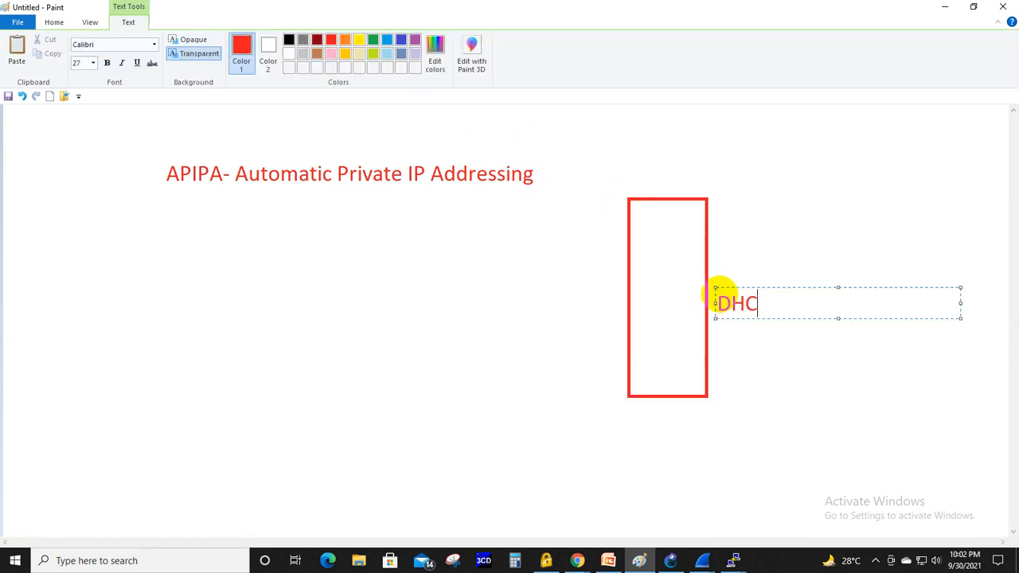
type("P Server")
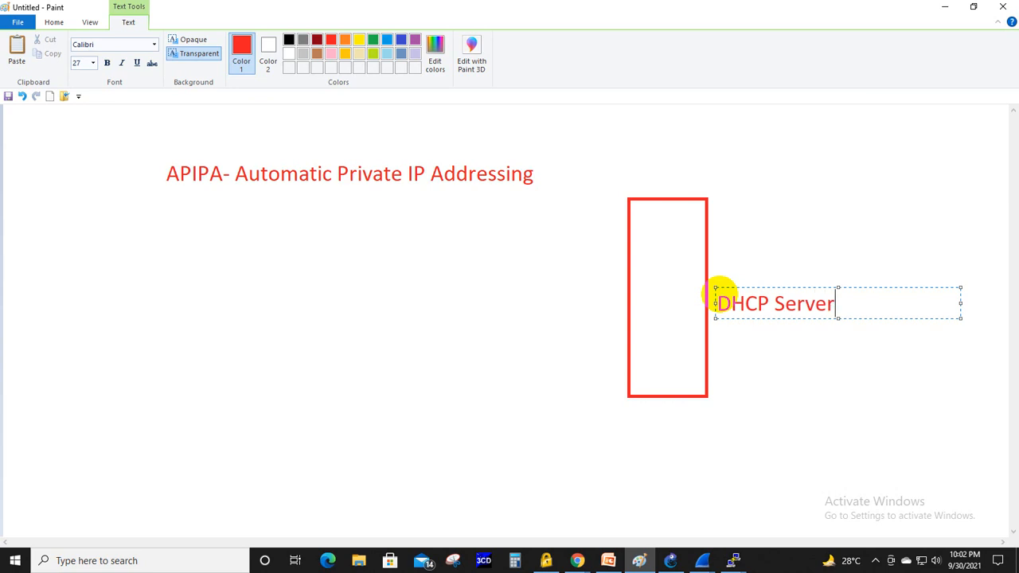
left_click(760, 220)
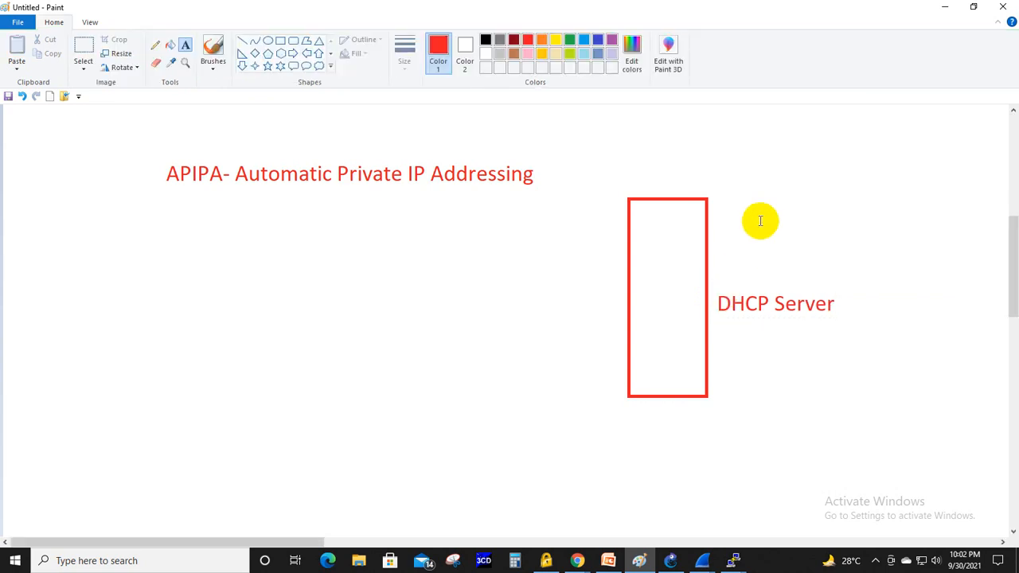
- Draw a client computer left of the server as a small red rectangle above a wider, flatter one
left_click(281, 40)
left_click_drag(72, 258, 138, 305)
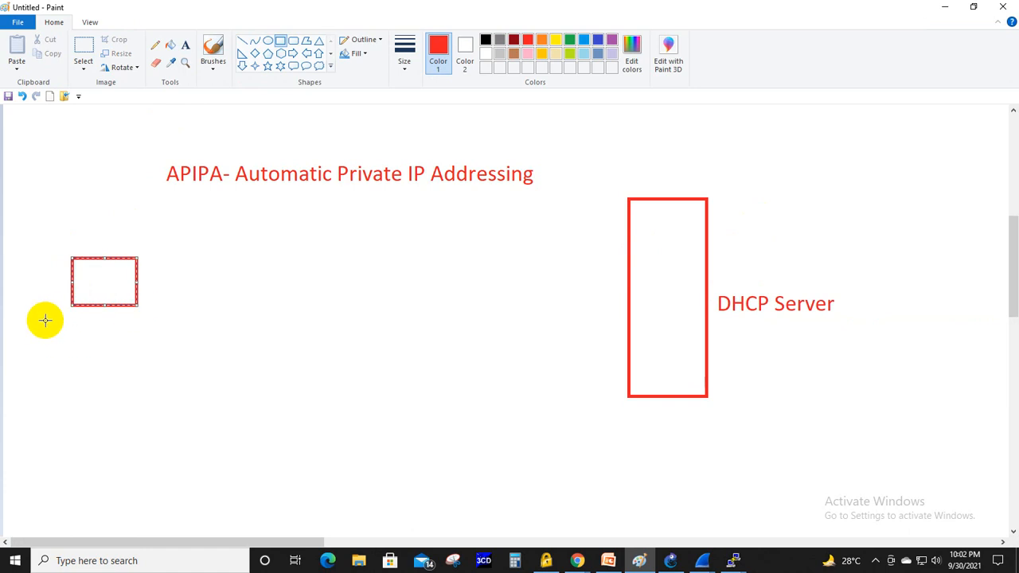
left_click_drag(45, 321, 159, 358)
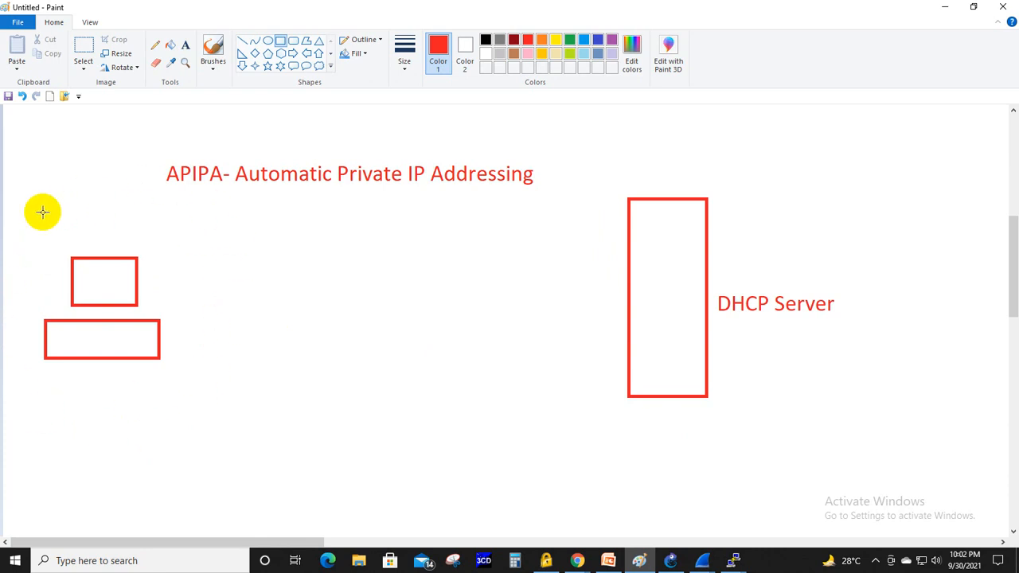
- Add the red text "169.254.0.0/16" between the client computer and the server, closer to the client
left_click(185, 45)
left_click(278, 251)
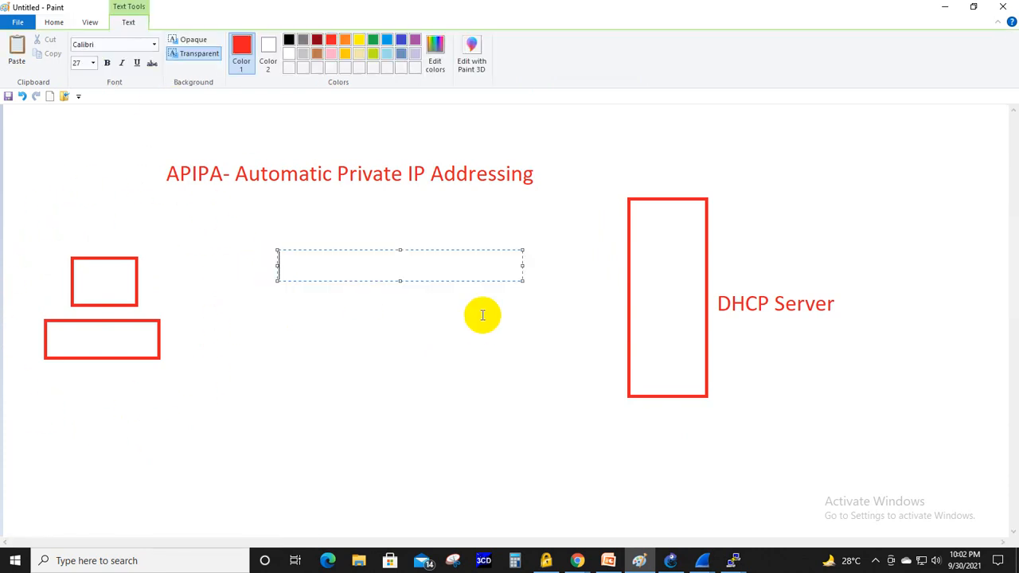
type("169.254.0.0/16")
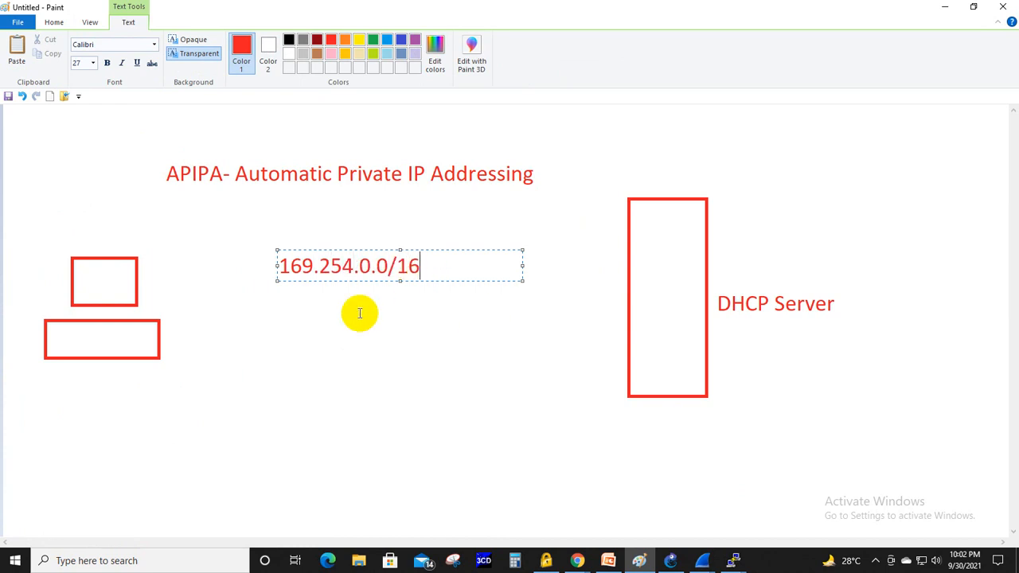
left_click_drag(275, 265, 233, 264)
left_click(311, 213)
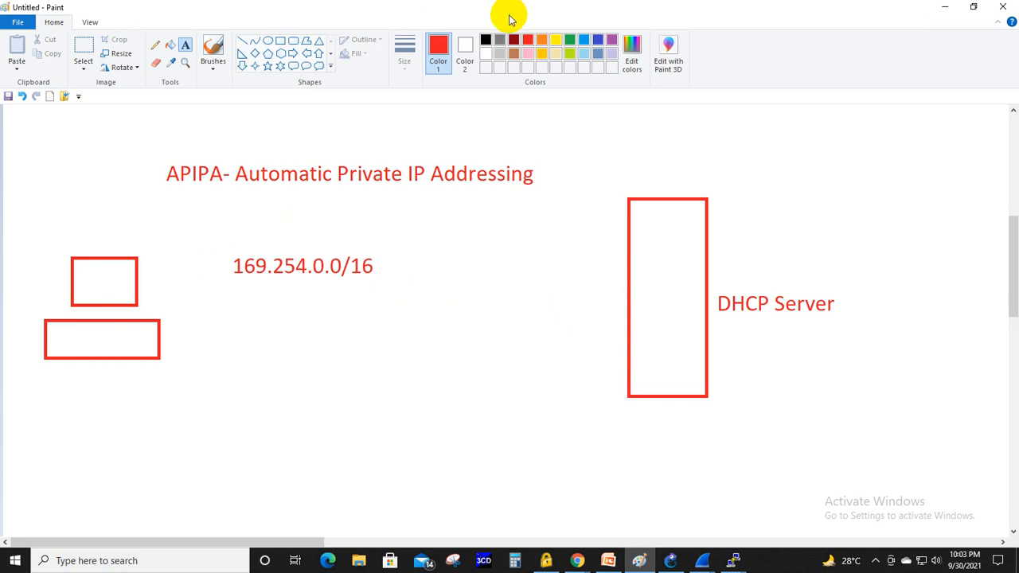
- Circle 169.254.0.0/16 with a black pencil line and draw a curved arrow from it to the client computer
left_click(485, 39)
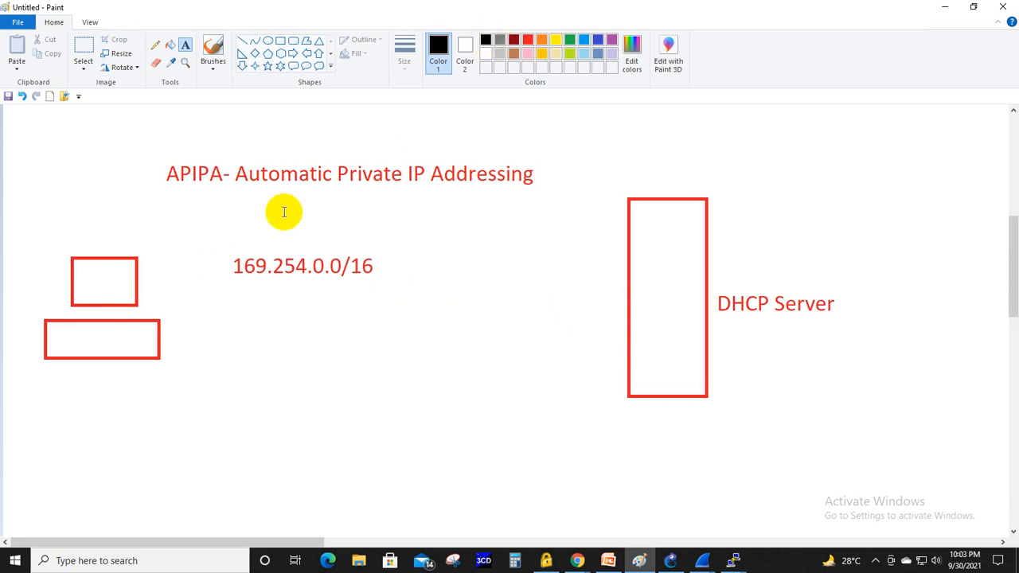
left_click(156, 44)
mouse_move(282, 218)
left_mouse_down()
mouse_move(236, 309)
mouse_move(424, 249)
mouse_move(275, 211)
left_mouse_up()
mouse_move(295, 298)
left_mouse_down()
mouse_move(294, 313)
mouse_move(165, 345)
mouse_move(144, 337)
left_mouse_up()
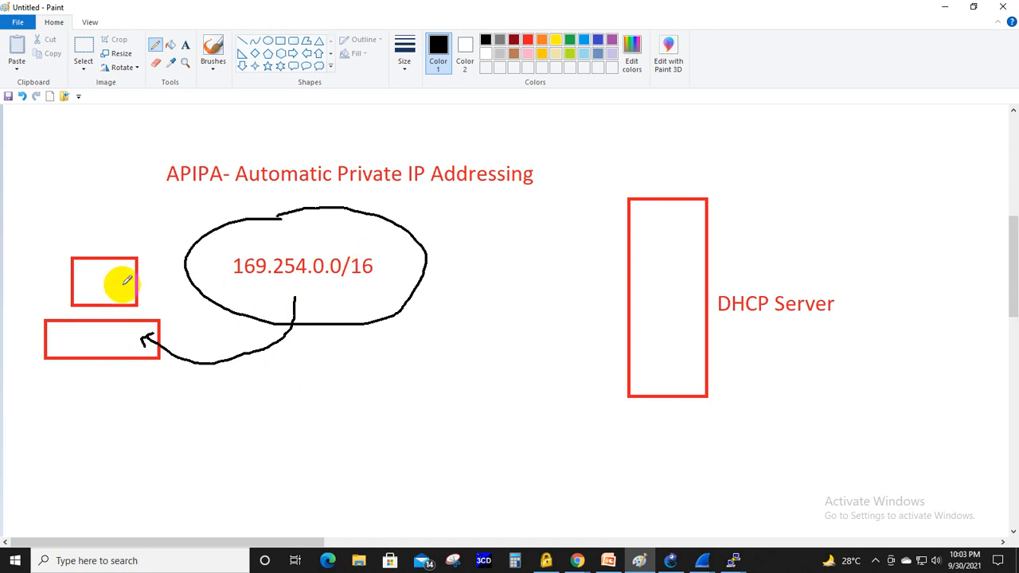
- Consult the APIPA slide in PowerPoint, return to Paint and write "169.254.100.100/16" in black below the client computer
left_click(620, 561)
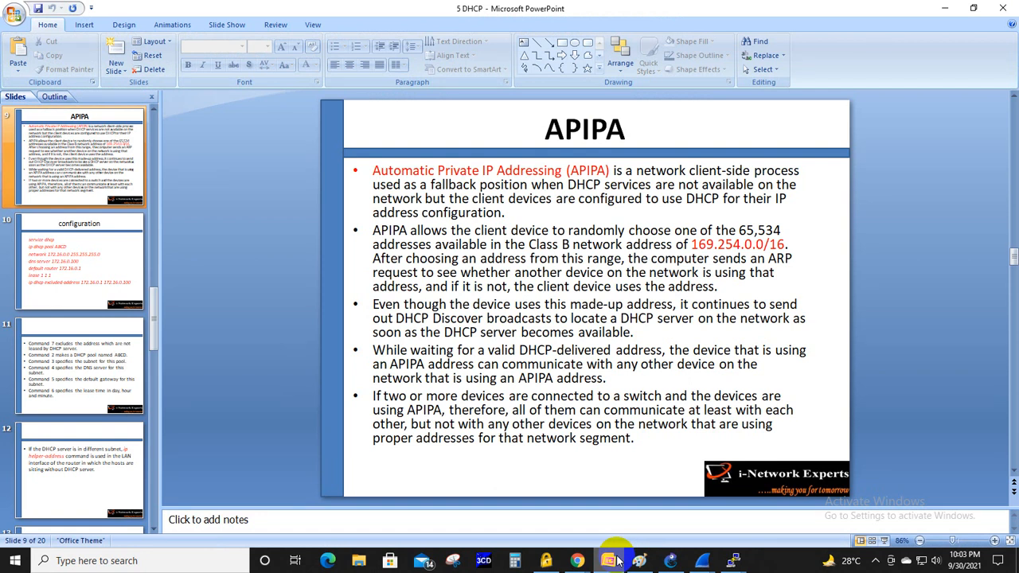
left_click(618, 561)
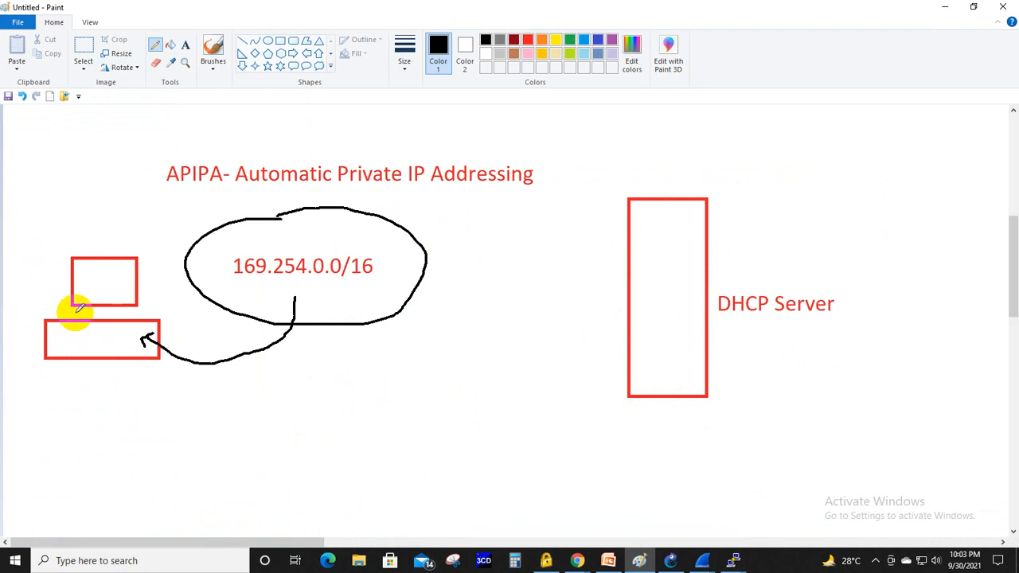
left_click(185, 45)
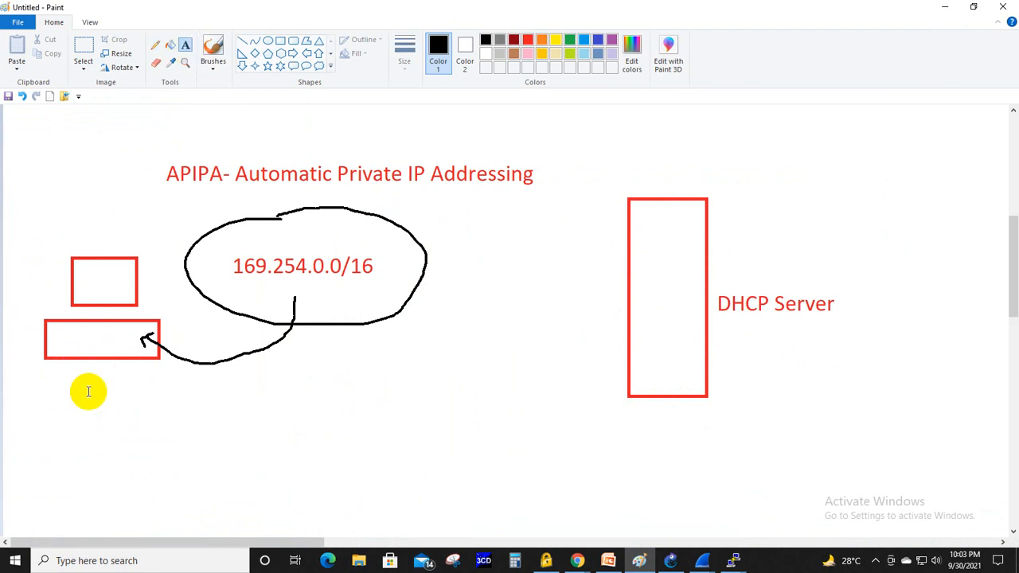
left_click(49, 384)
type("169")
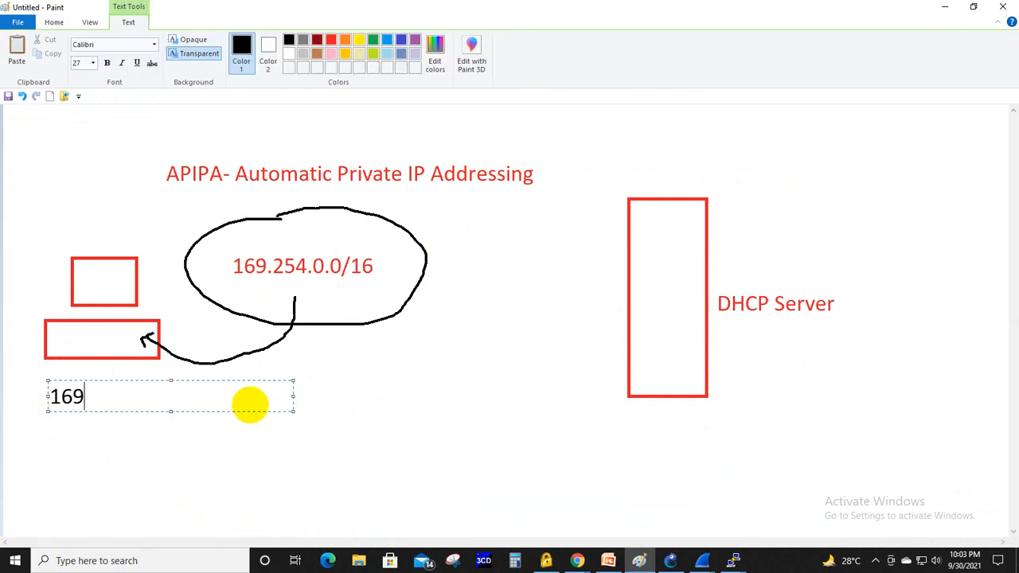
type(".254.100.100")
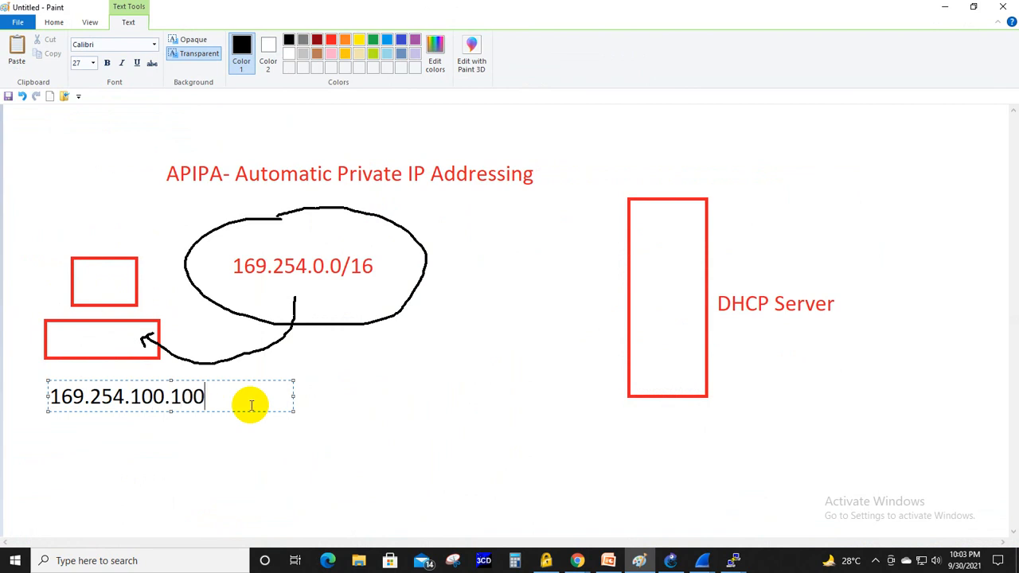
type("/16")
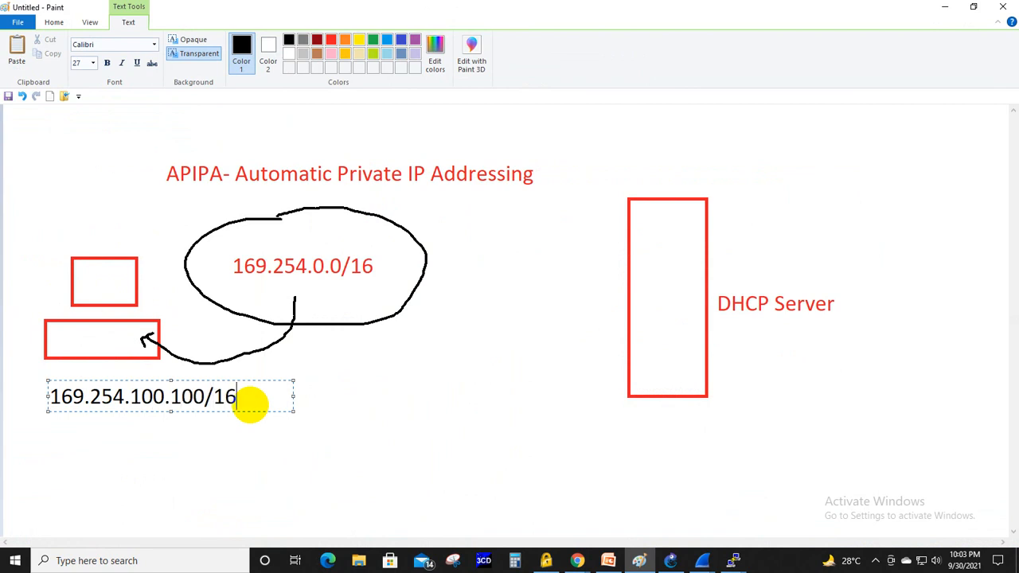
left_click(349, 382)
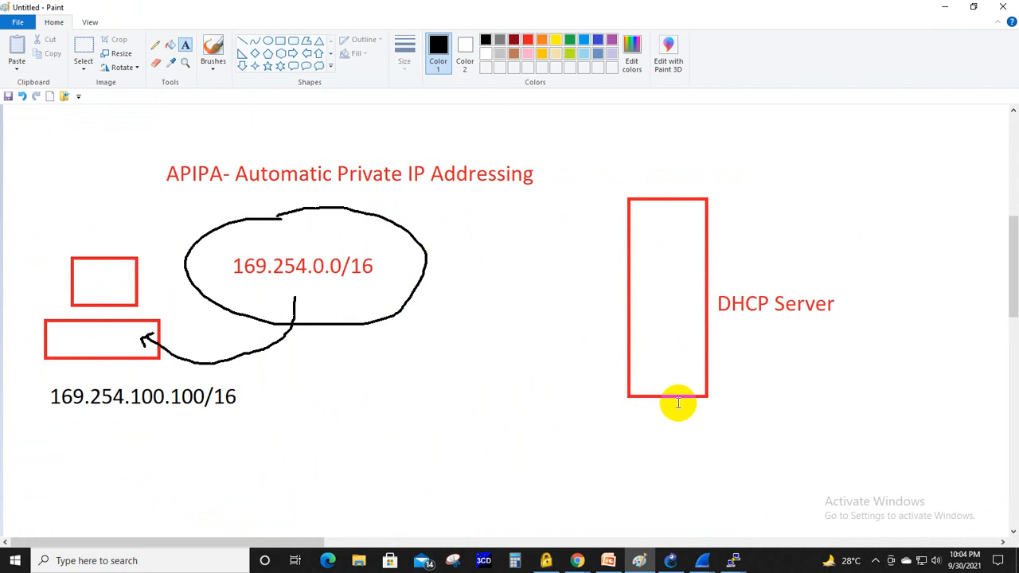
- Pencil a black check mark below the DHCP Server label, consult the APIPA slide in PowerPoint and return to a blank area in Paint
left_click(155, 45)
mouse_move(734, 339)
left_mouse_down()
mouse_move(774, 325)
mouse_move(750, 350)
left_mouse_up()
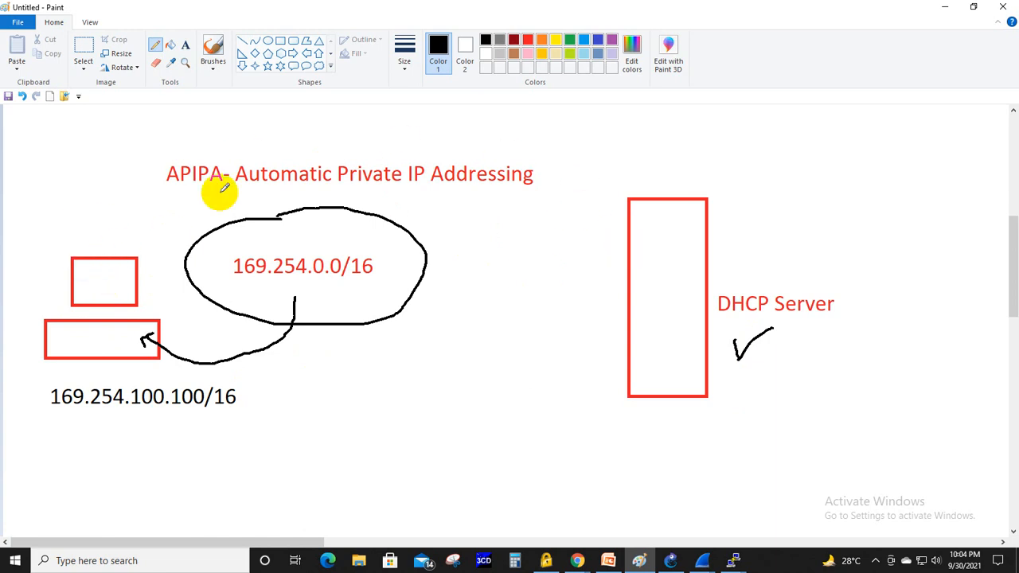
left_click(613, 560)
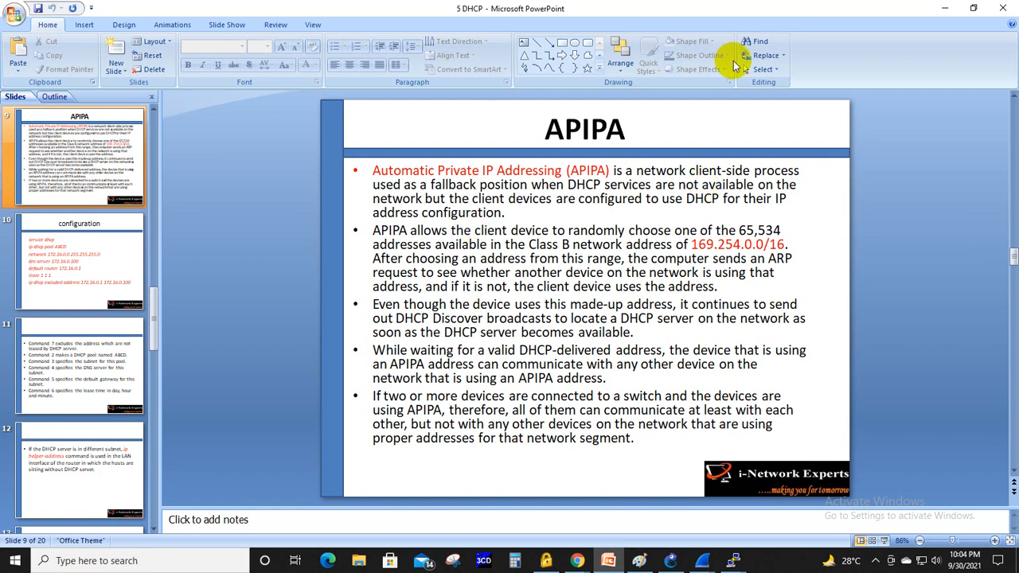
left_click(945, 8)
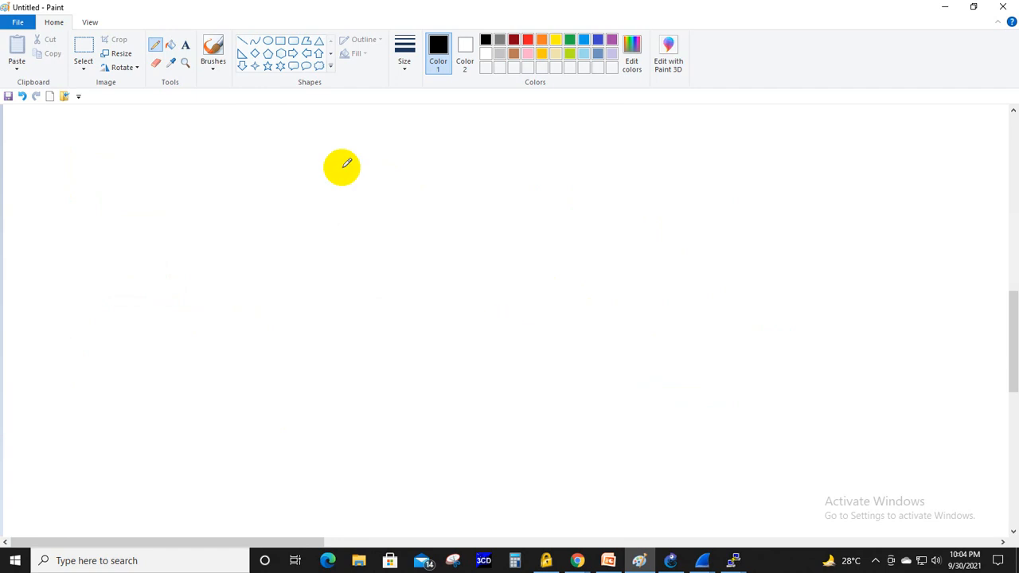
- Draw a wide black rectangle in the blank area and a row of six small black boxes below it
left_click(280, 40)
left_click_drag(195, 211, 593, 289)
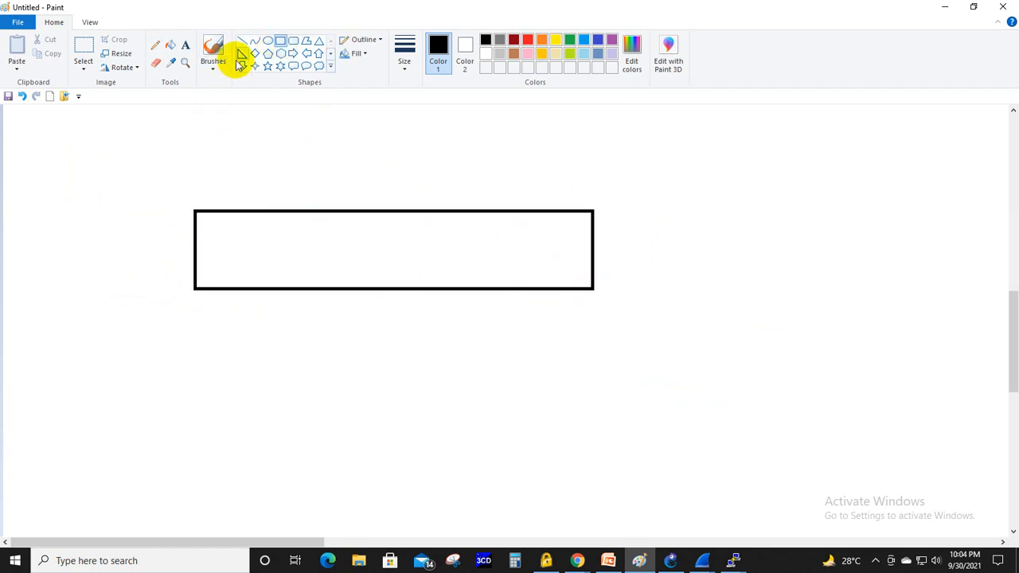
left_click_drag(60, 366, 106, 422)
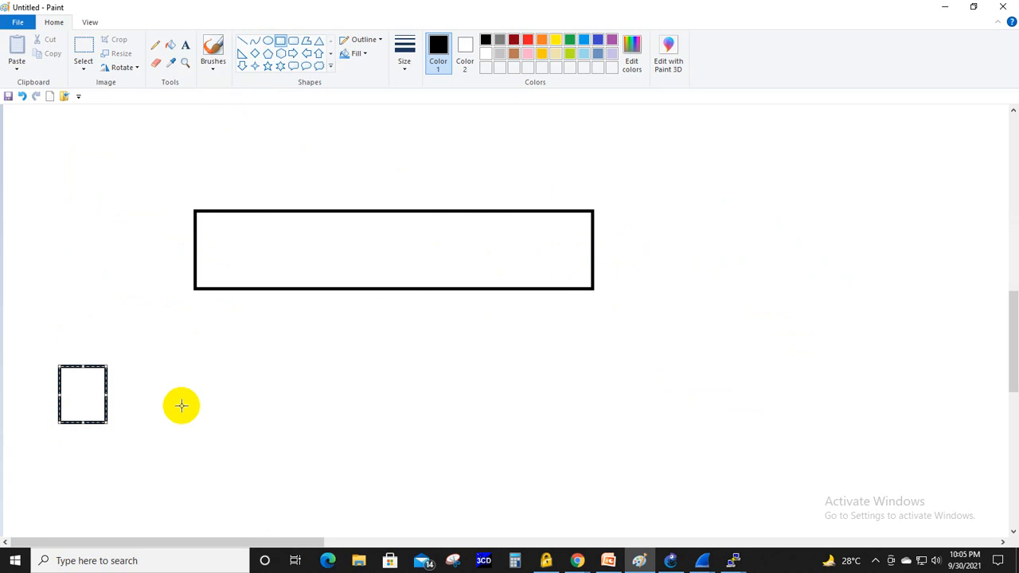
left_click_drag(192, 361, 244, 424)
mouse_move(331, 357)
left_mouse_down()
mouse_move(332, 425)
mouse_move(387, 421)
left_mouse_up()
mouse_move(474, 355)
left_mouse_down()
mouse_move(509, 416)
mouse_move(535, 411)
left_mouse_up()
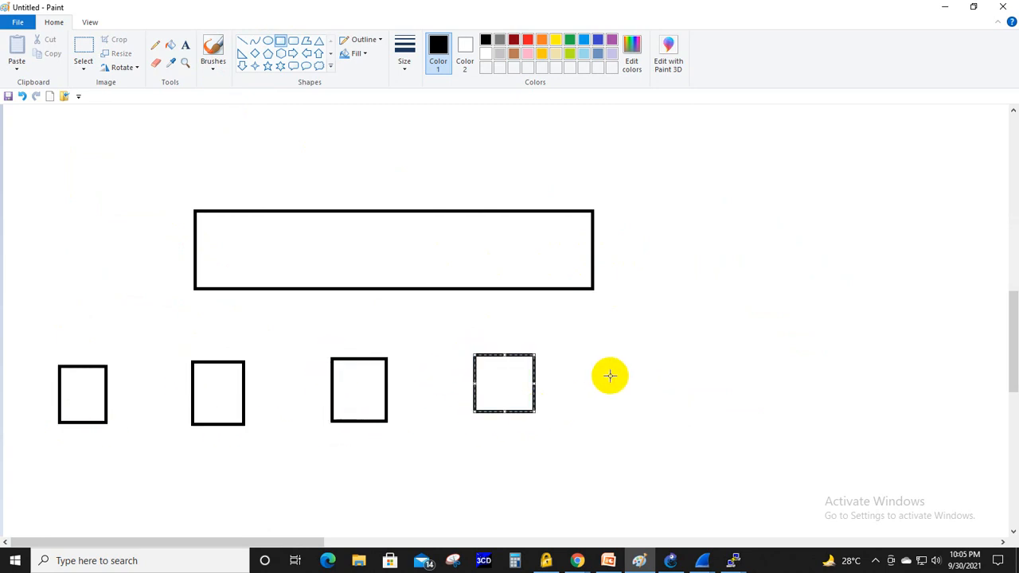
left_click_drag(617, 353, 679, 409)
left_click_drag(757, 351, 806, 401)
left_click(703, 266)
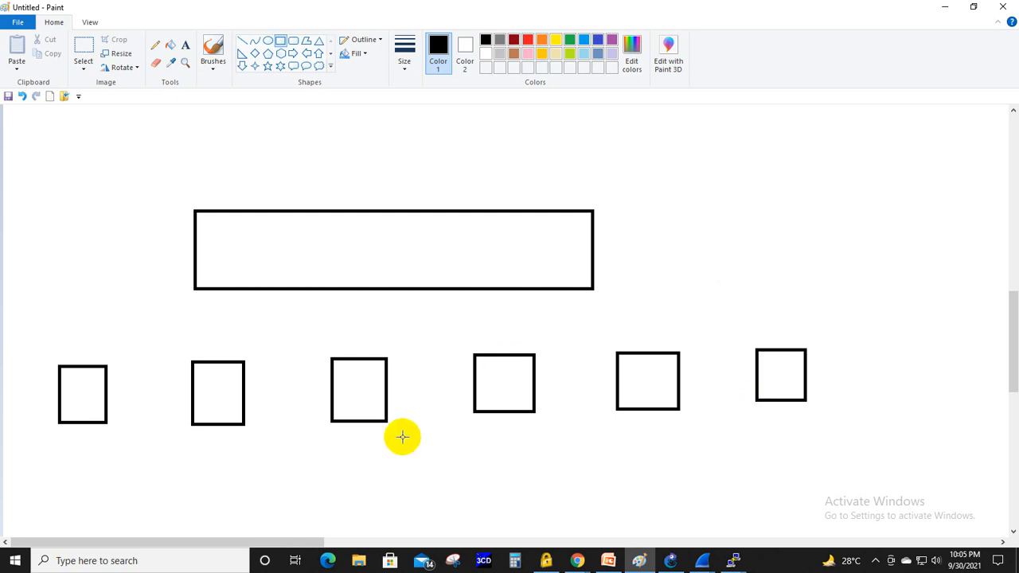
- Pencil a black curly brace under the first three small boxes and label it "192.168.10.0/24- DHCP" in black text
left_click(155, 45)
mouse_move(29, 430)
left_mouse_down()
mouse_move(36, 444)
mouse_move(171, 458)
mouse_move(352, 453)
mouse_move(401, 436)
left_mouse_up()
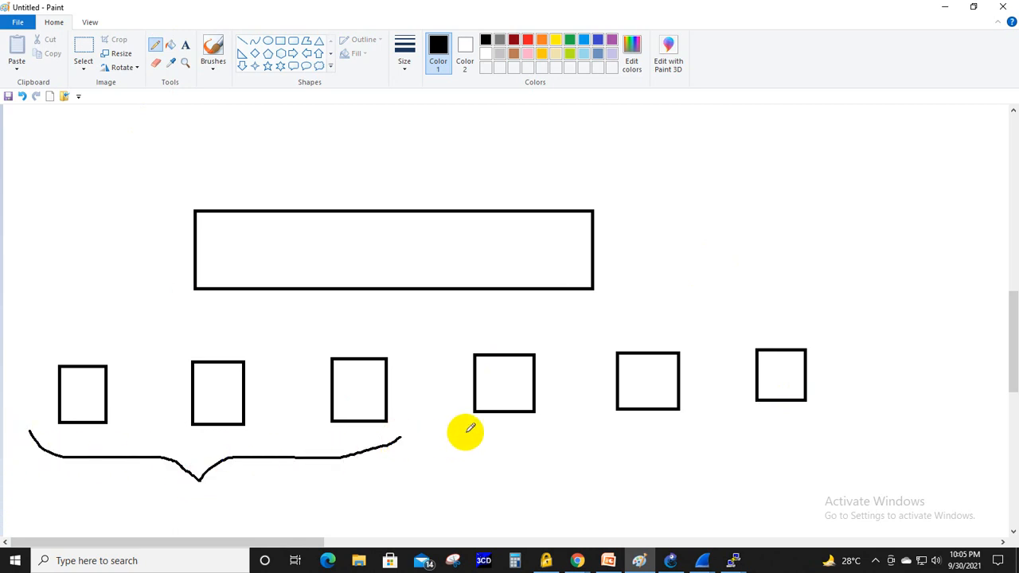
left_click(185, 45)
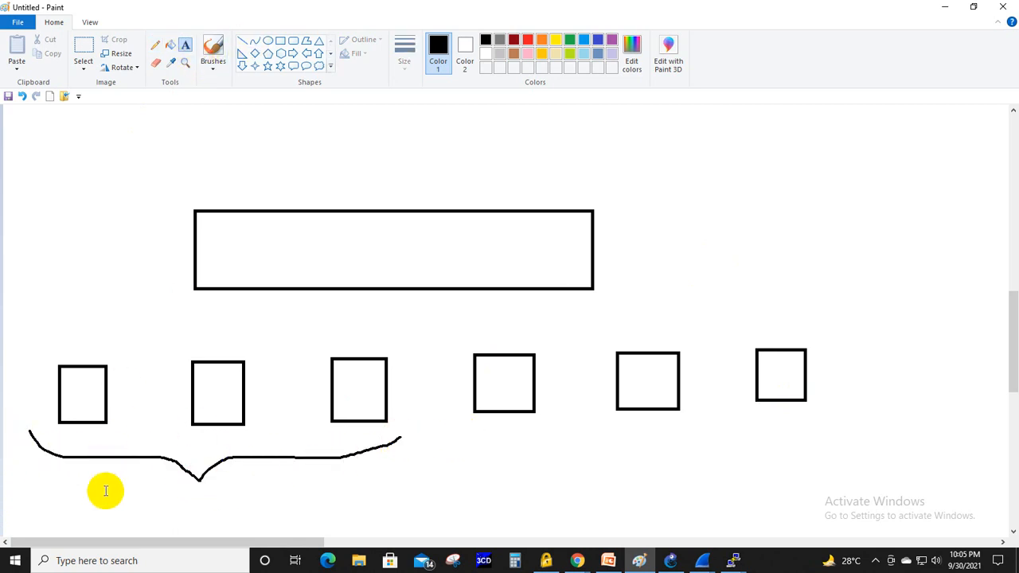
left_click_drag(89, 488, 335, 519)
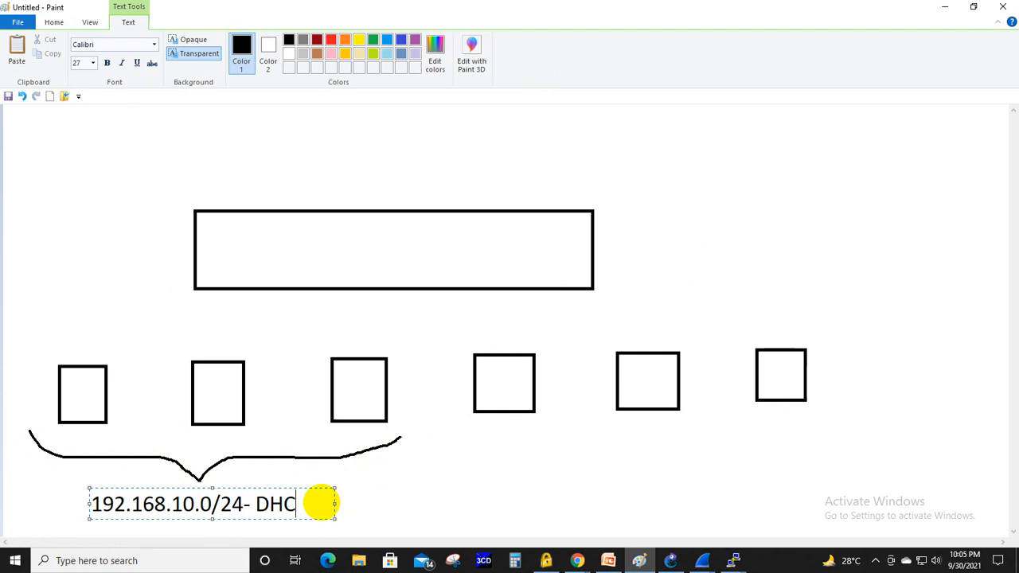
left_click(599, 290)
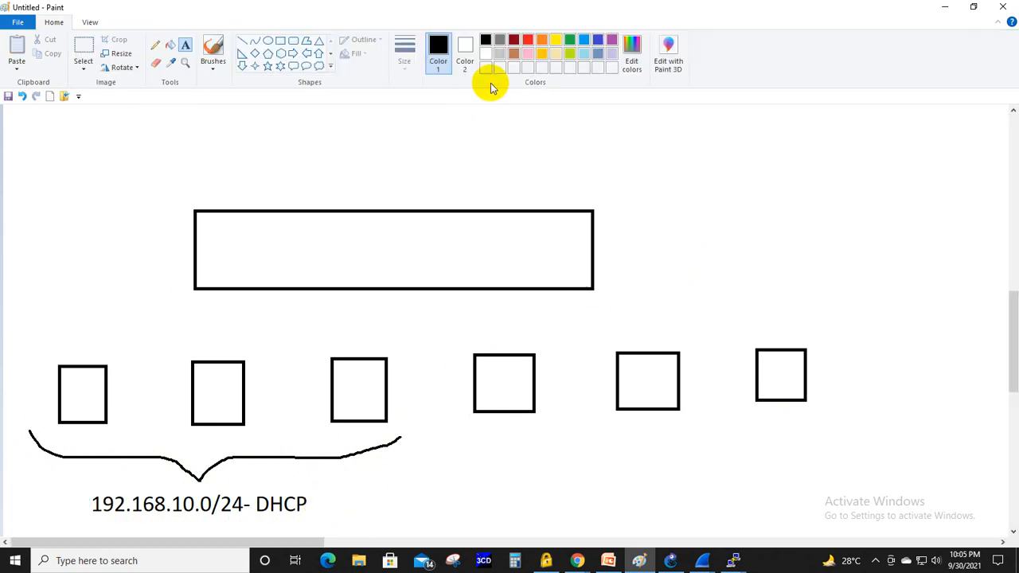
- Pencil a red curly brace under the last three small boxes and label it "169.254.0.0/16- APIPA" in red text
left_click(527, 40)
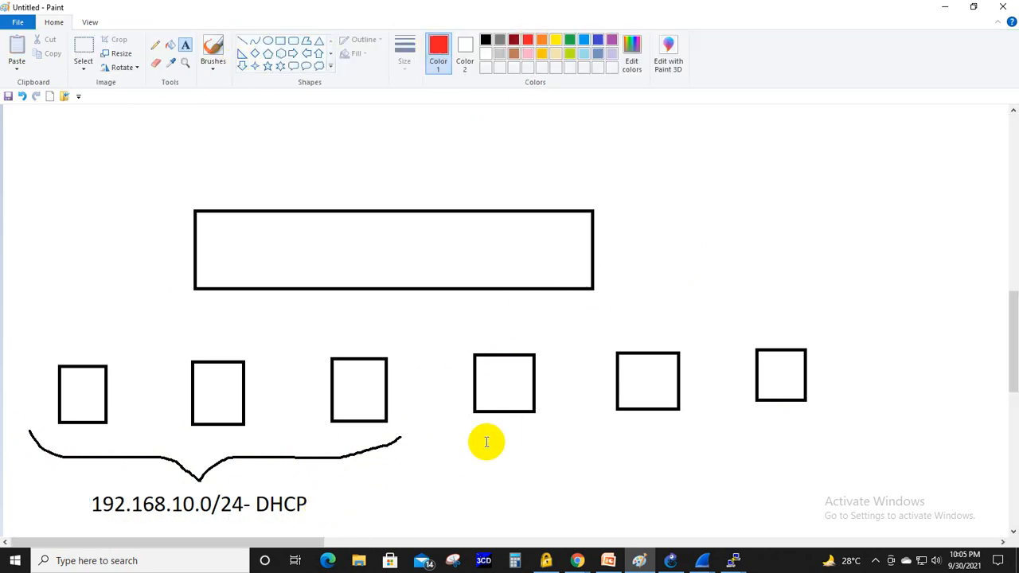
left_click(156, 45)
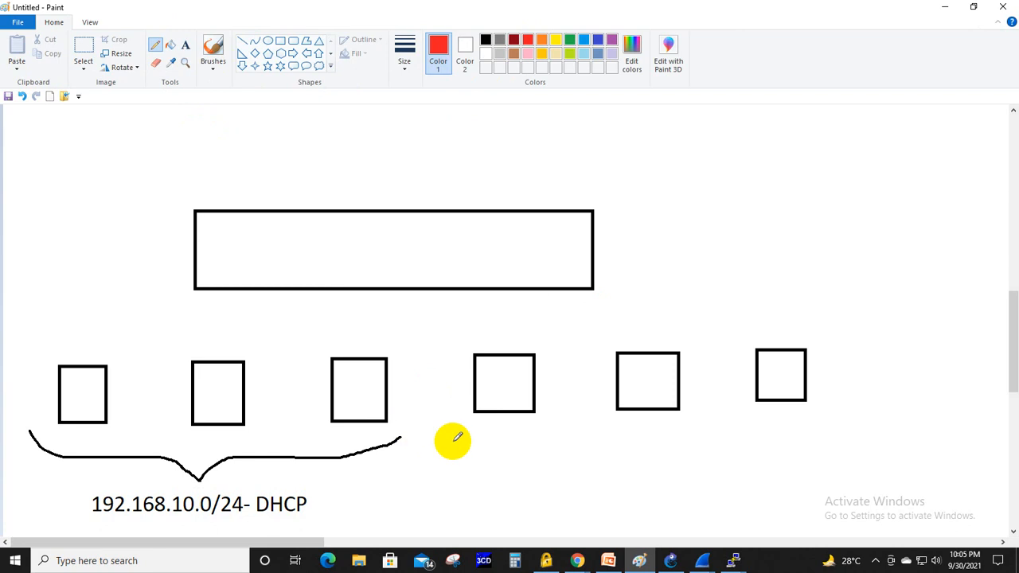
mouse_move(450, 429)
left_mouse_down()
mouse_move(575, 464)
mouse_move(655, 464)
mouse_move(770, 448)
mouse_move(852, 408)
left_mouse_up()
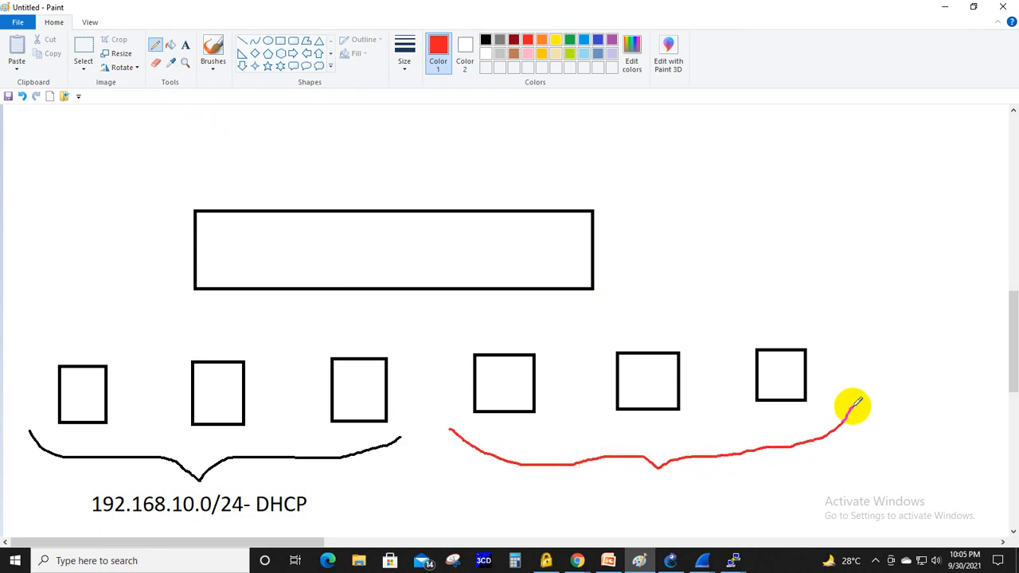
left_click(185, 45)
left_click(513, 487)
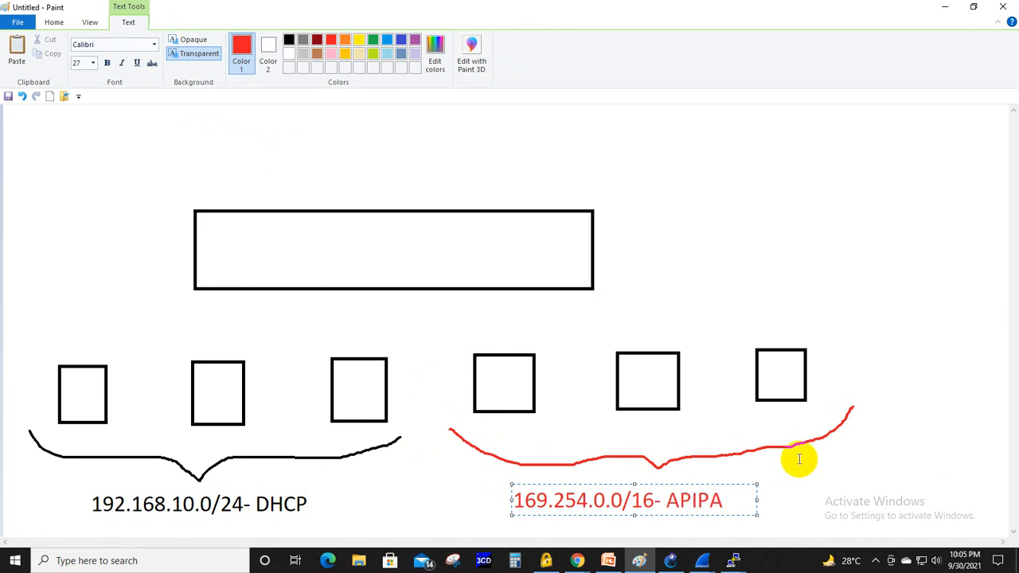
left_click(833, 302)
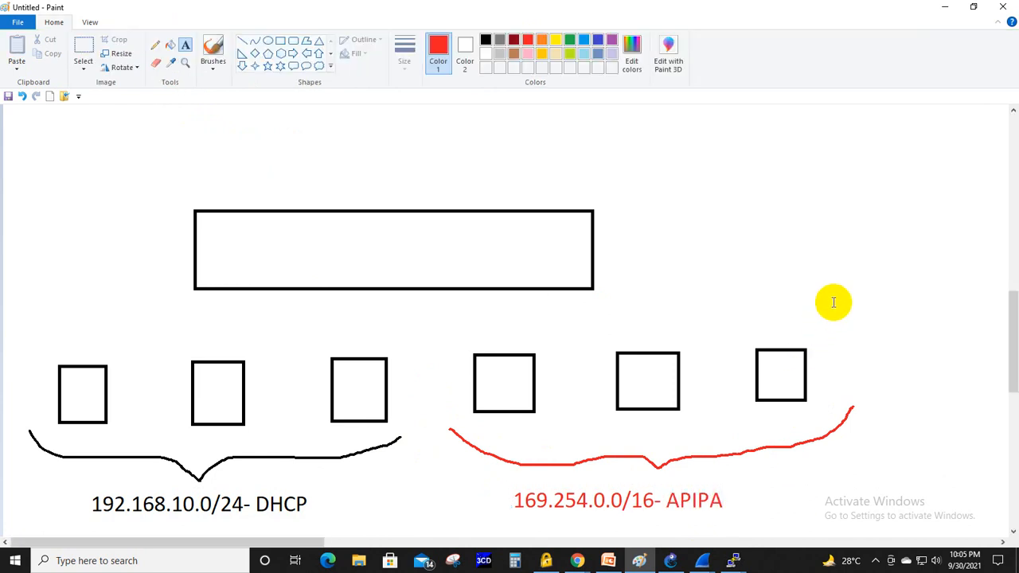
left_click(155, 46)
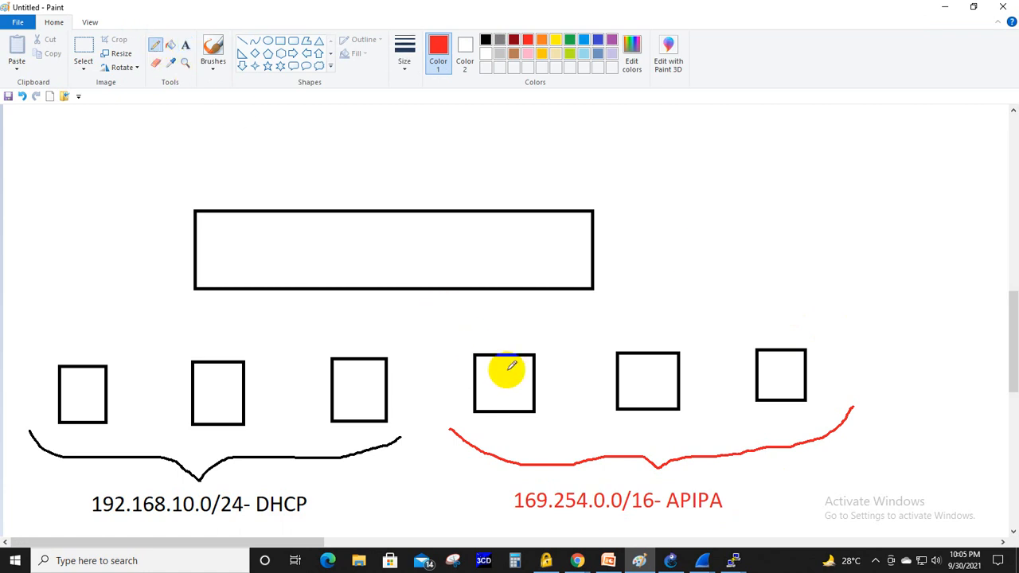